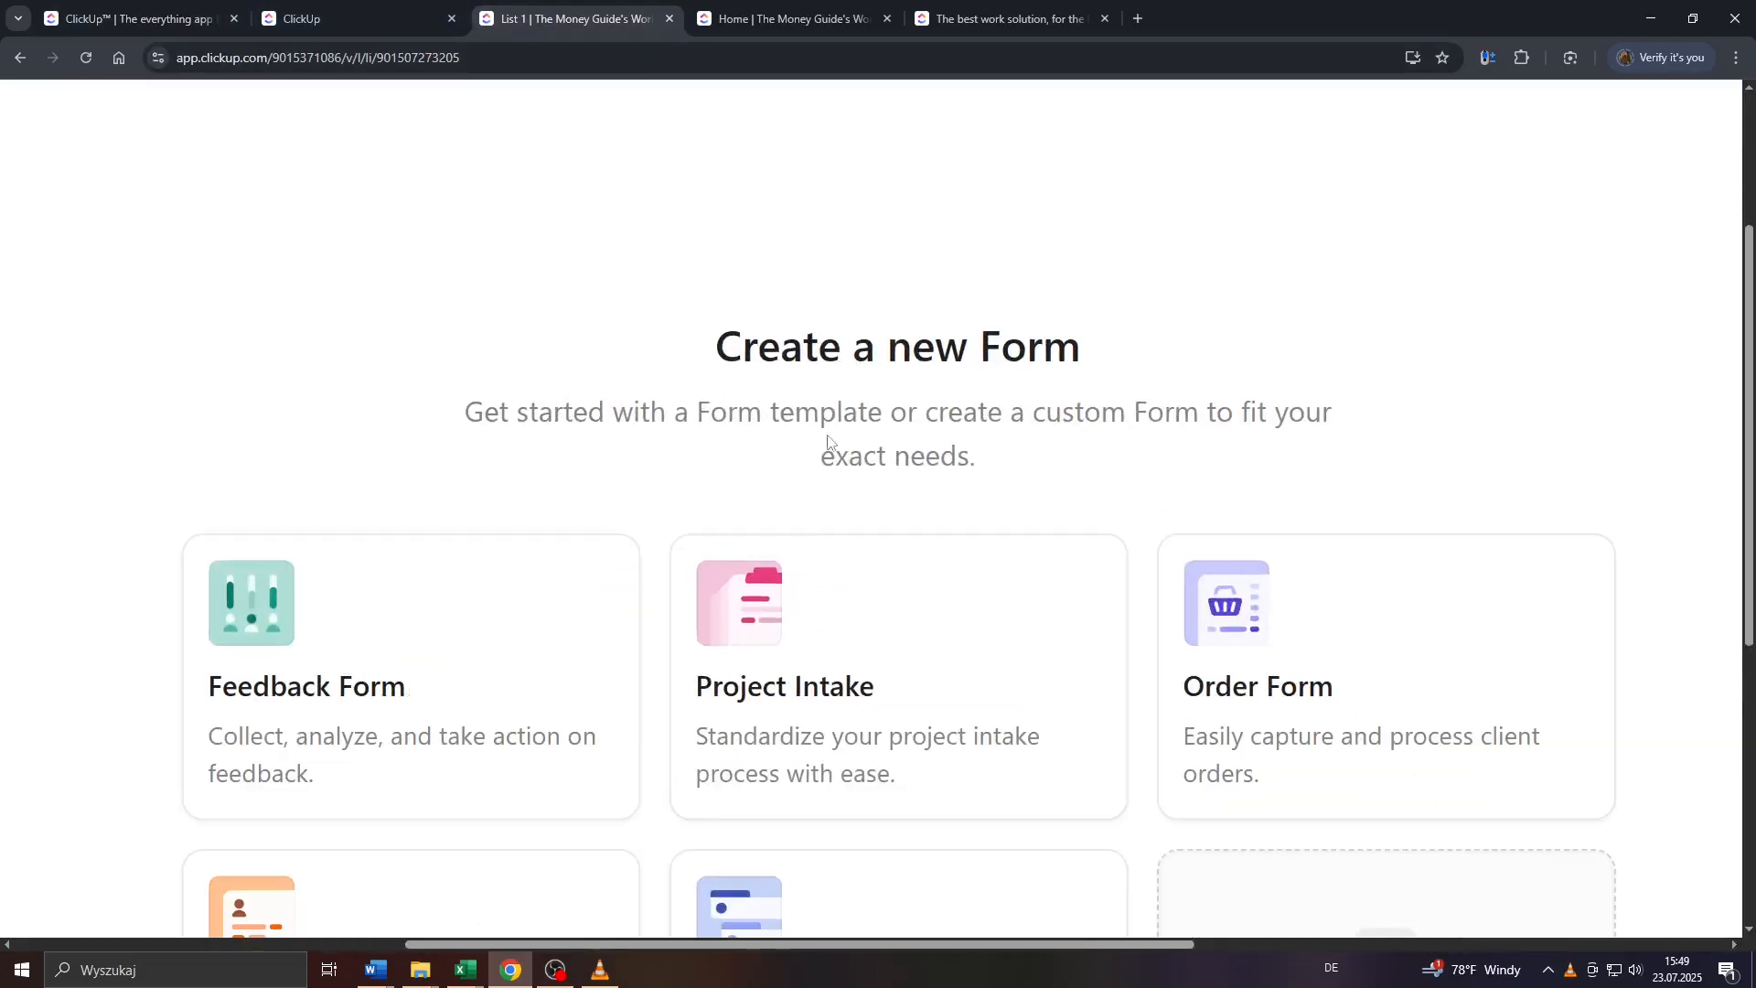
# - Leave the new Form page and open the workspace's Inbox
pyautogui.scroll(-3, 794, 549)
pyautogui.scroll(-3, 416, 421)
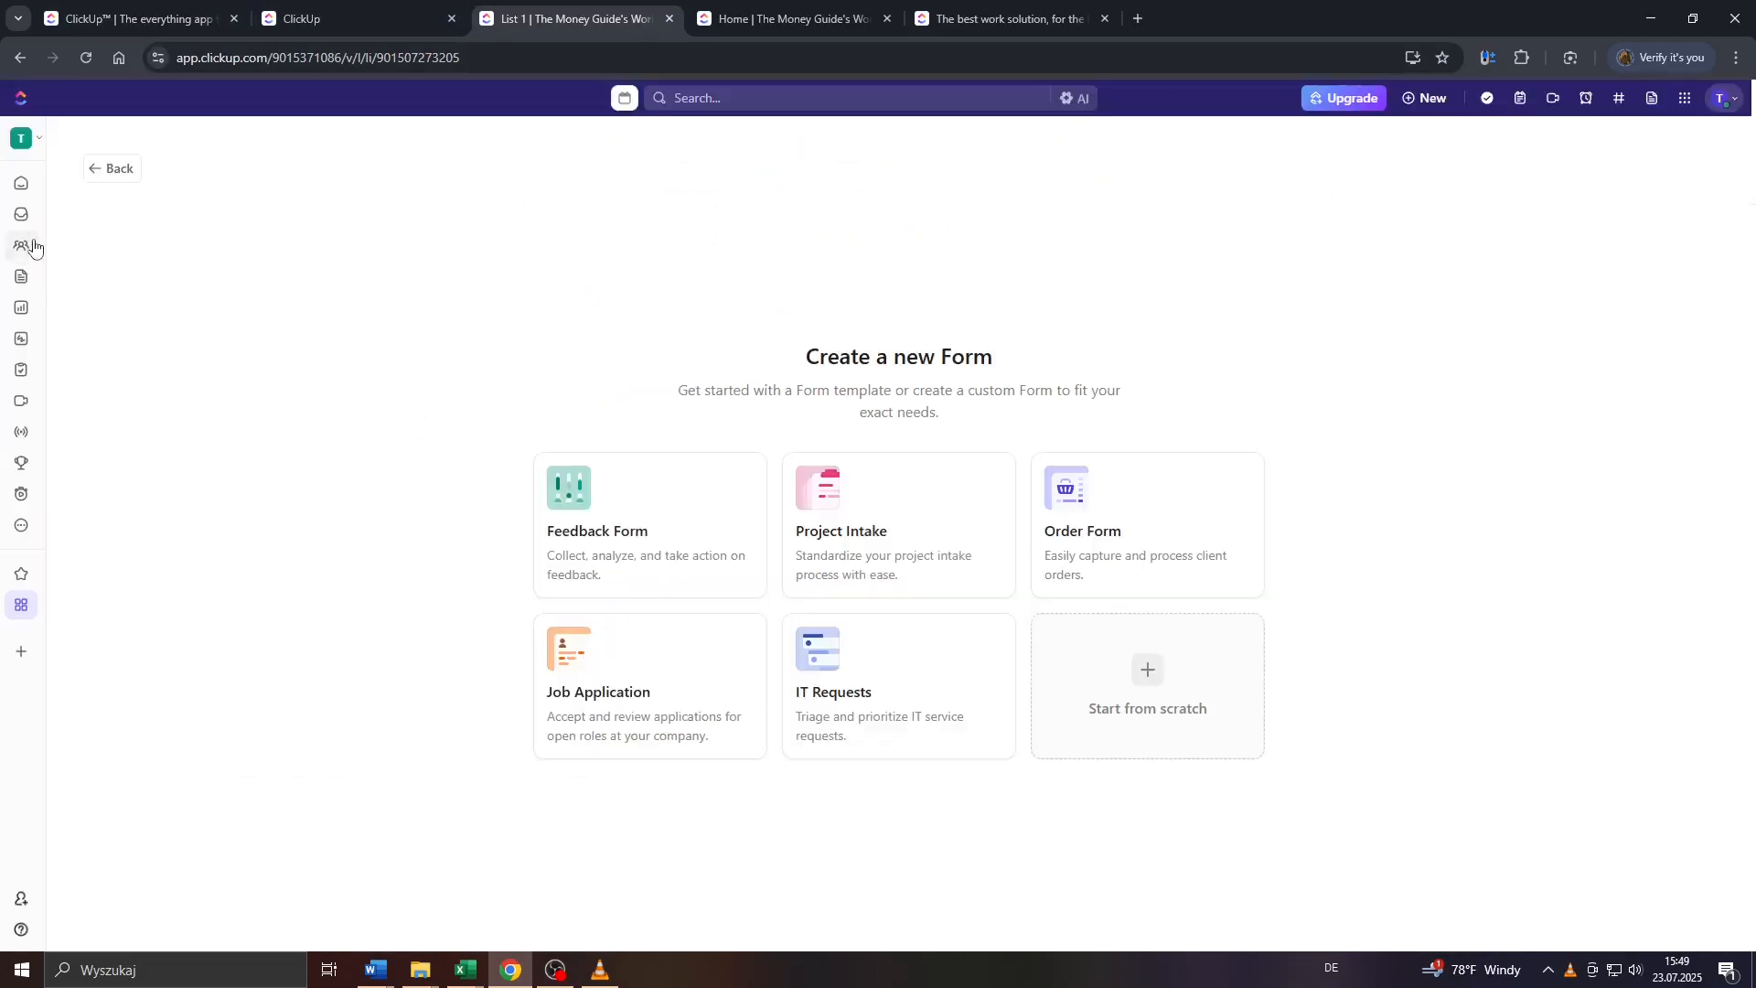
pyautogui.click(21, 138)
pyautogui.click(21, 214)
# - Look over the Home page that is already open separately, examining its Personal List card
pyautogui.hotkey('ctrl', 'Tab')
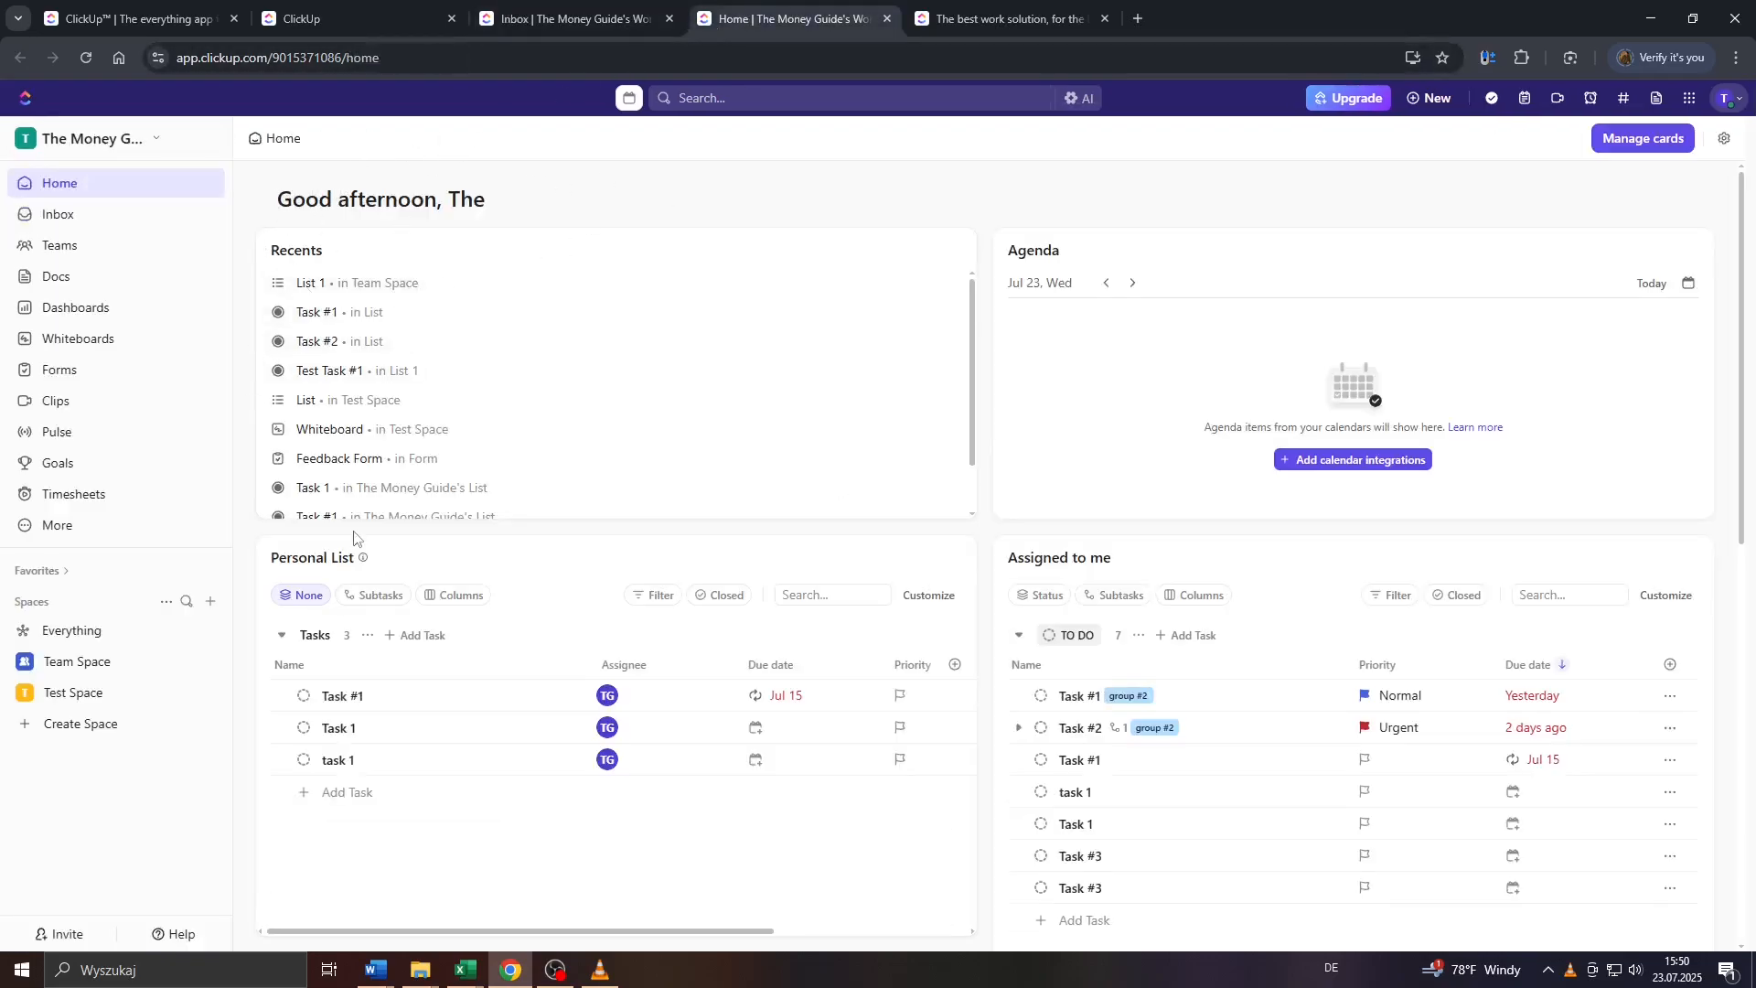
pyautogui.scroll(-3, 439, 544)
pyautogui.scroll(5, 307, 416)
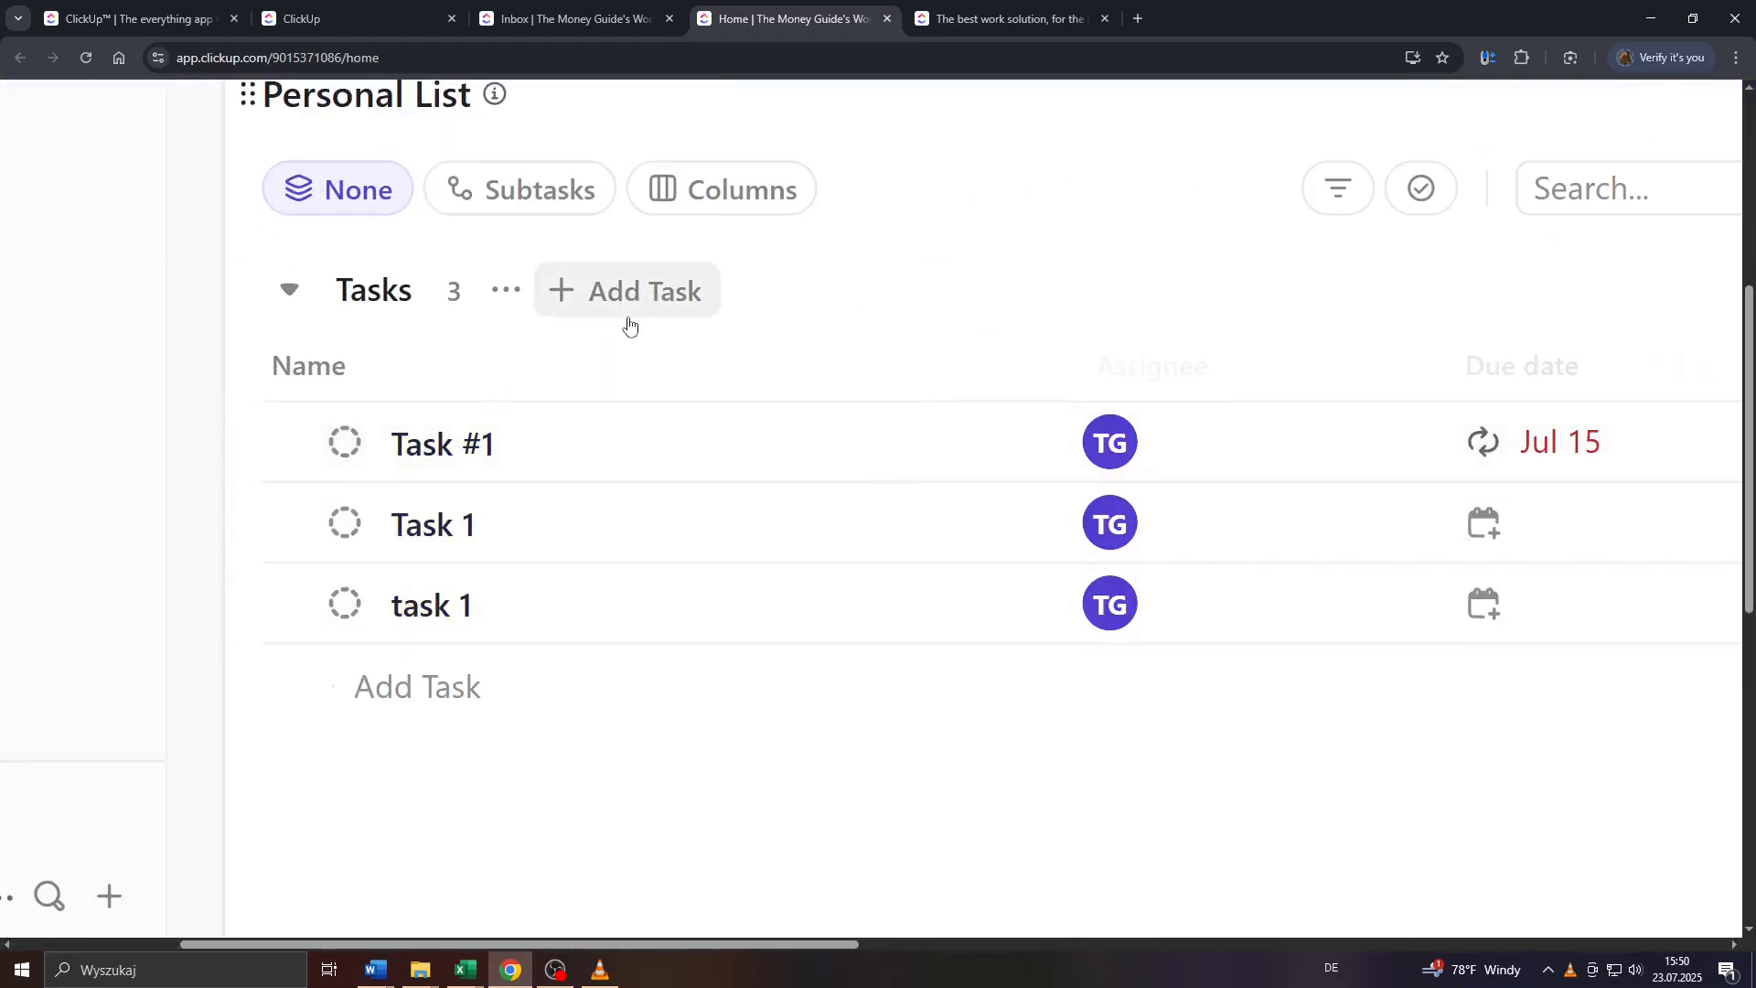
pyautogui.scroll(-5, 628, 326)
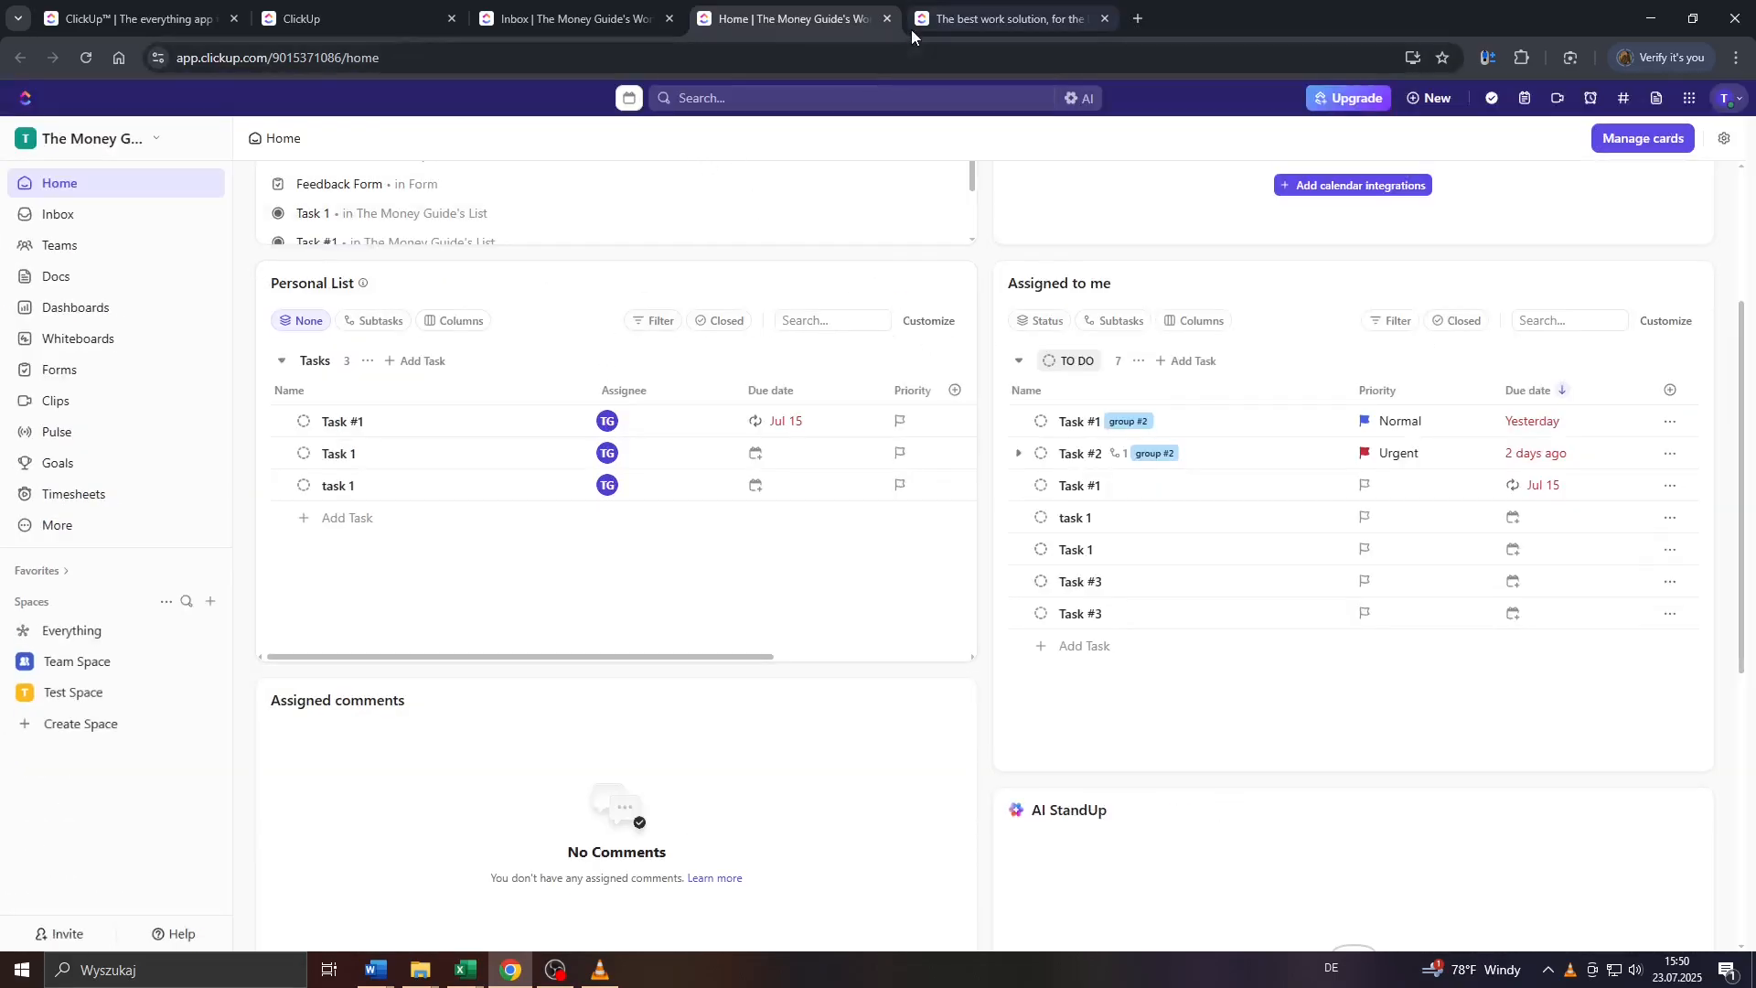
# - Return to the workspace's Inbox, expand the sidebar and open the Home page
pyautogui.click(610, 11)
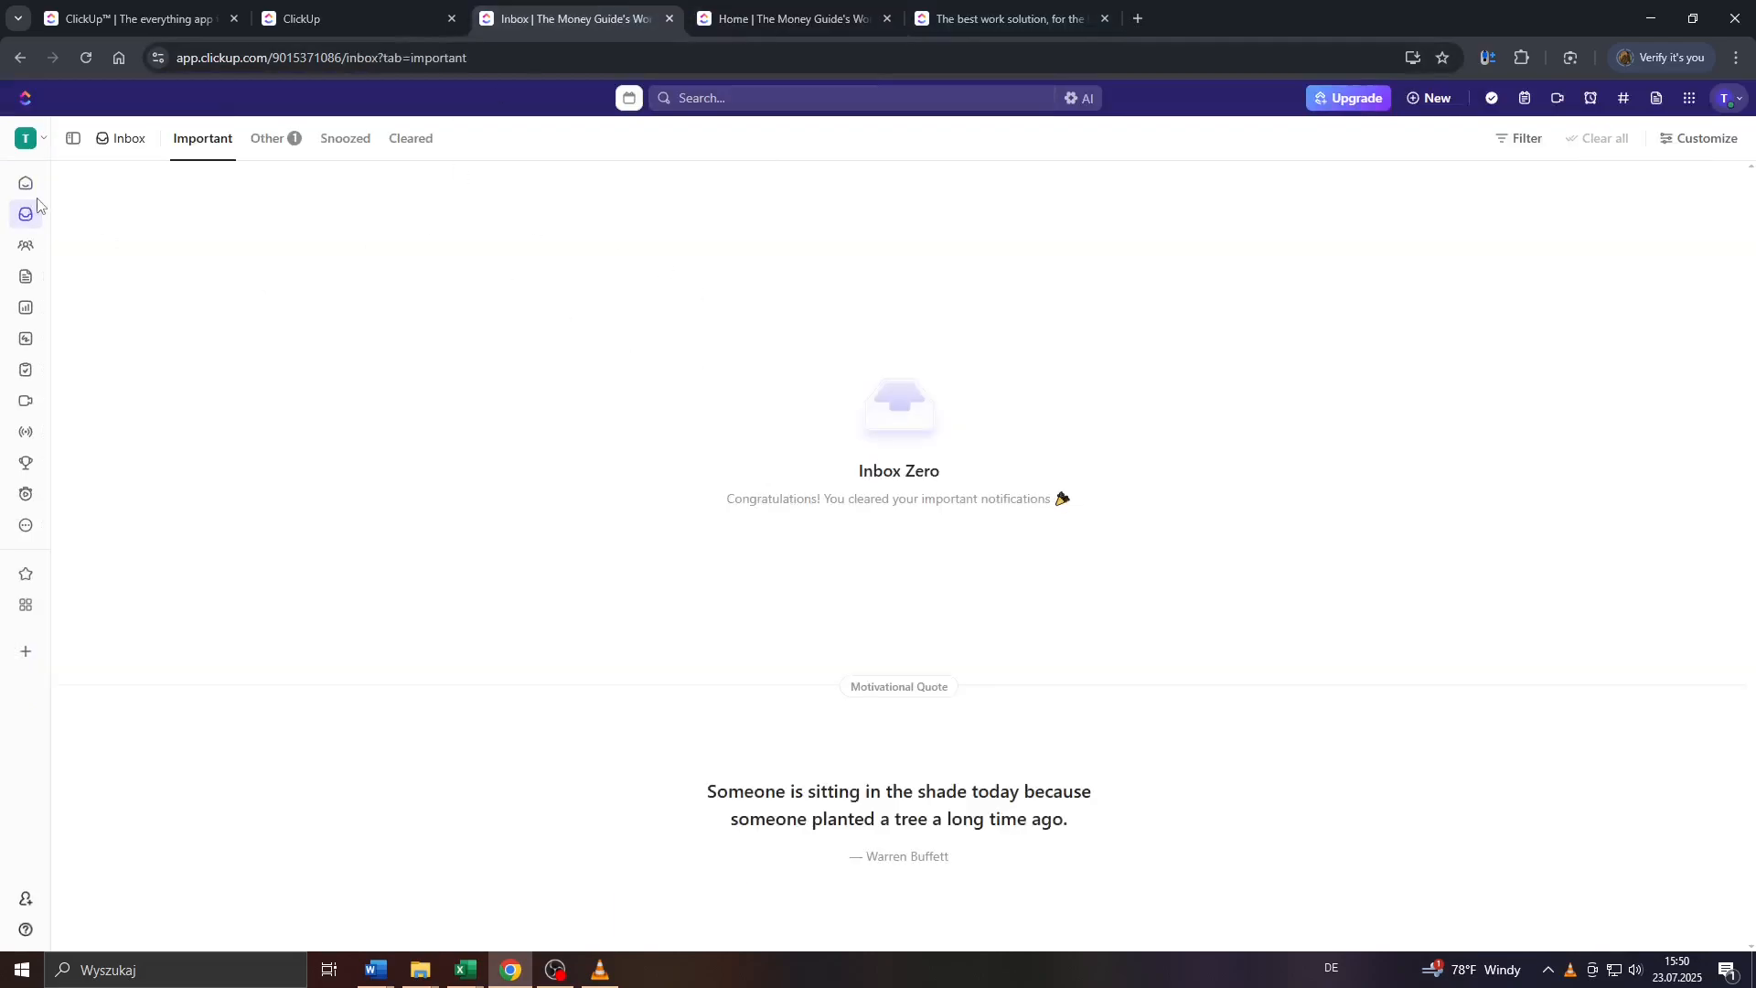
pyautogui.click(73, 138)
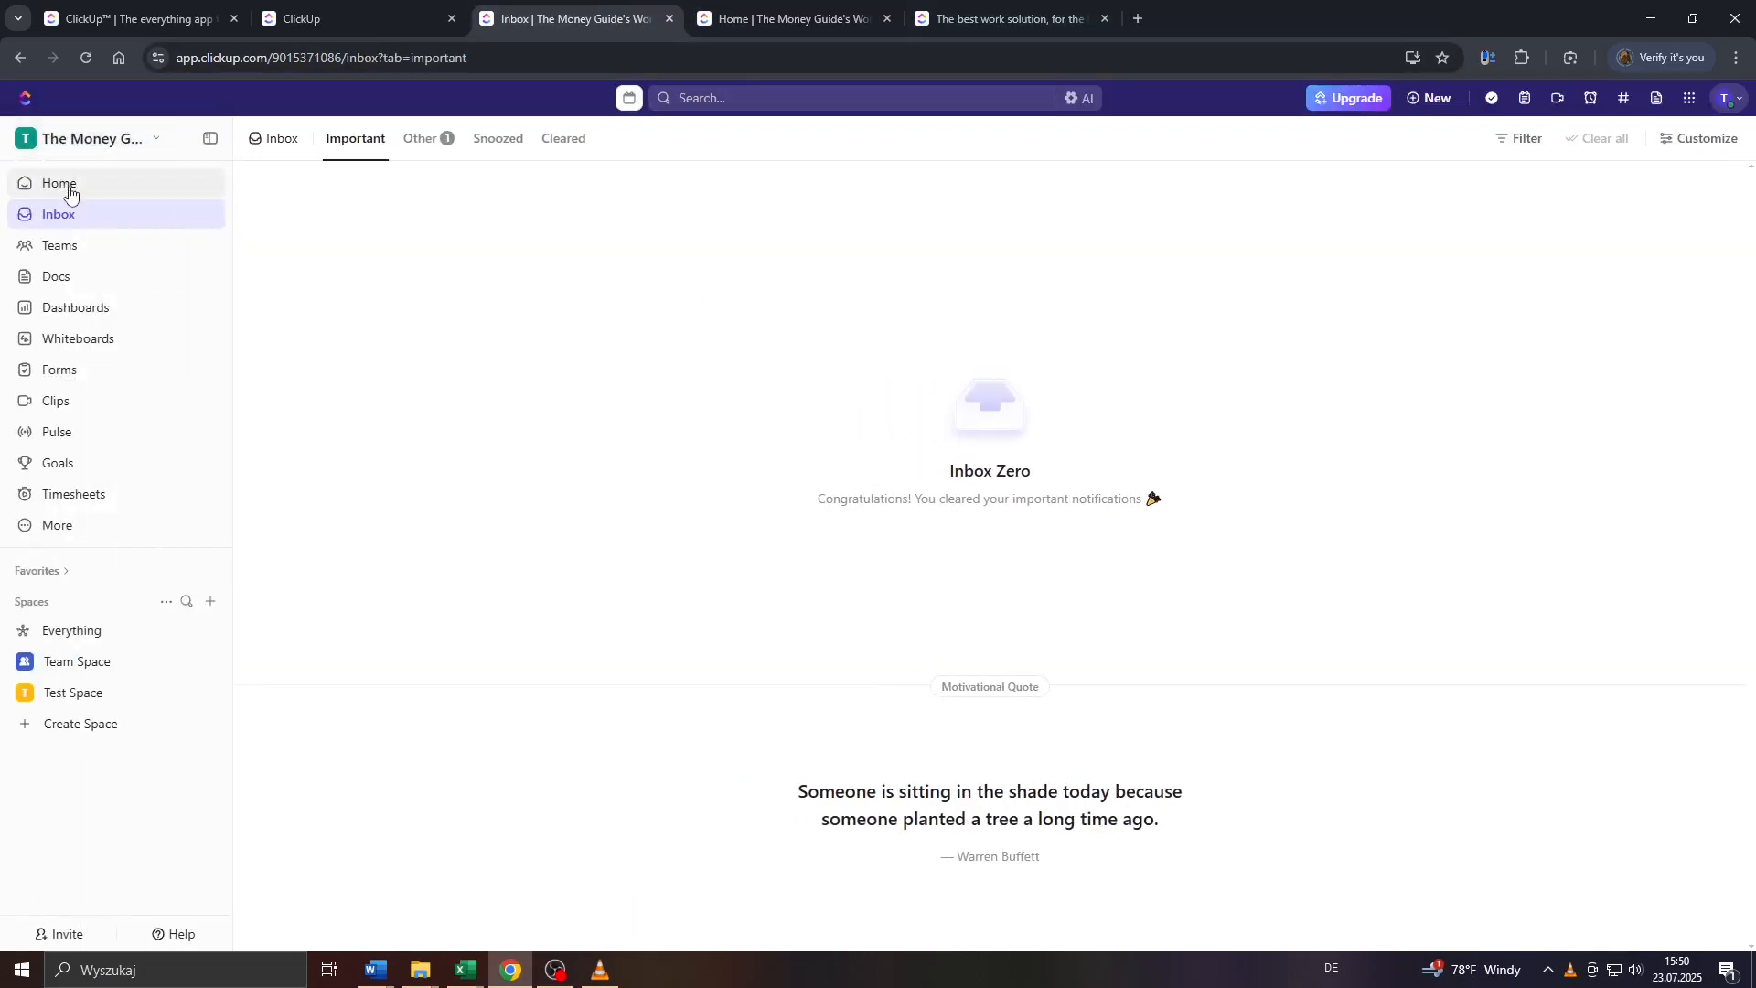
pyautogui.click(71, 194)
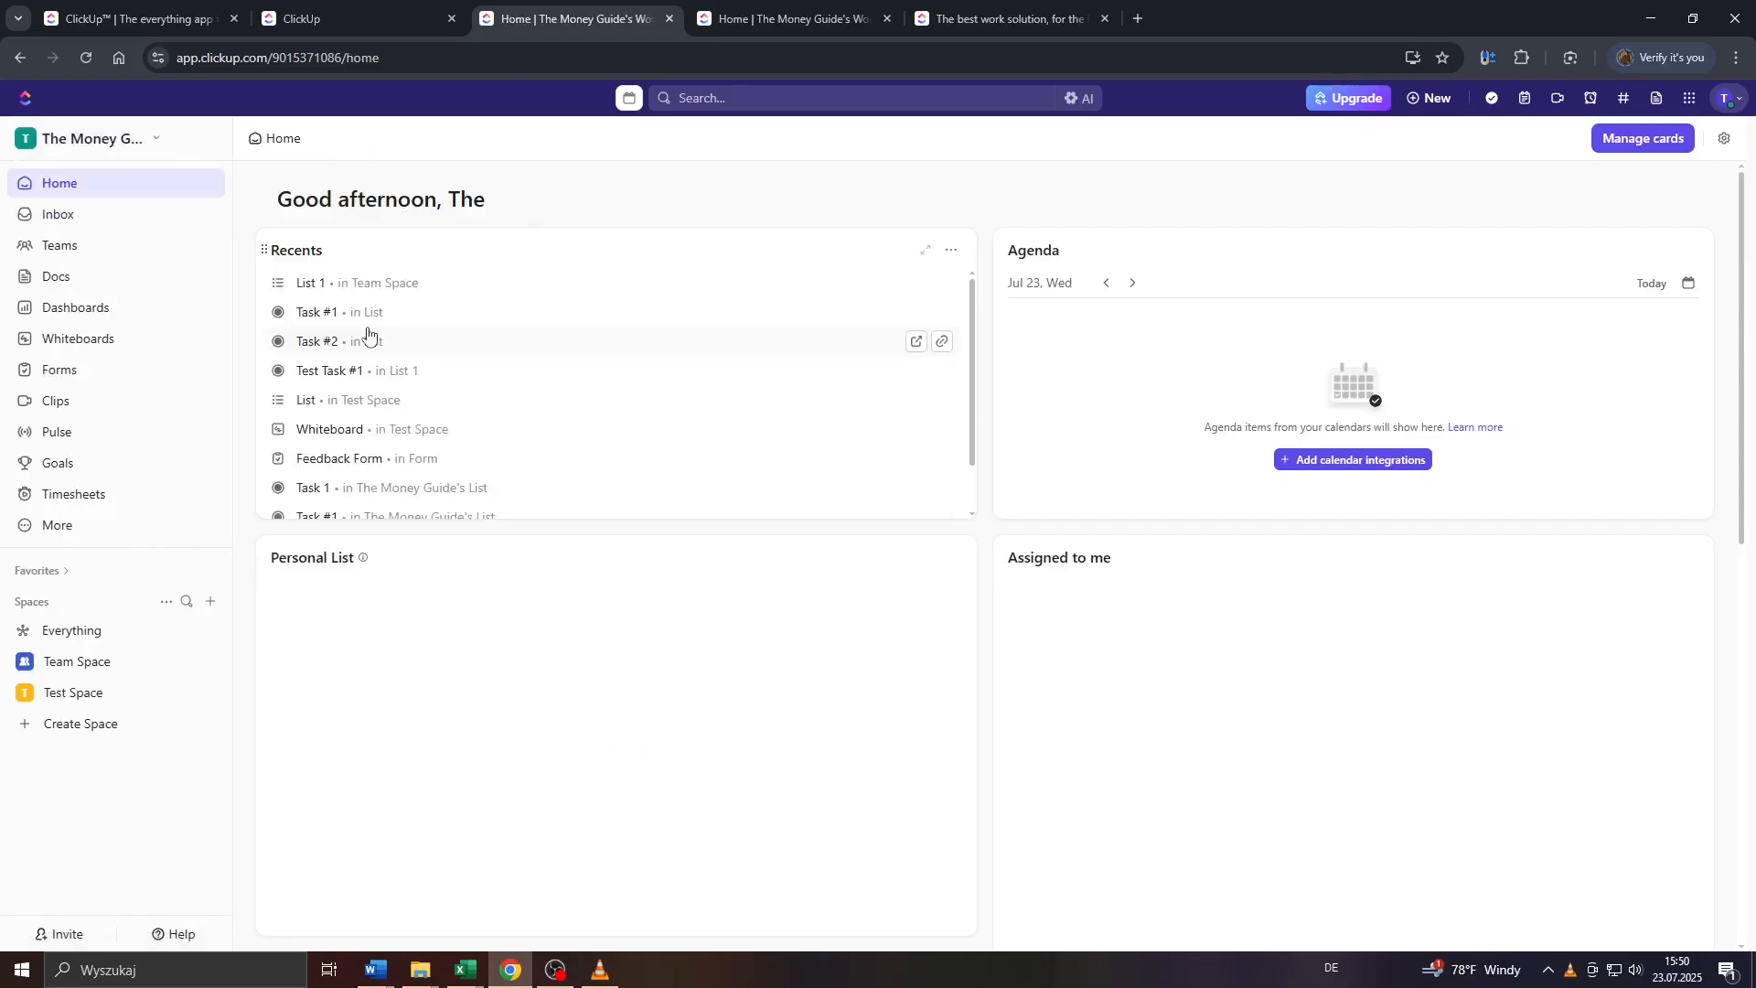
# - View the sign-in options on the already open ClickUp login page
pyautogui.click(348, 22)
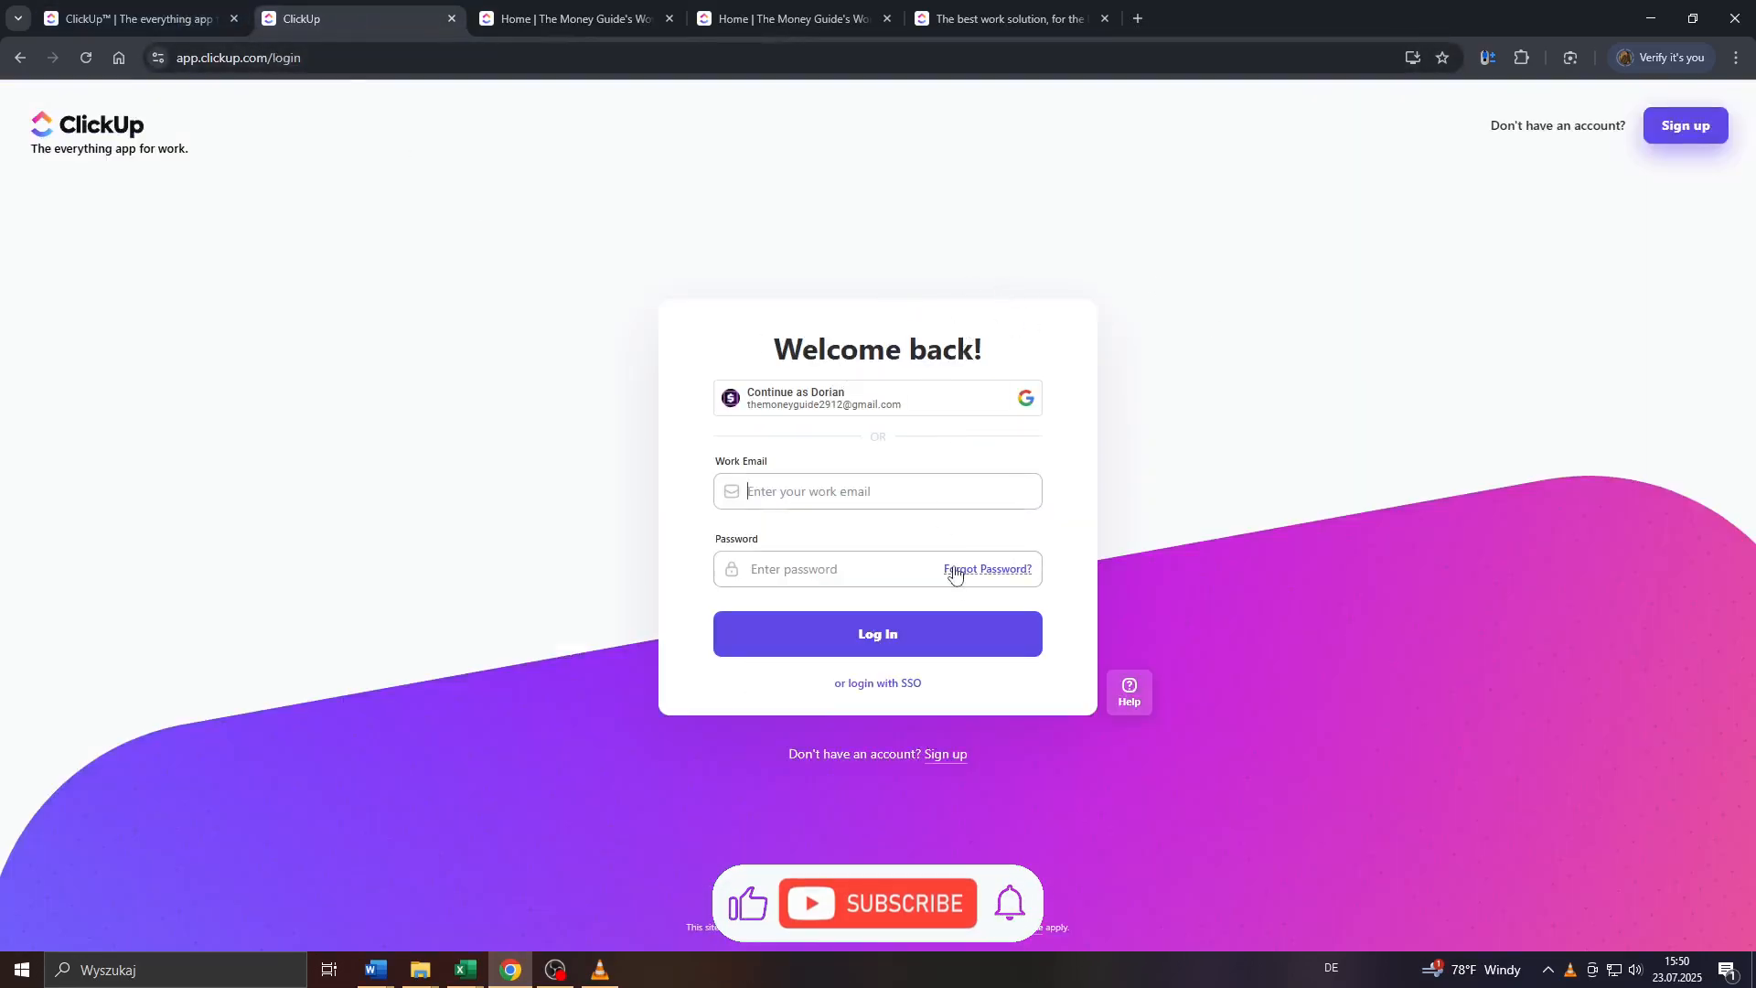
pyautogui.scroll(5, 938, 653)
pyautogui.scroll(-5, 794, 519)
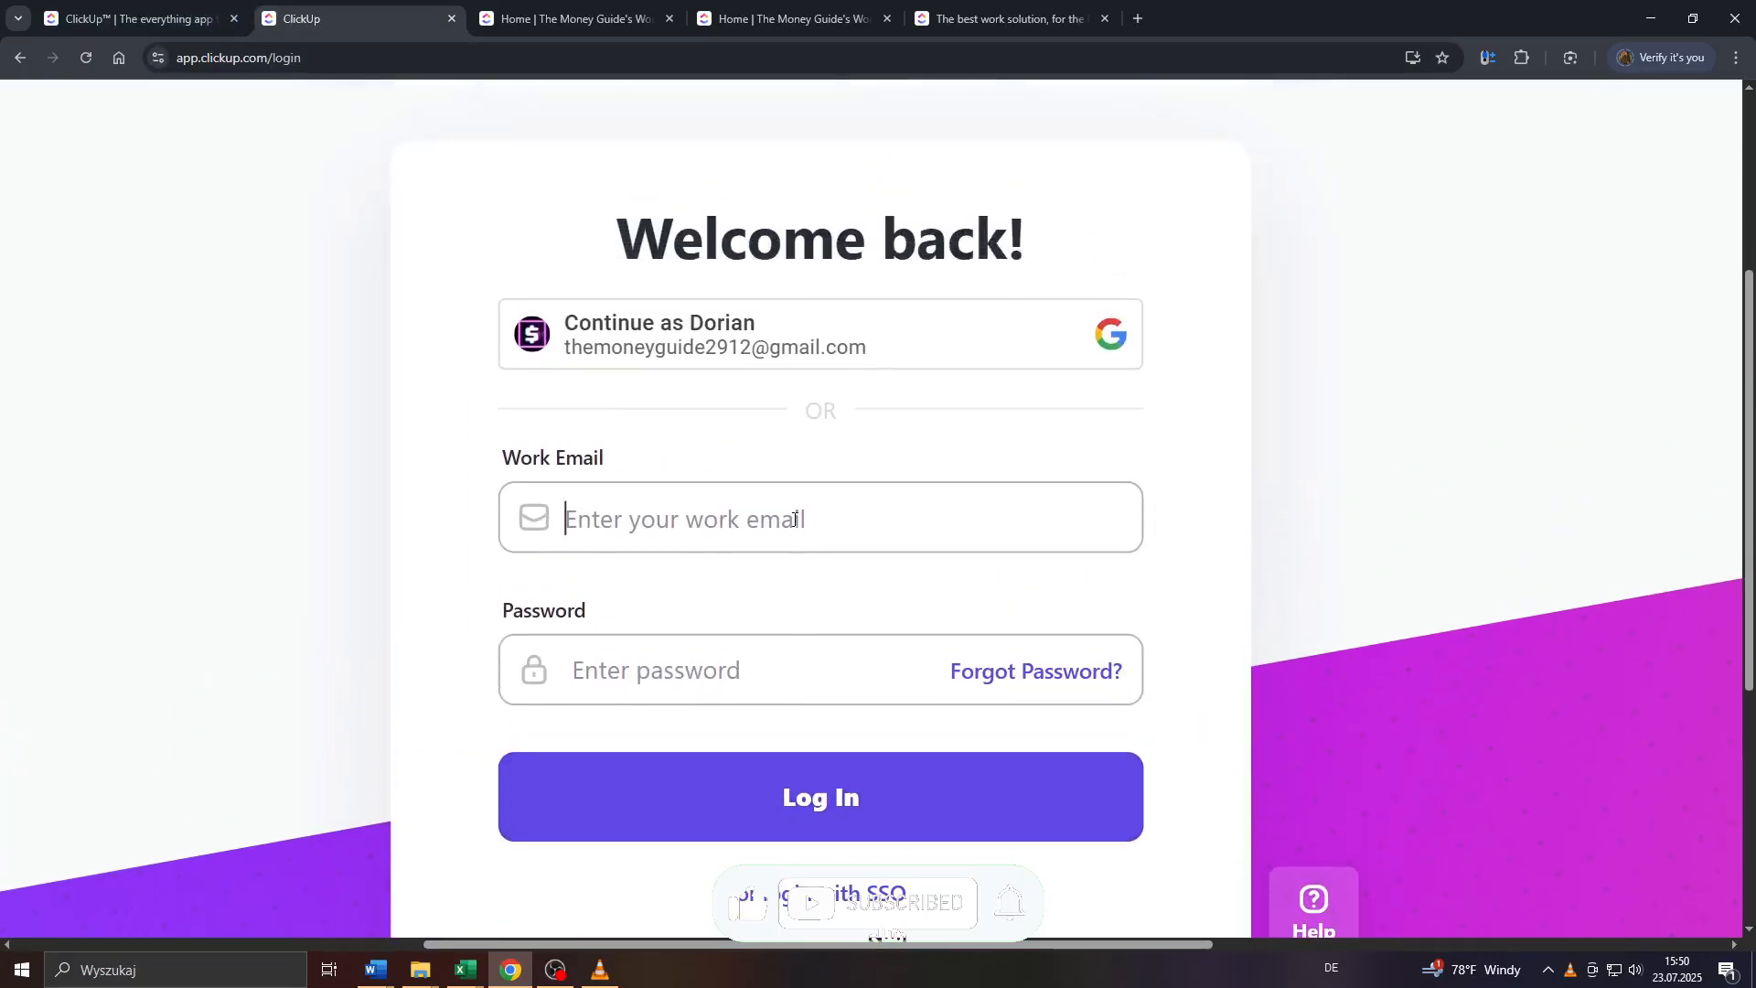
# - Examine the ClickUp homepage, including its sections on the all-in-one workspace, smart tools and the free start offer
pyautogui.click(158, 19)
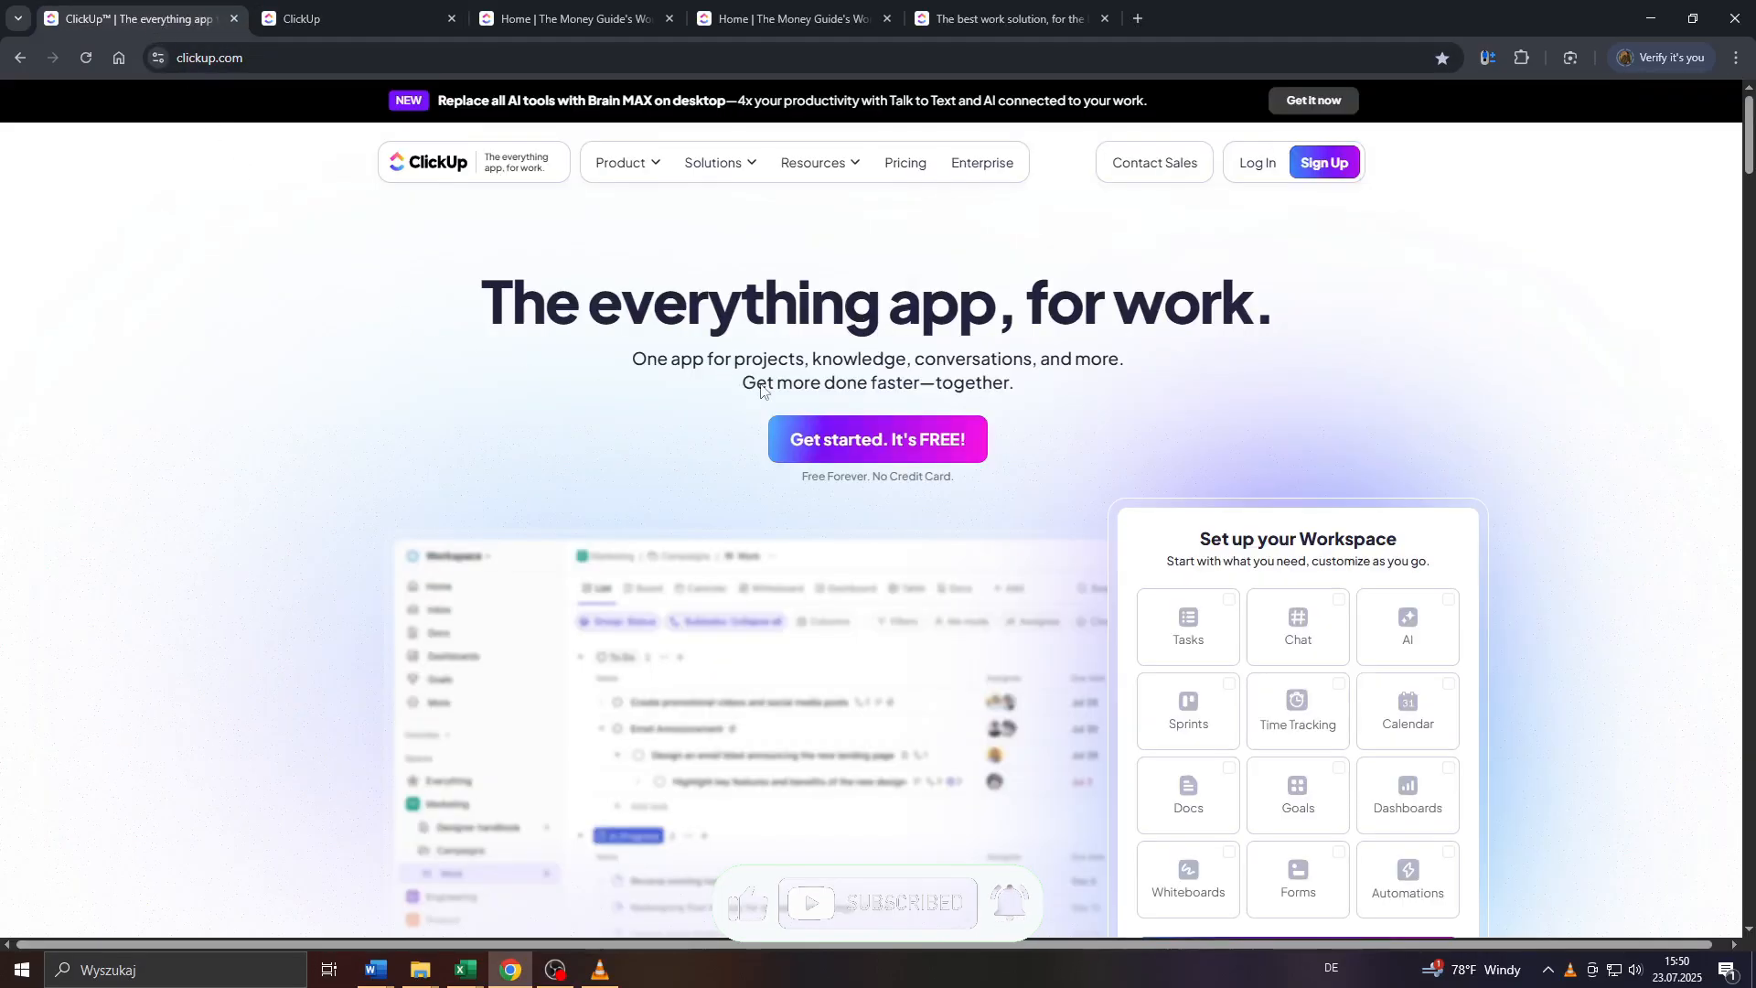
pyautogui.scroll(-15, 760, 388)
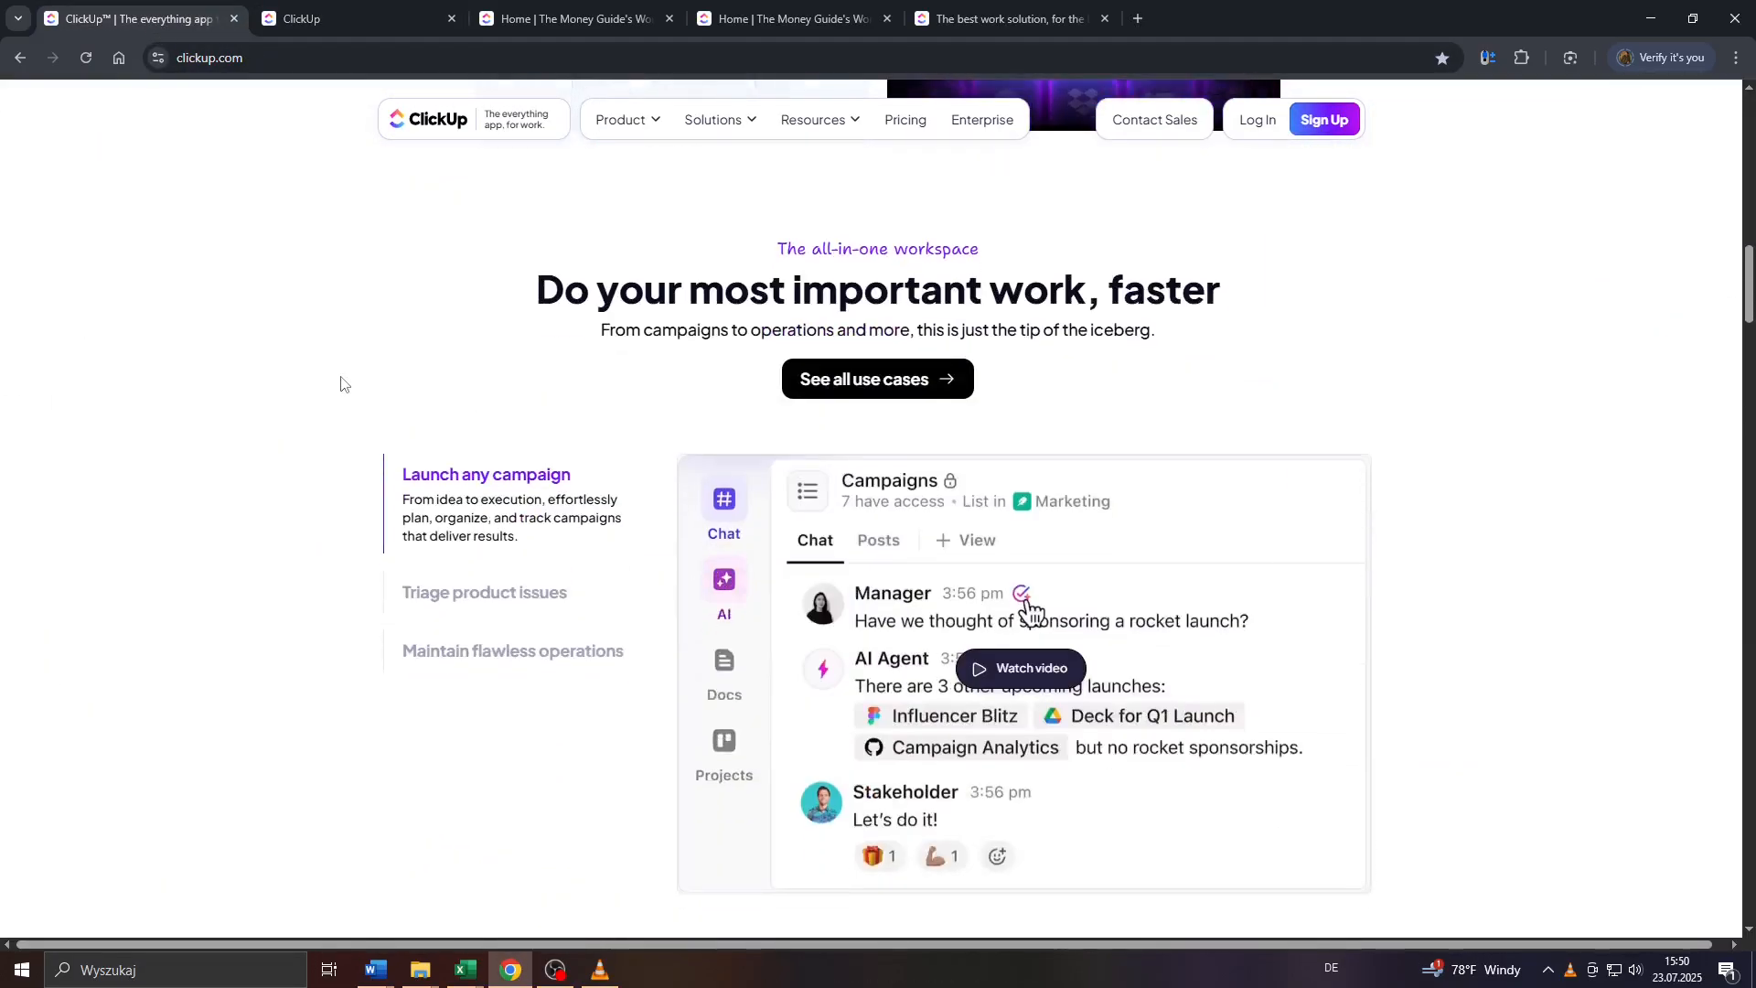
pyautogui.scroll(-3, 341, 383)
pyautogui.scroll(-3, 677, 503)
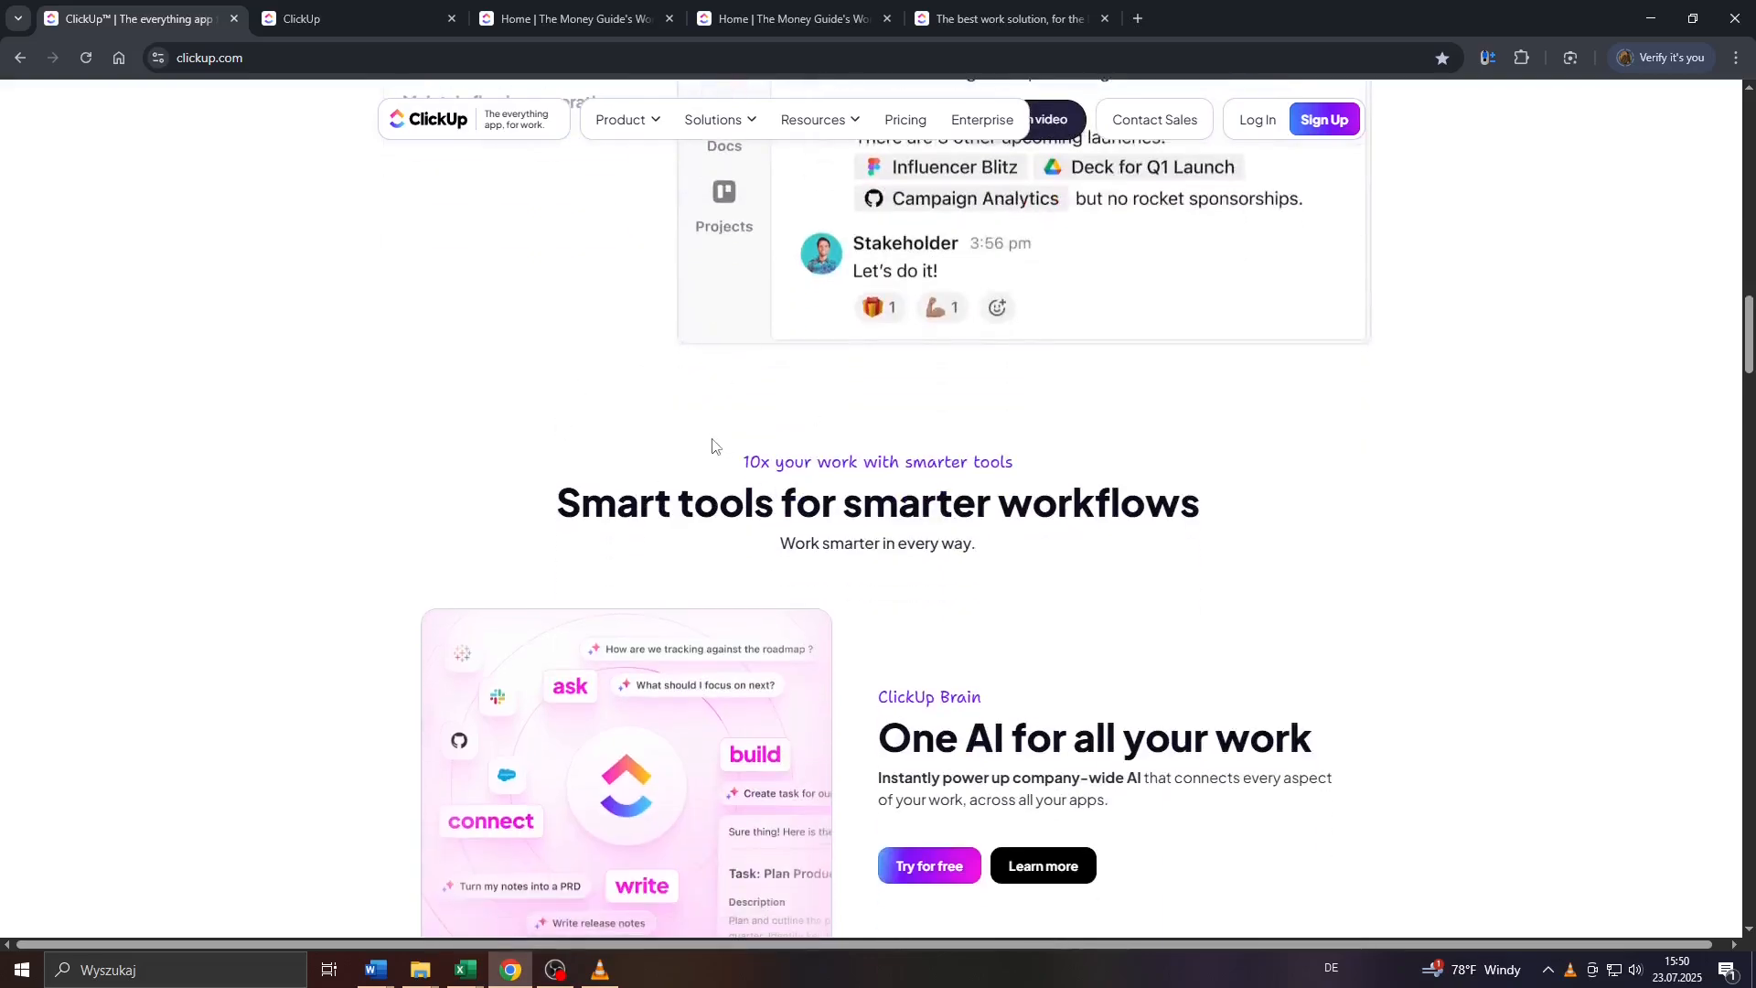
pyautogui.scroll(-3, 713, 446)
pyautogui.moveTo(555, 245); pyautogui.dragTo(810, 270)
pyautogui.click(457, 245)
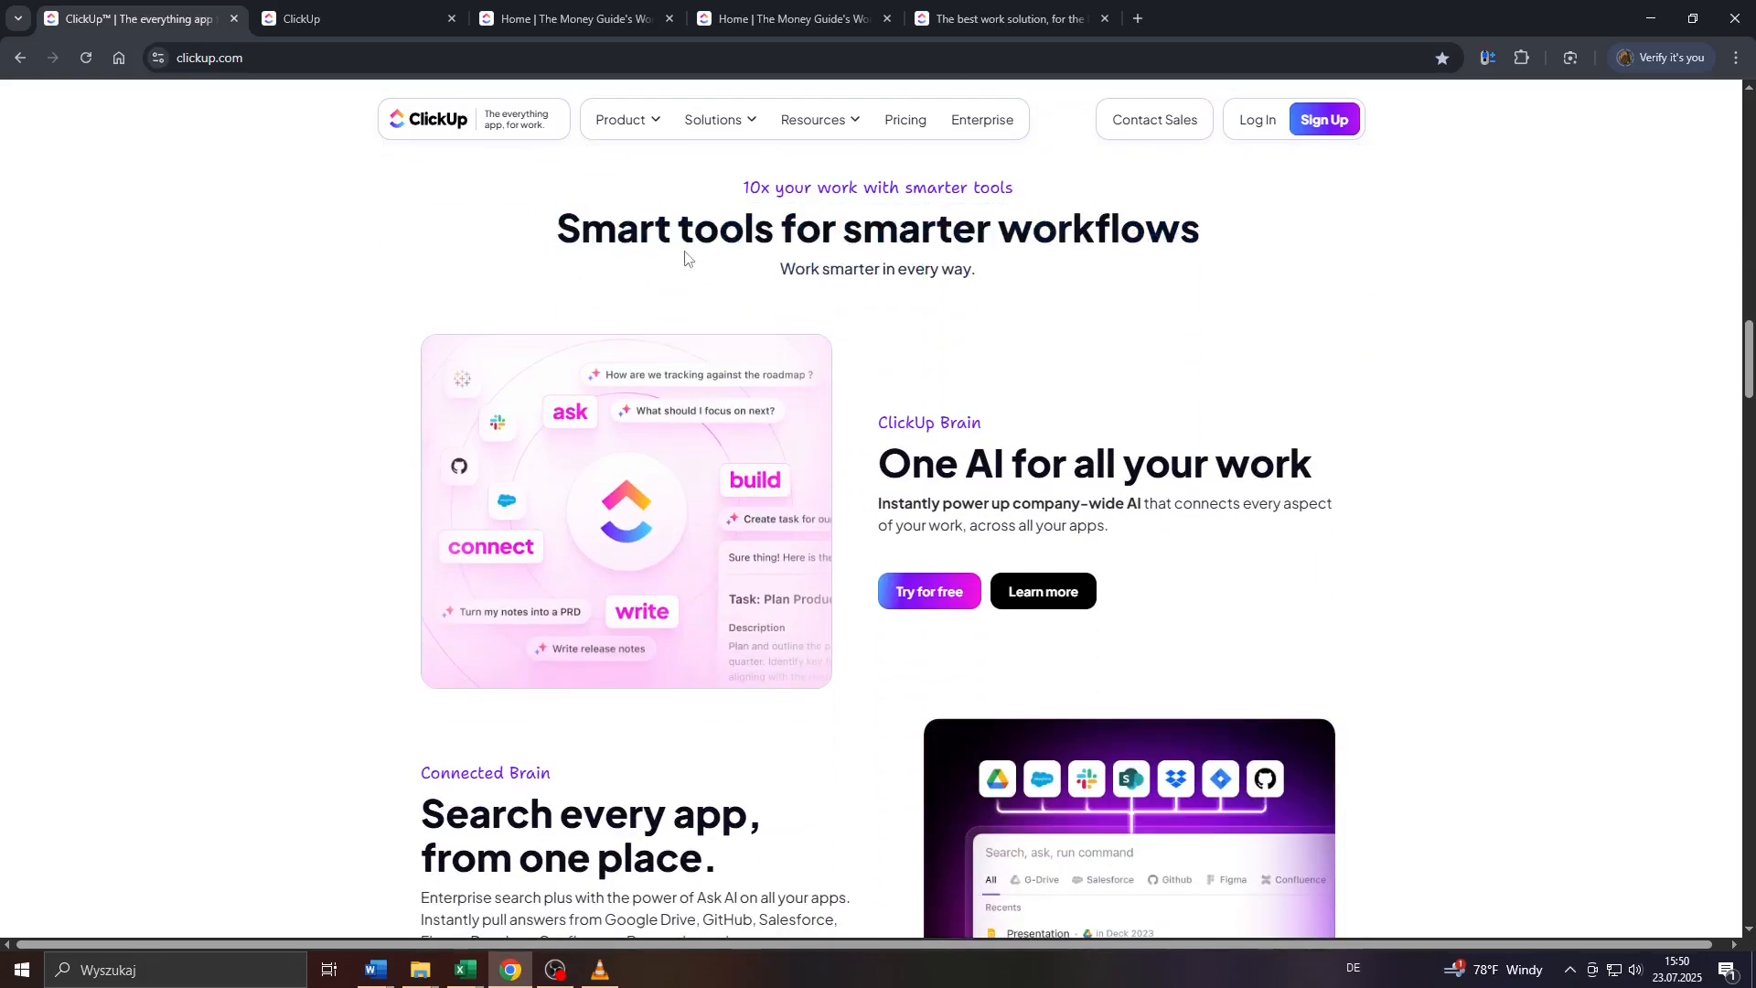
pyautogui.scroll(7, 684, 270)
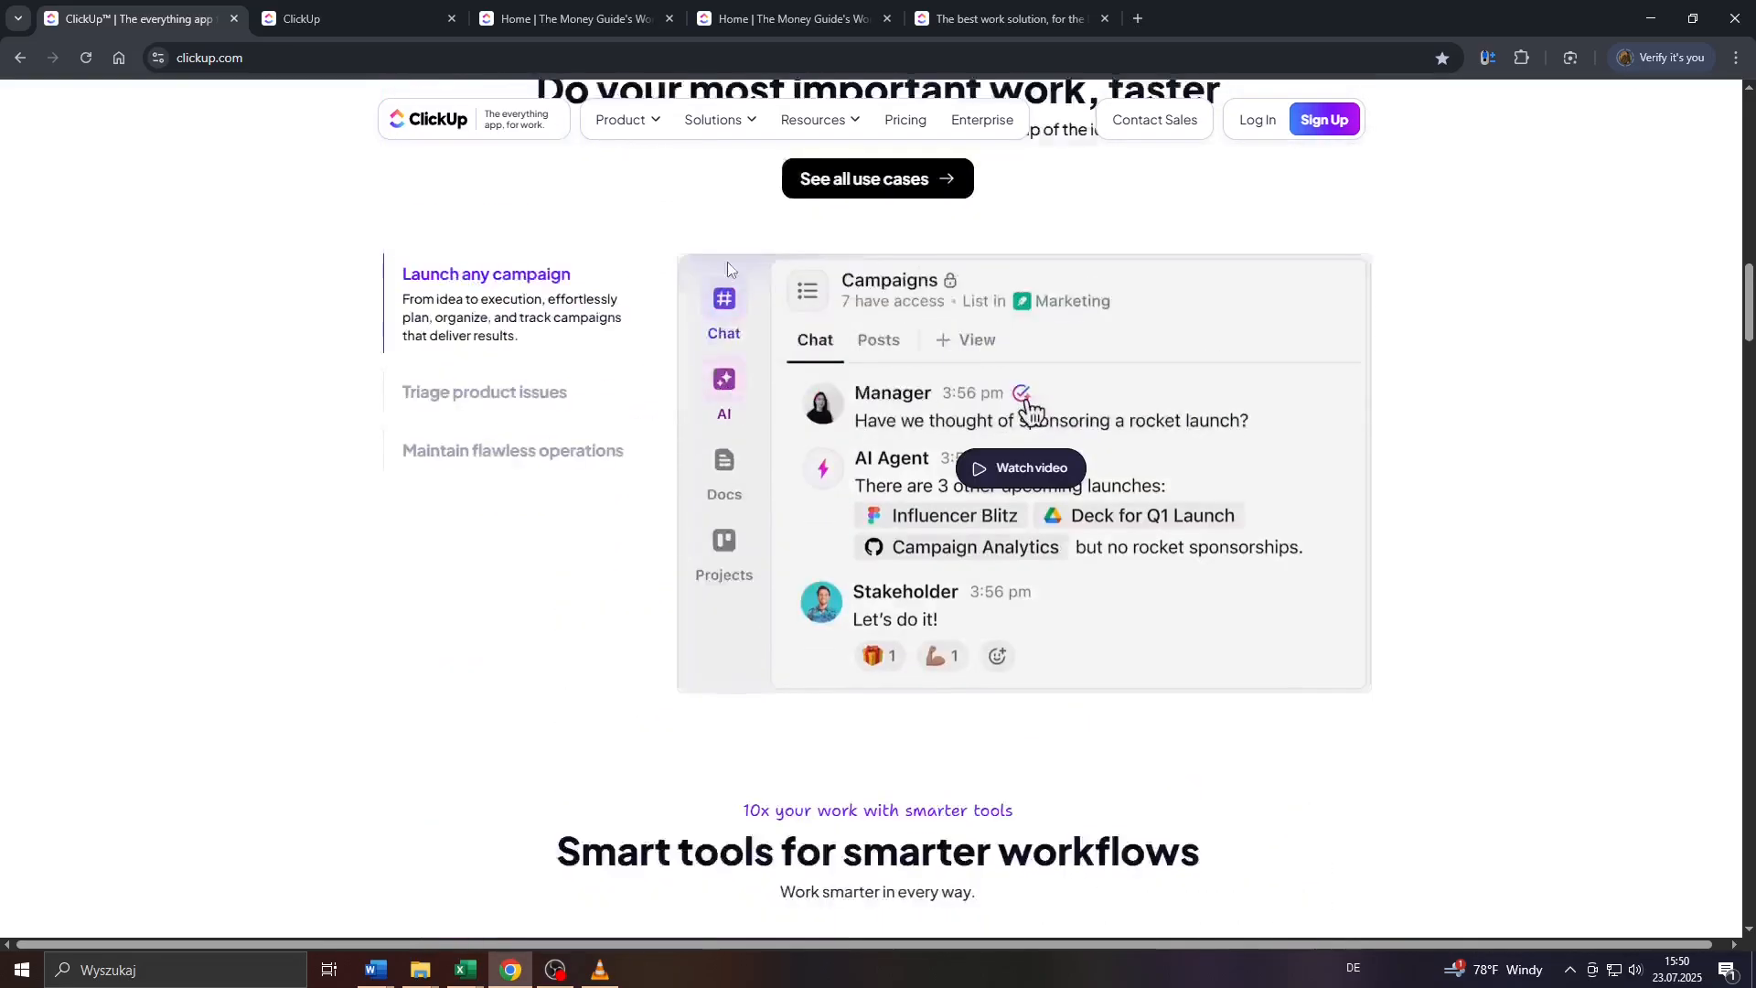
pyautogui.scroll(6, 727, 262)
pyautogui.moveTo(547, 655); pyautogui.dragTo(1234, 676)
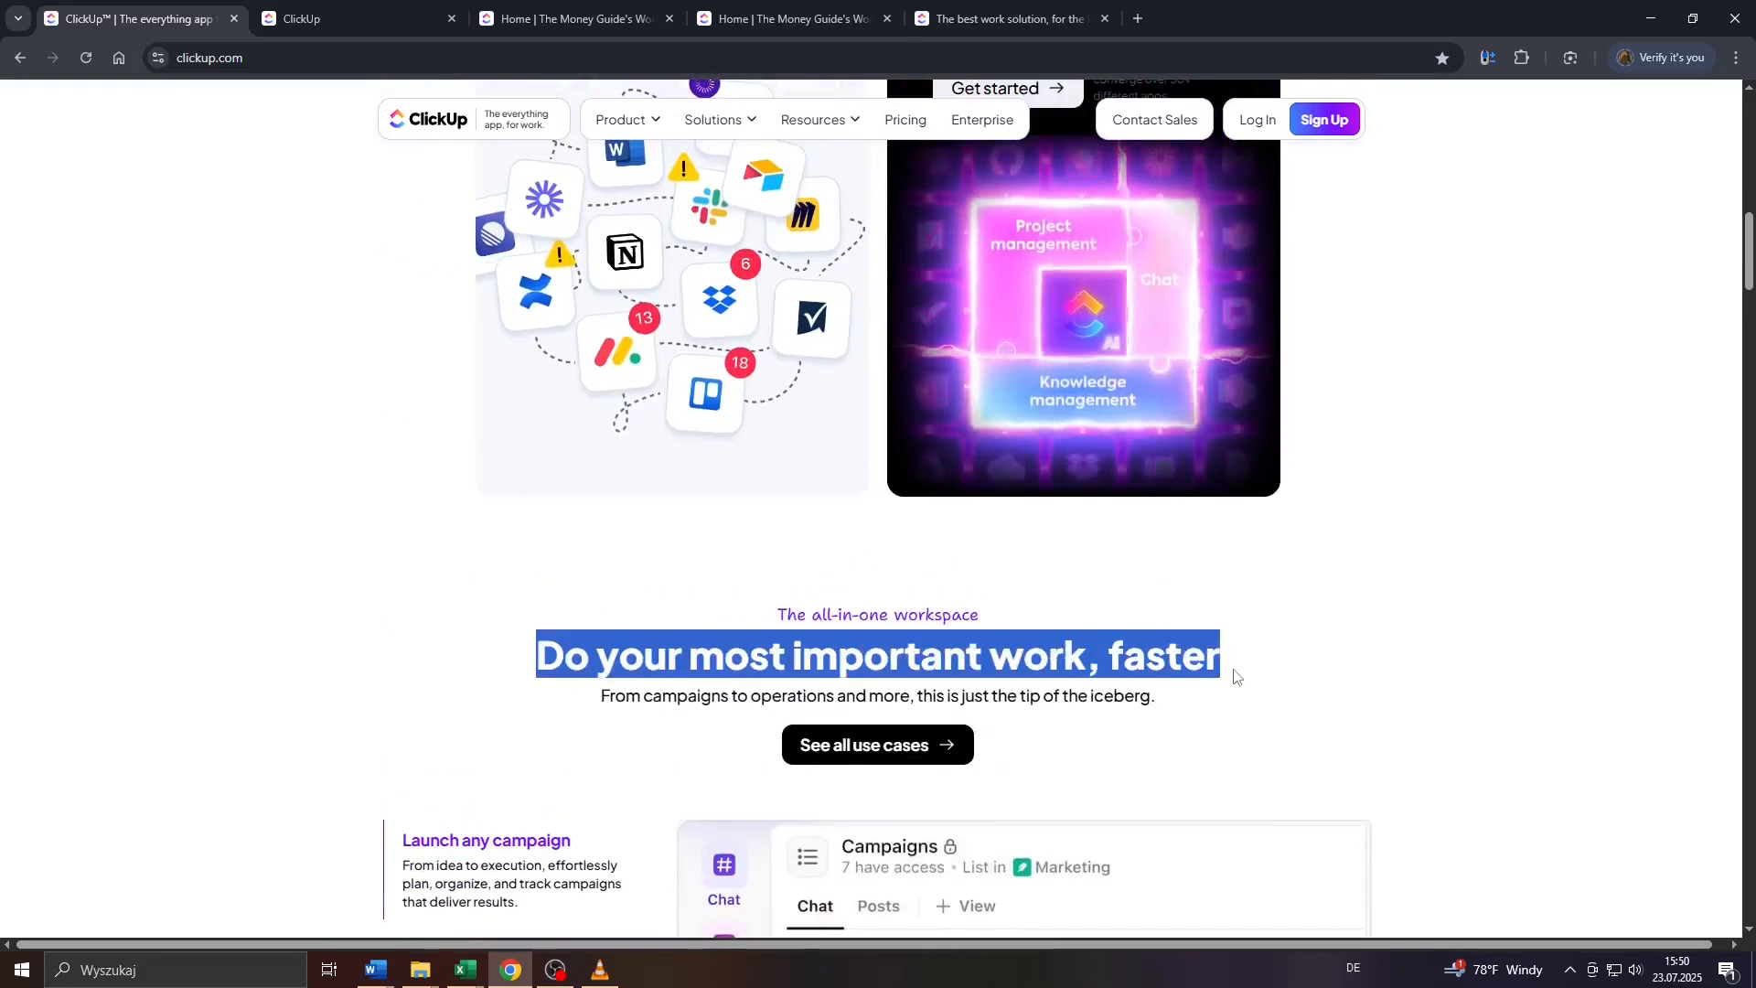
pyautogui.scroll(-4, 1098, 573)
pyautogui.scroll(15, 843, 302)
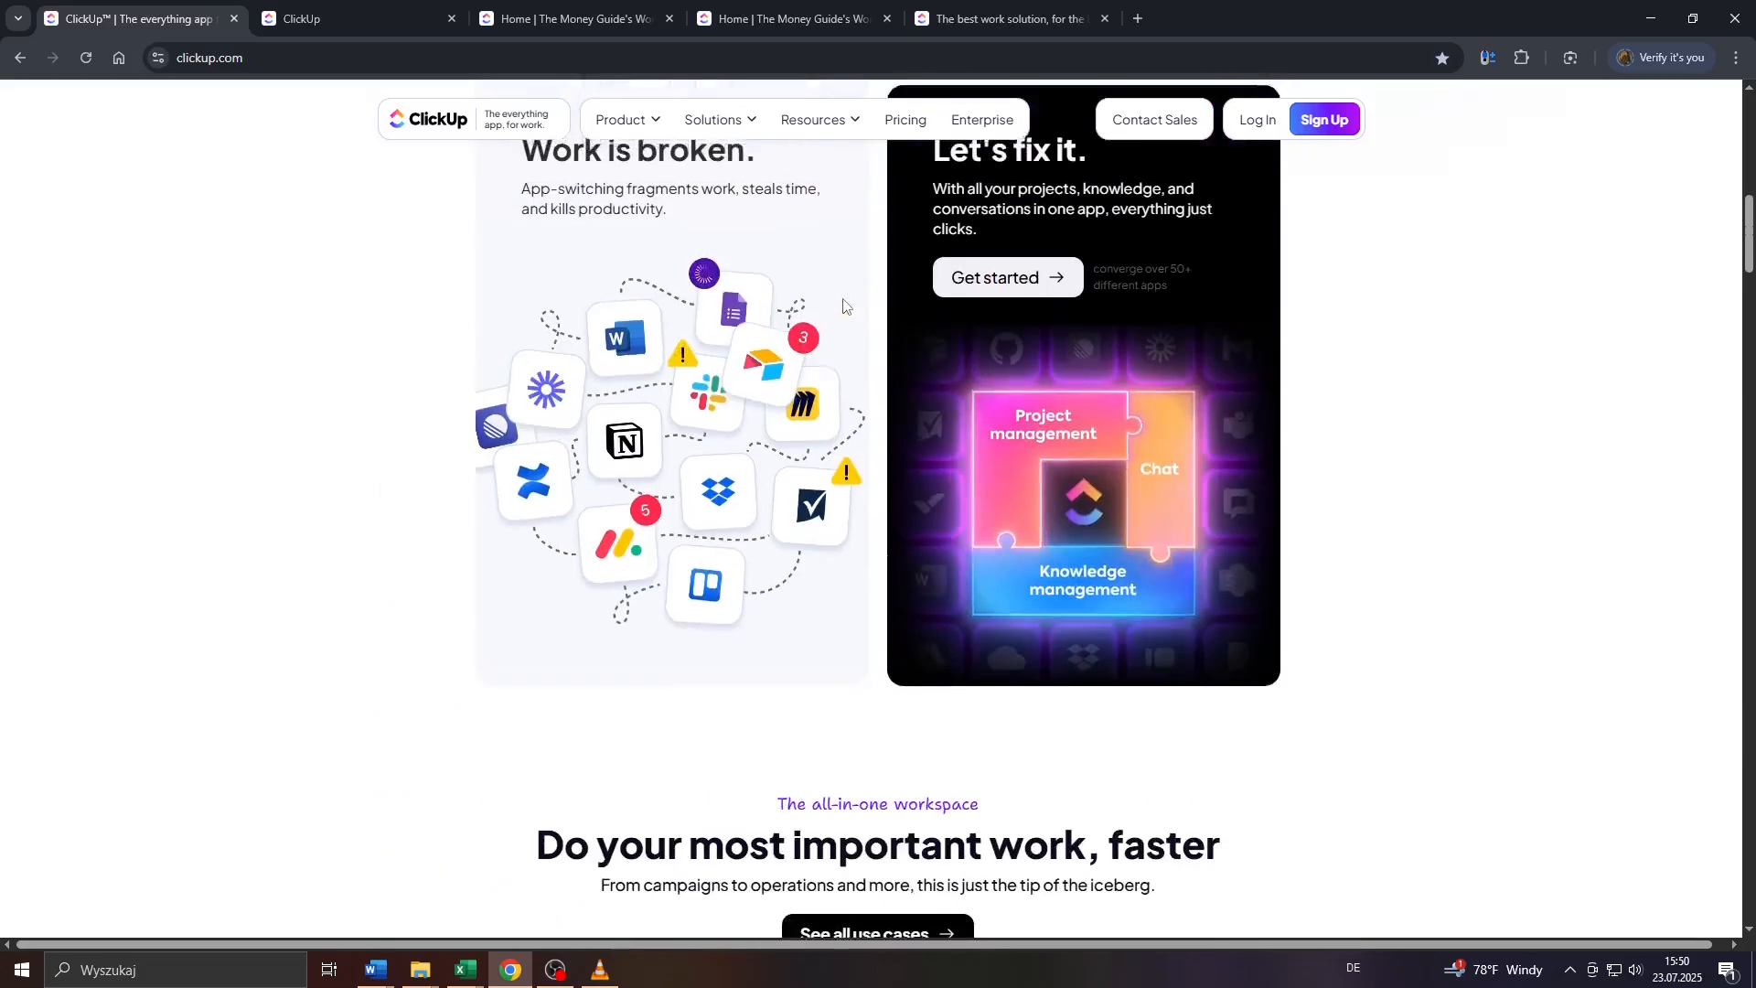
pyautogui.hotkey('ctrl', '+')
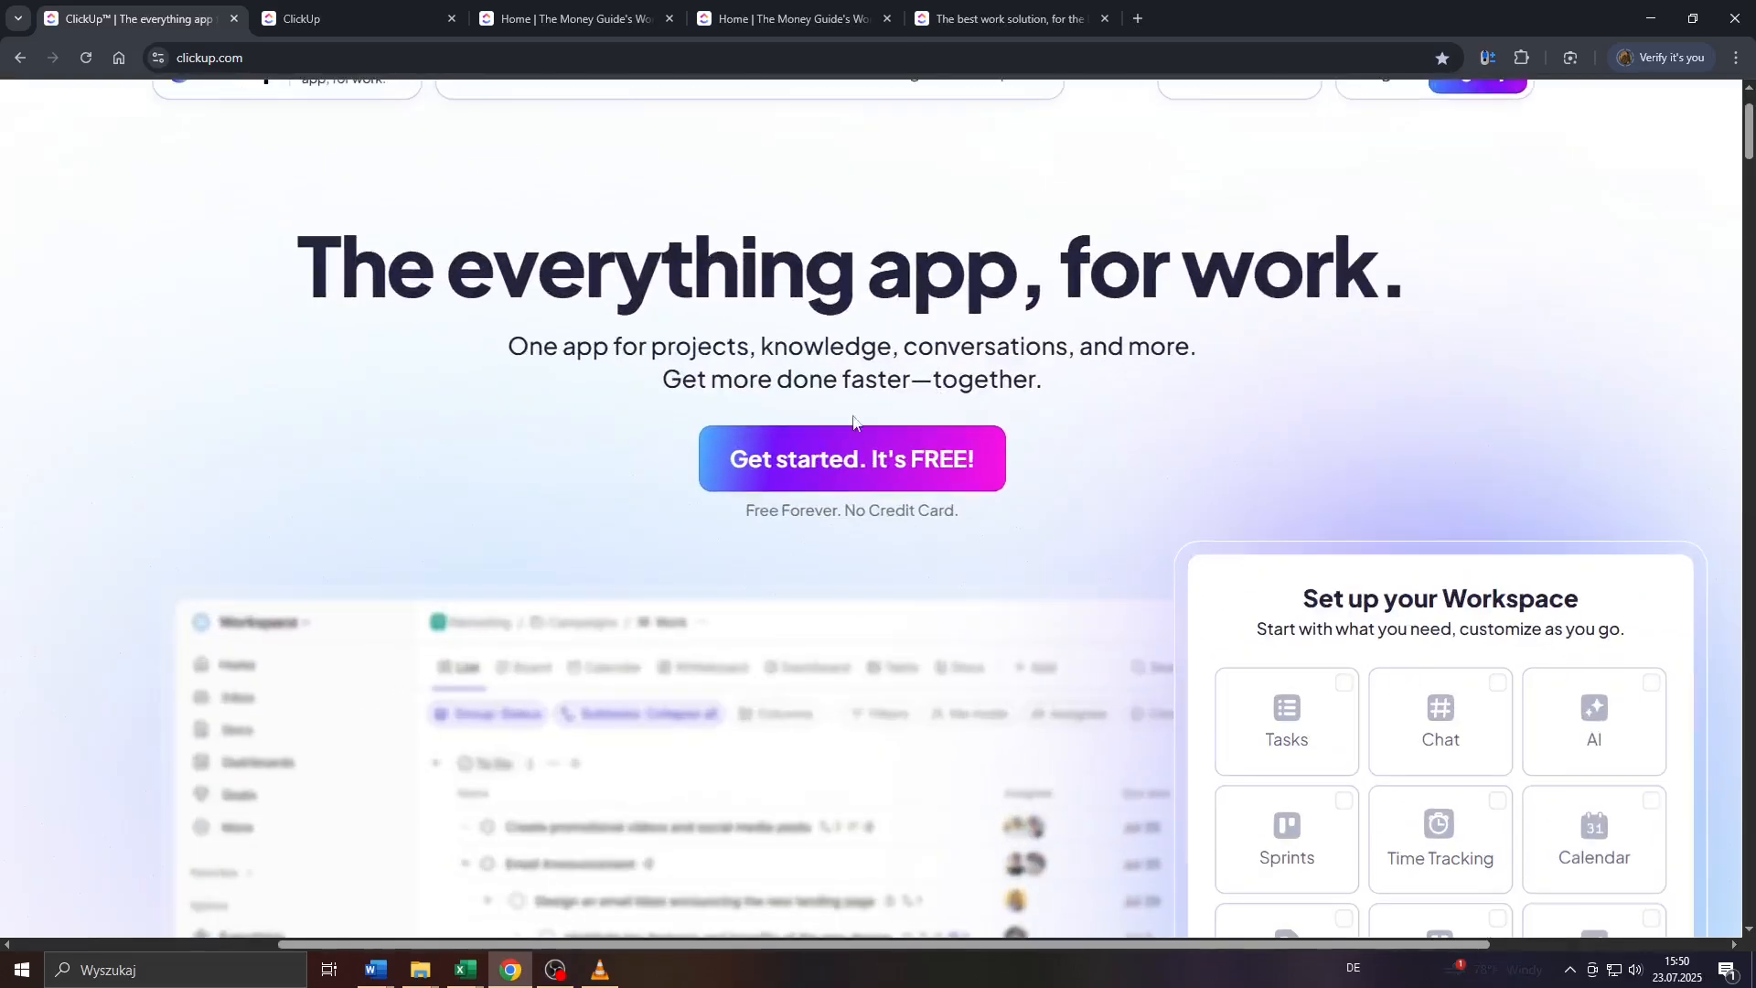
# - Review the Free Forever, Unlimited, Business and Enterprise plans on the ClickUp pricing page
pyautogui.click(1019, 18)
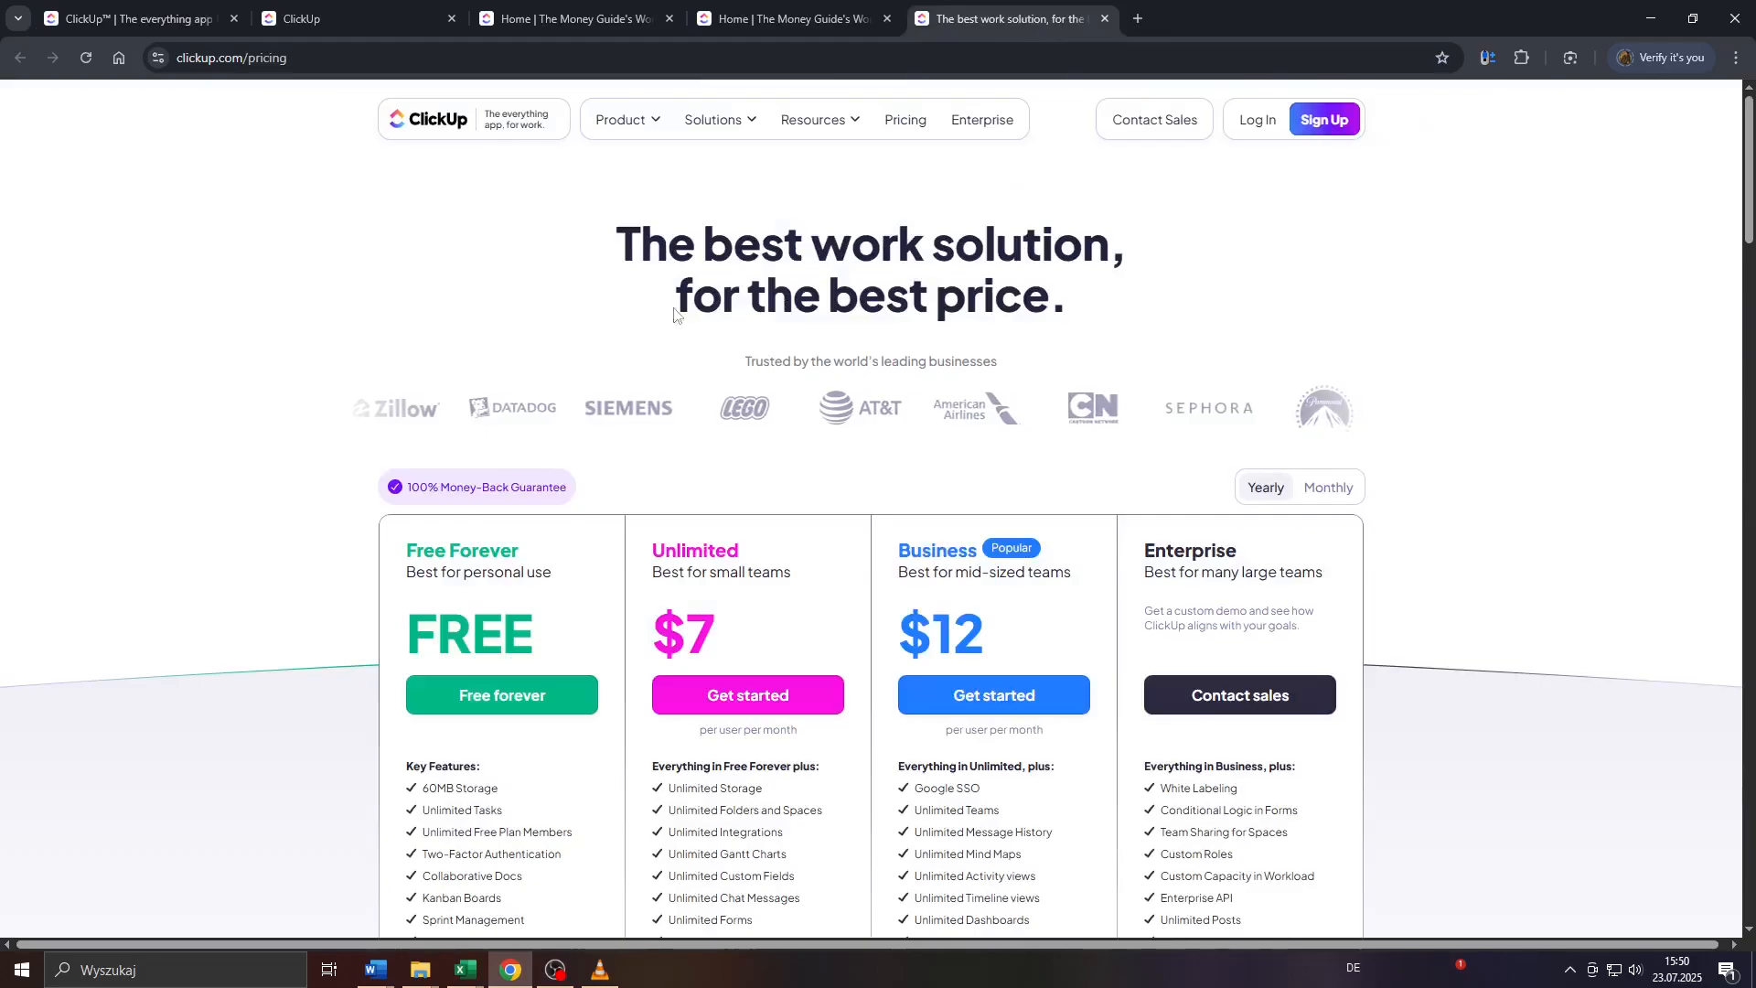
pyautogui.scroll(-3, 681, 364)
pyautogui.scroll(3, 681, 364)
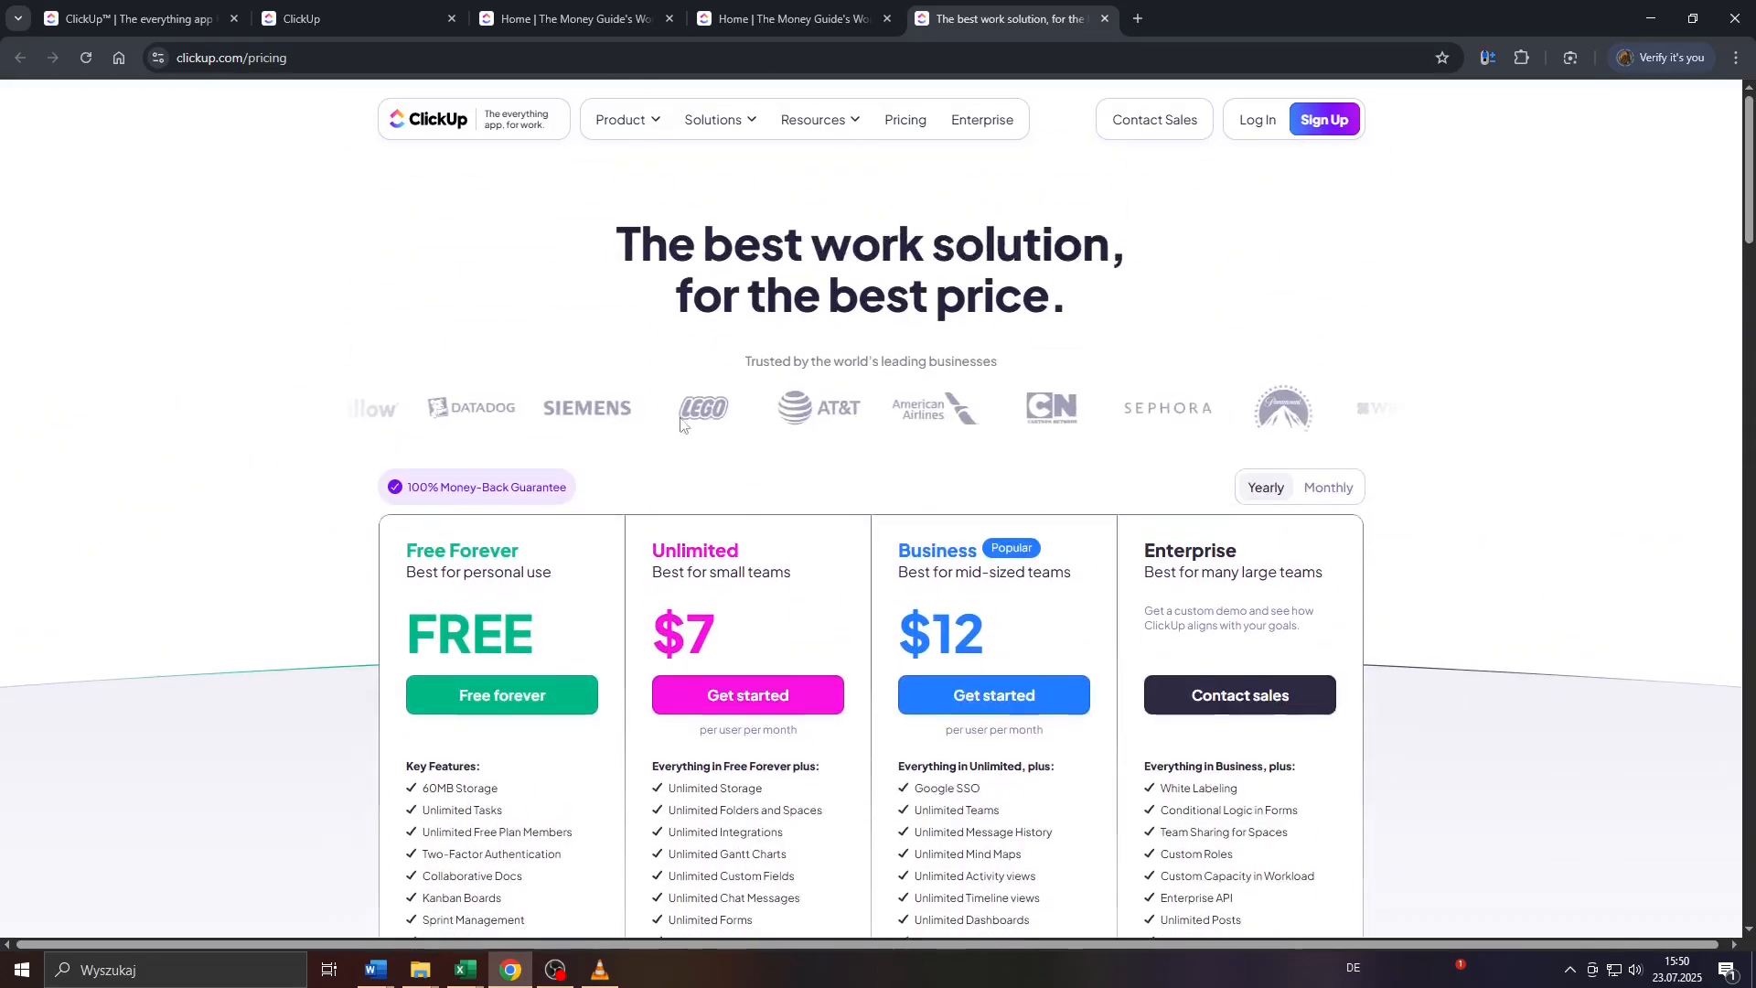
pyautogui.scroll(-1, 65, 111)
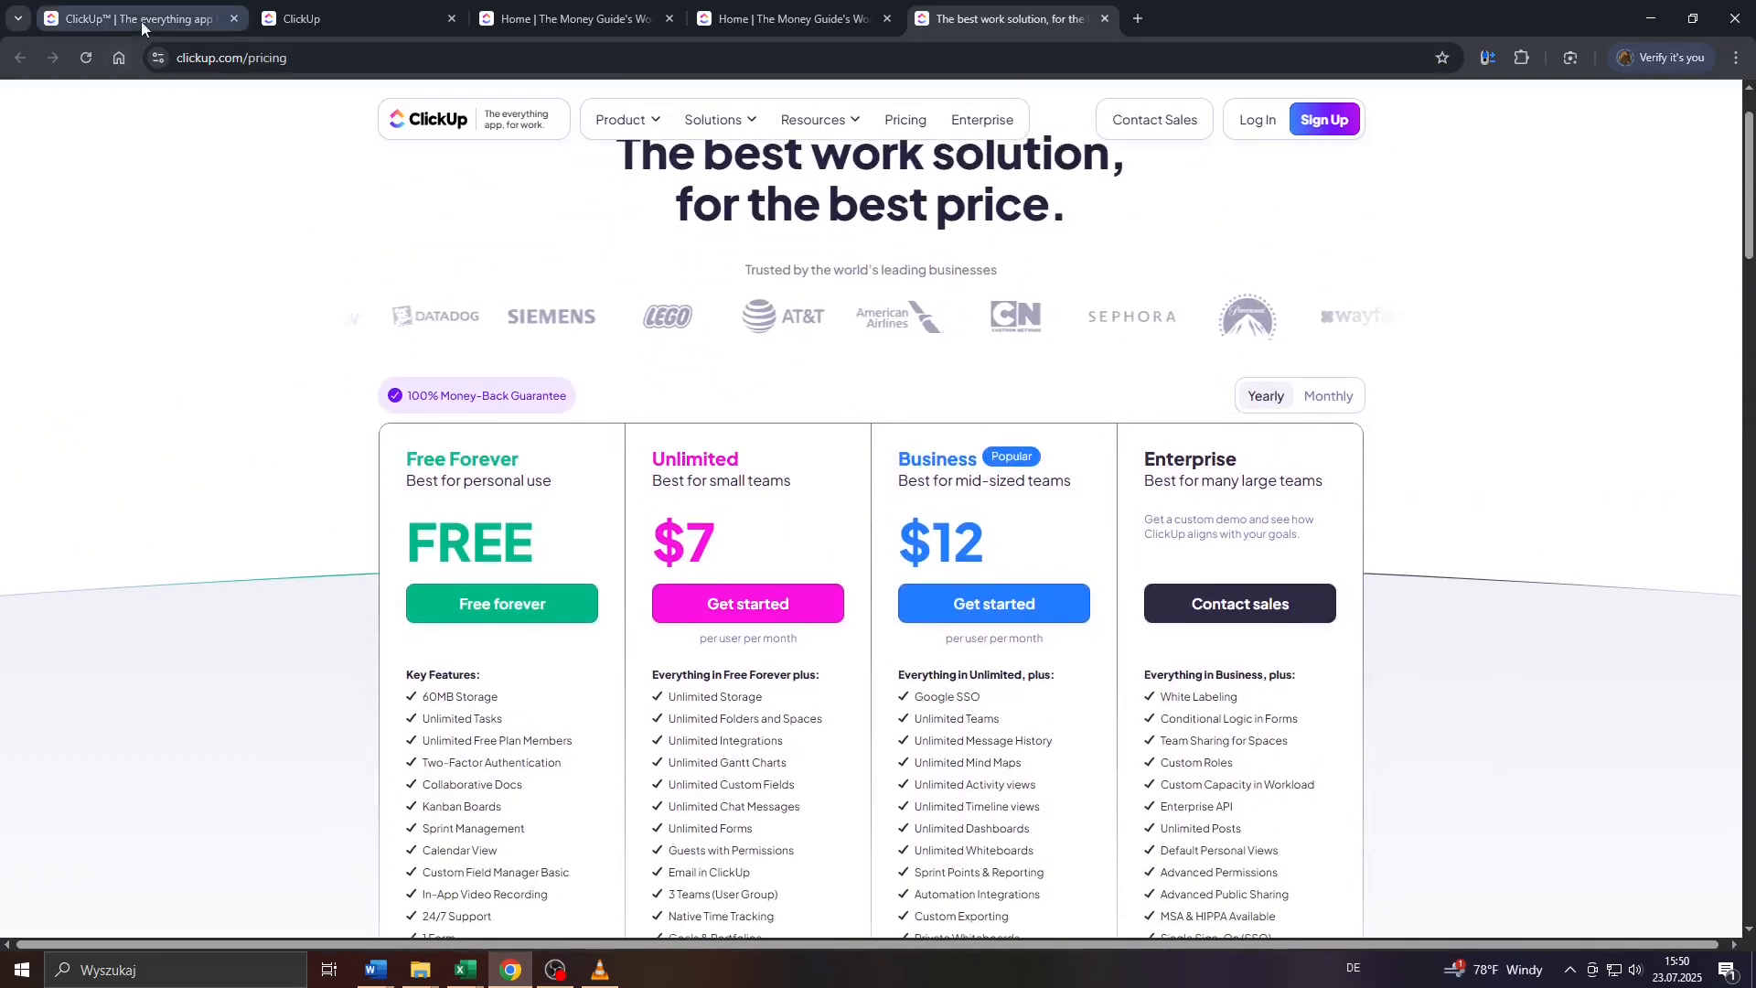
# - Revisit the free sign-up offer on the homepage and the email and password form on the login page
pyautogui.click(103, 7)
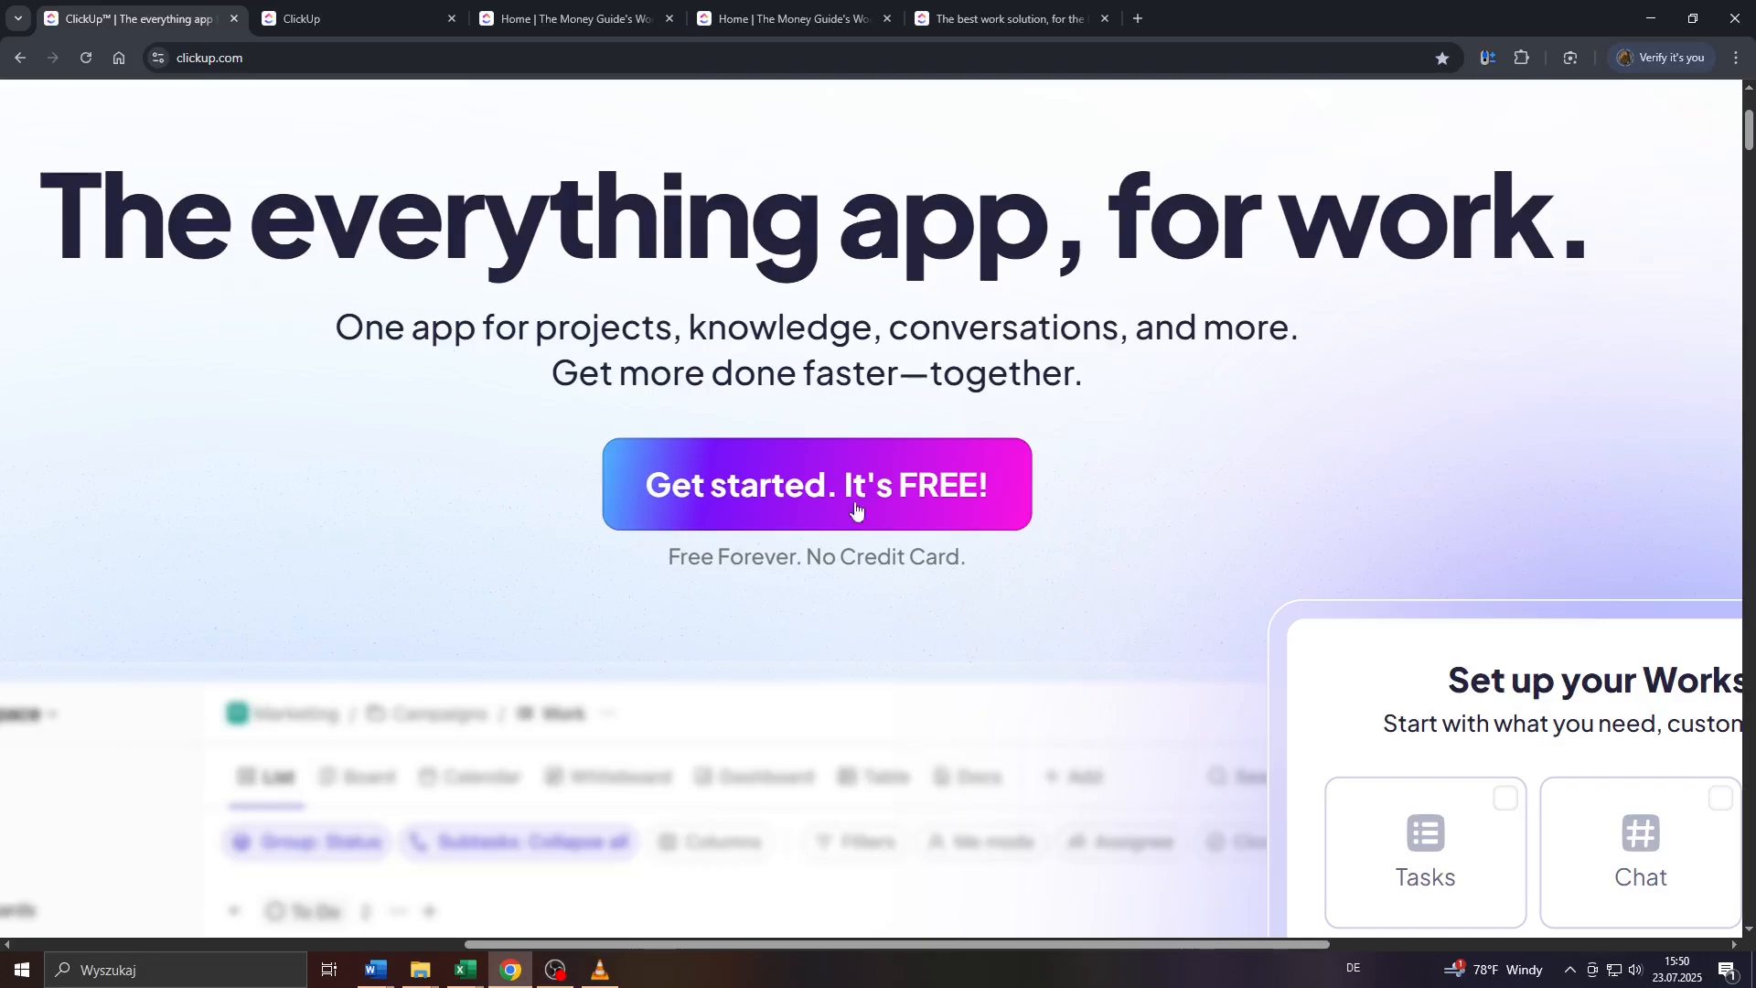
pyautogui.scroll(-5, 722, 460)
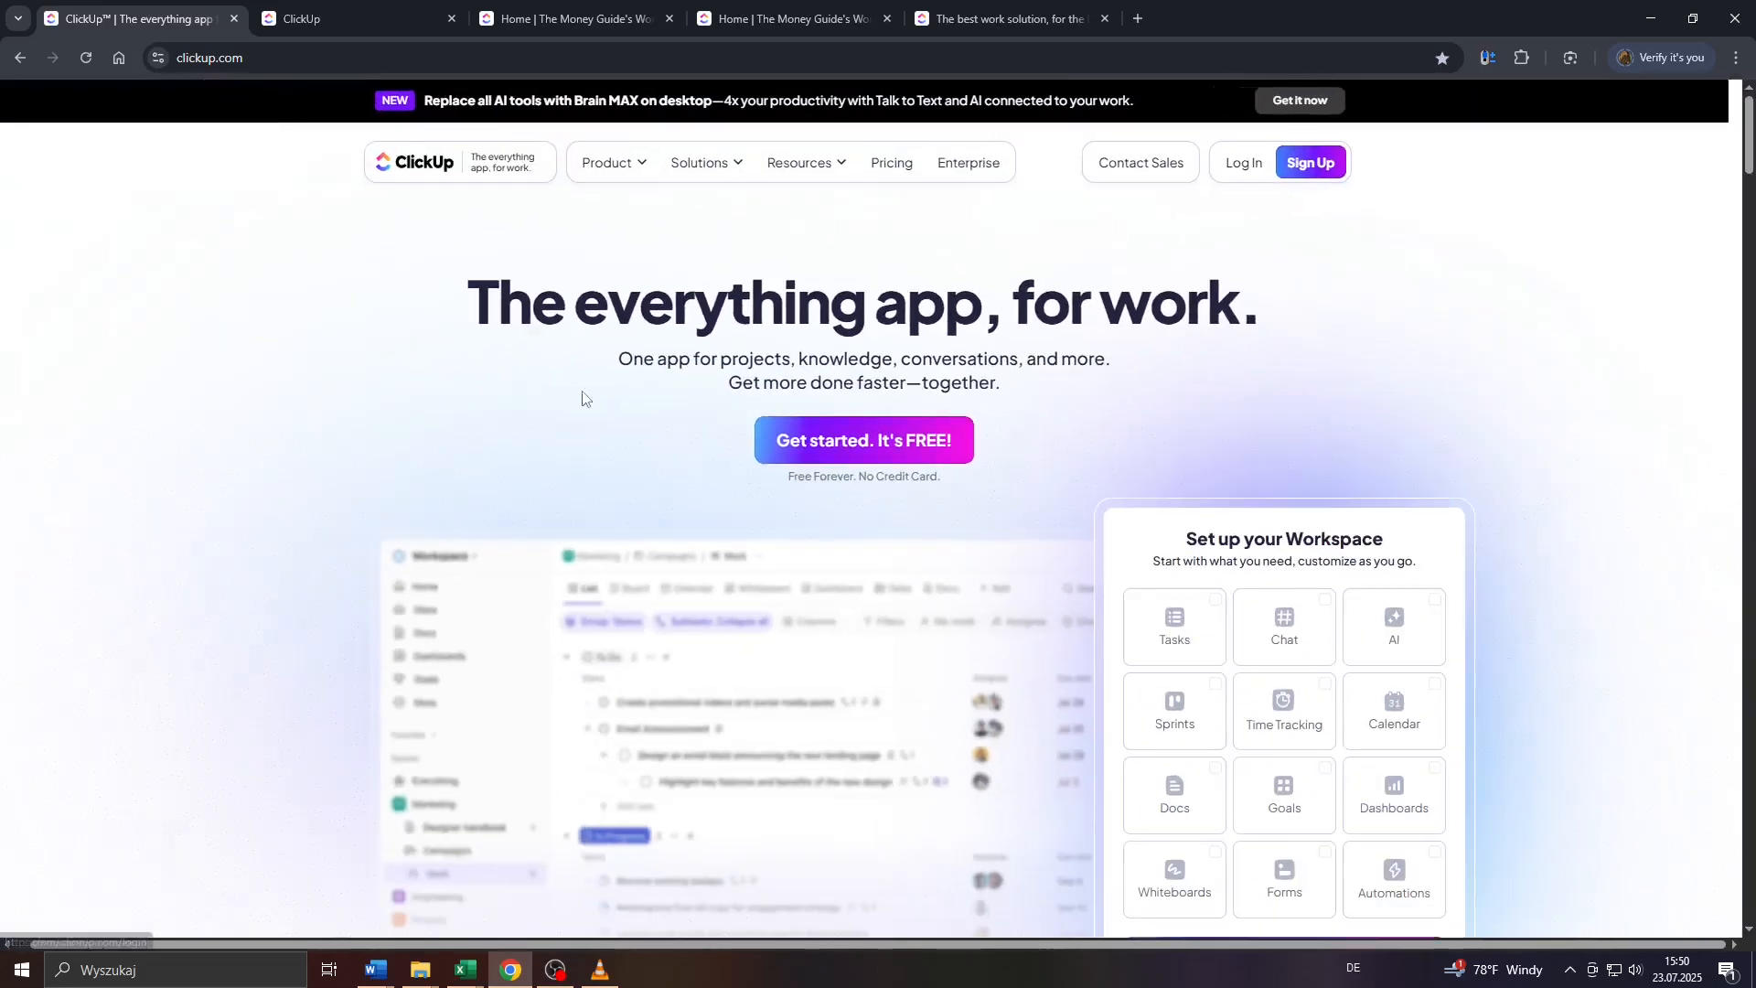
pyautogui.click(304, 28)
pyautogui.scroll(5, 688, 399)
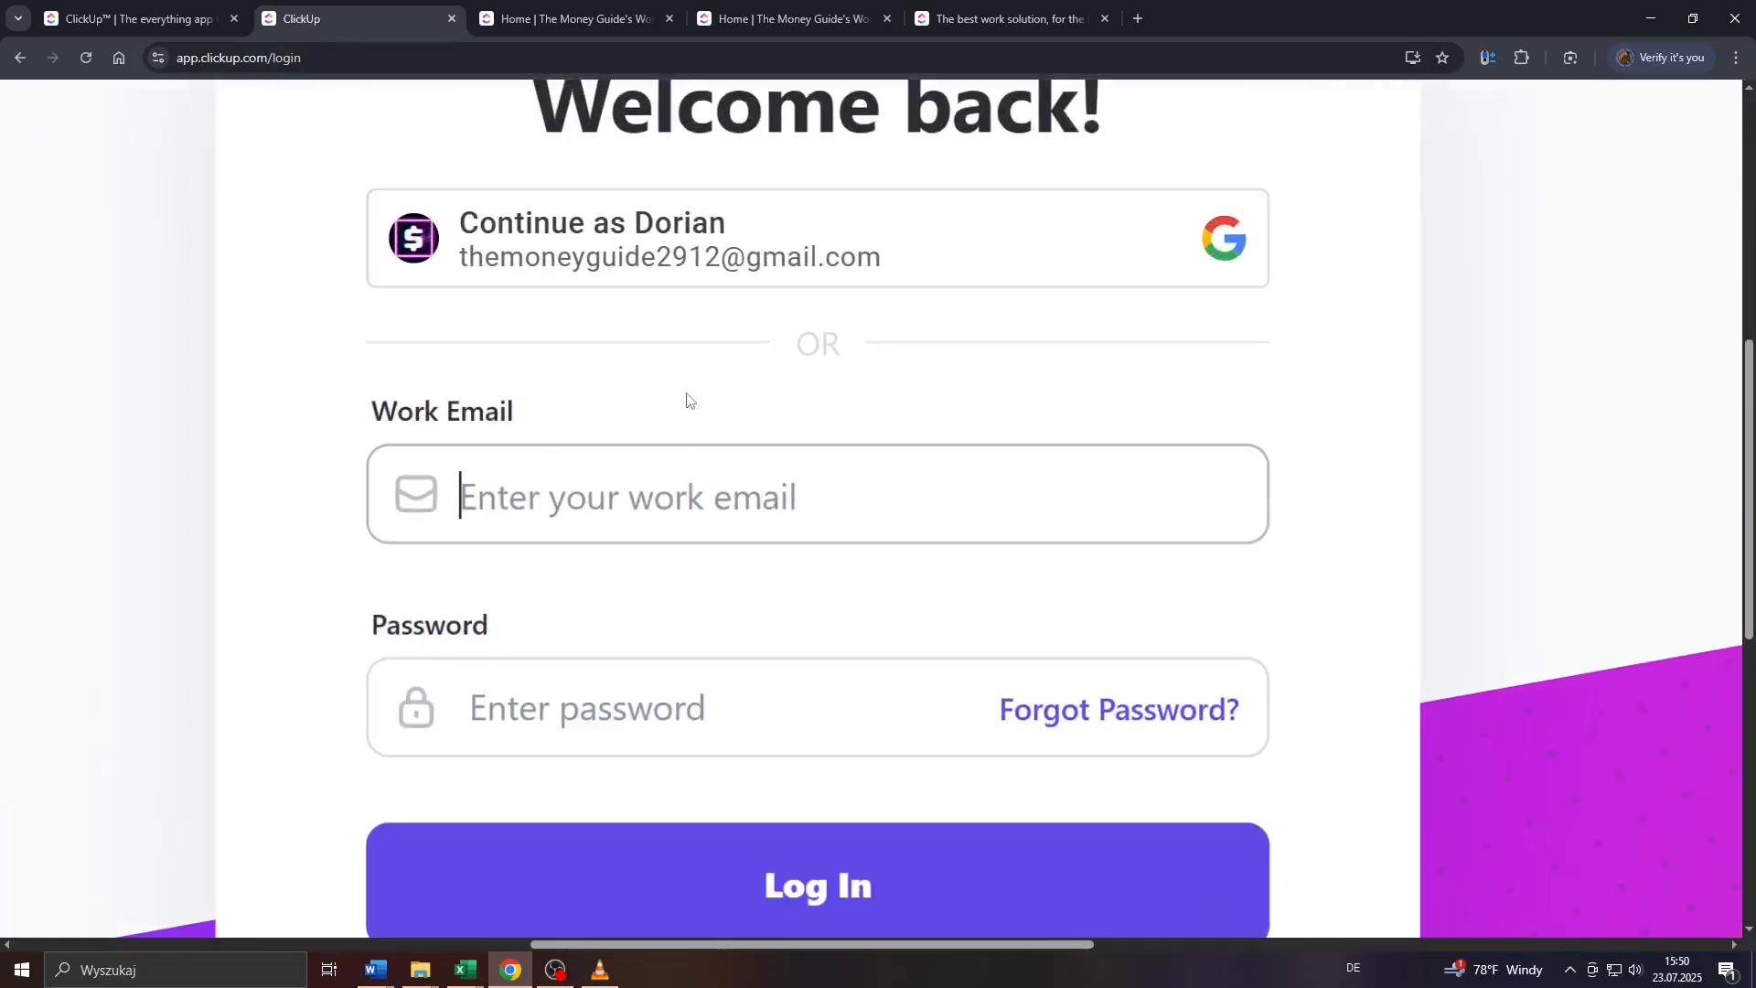
pyautogui.scroll(-3, 665, 553)
pyautogui.scroll(4, 689, 485)
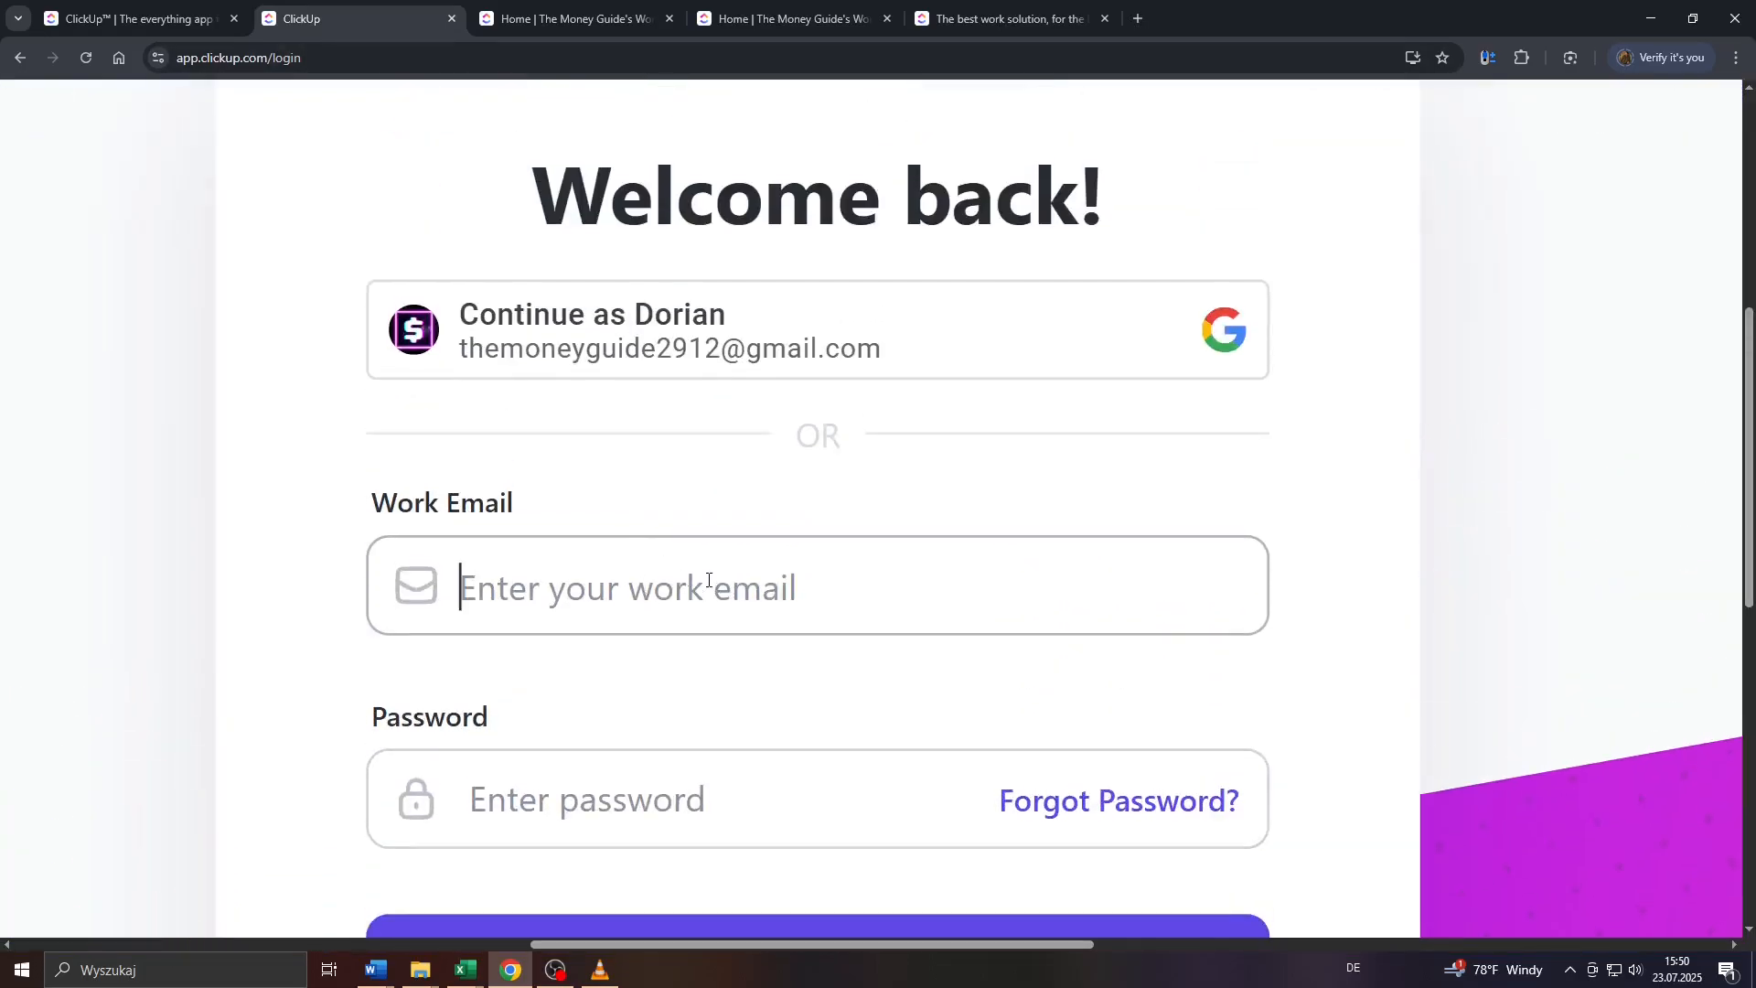
pyautogui.scroll(-5, 708, 580)
# - Return to the workspace's Home page and view the workspace's management options
pyautogui.click(535, 15)
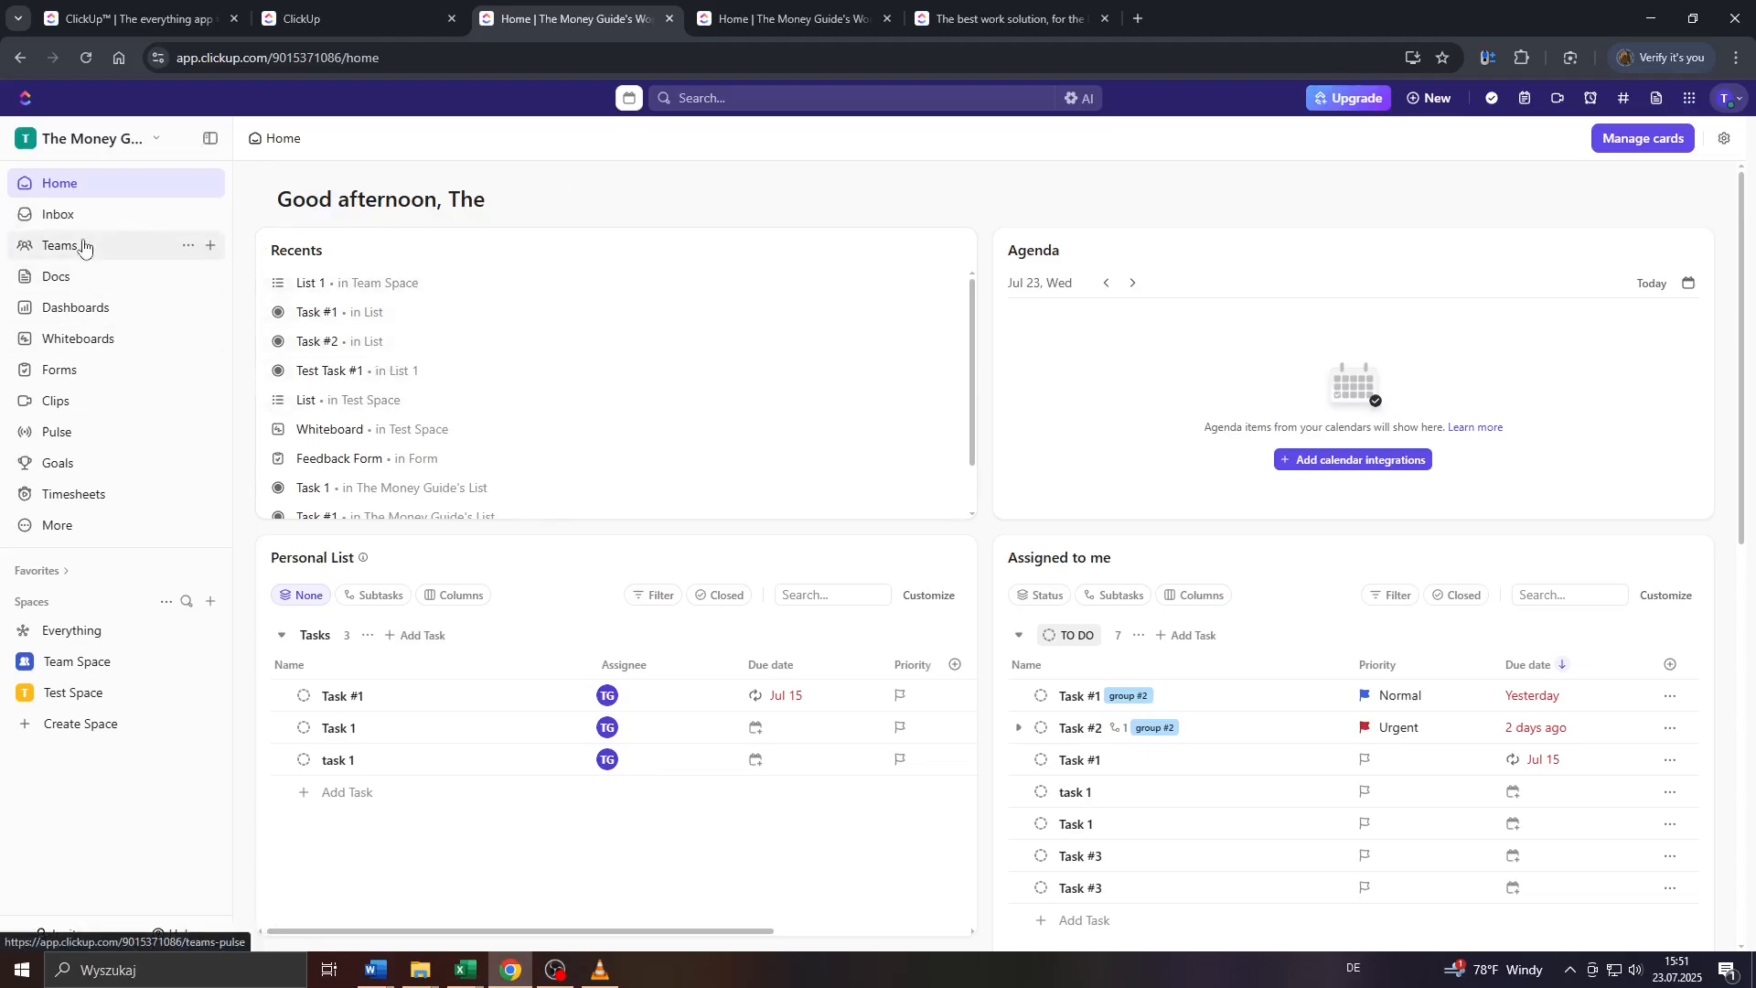
pyautogui.click(150, 135)
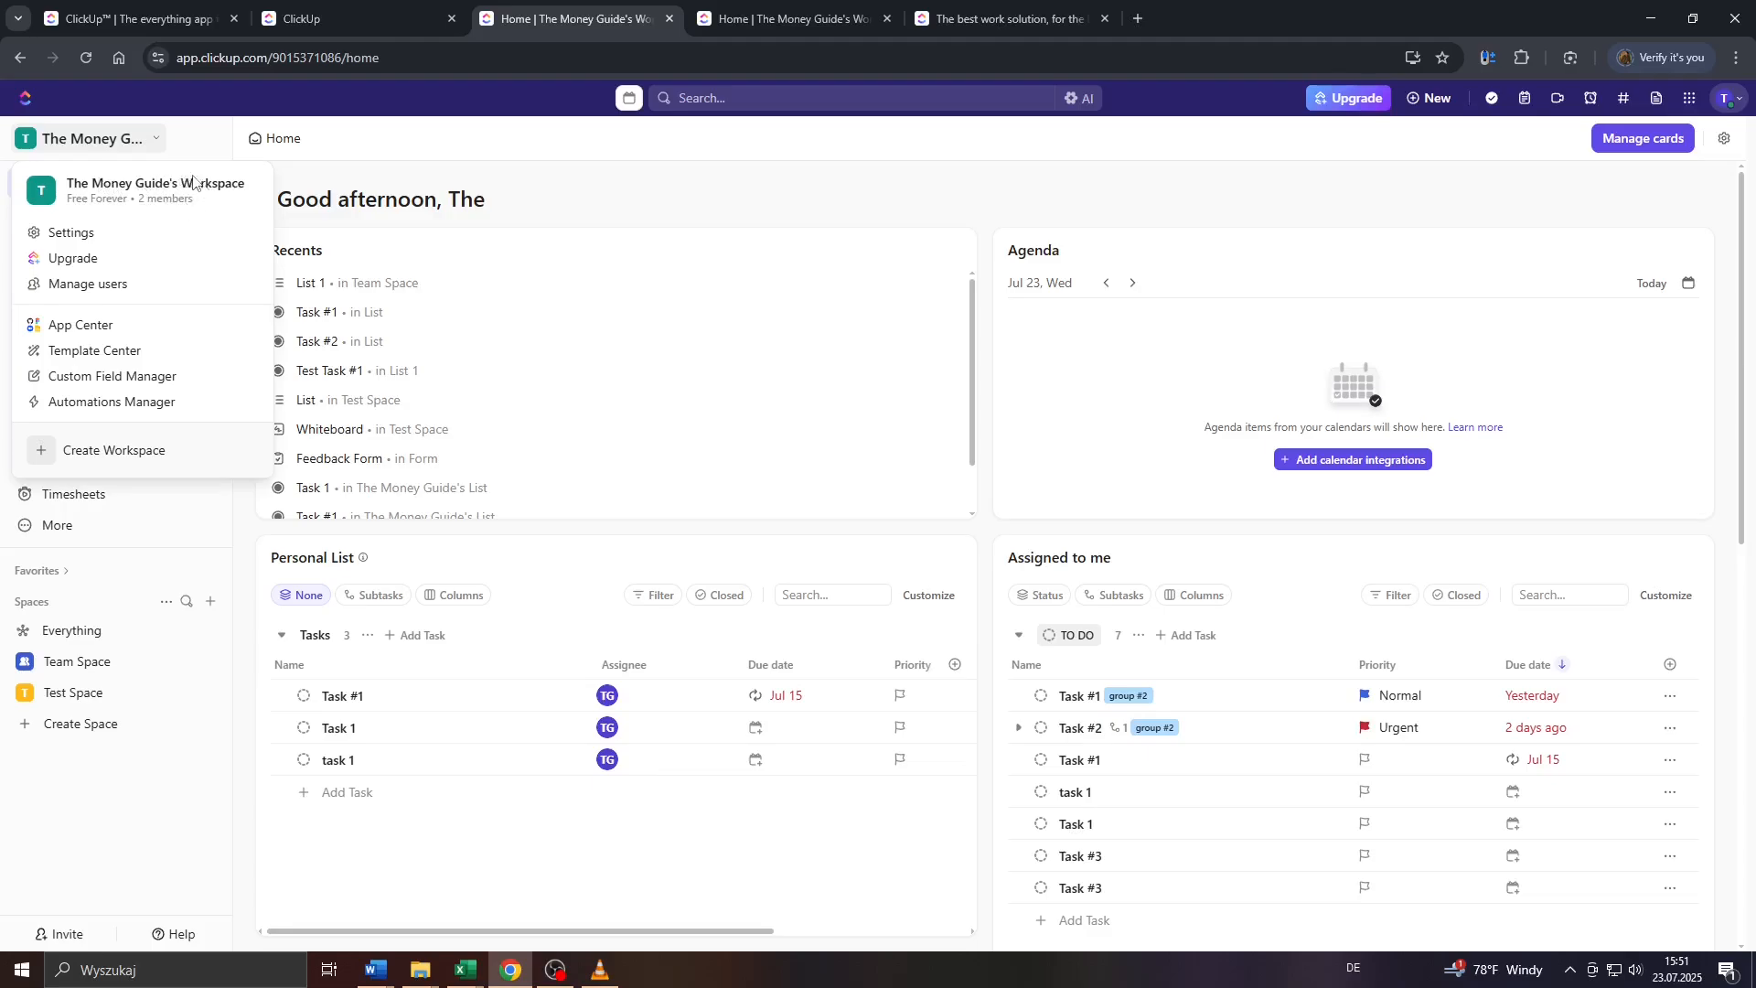
pyautogui.rightClick(148, 191)
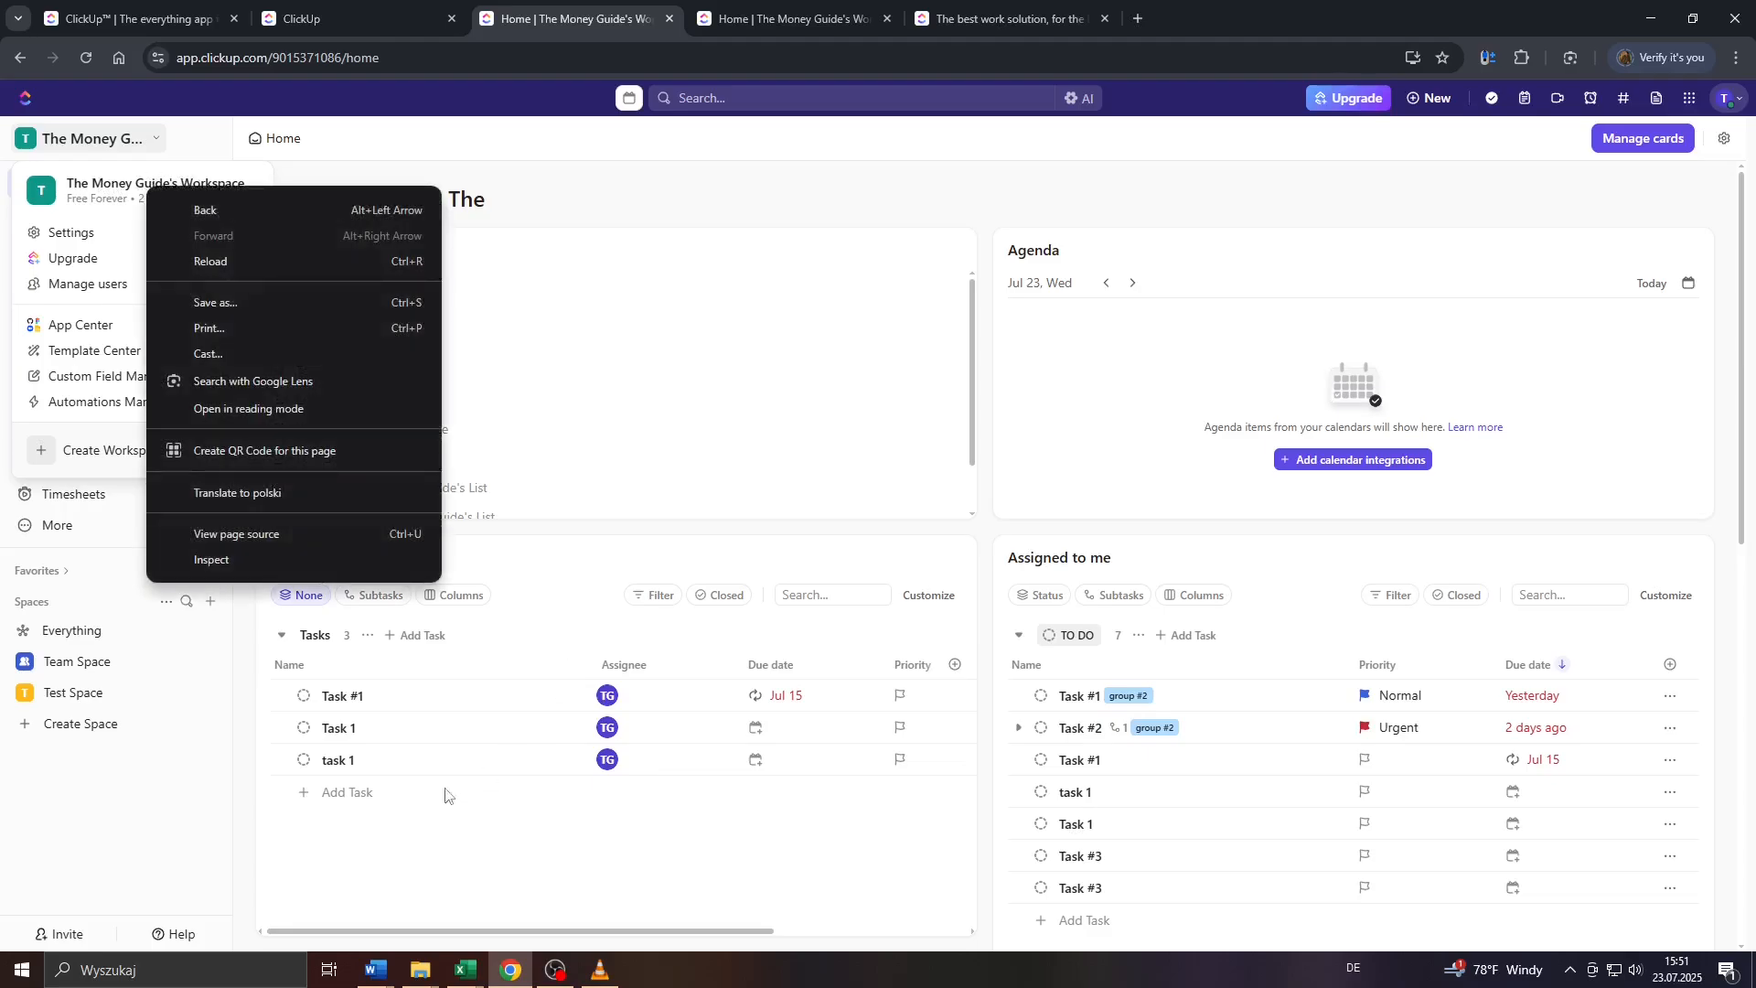
pyautogui.click(173, 796)
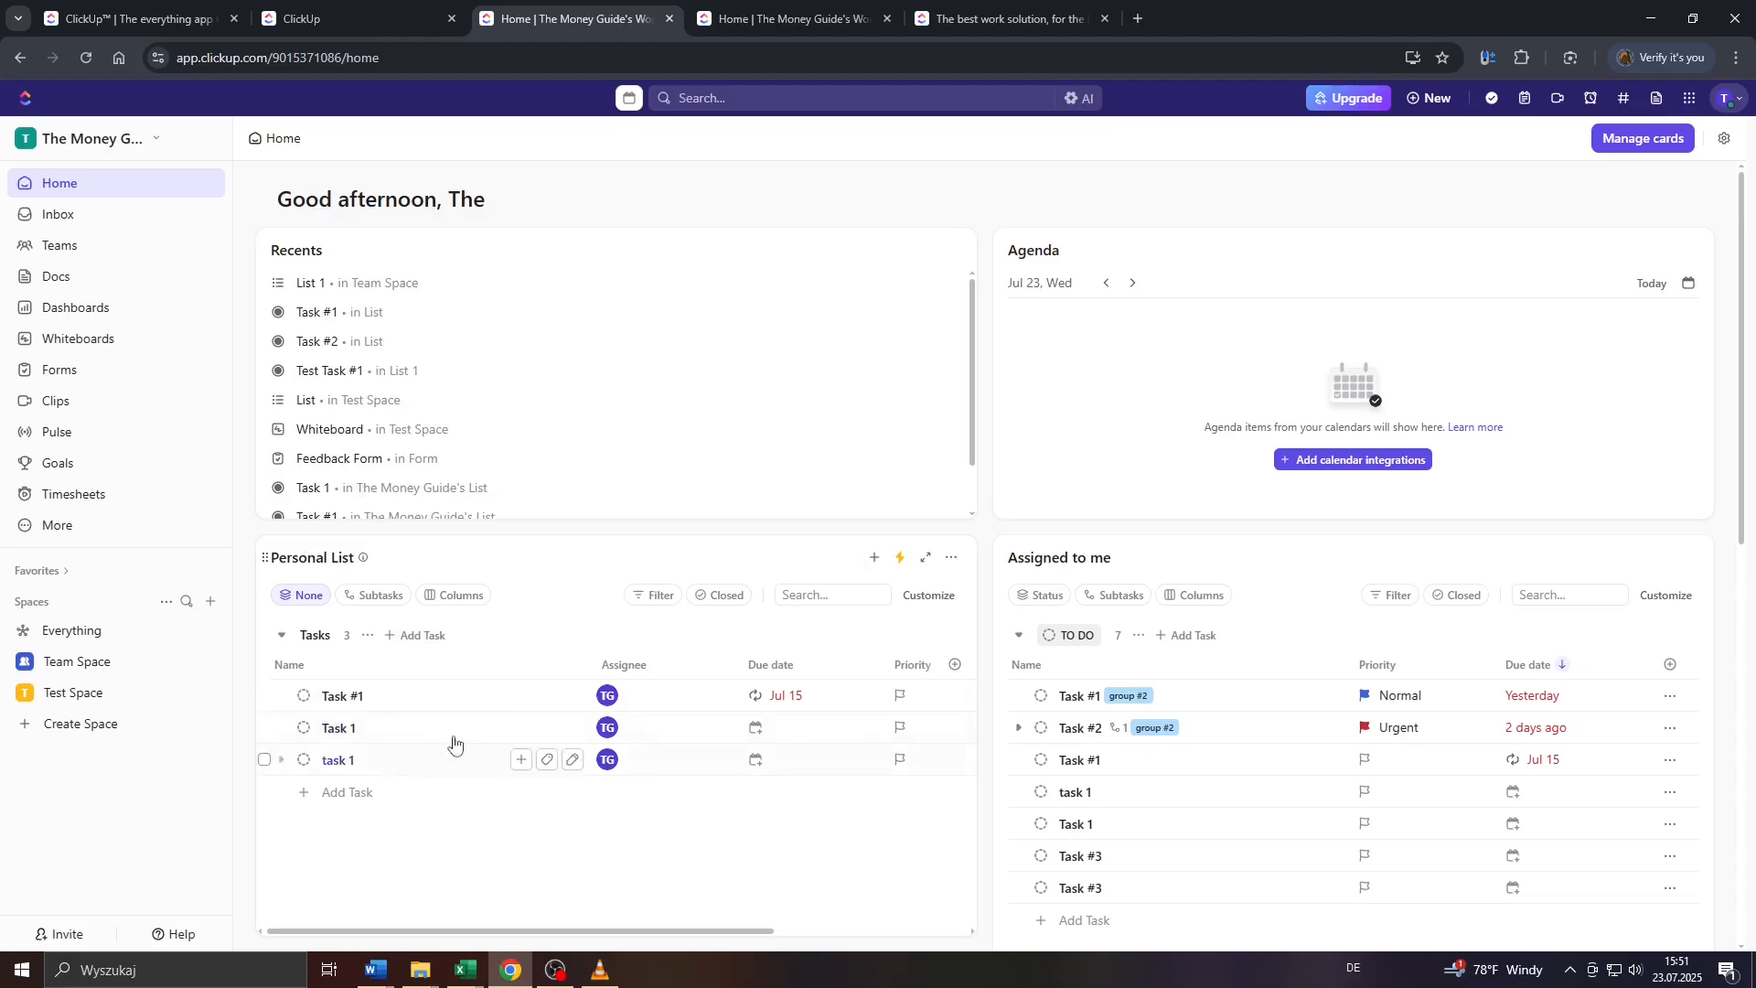
# - Examine the Home page's cards, from Recents and Personal List to Assigned comments and My Work
pyautogui.scroll(-1, 345, 430)
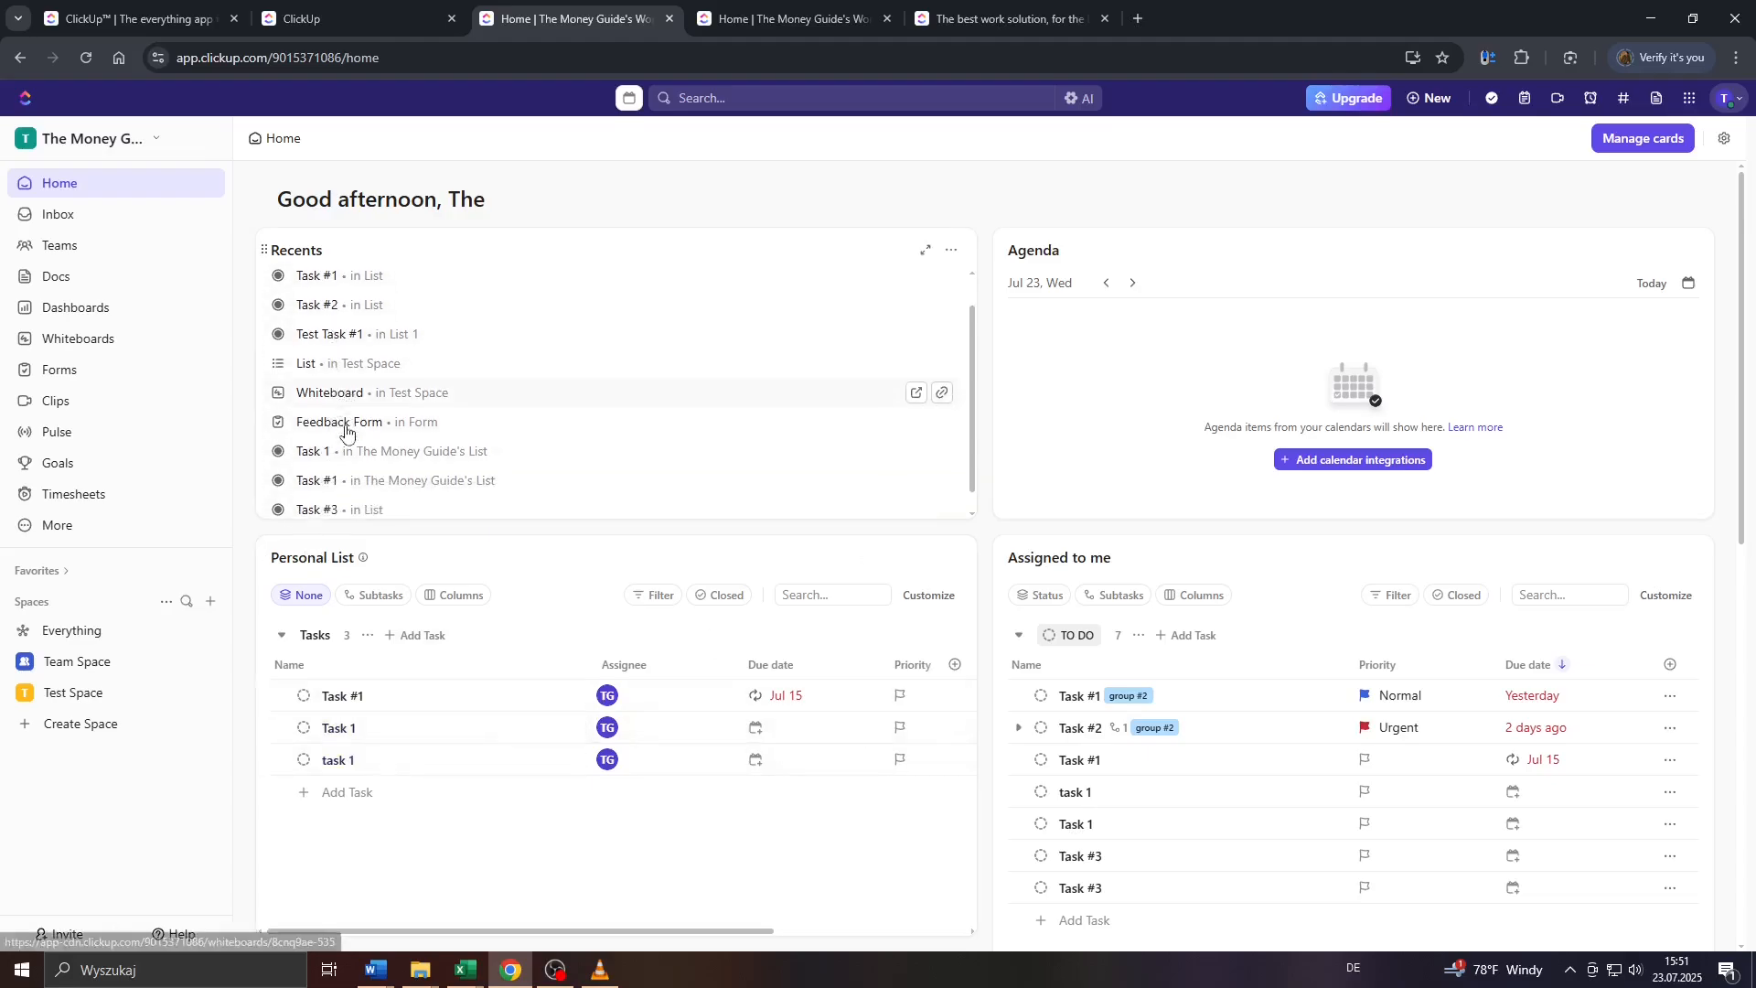
pyautogui.scroll(1, 343, 416)
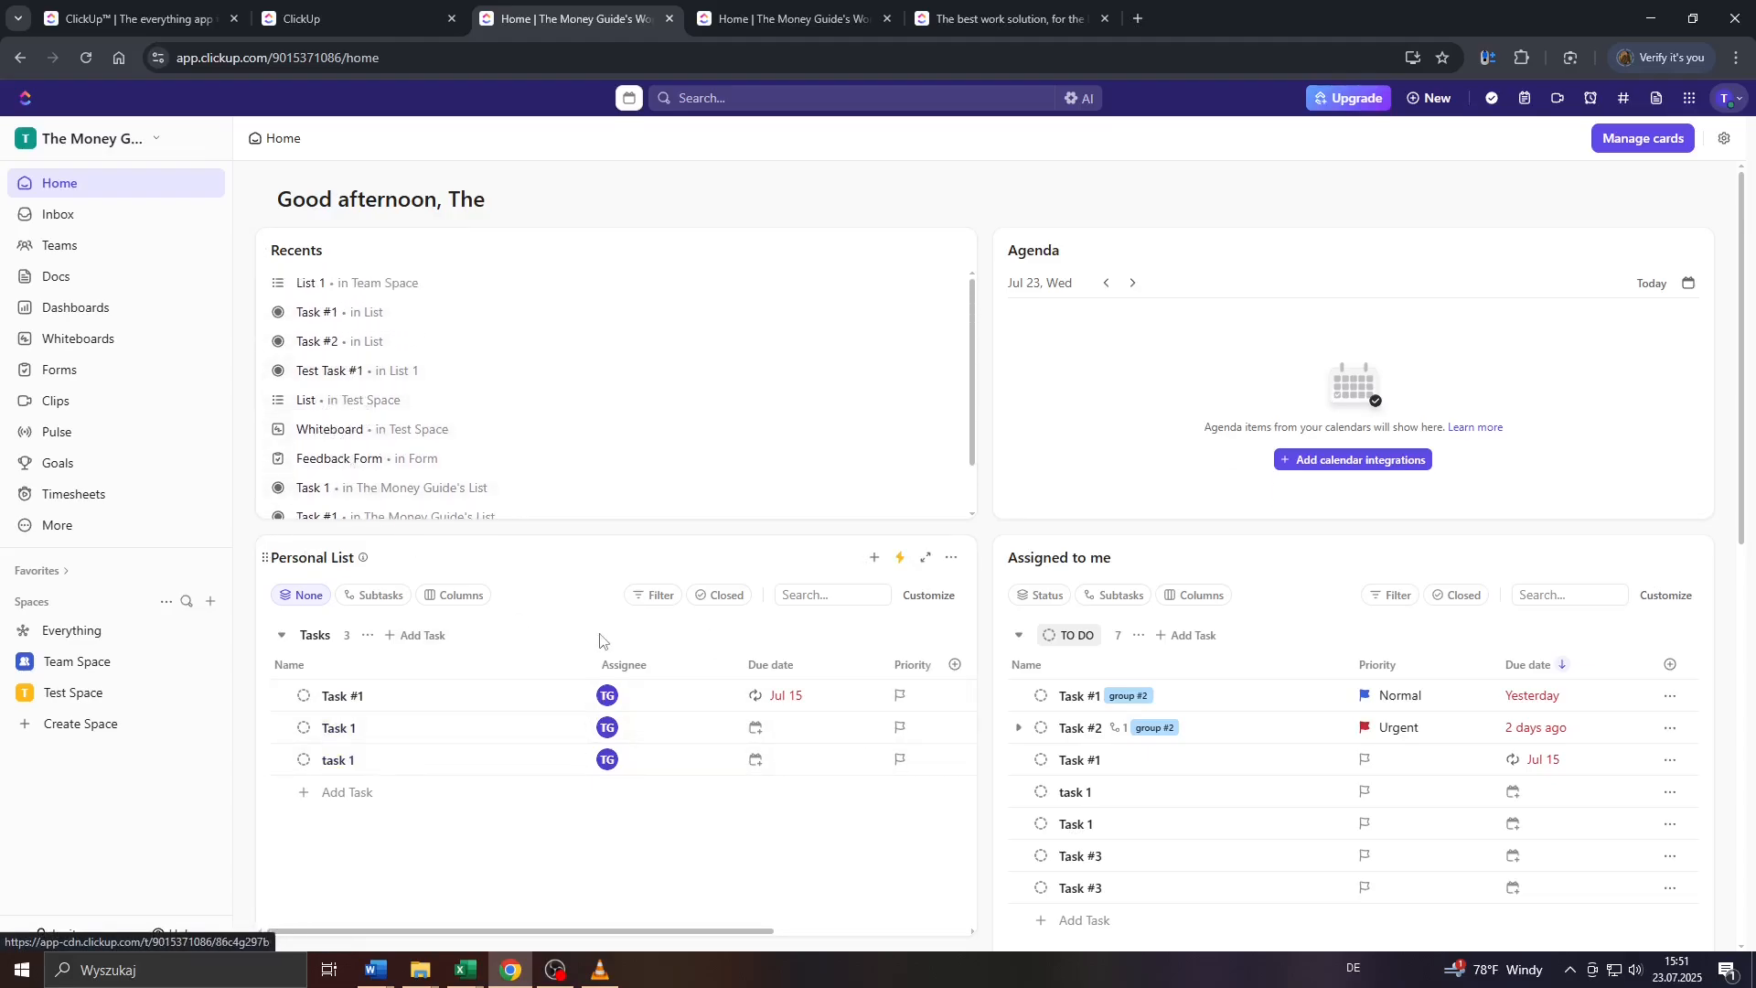
pyautogui.scroll(-1, 600, 641)
pyautogui.scroll(-3, 641, 677)
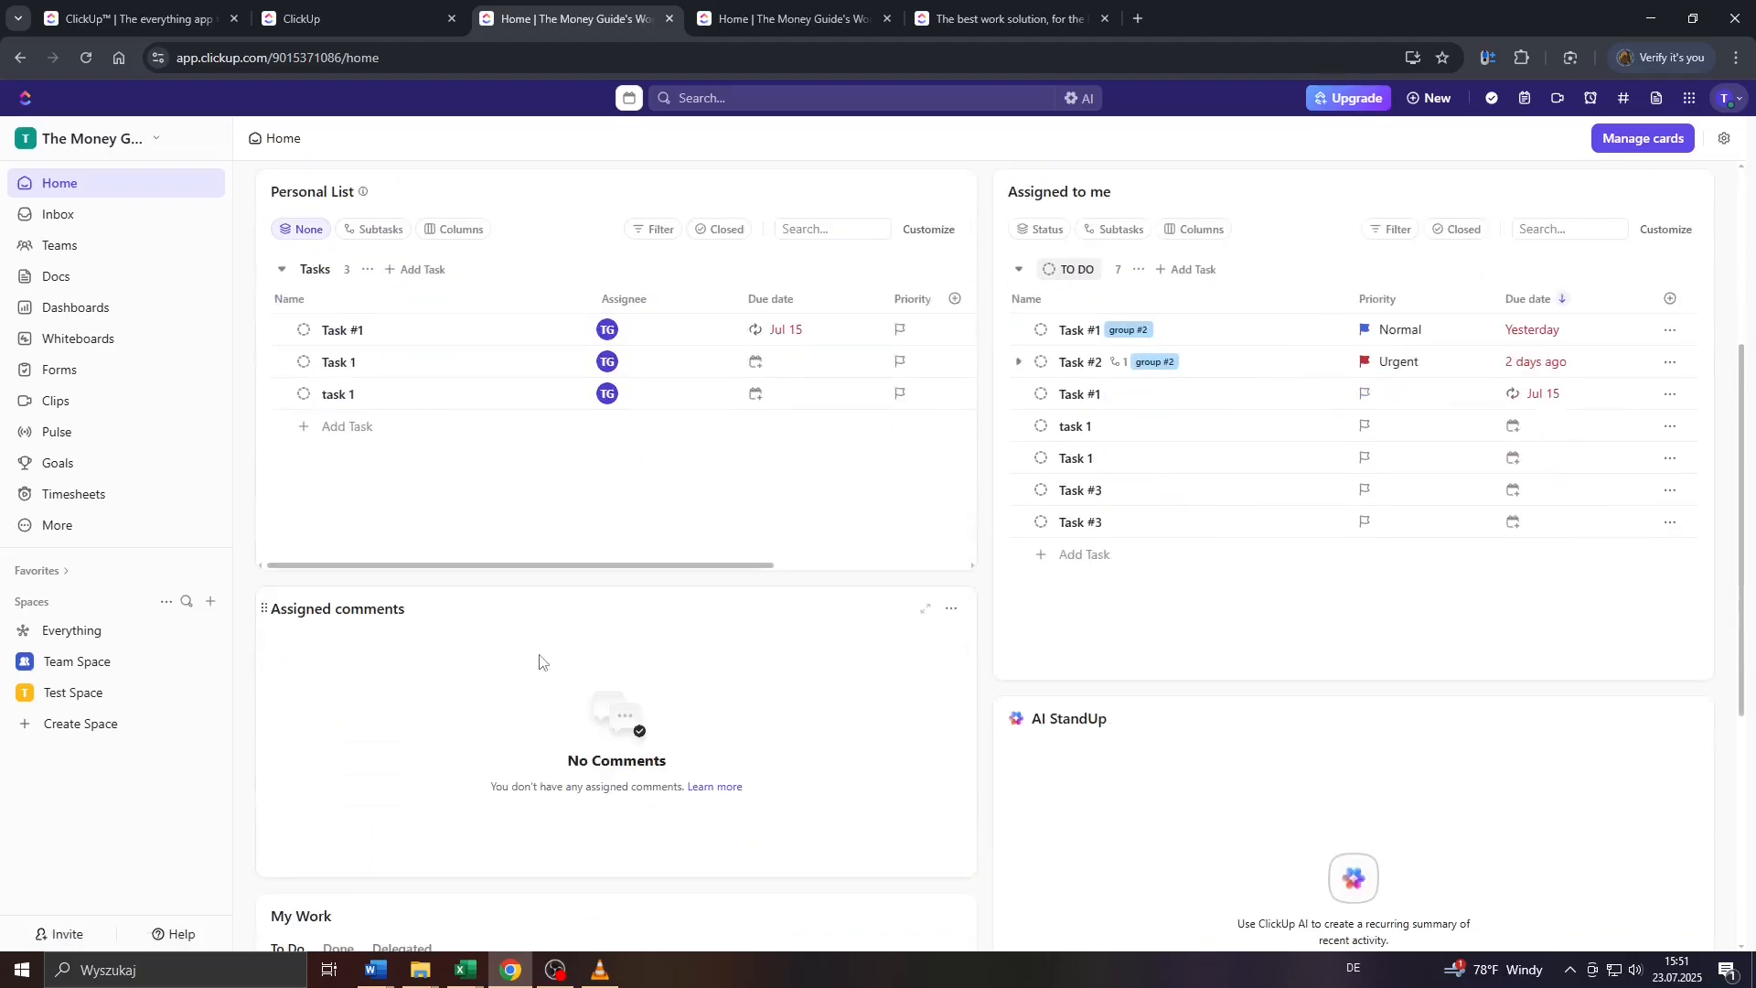
pyautogui.scroll(-3, 540, 661)
pyautogui.scroll(7, 463, 686)
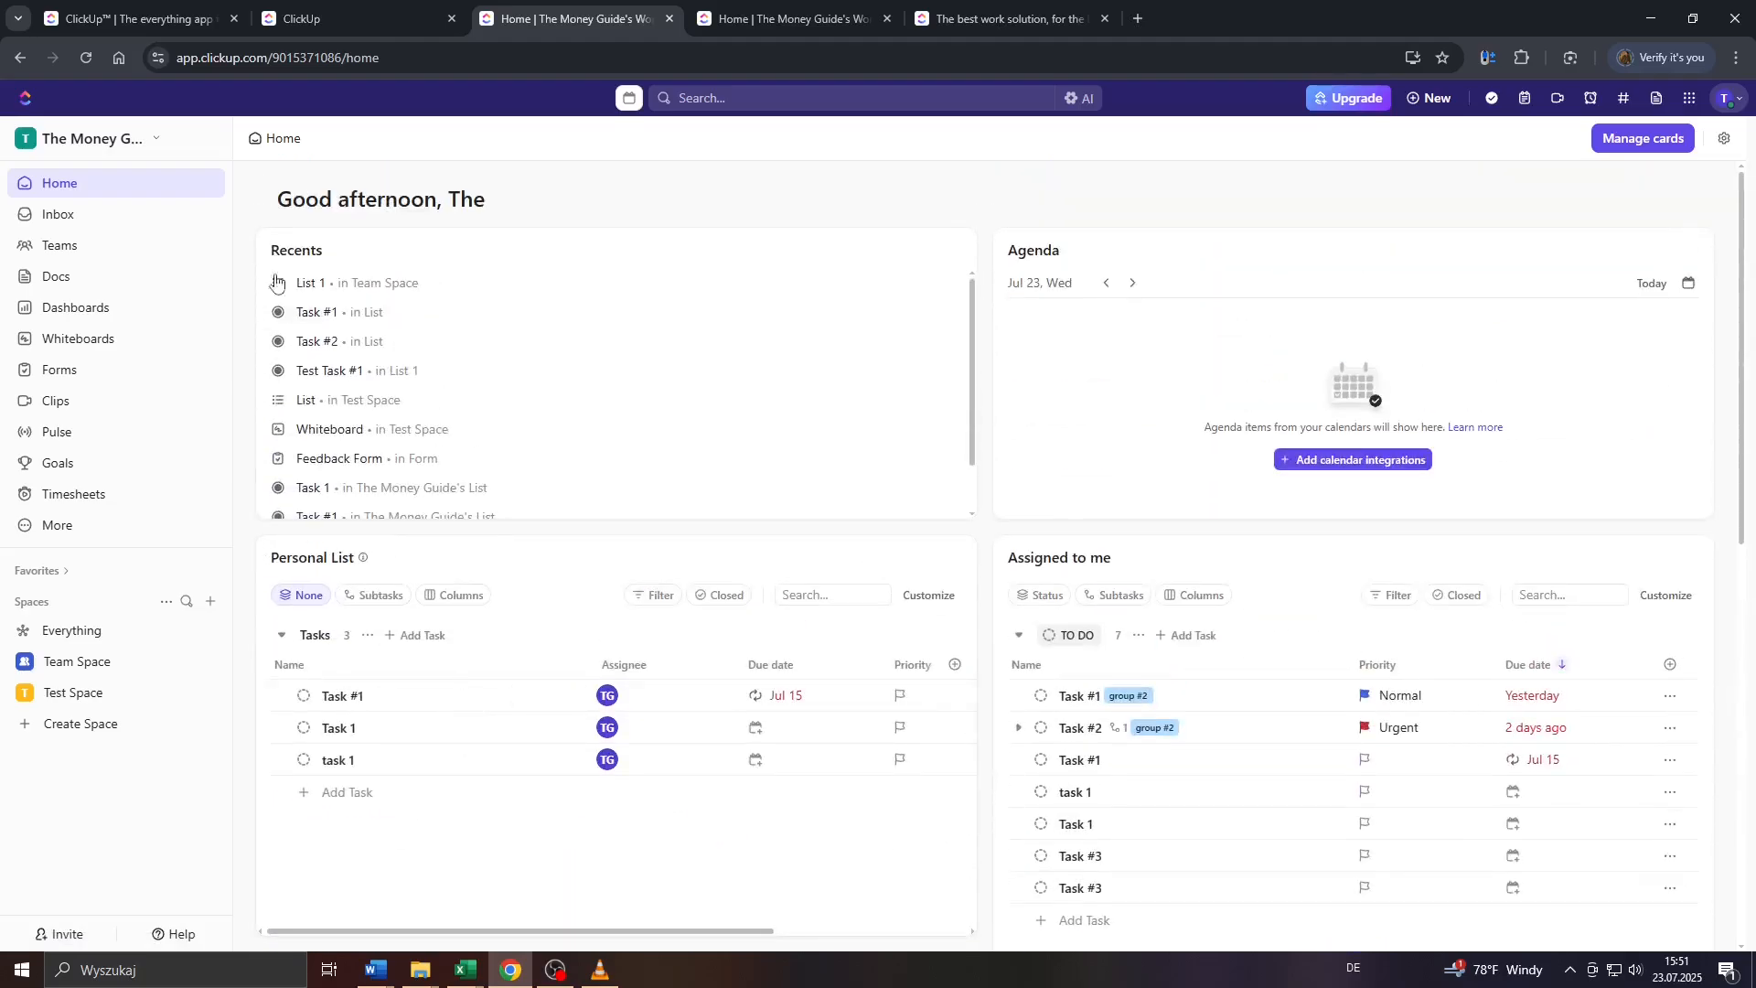
# - View the account options under the profile avatar and the management options of the current workspace
pyautogui.click(1735, 100)
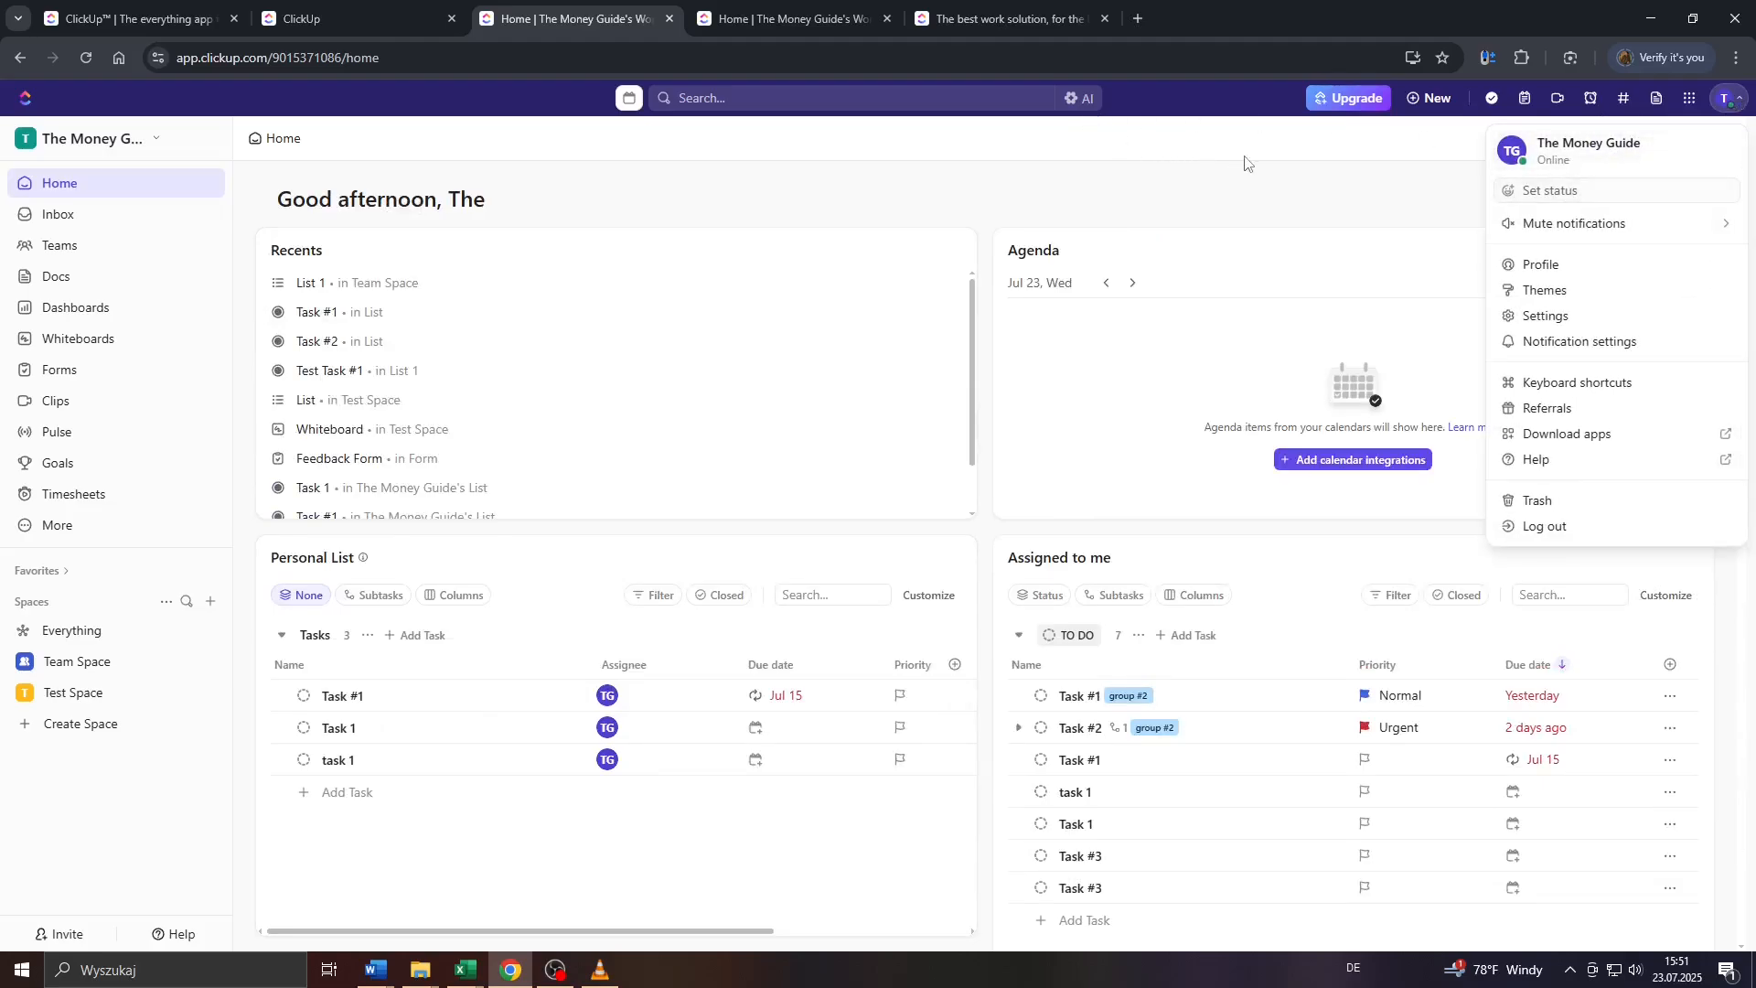
pyautogui.click(1126, 156)
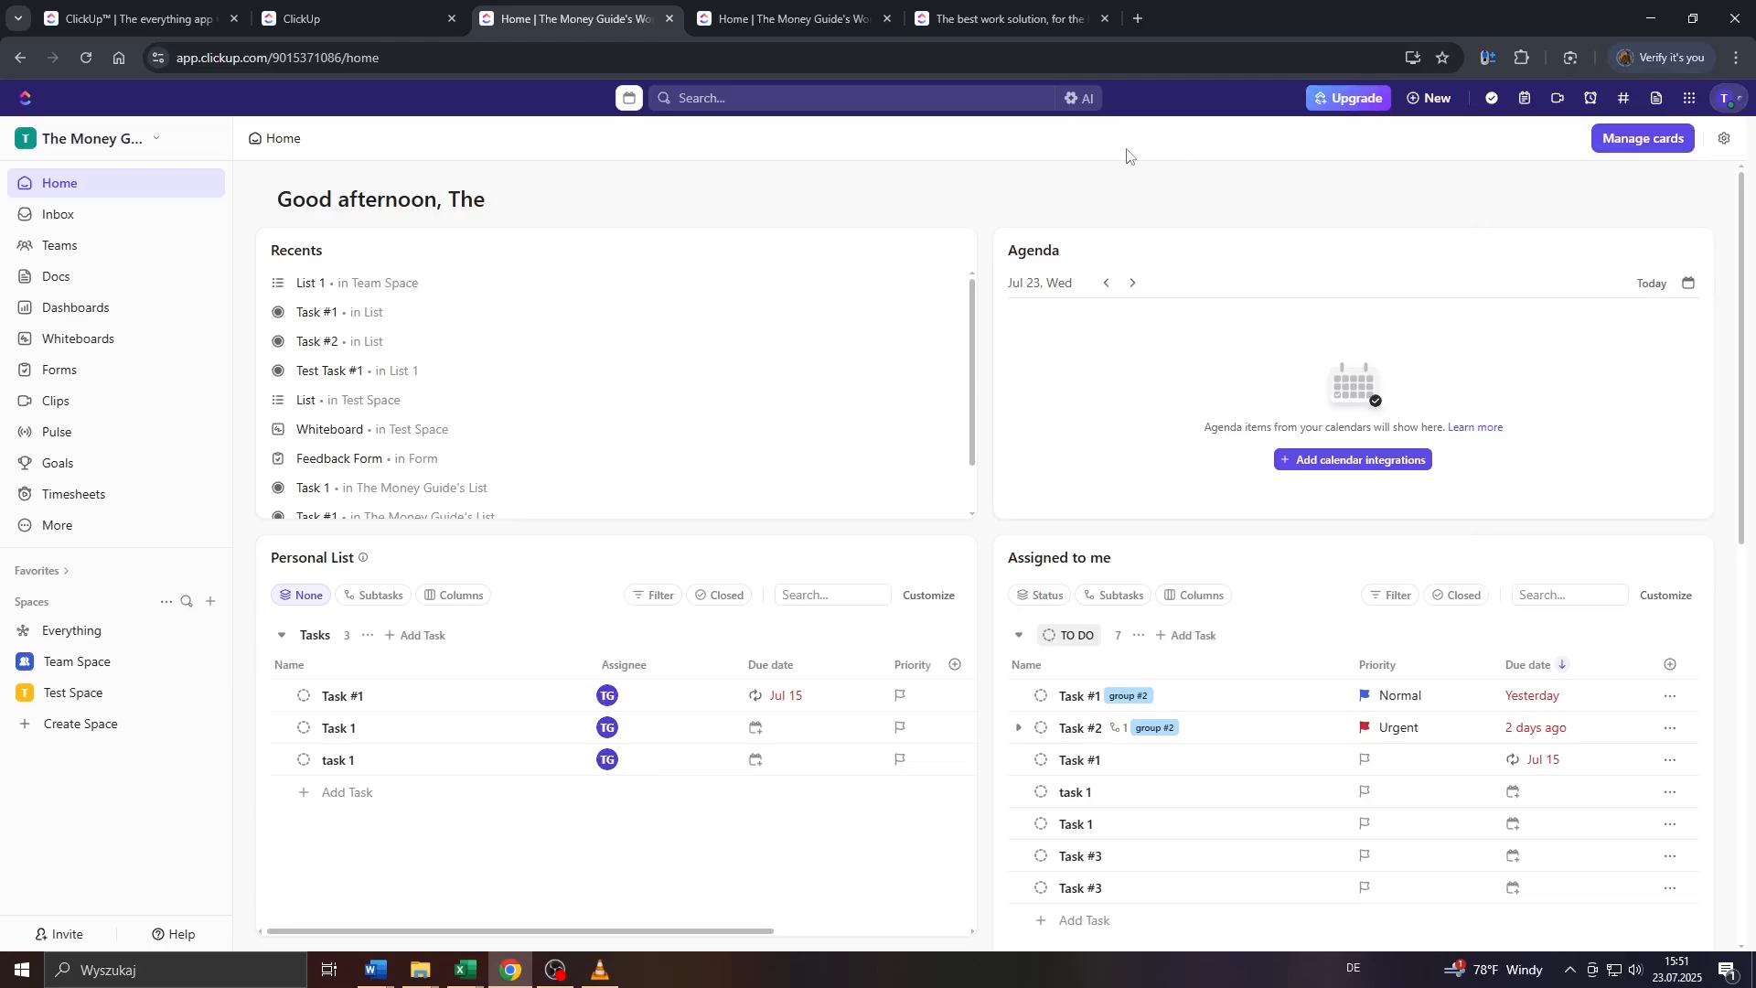
pyautogui.click(150, 141)
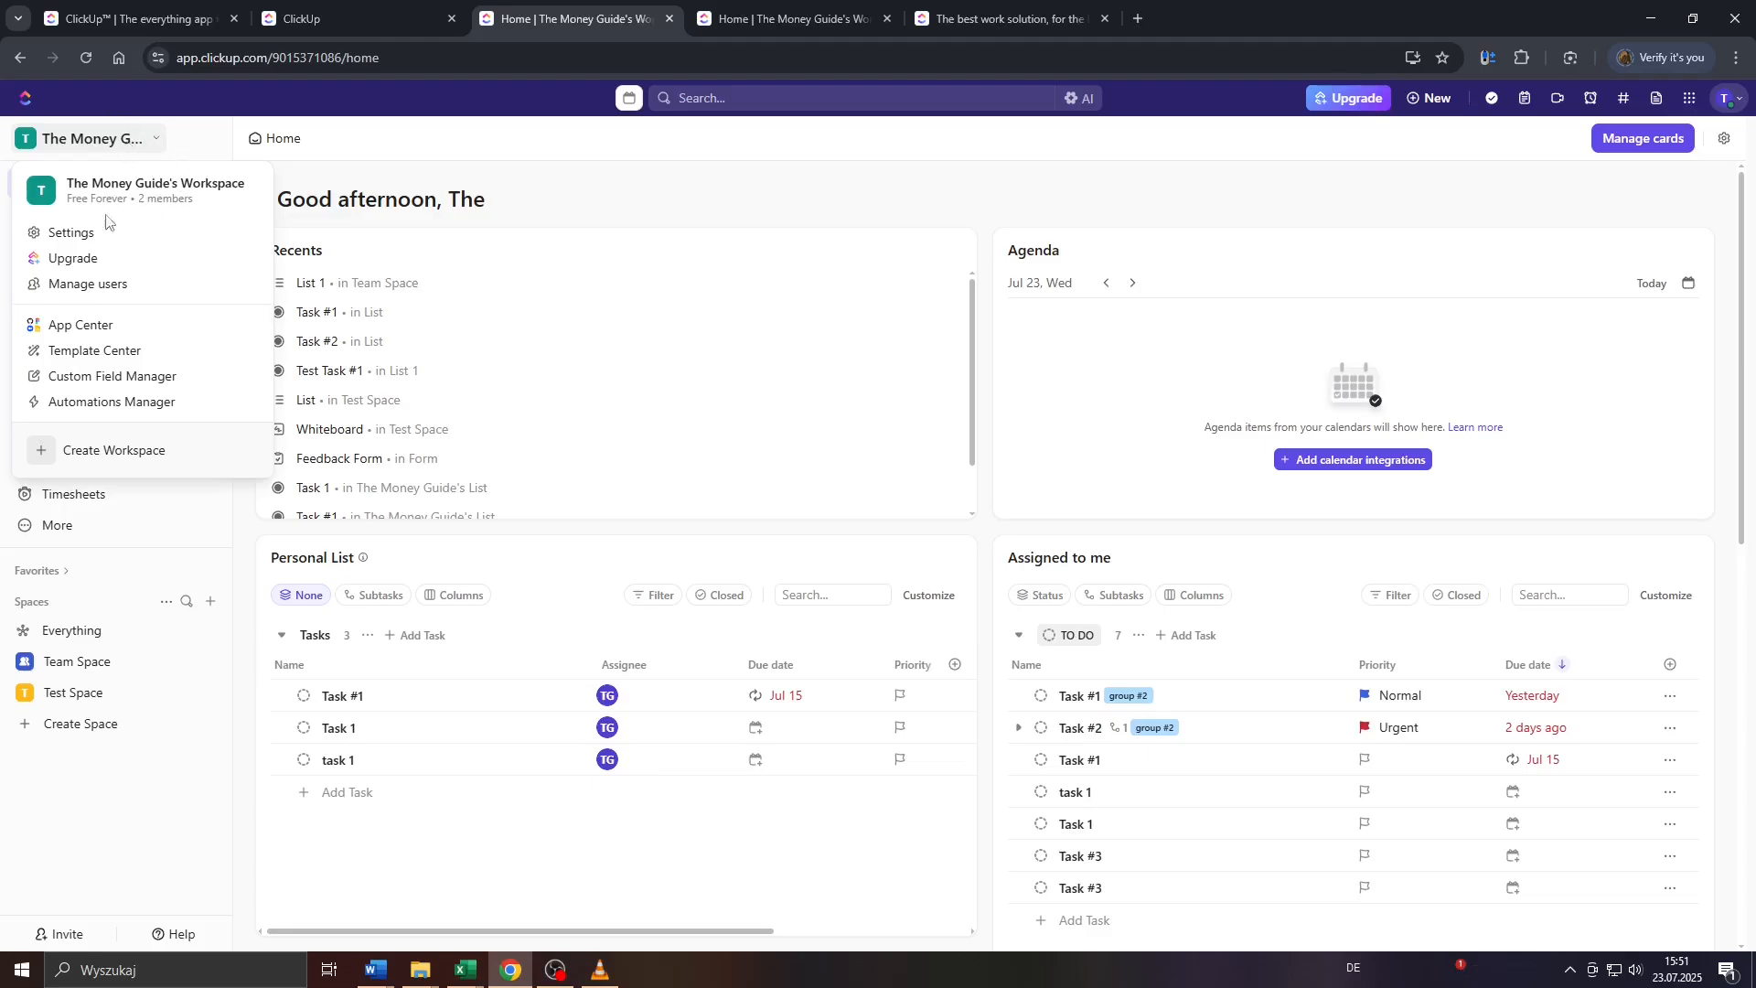
# - Start setting up a new workspace for Work with Software Development as its focus, and return from the invitation page without creating it
pyautogui.click(81, 450)
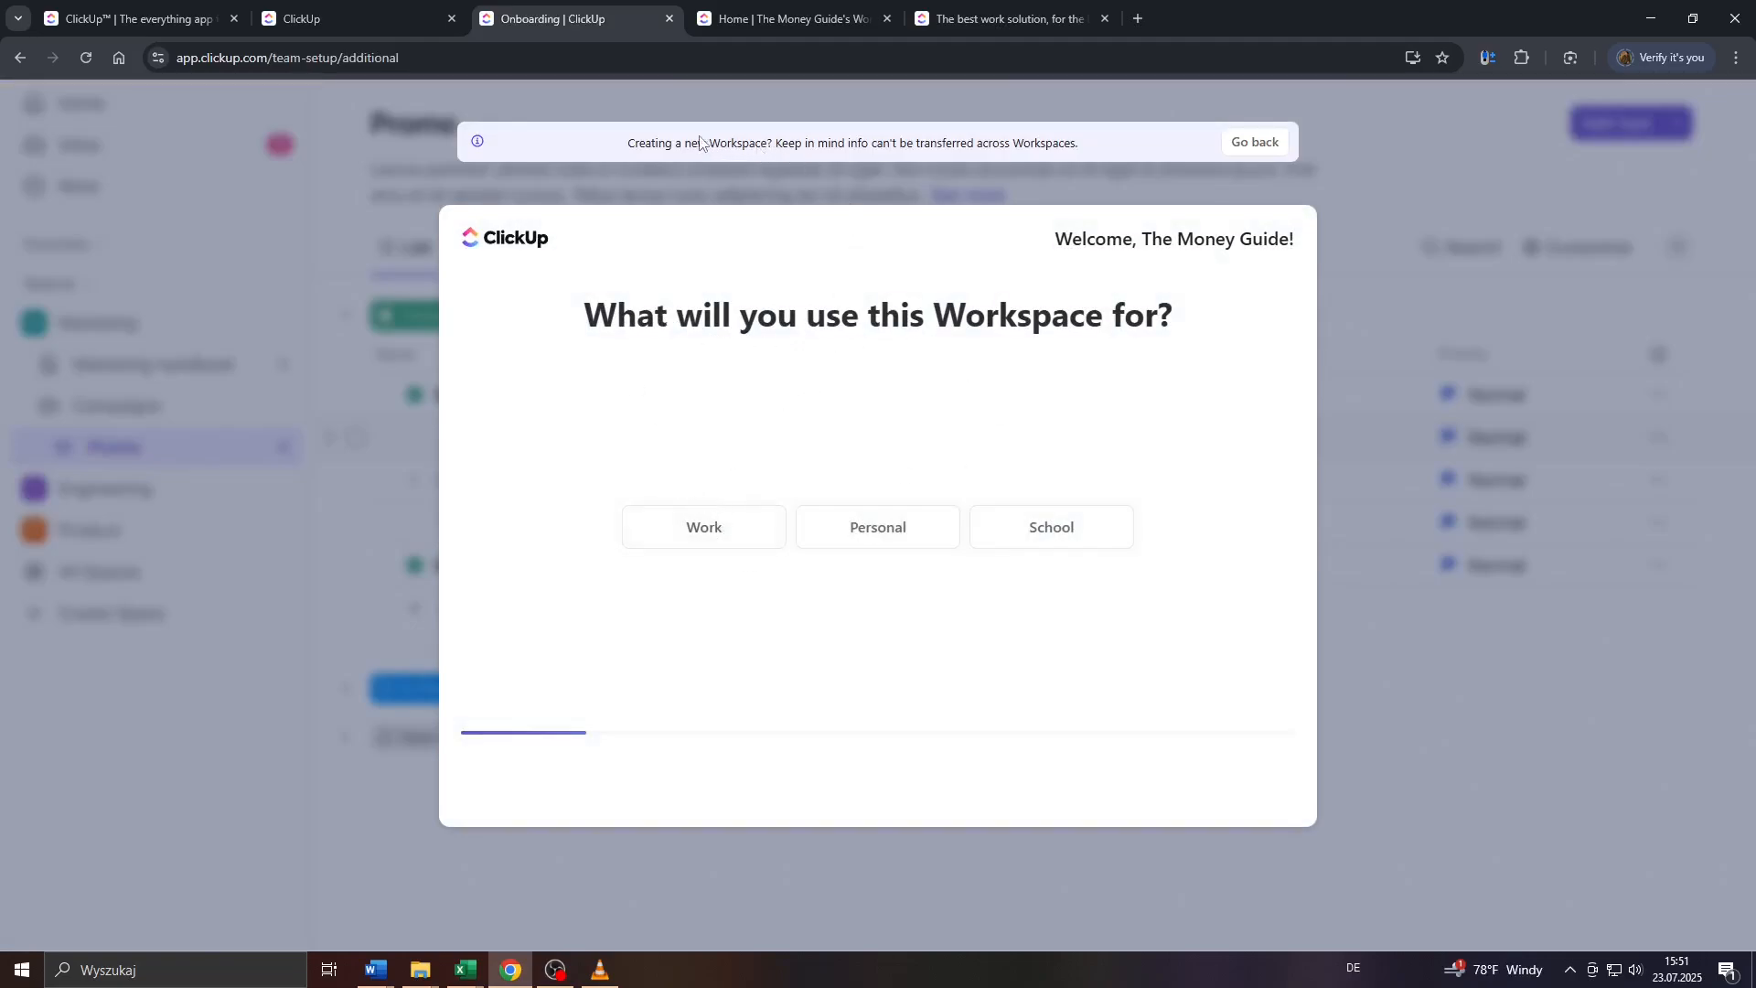
pyautogui.moveTo(700, 142); pyautogui.dragTo(720, 538)
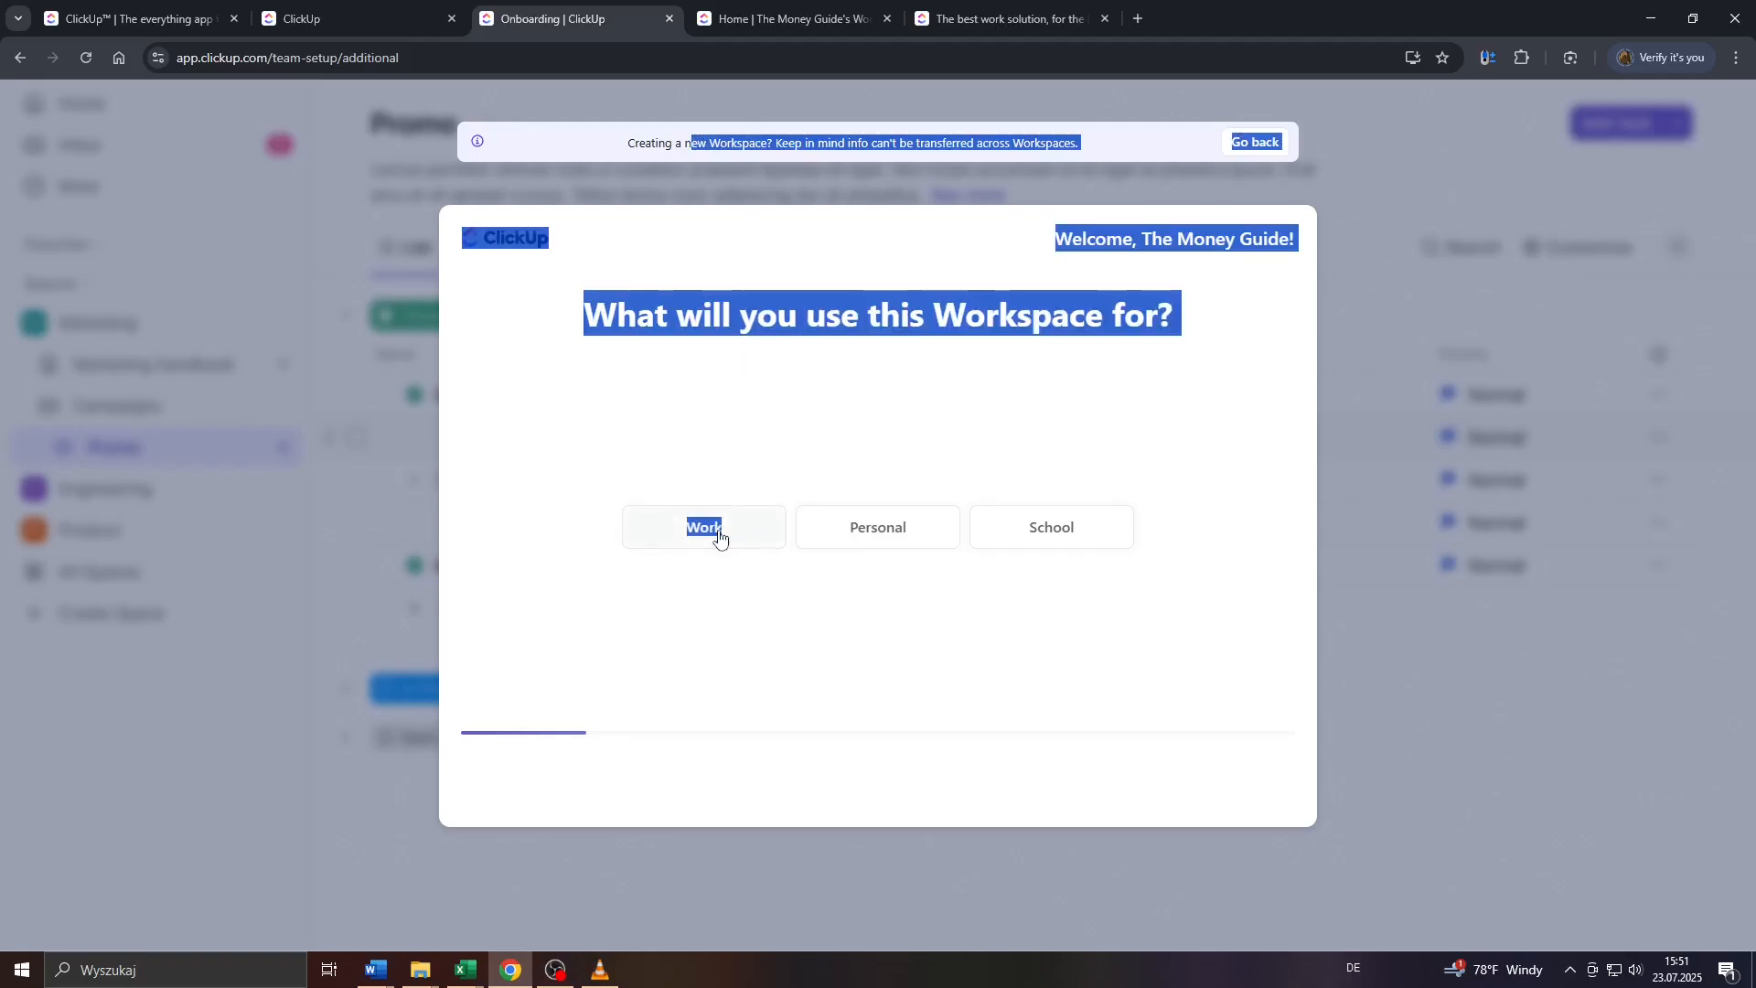
pyautogui.click(721, 540)
pyautogui.click(742, 354)
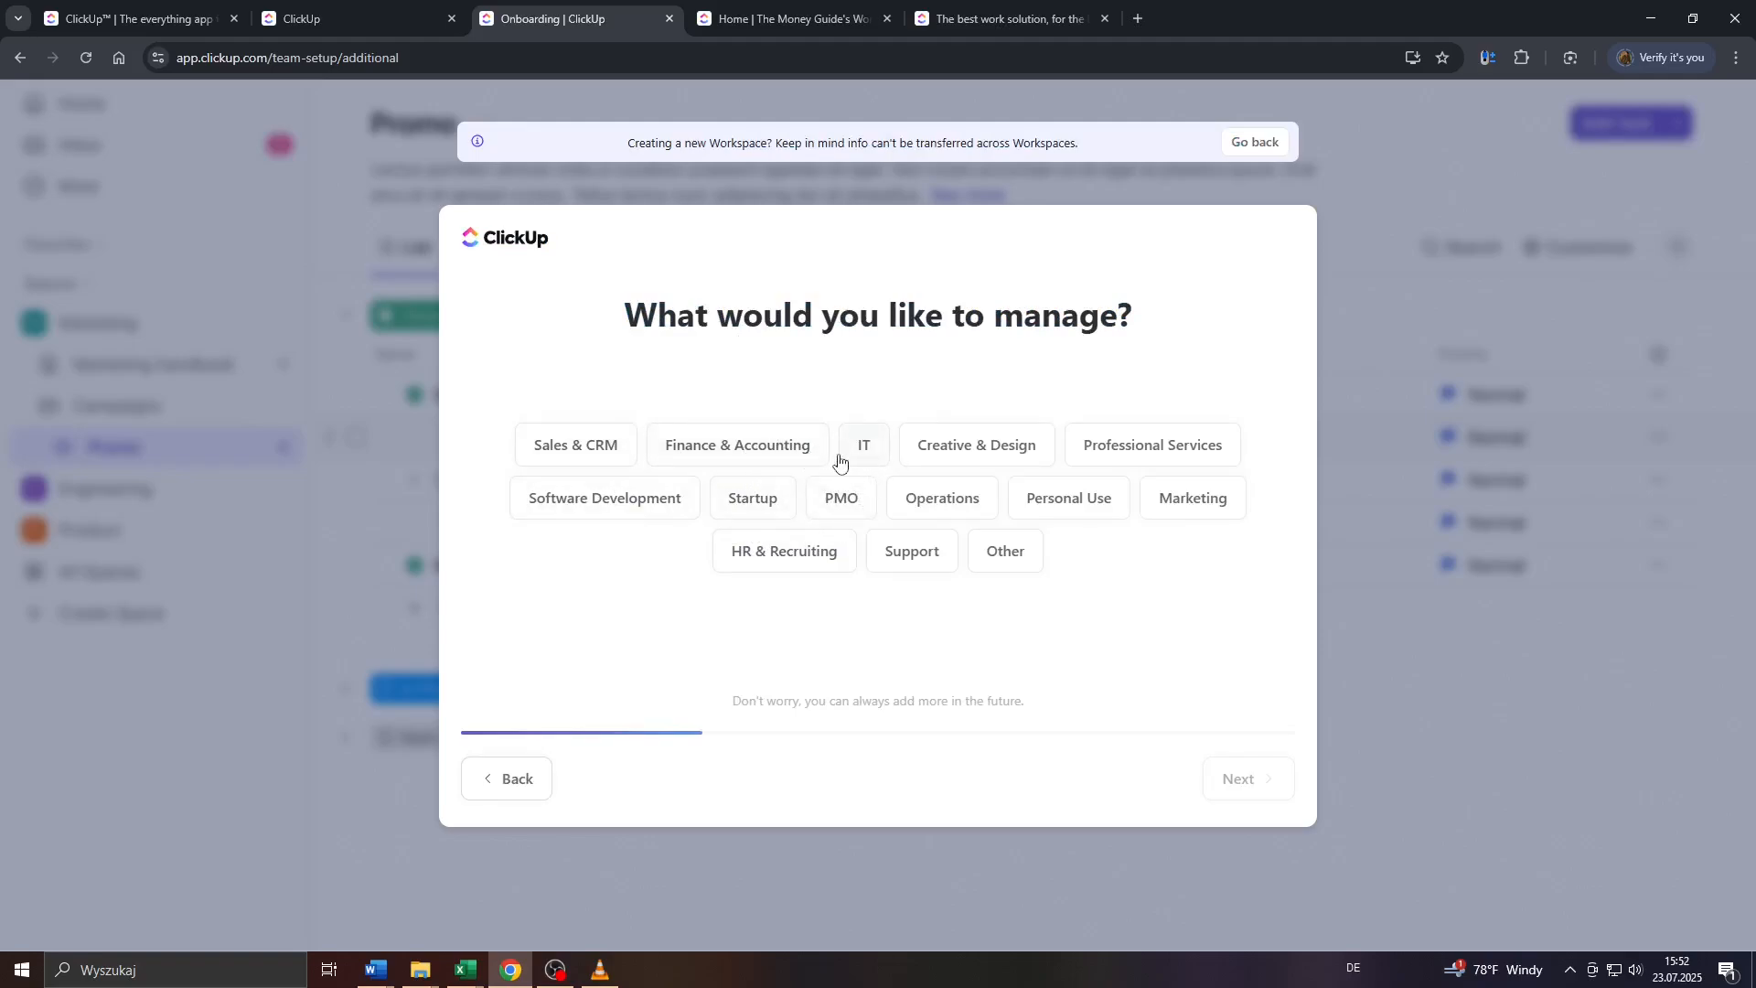
pyautogui.click(628, 499)
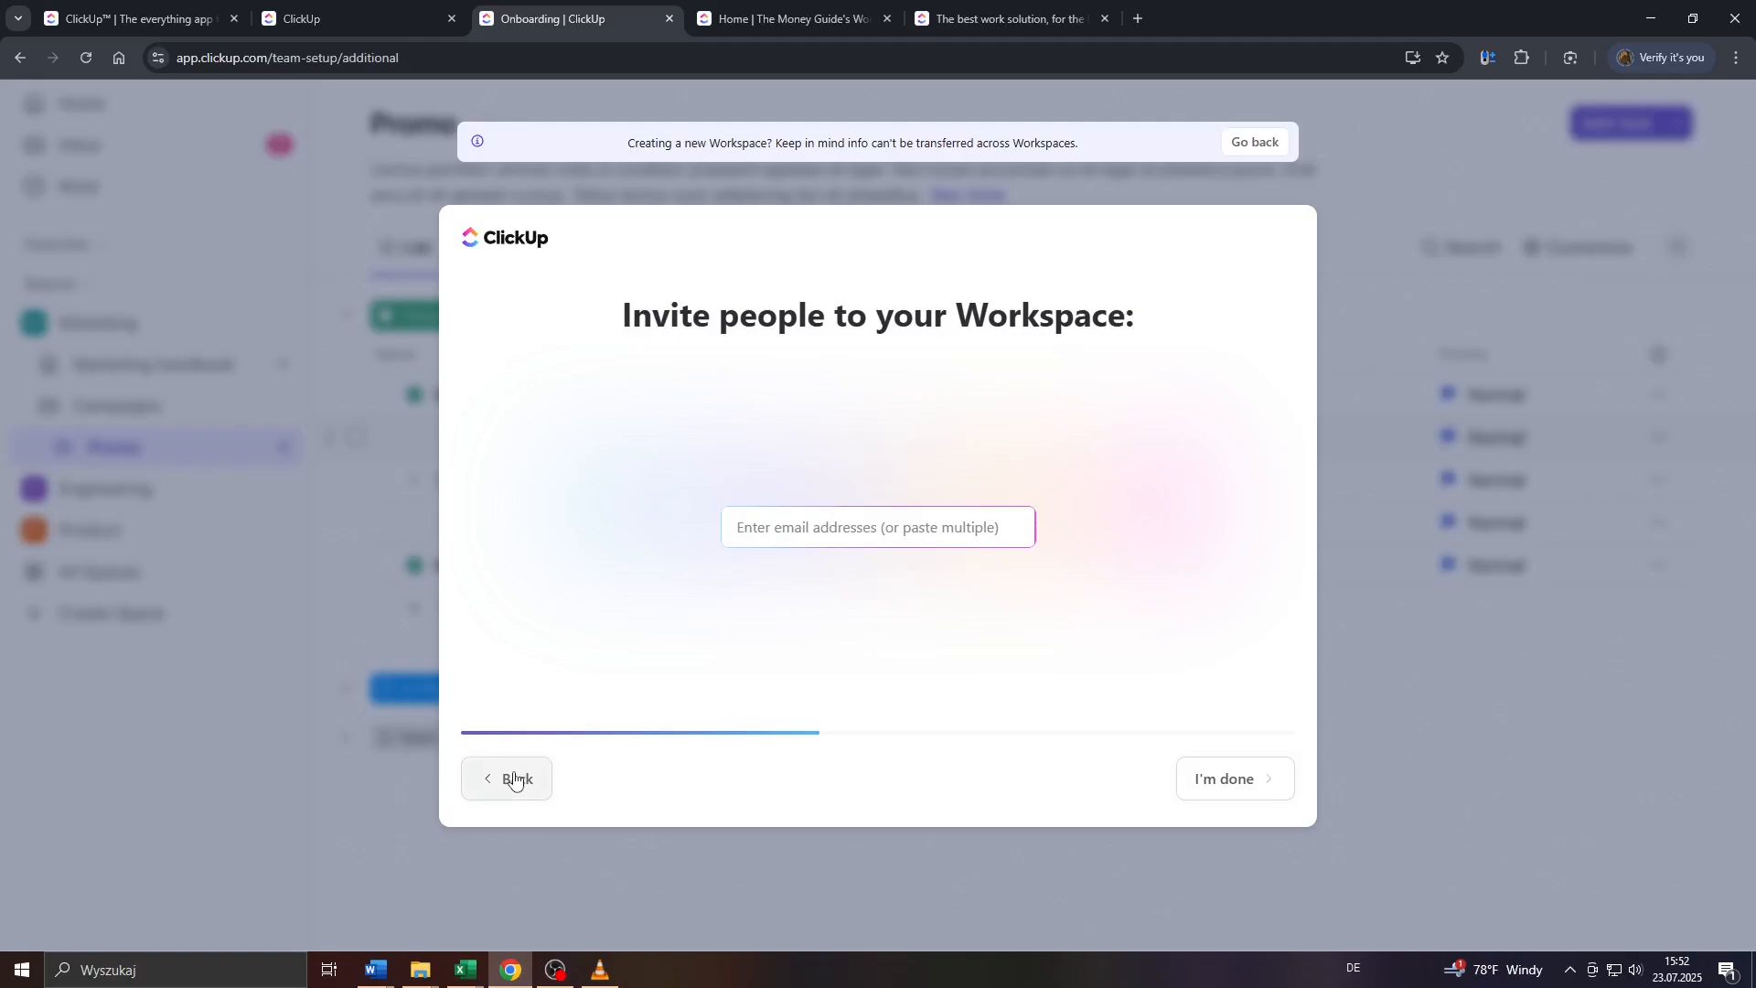
pyautogui.moveTo(640, 336); pyautogui.dragTo(1105, 322)
pyautogui.click(1042, 314)
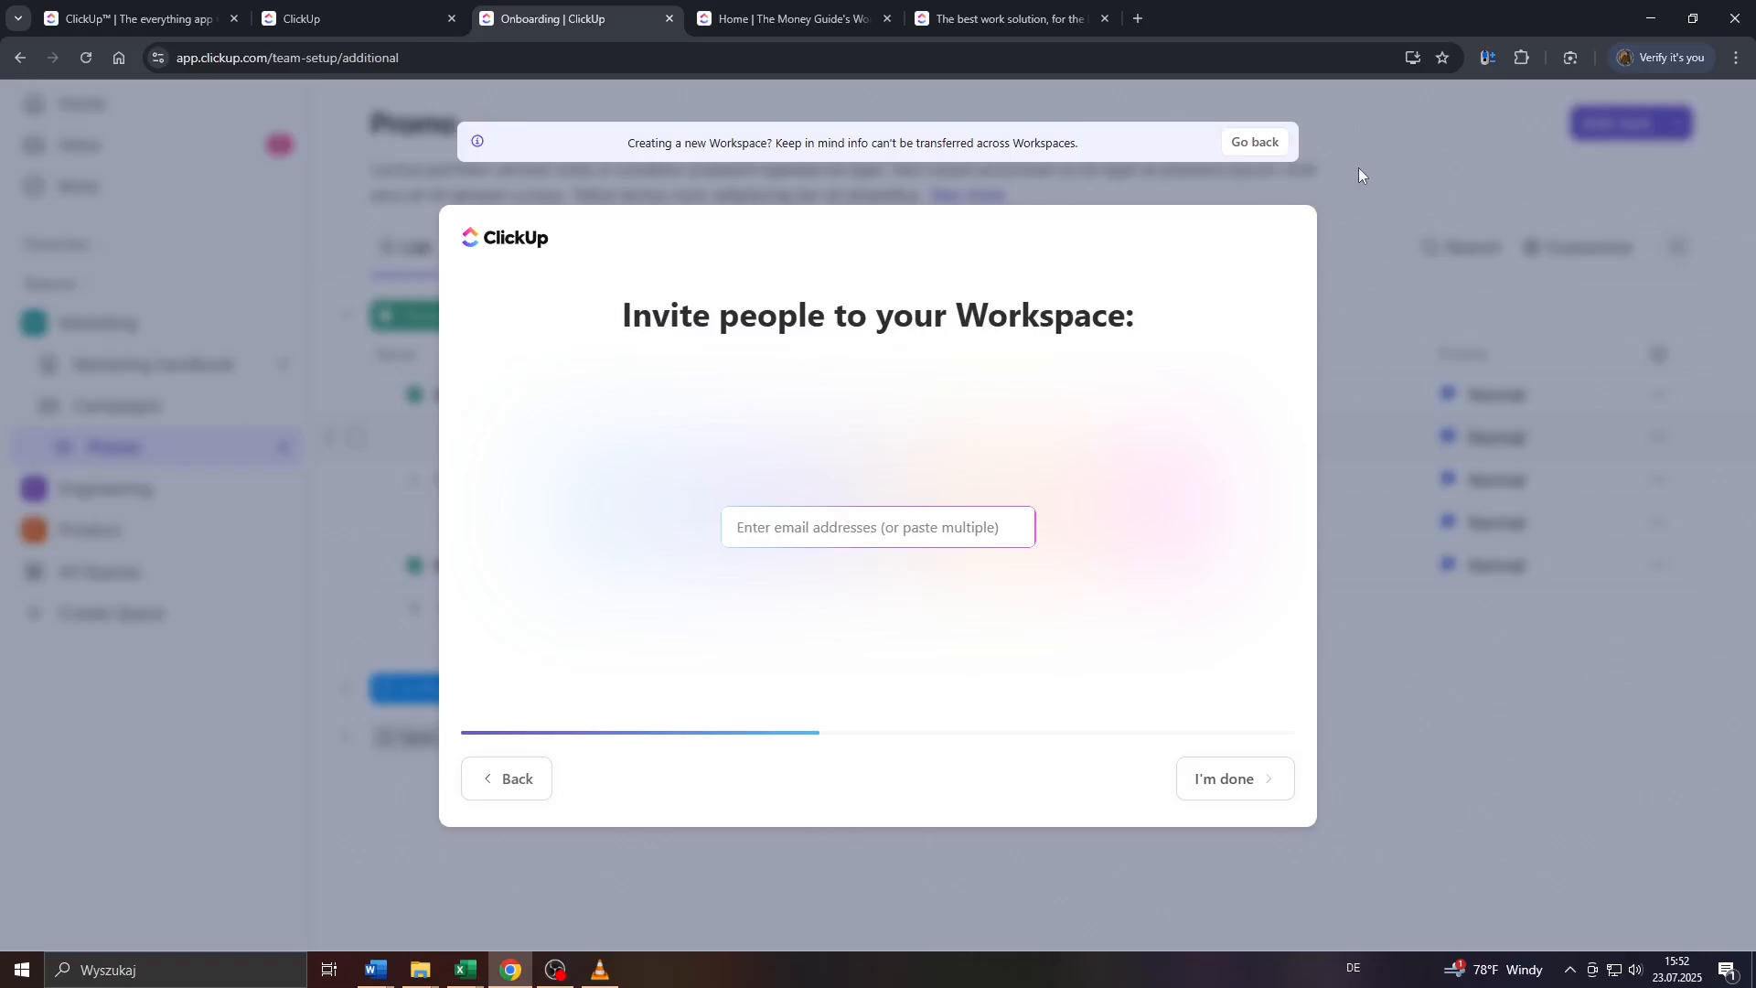
pyautogui.click(1248, 149)
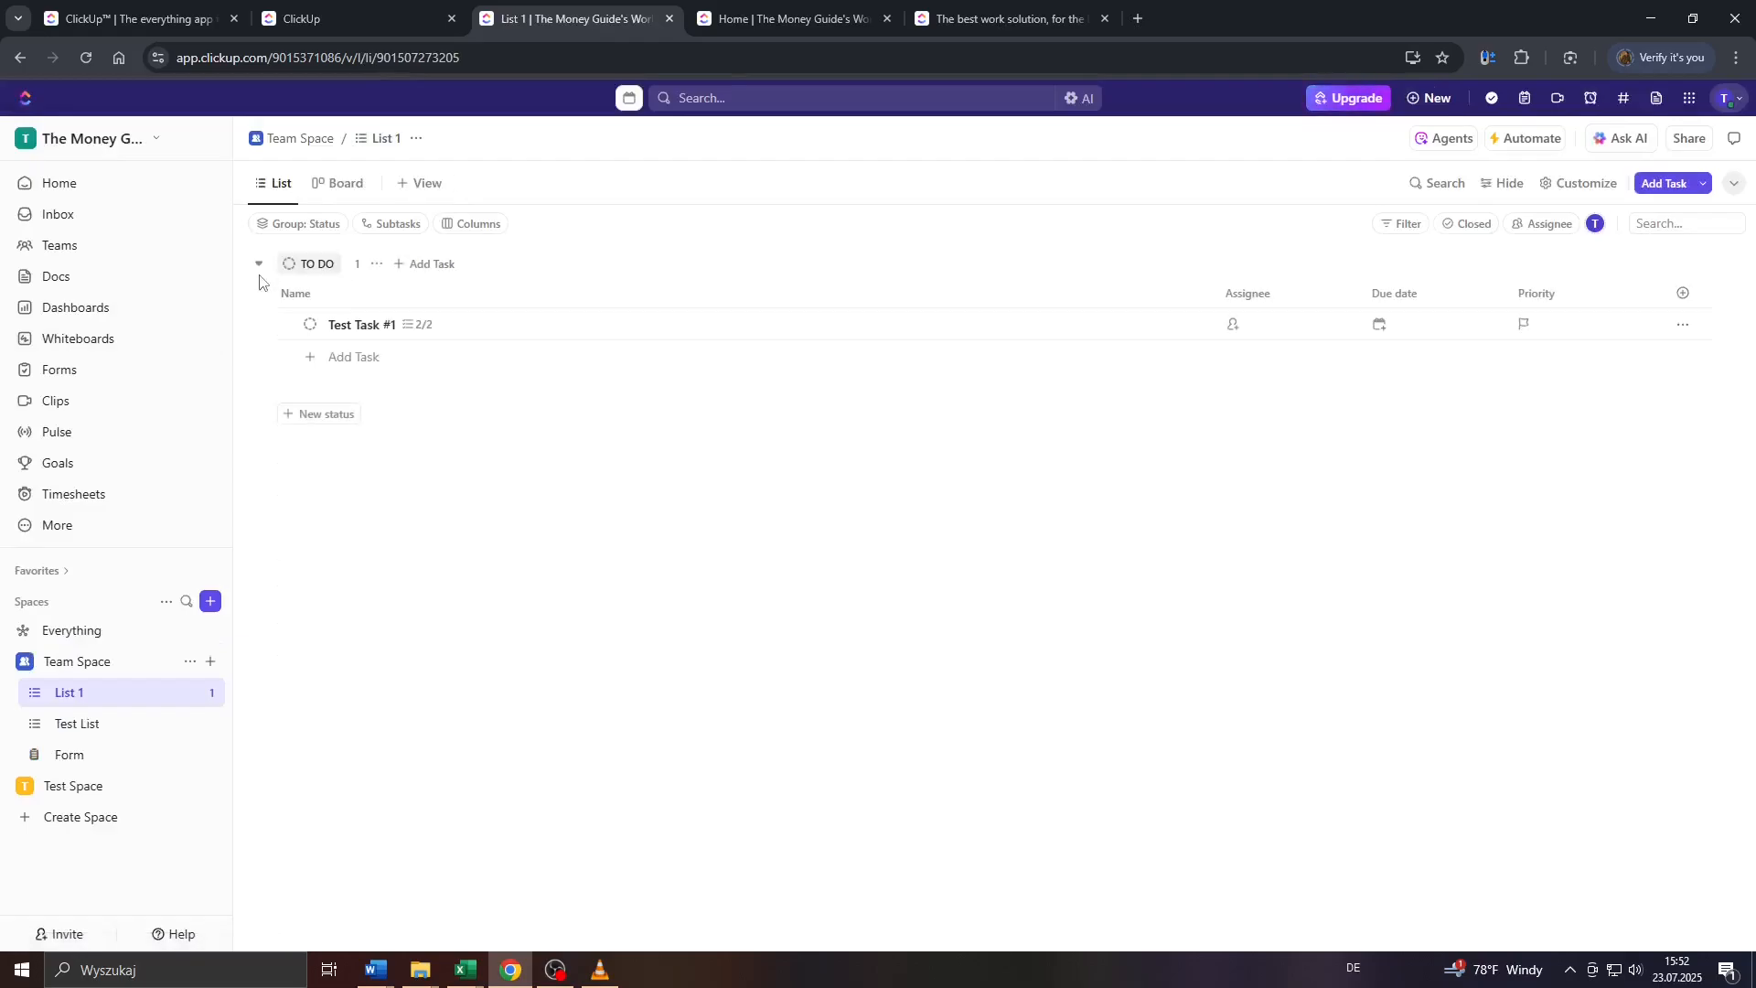
# - Start an invitation with a placeholder email, check the member roles and the custom role option, and close it without sending
pyautogui.click(68, 935)
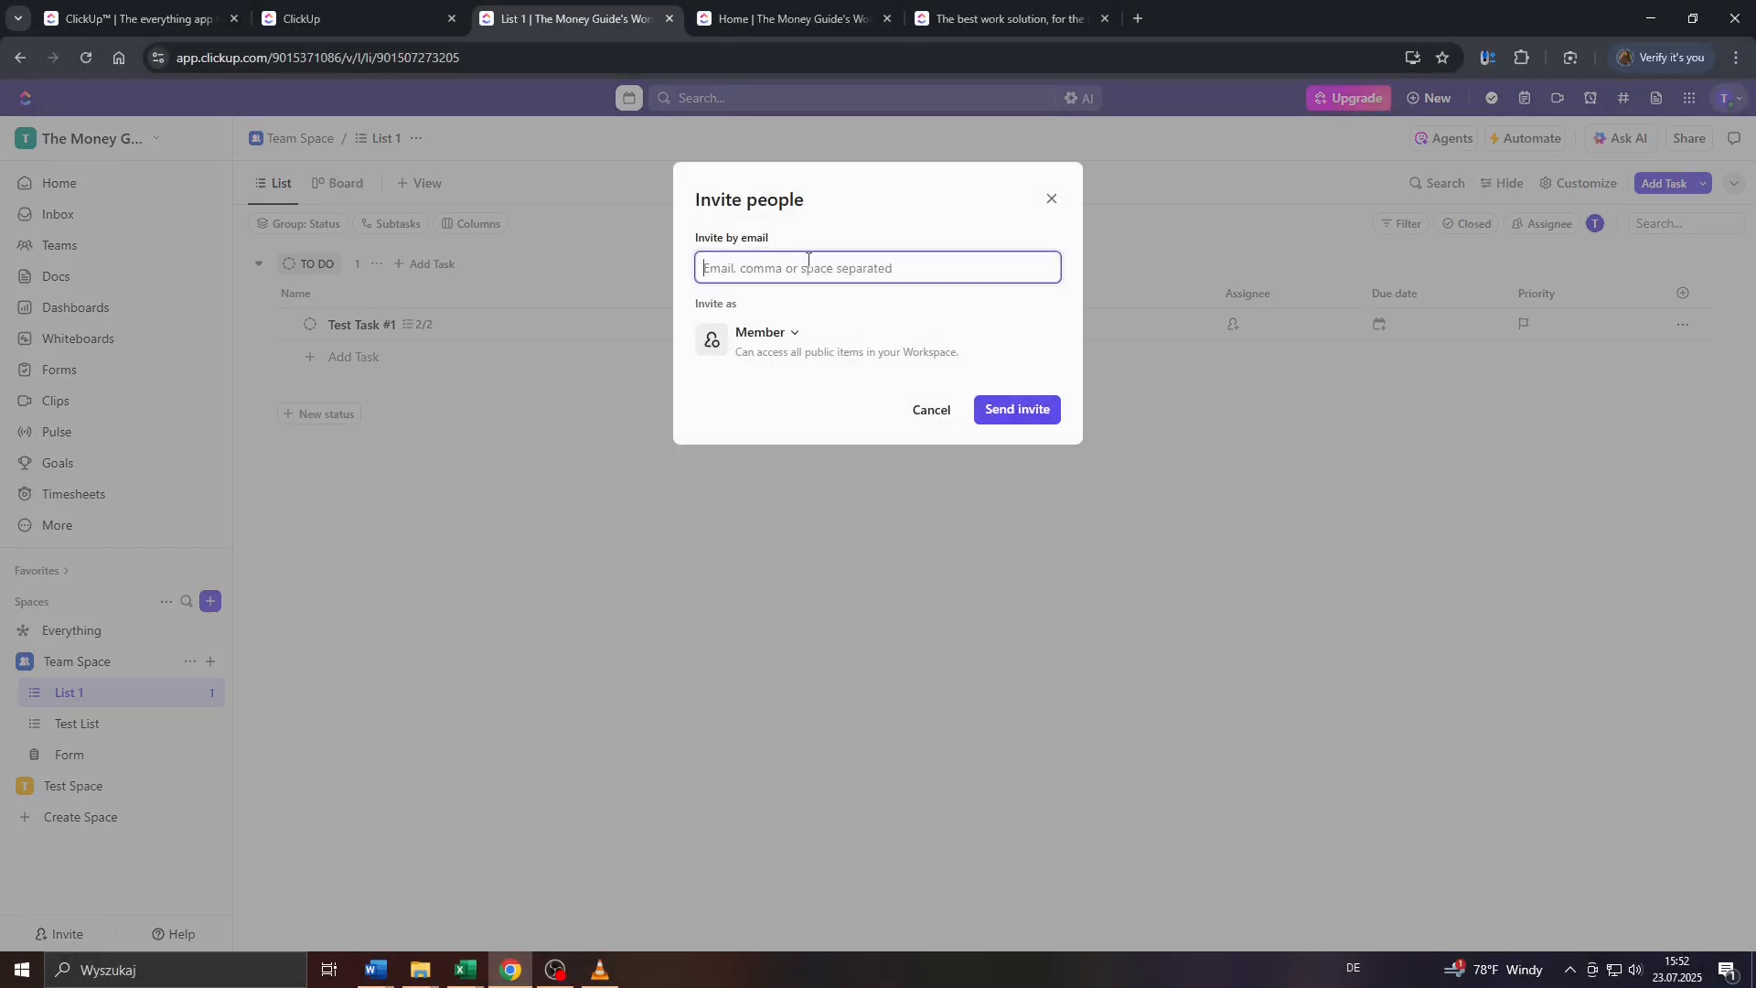
pyautogui.write('xyz123@')
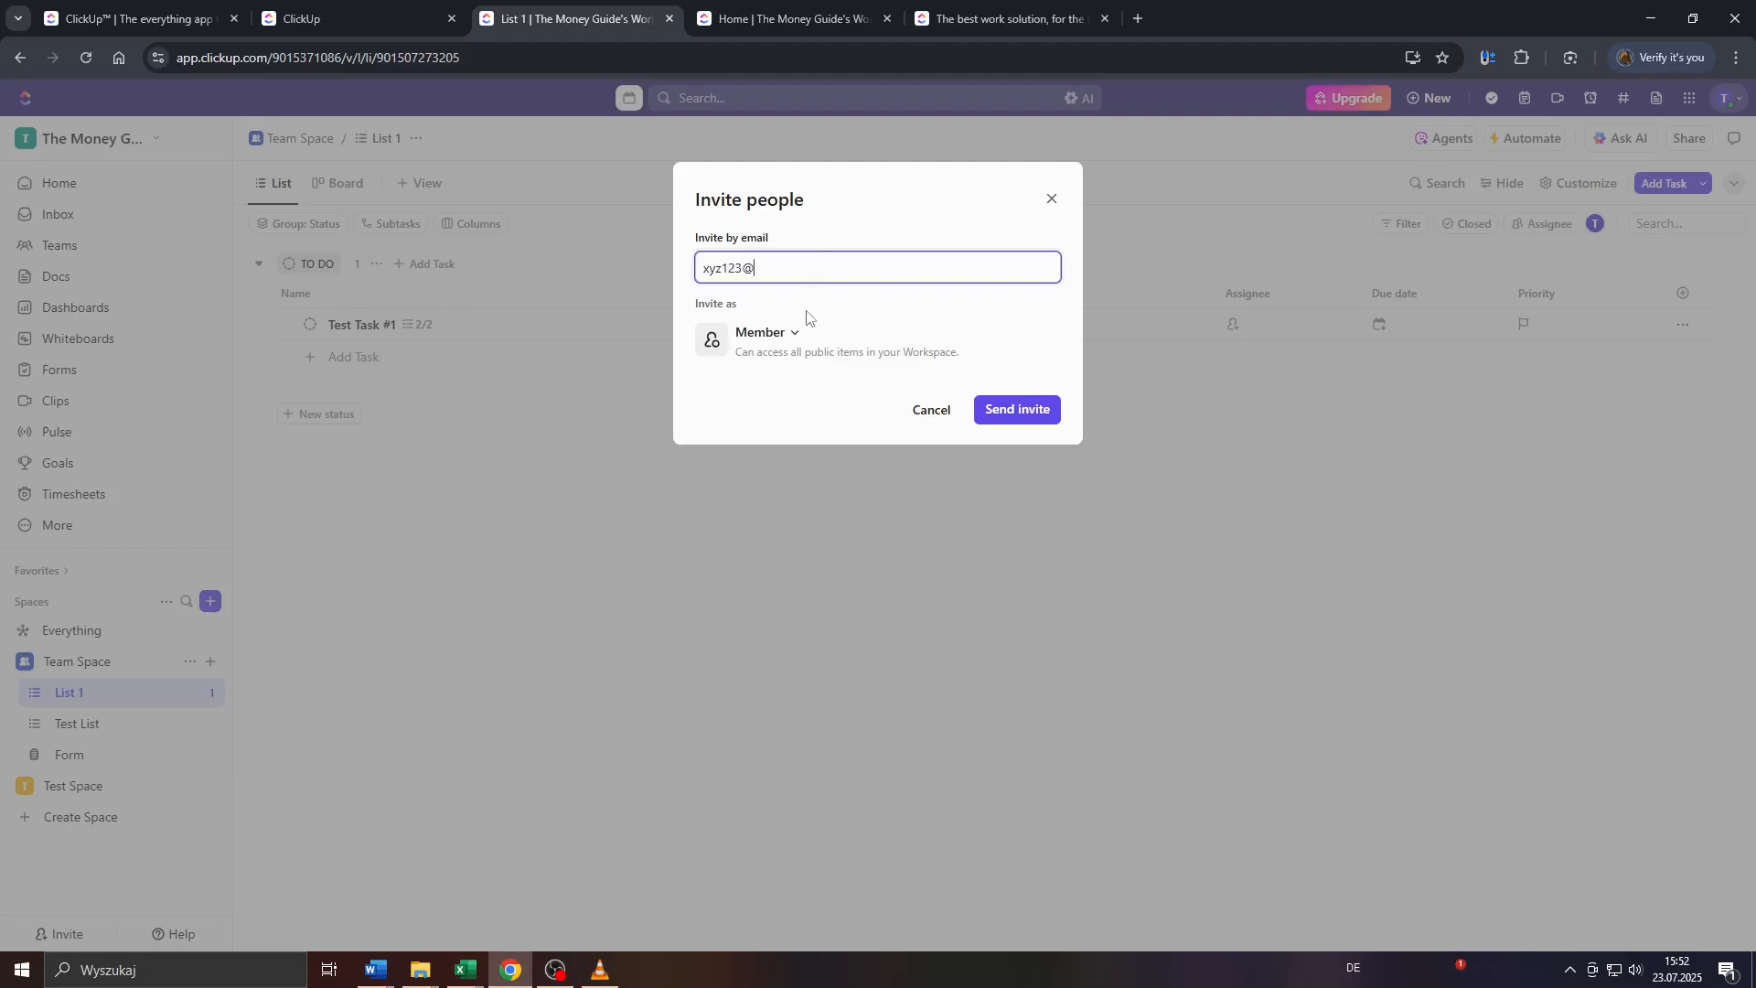
pyautogui.click(792, 335)
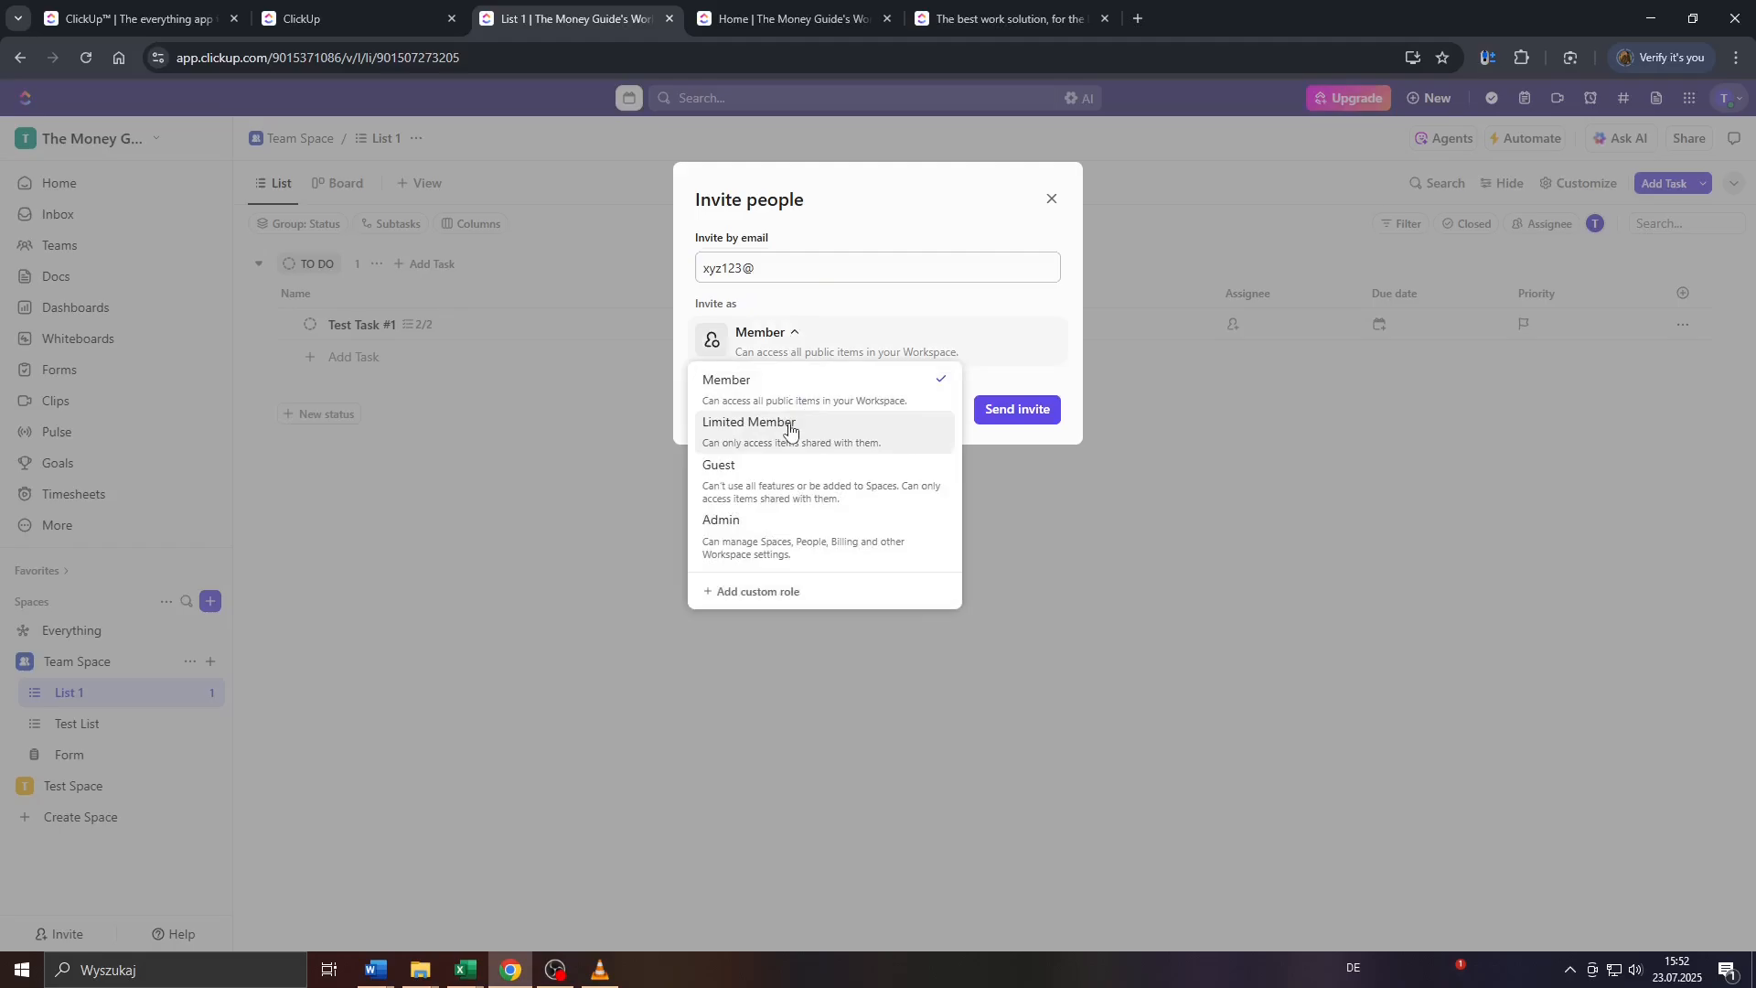
pyautogui.click(736, 592)
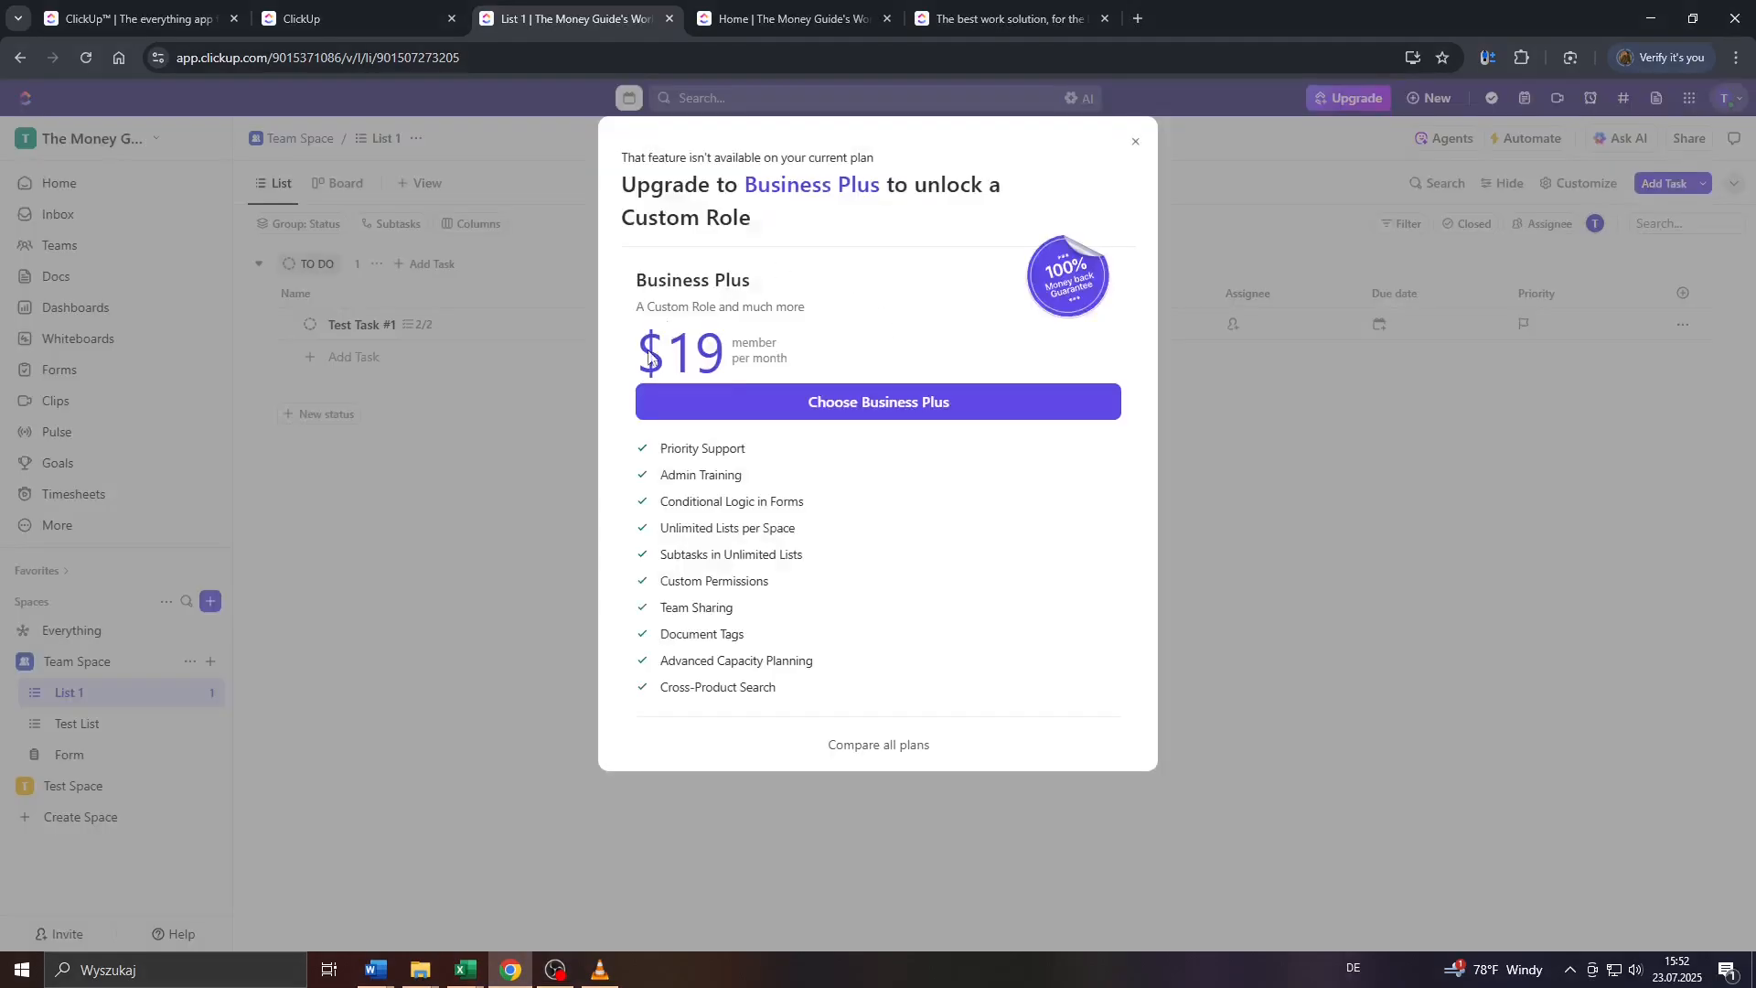
pyautogui.click(1134, 148)
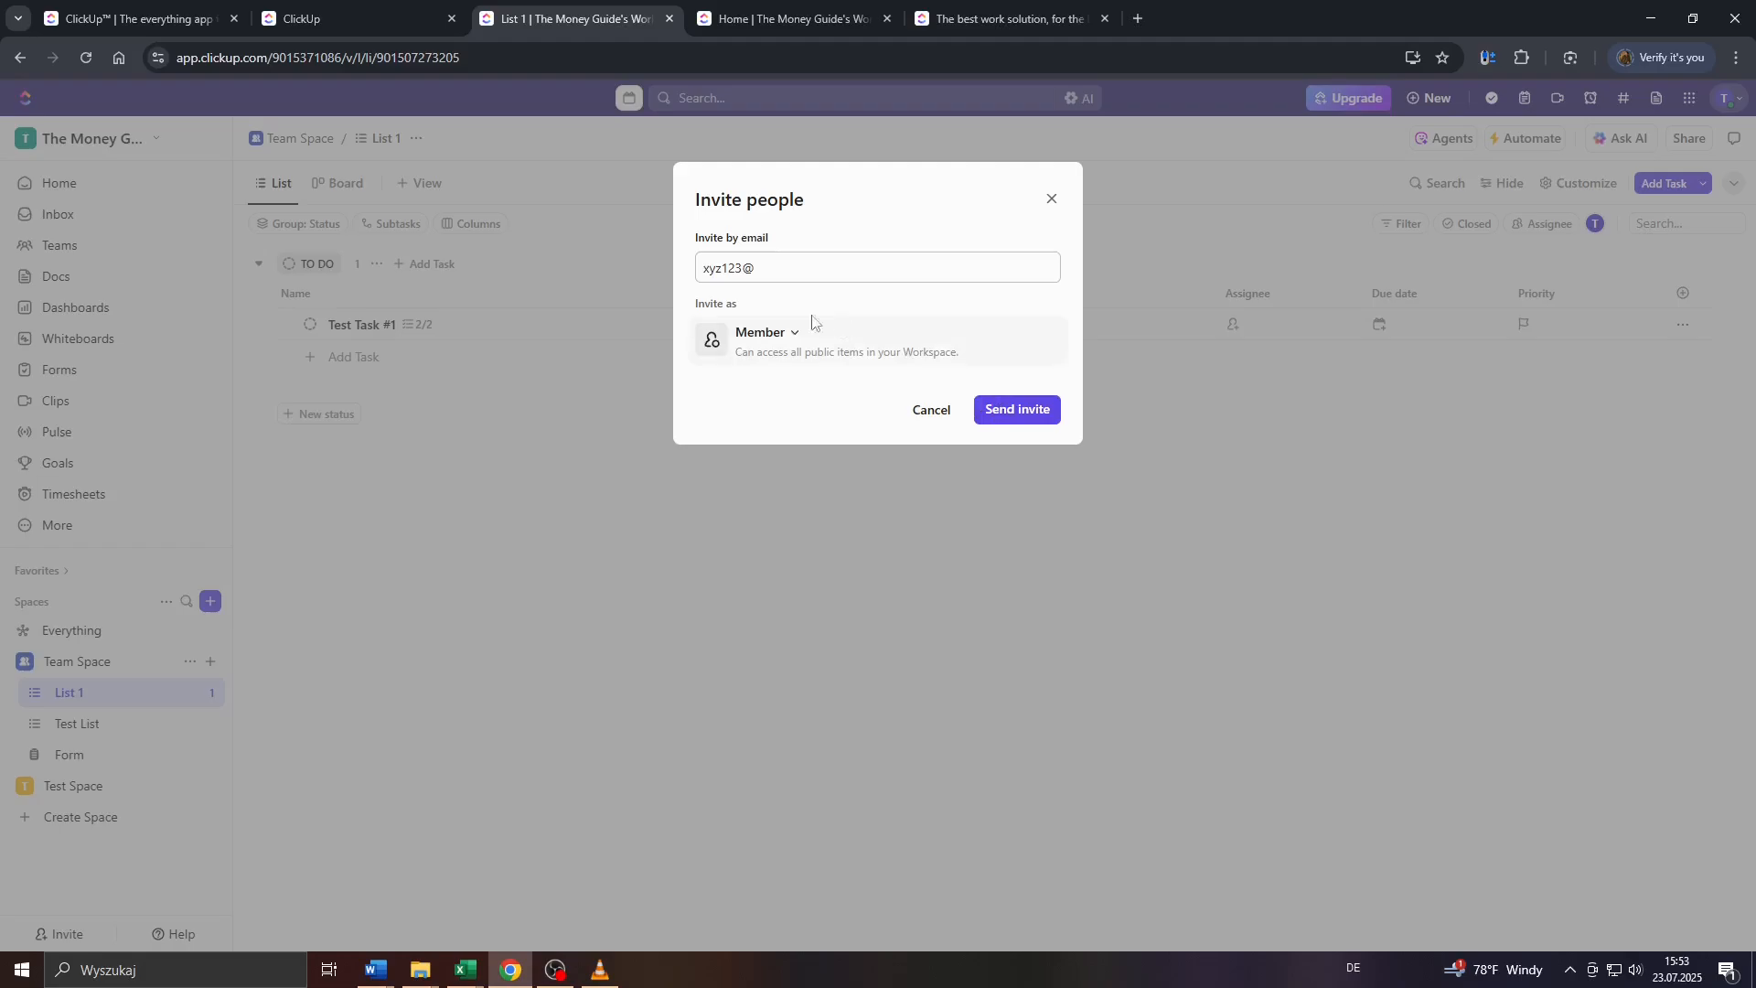
pyautogui.click(787, 268)
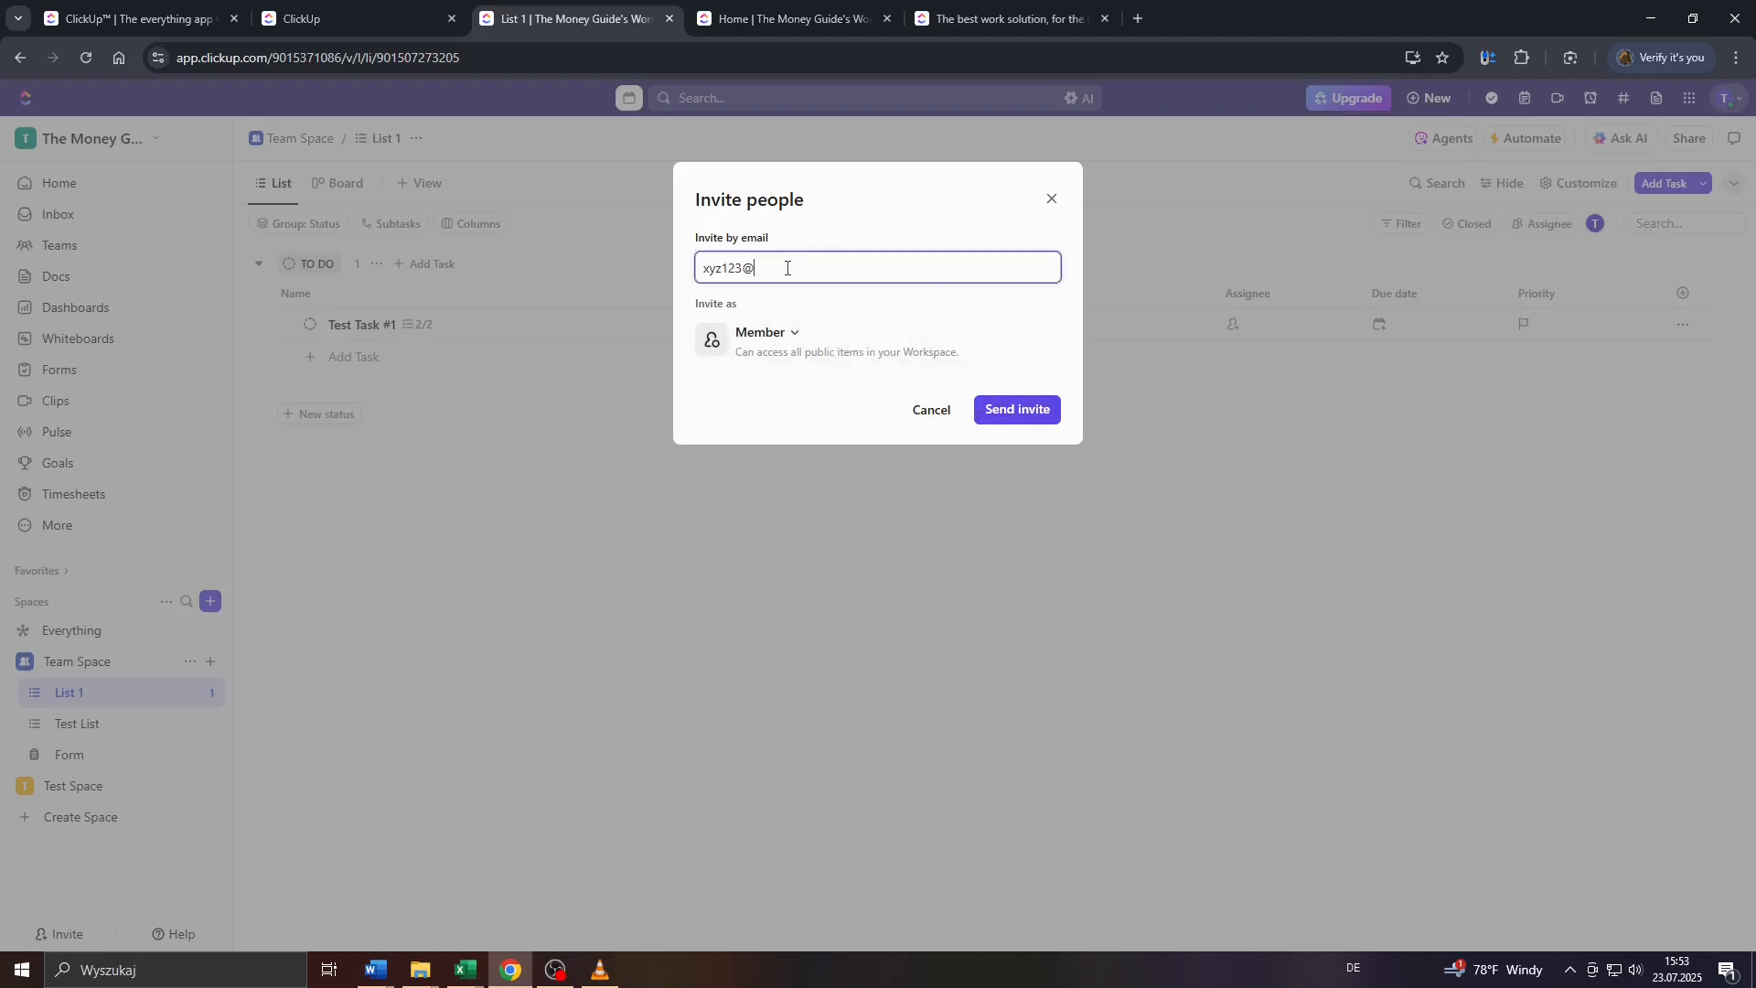
pyautogui.click(1051, 200)
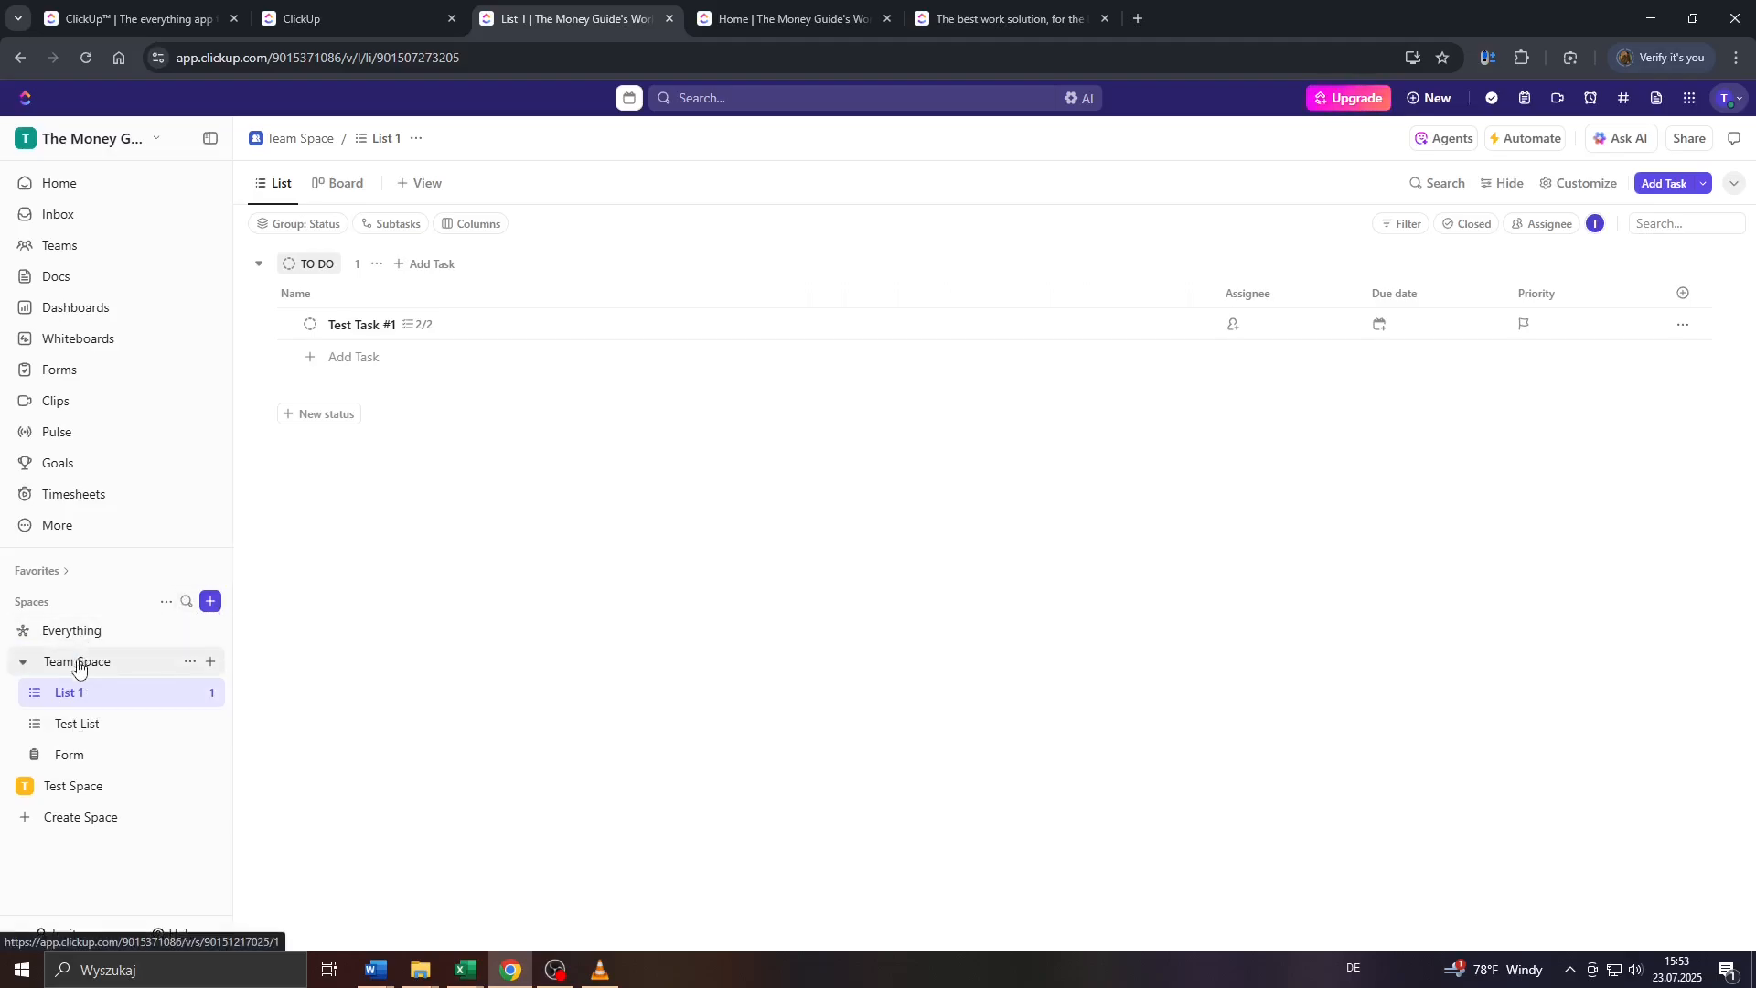
# - Collapse Team Space and start a new Space named Project #1
pyautogui.click(24, 663)
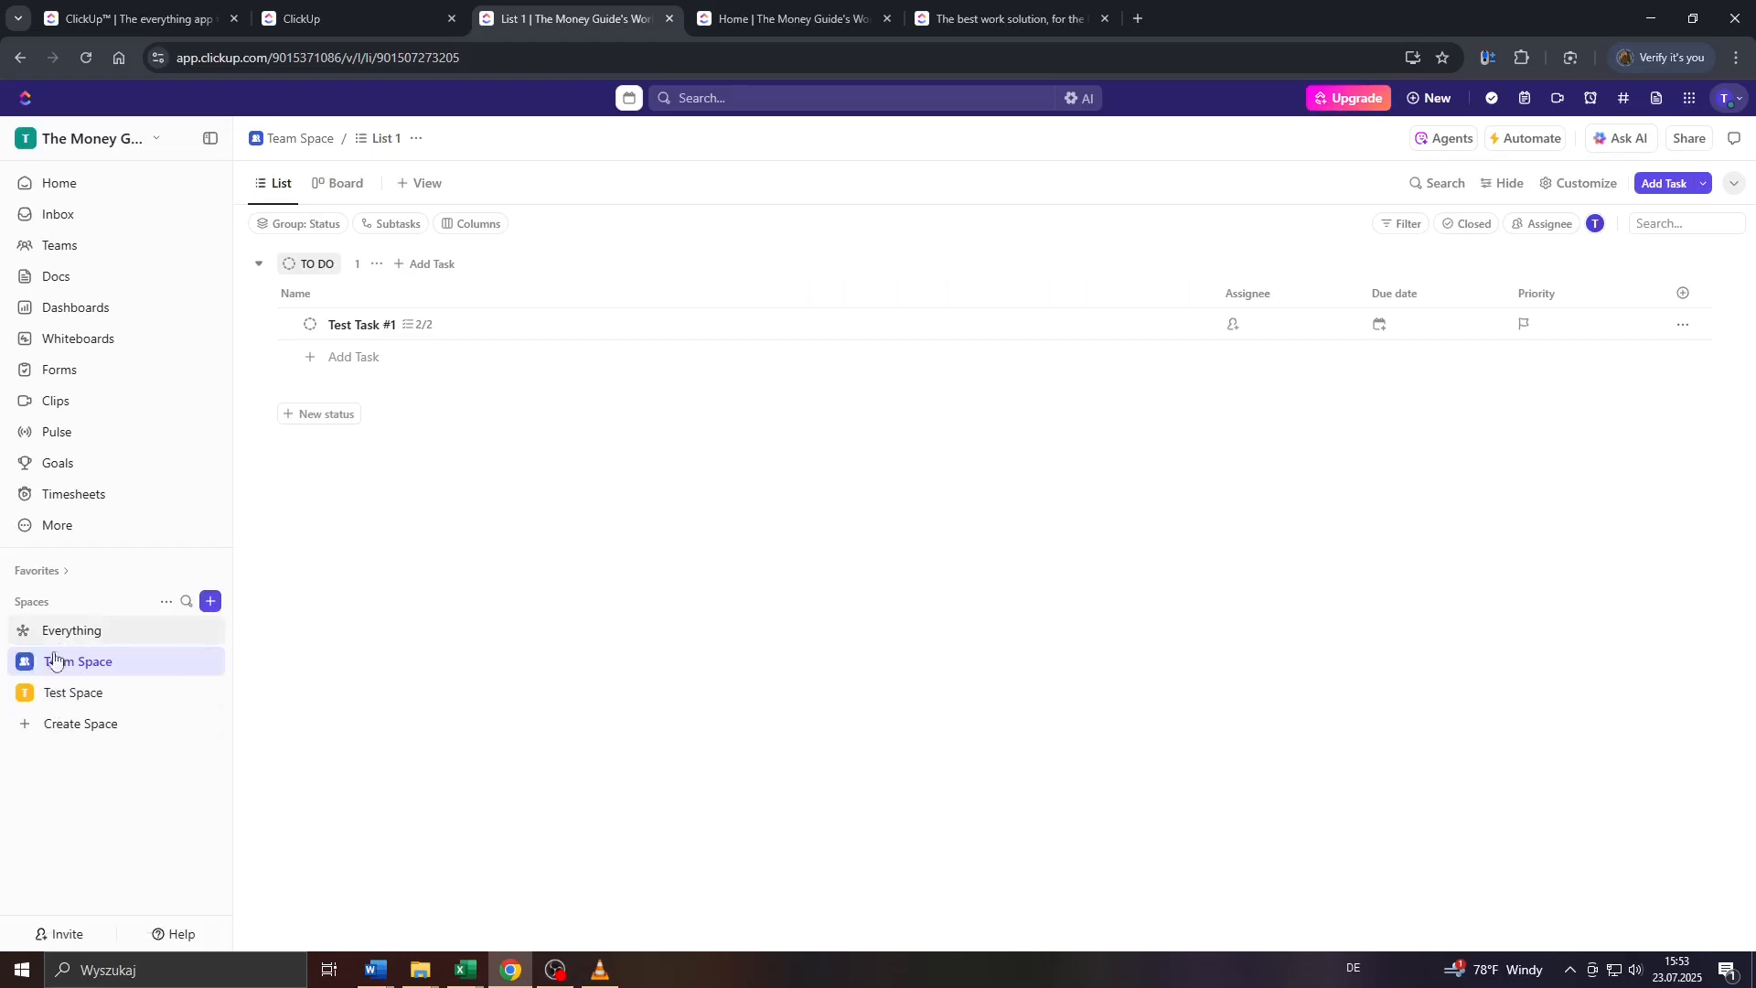
pyautogui.click(62, 727)
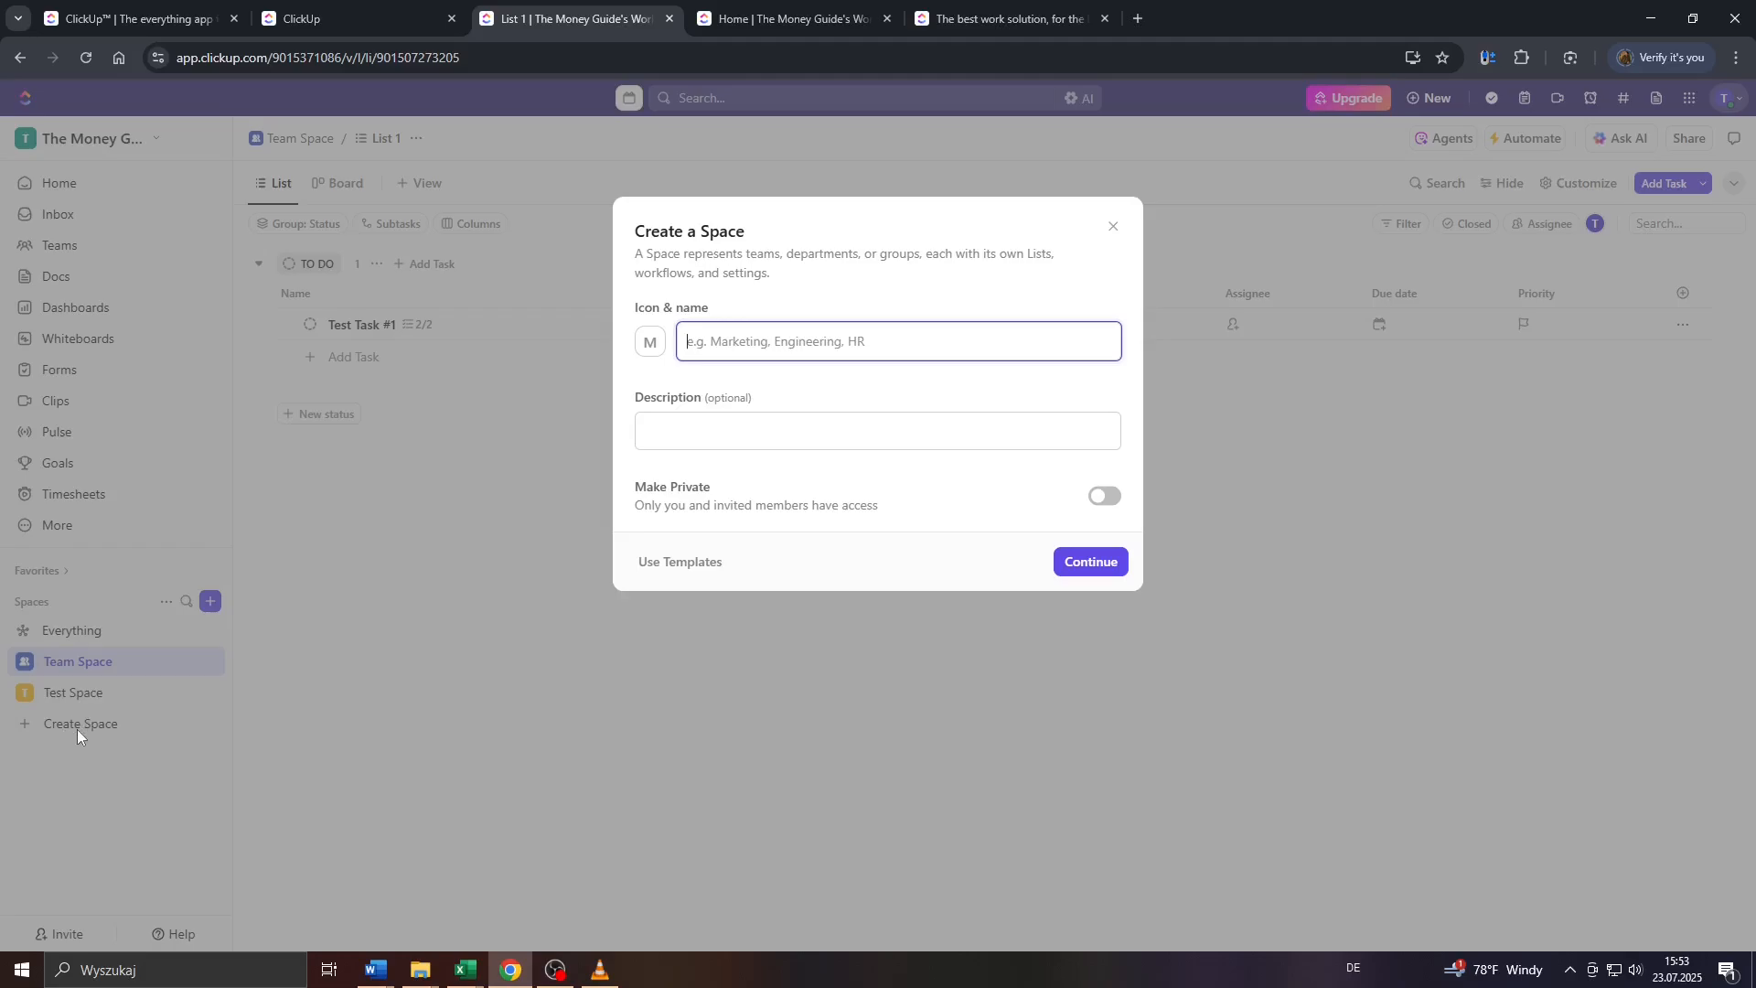
pyautogui.moveTo(668, 232); pyautogui.dragTo(874, 282)
pyautogui.click(832, 264)
pyautogui.click(812, 264)
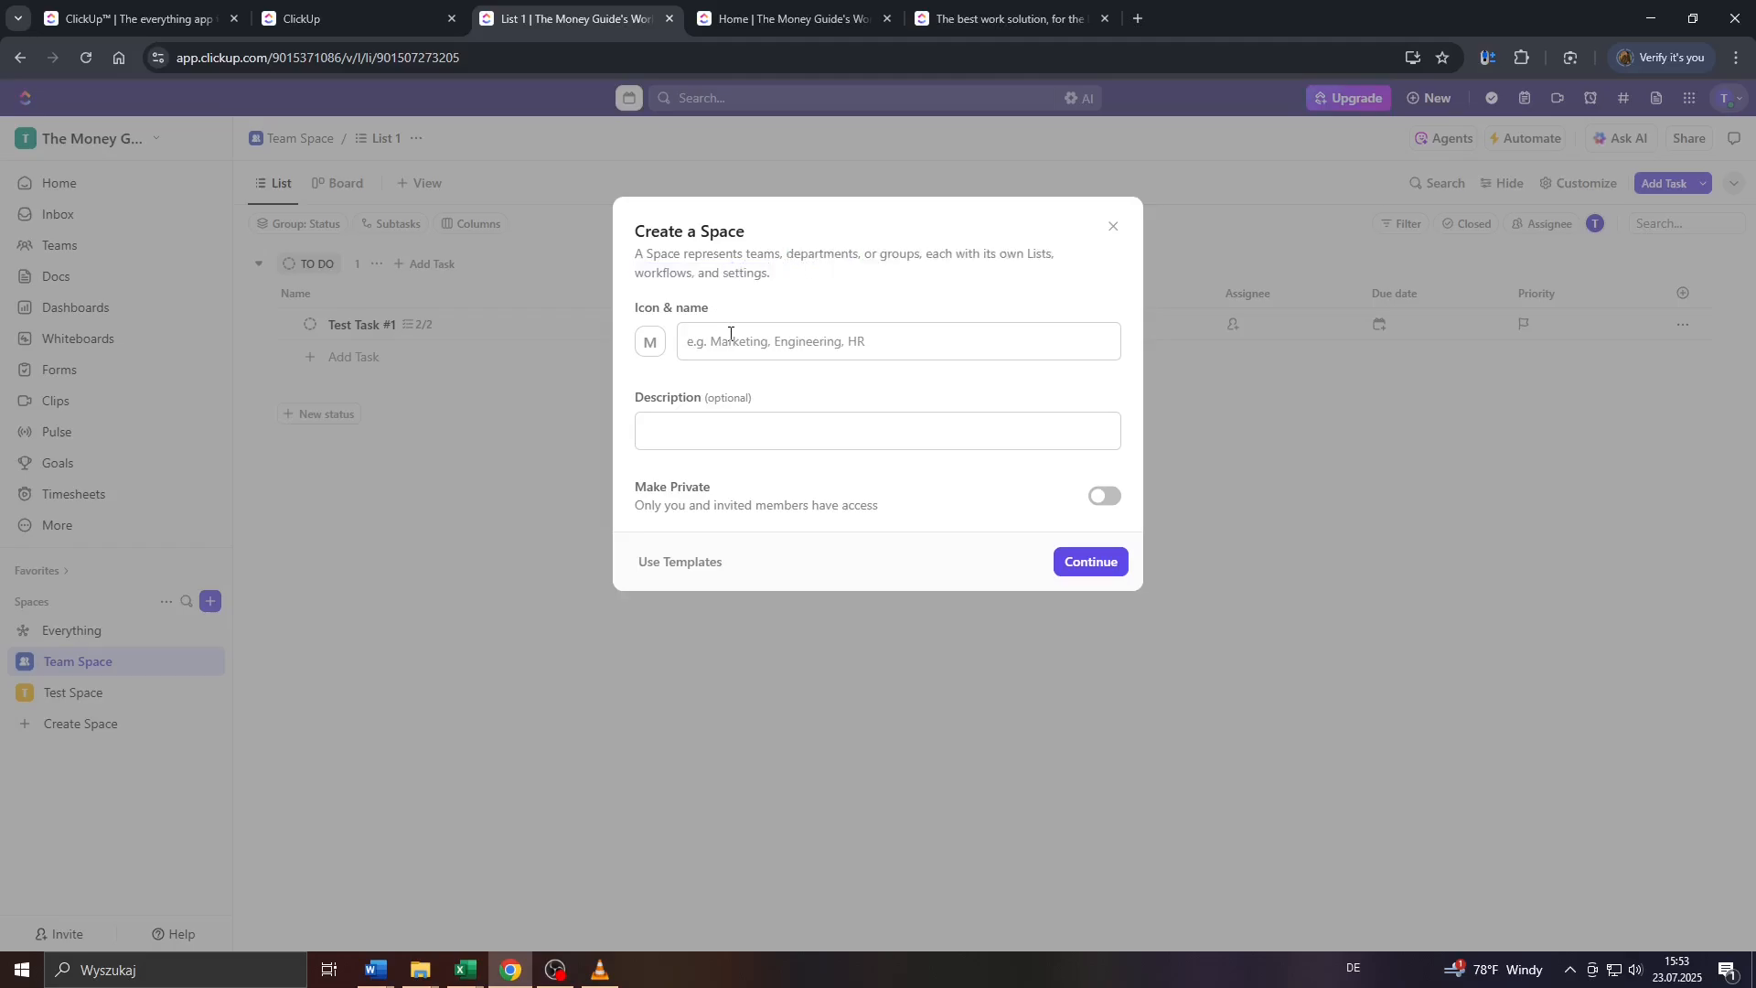
pyautogui.click(730, 335)
pyautogui.write('Project #1')
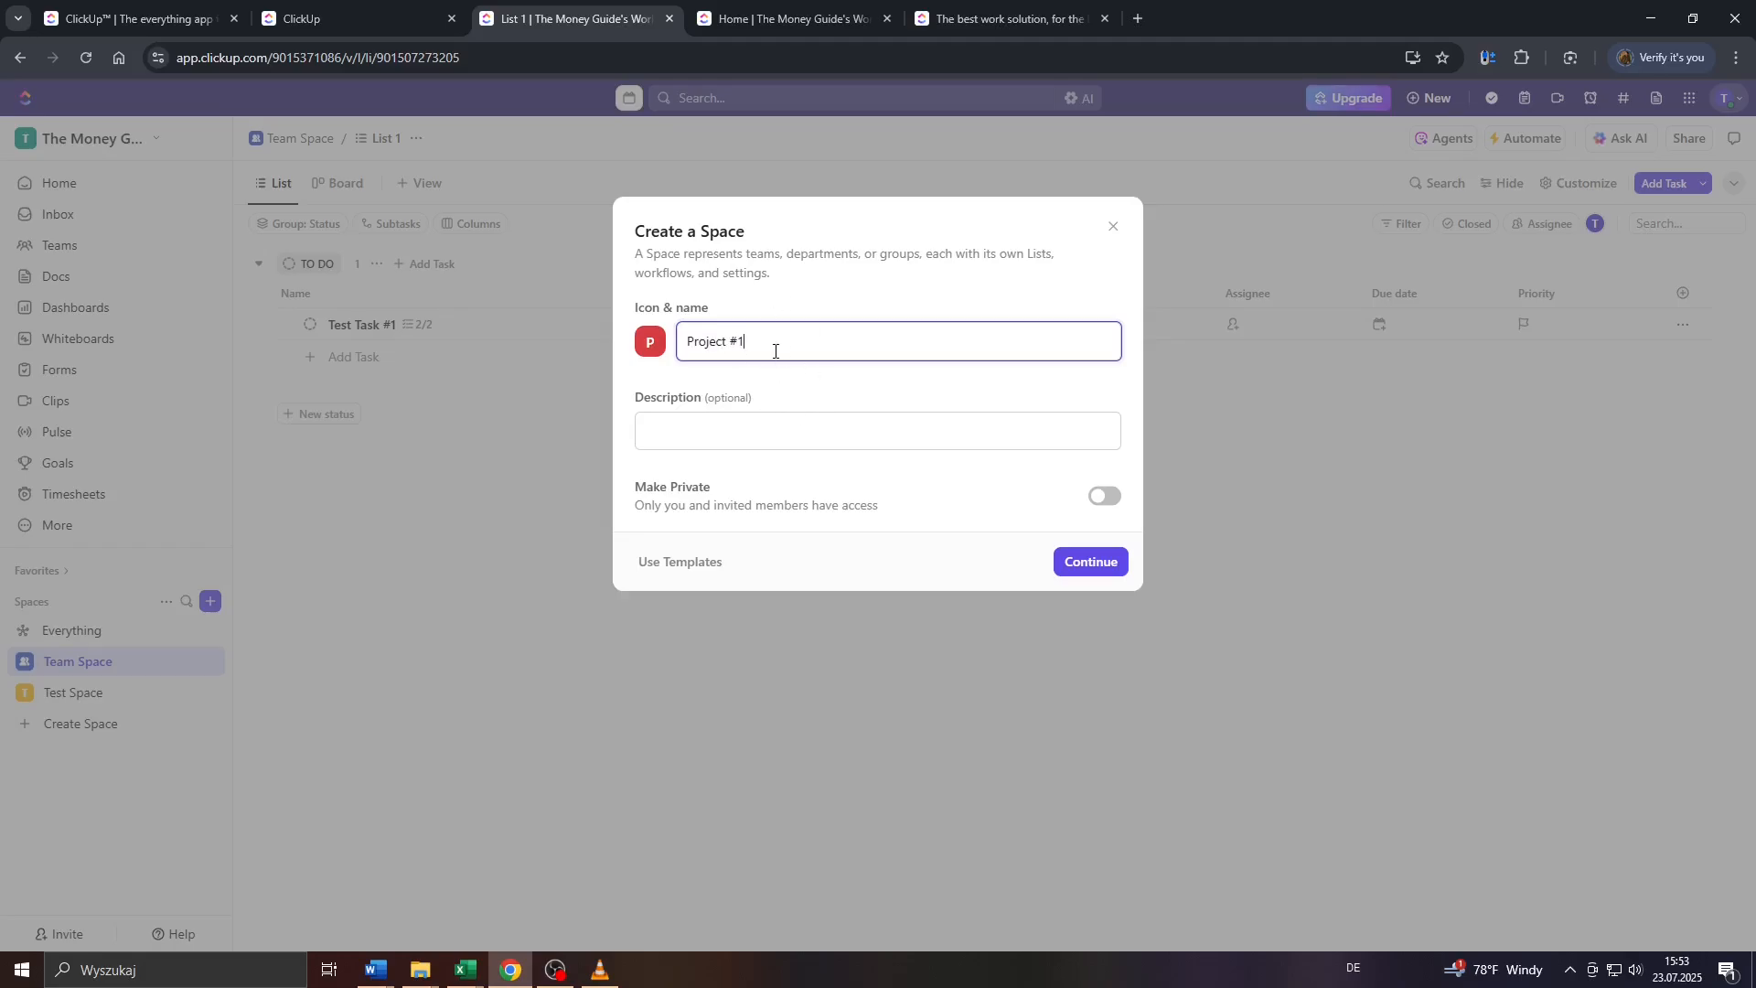
# - Look at the Space templates, the description field, and the color and avatar choices for the new Space
pyautogui.click(695, 566)
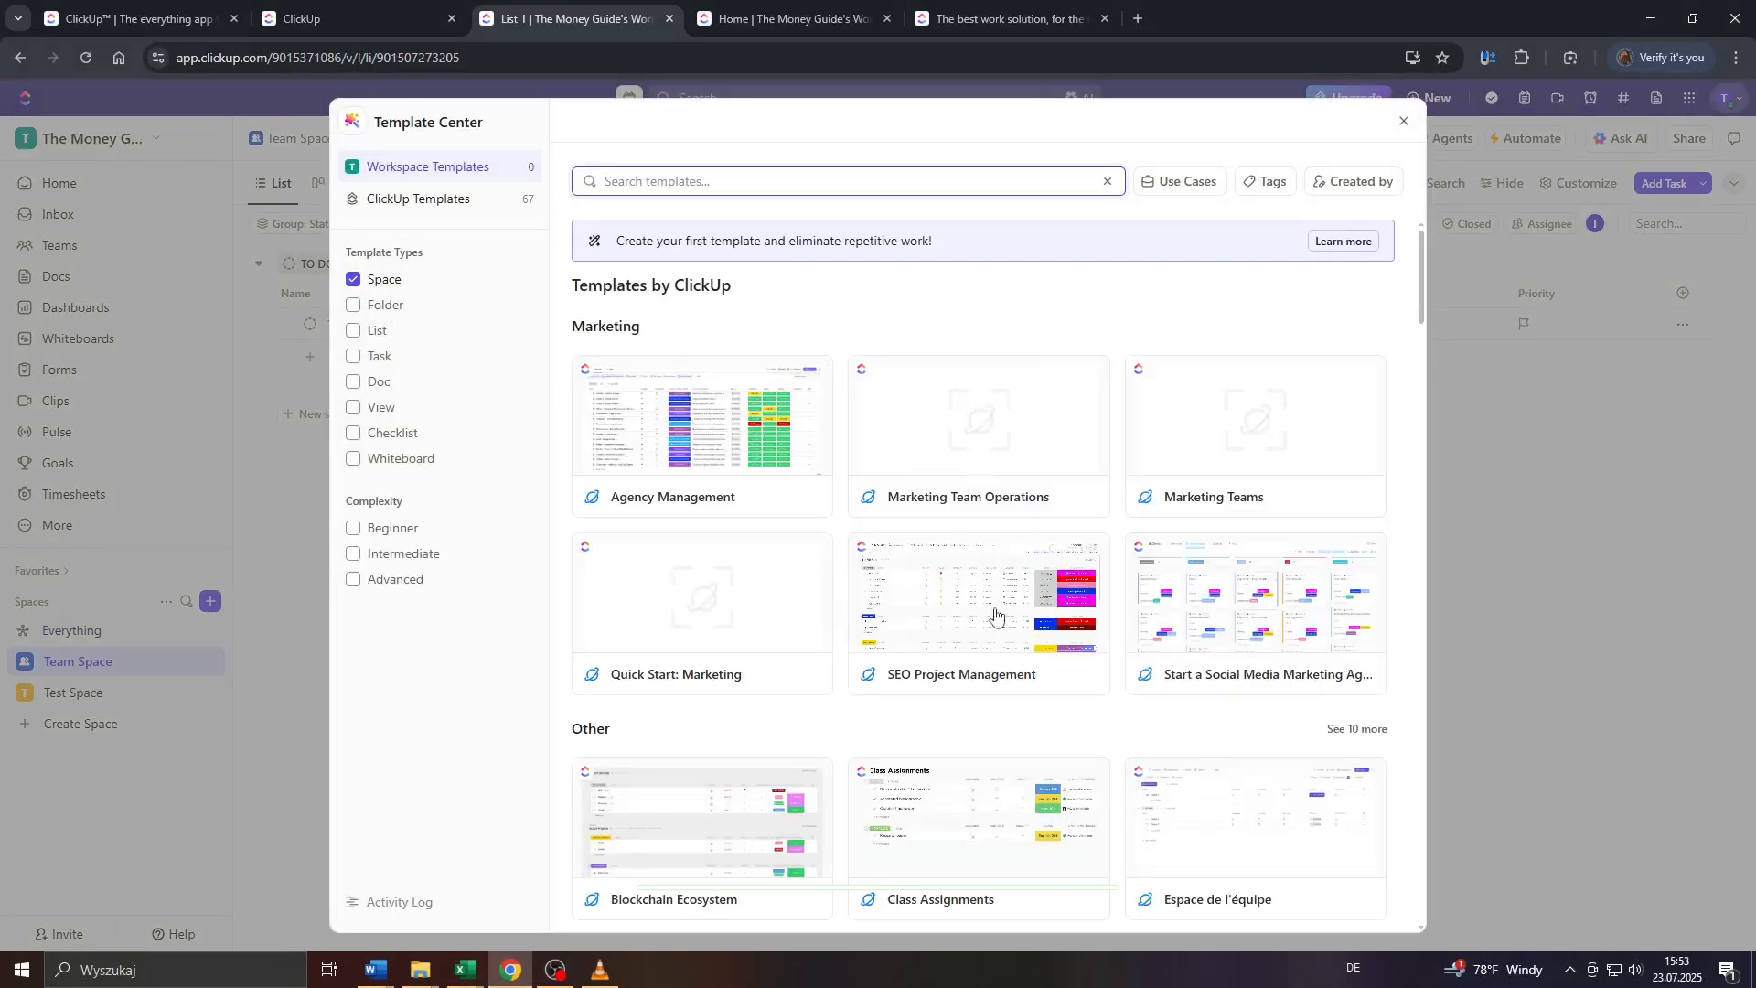
pyautogui.click(1403, 120)
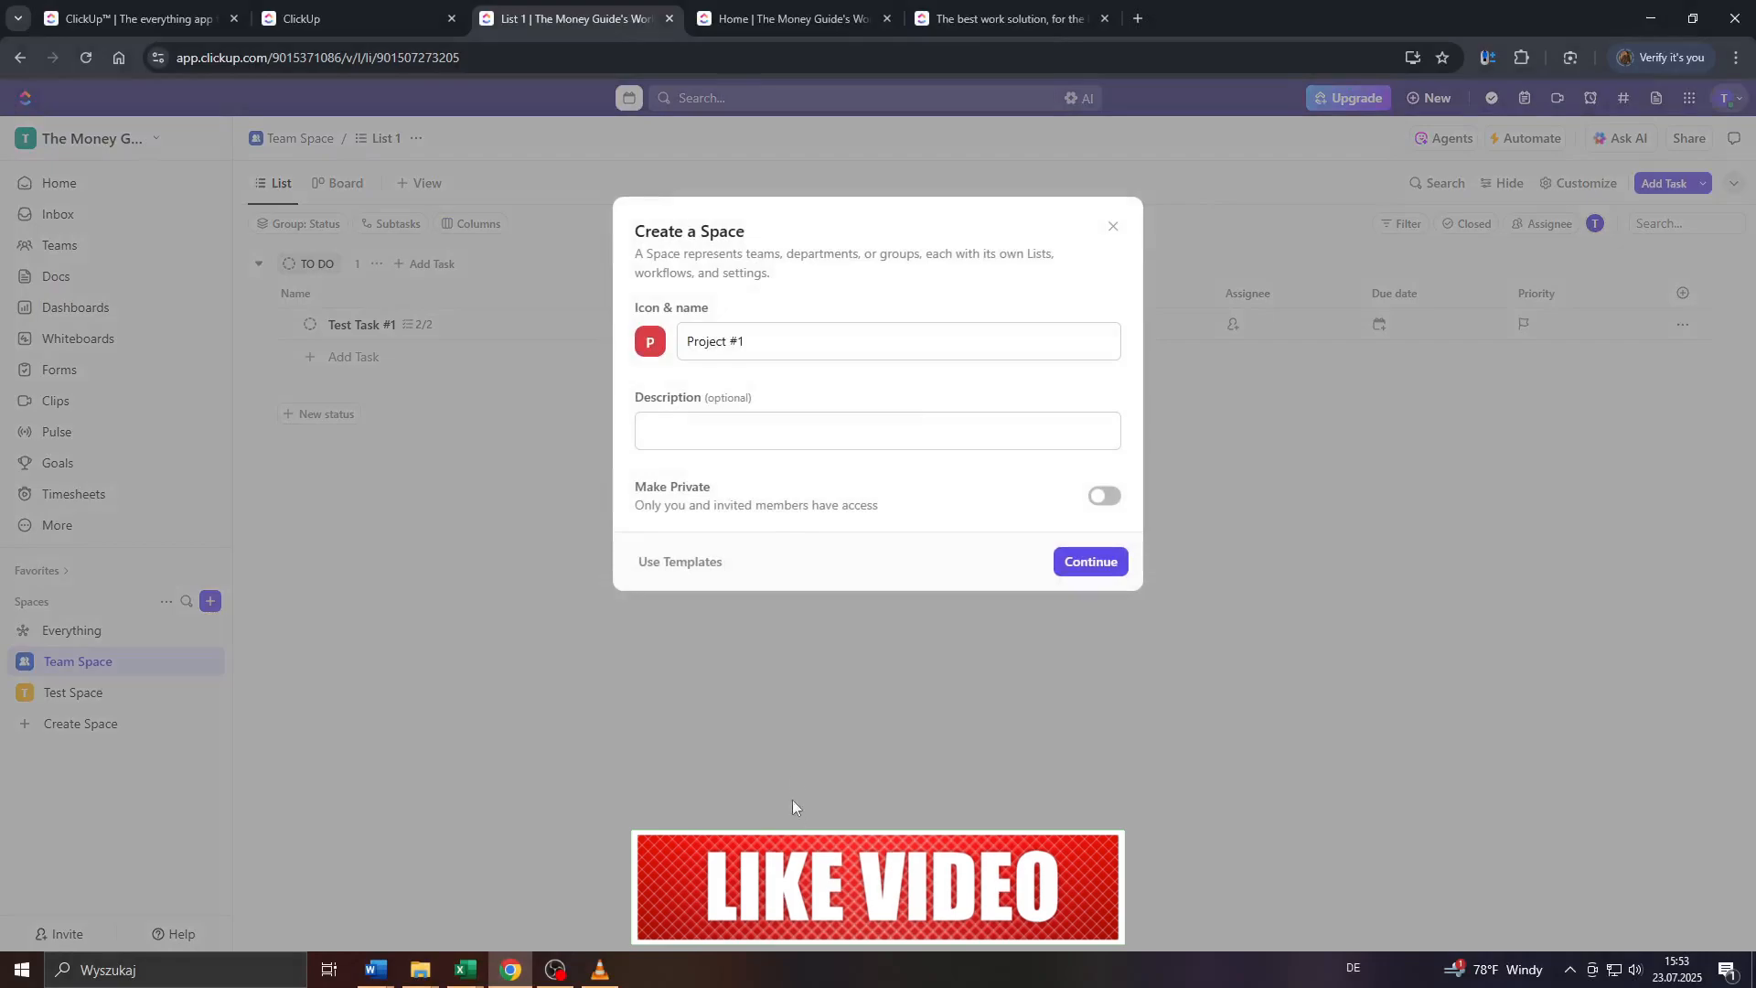
pyautogui.click(782, 430)
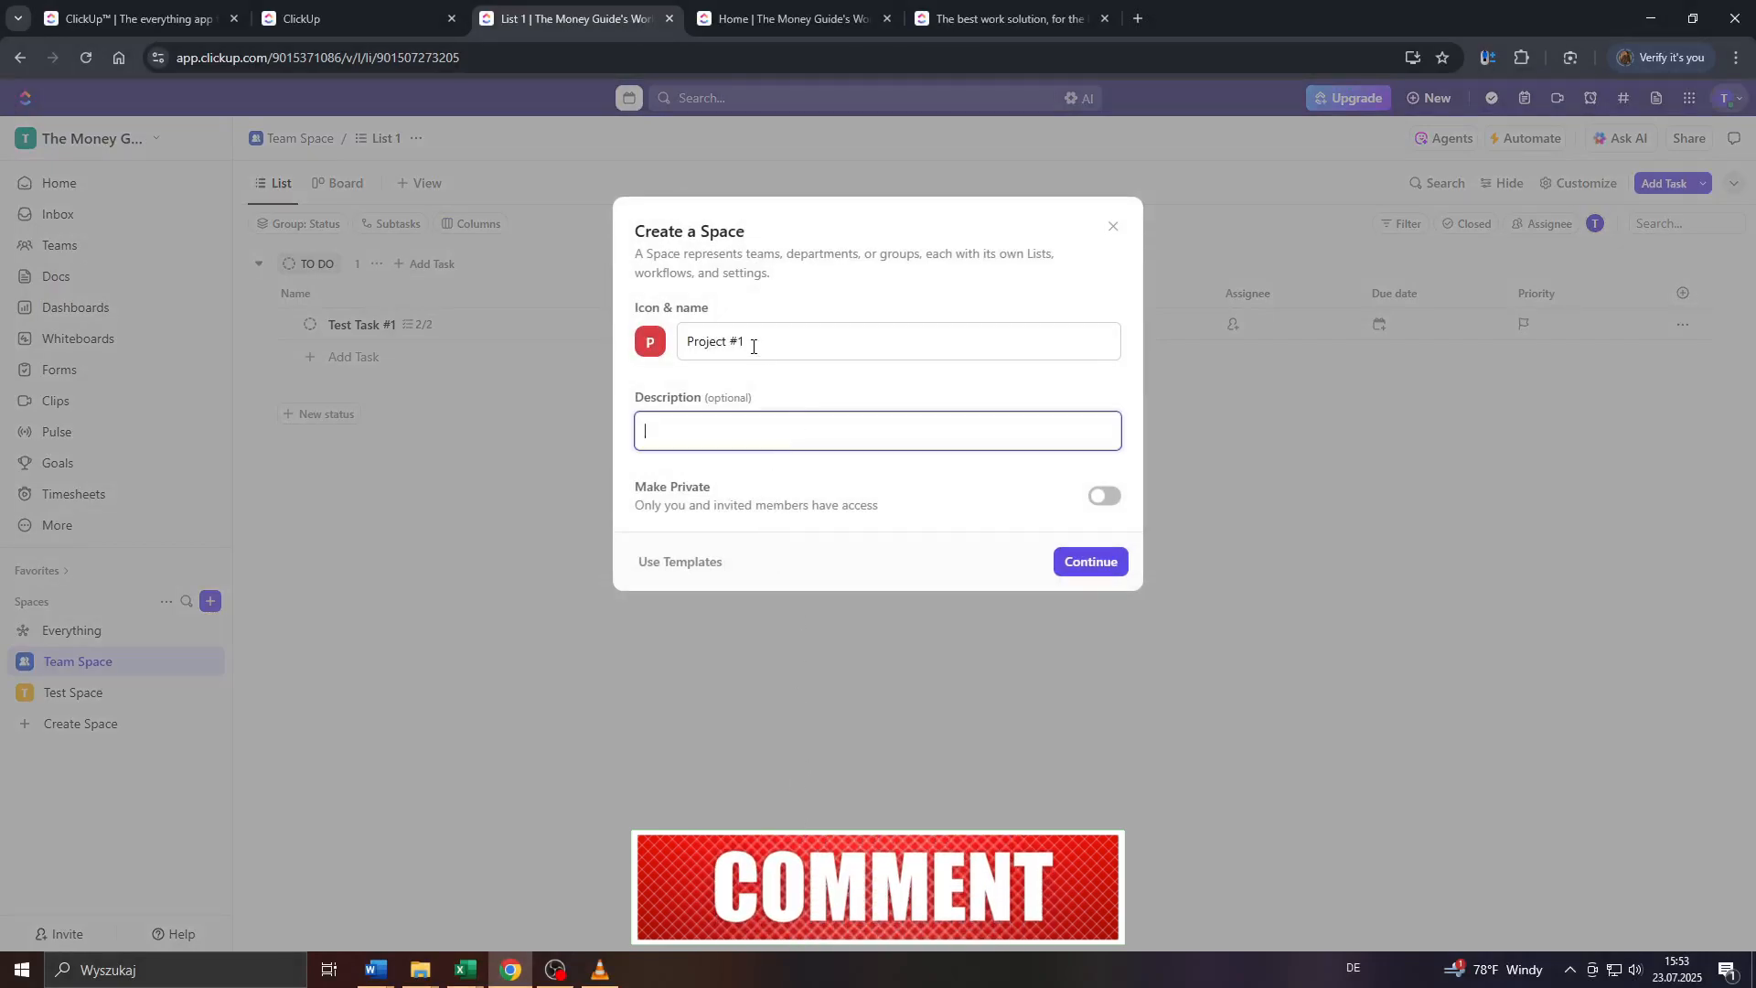
pyautogui.click(653, 344)
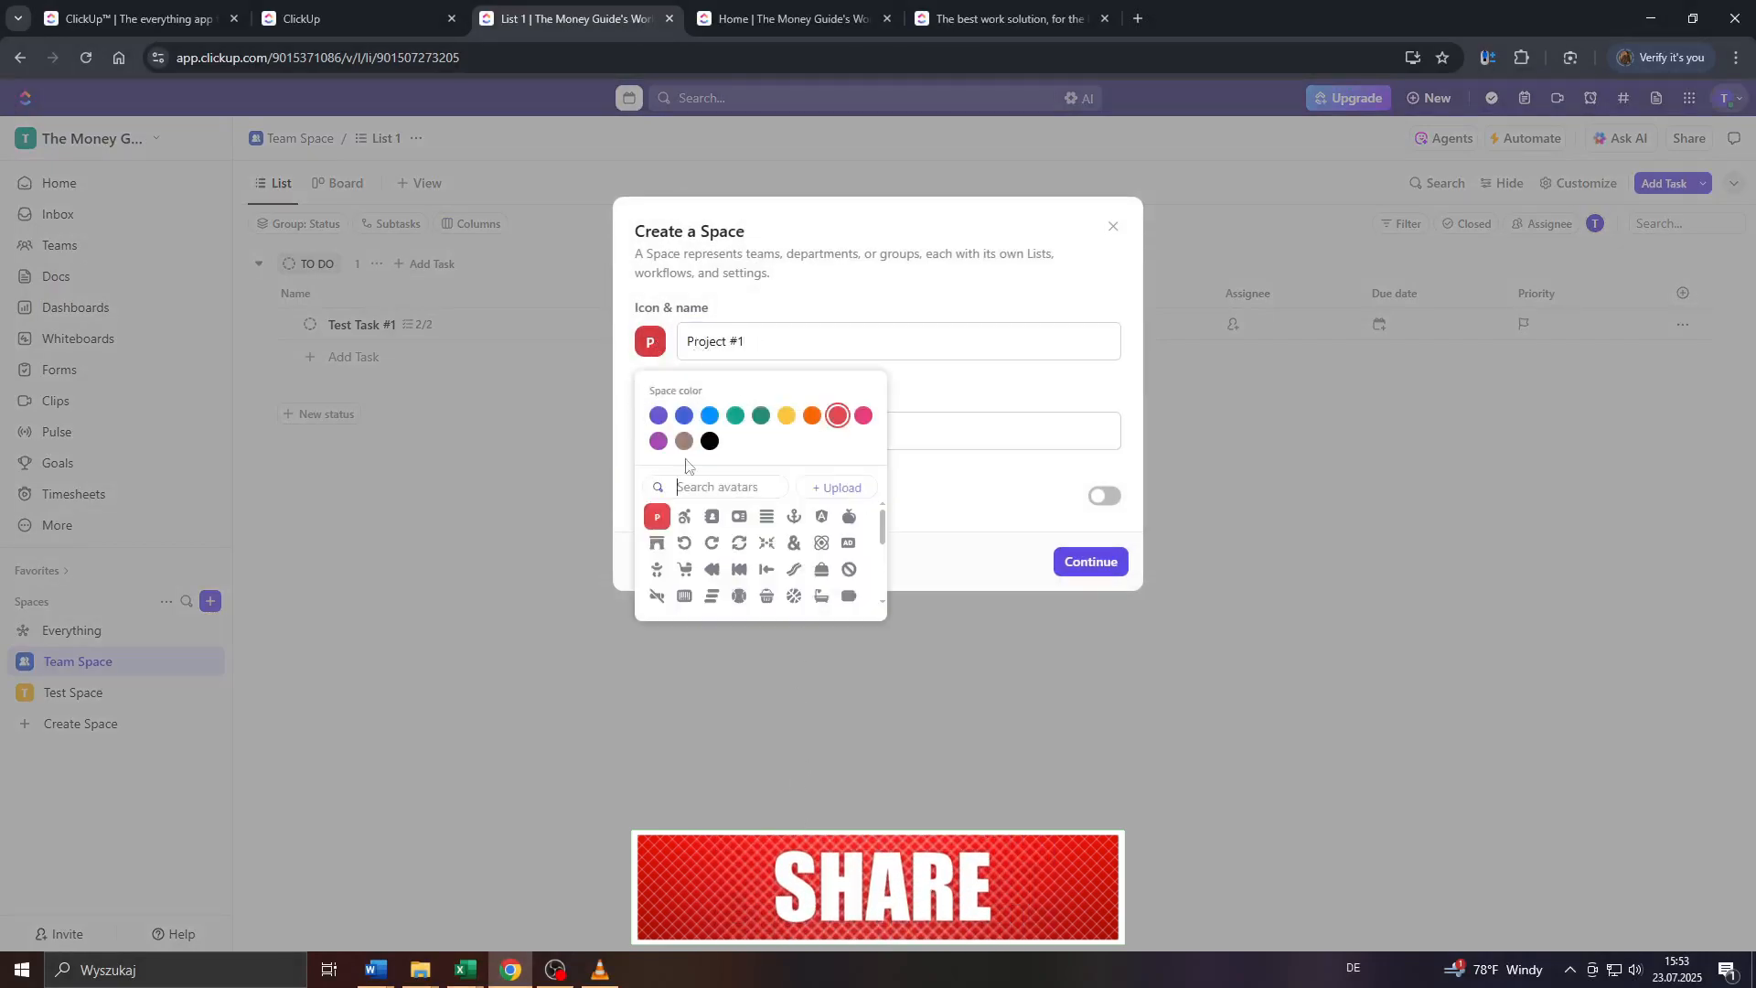
pyautogui.click(862, 302)
# - Make the Project #1 Space private, view the people and teams it can be shared with, and discard the Space
pyautogui.click(1113, 501)
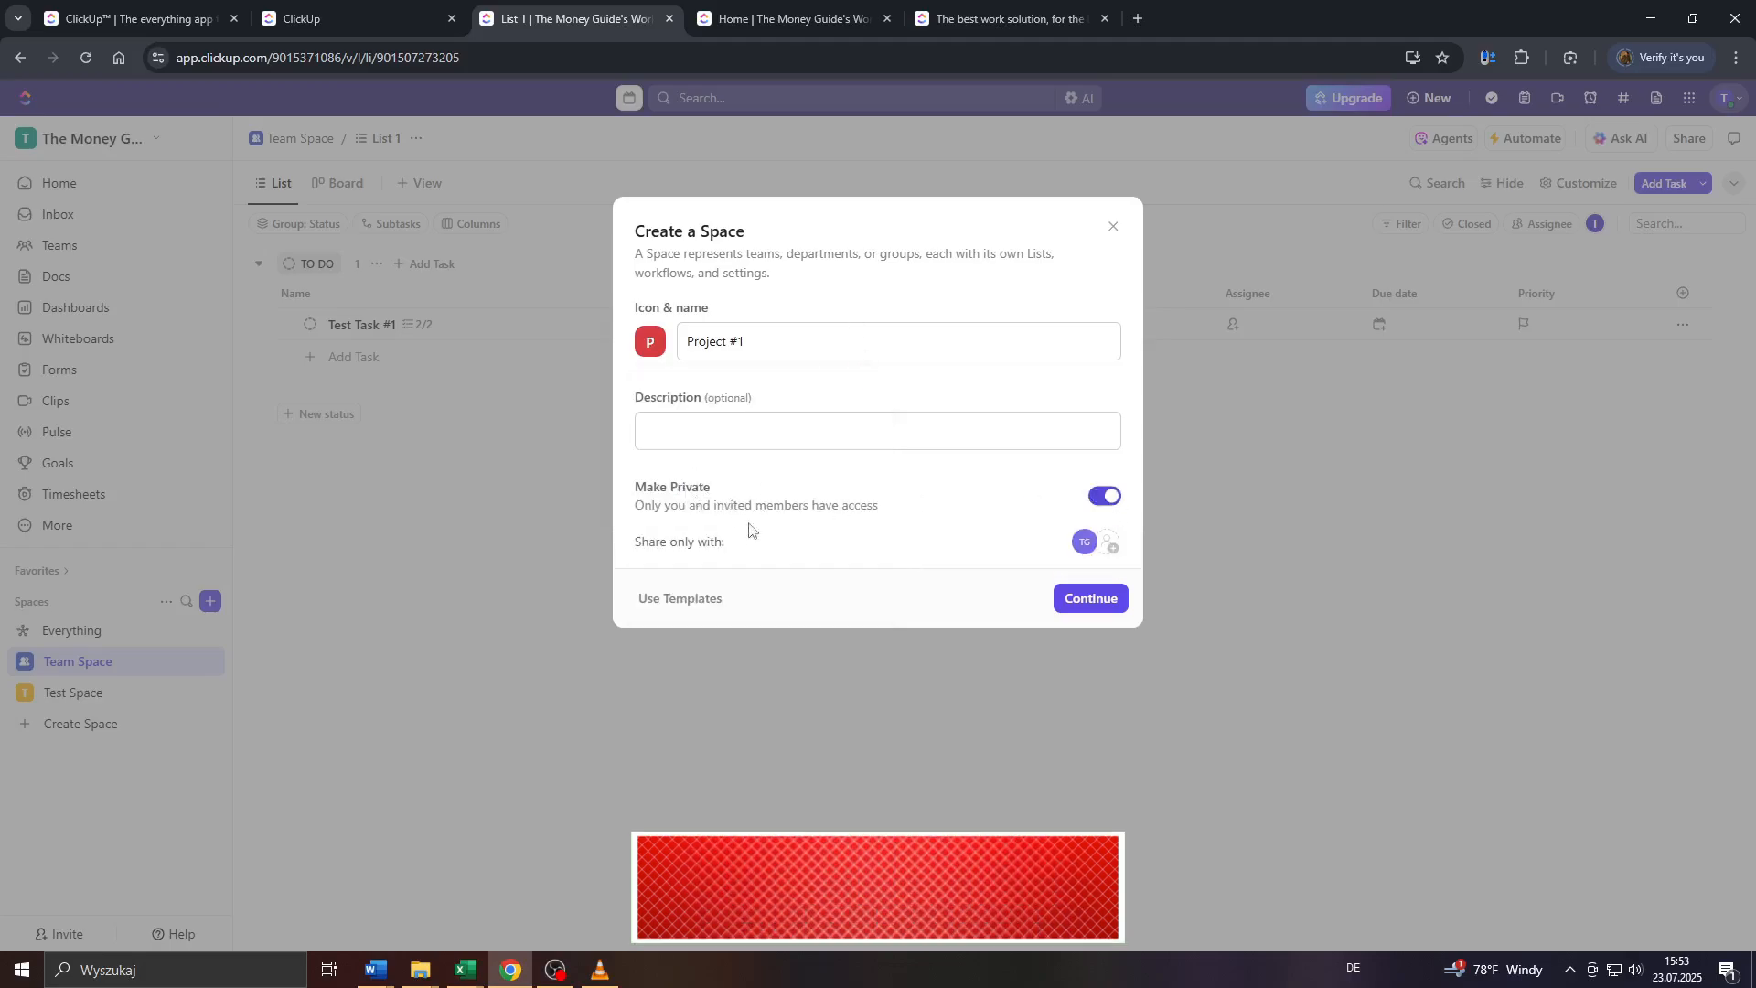
pyautogui.click(1111, 545)
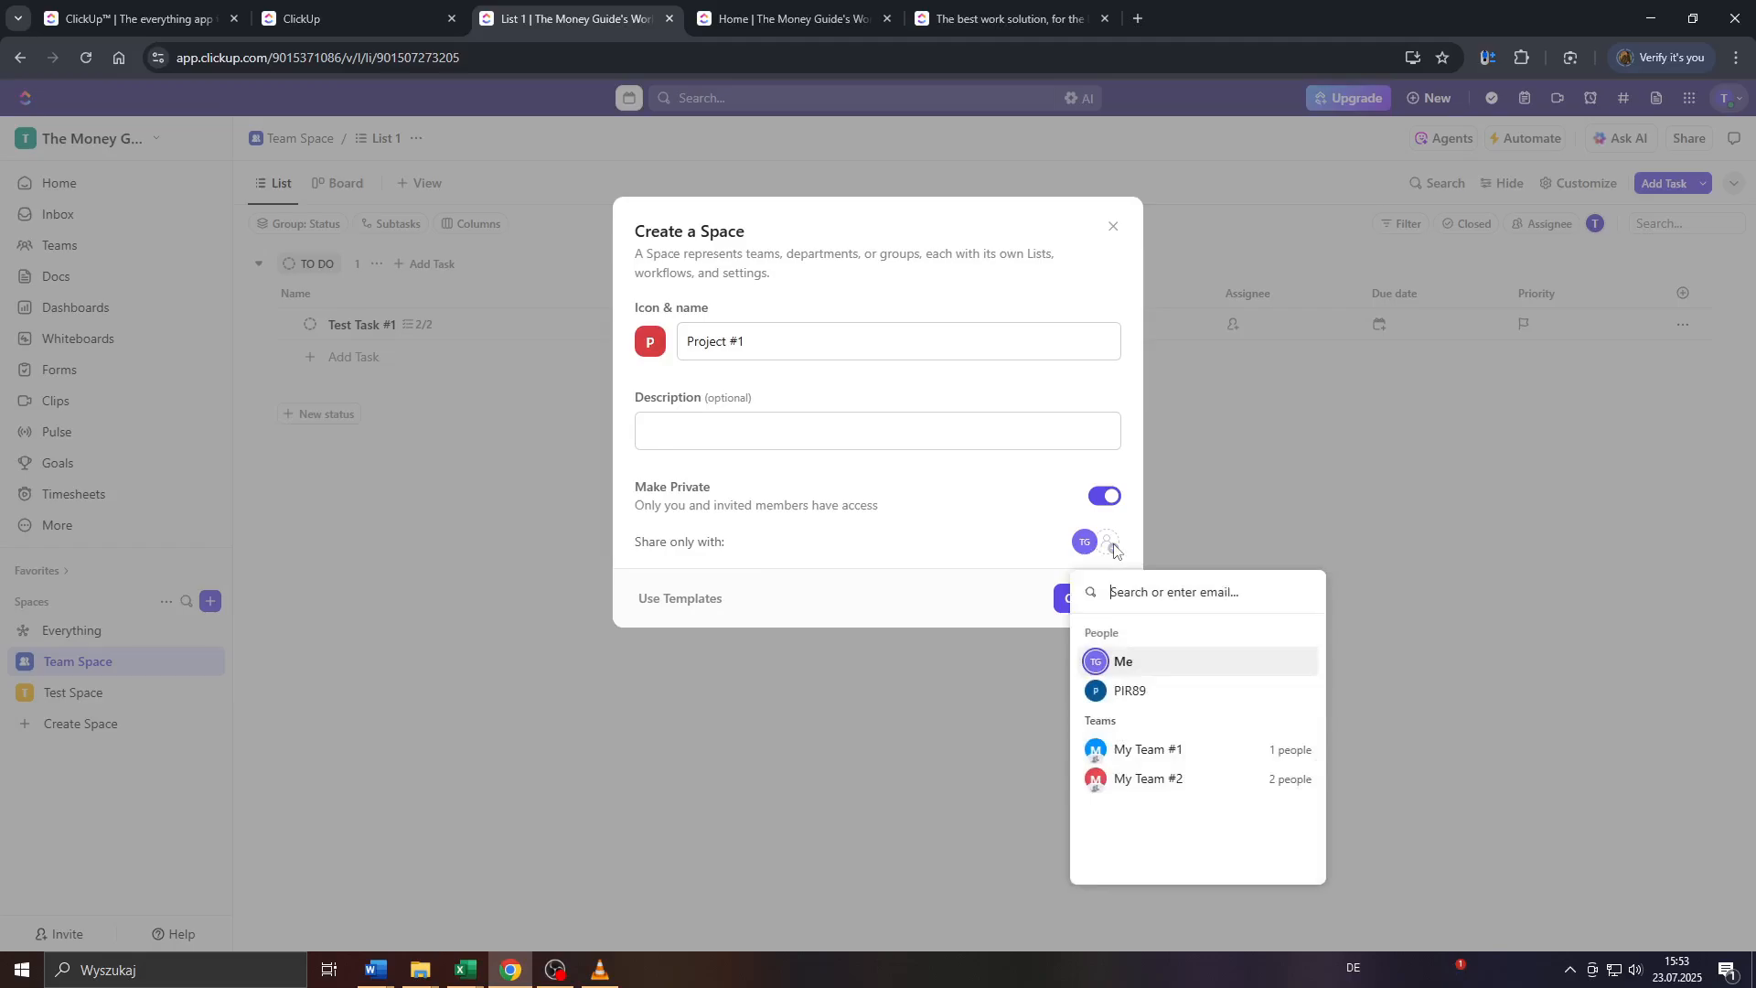
pyautogui.click(977, 302)
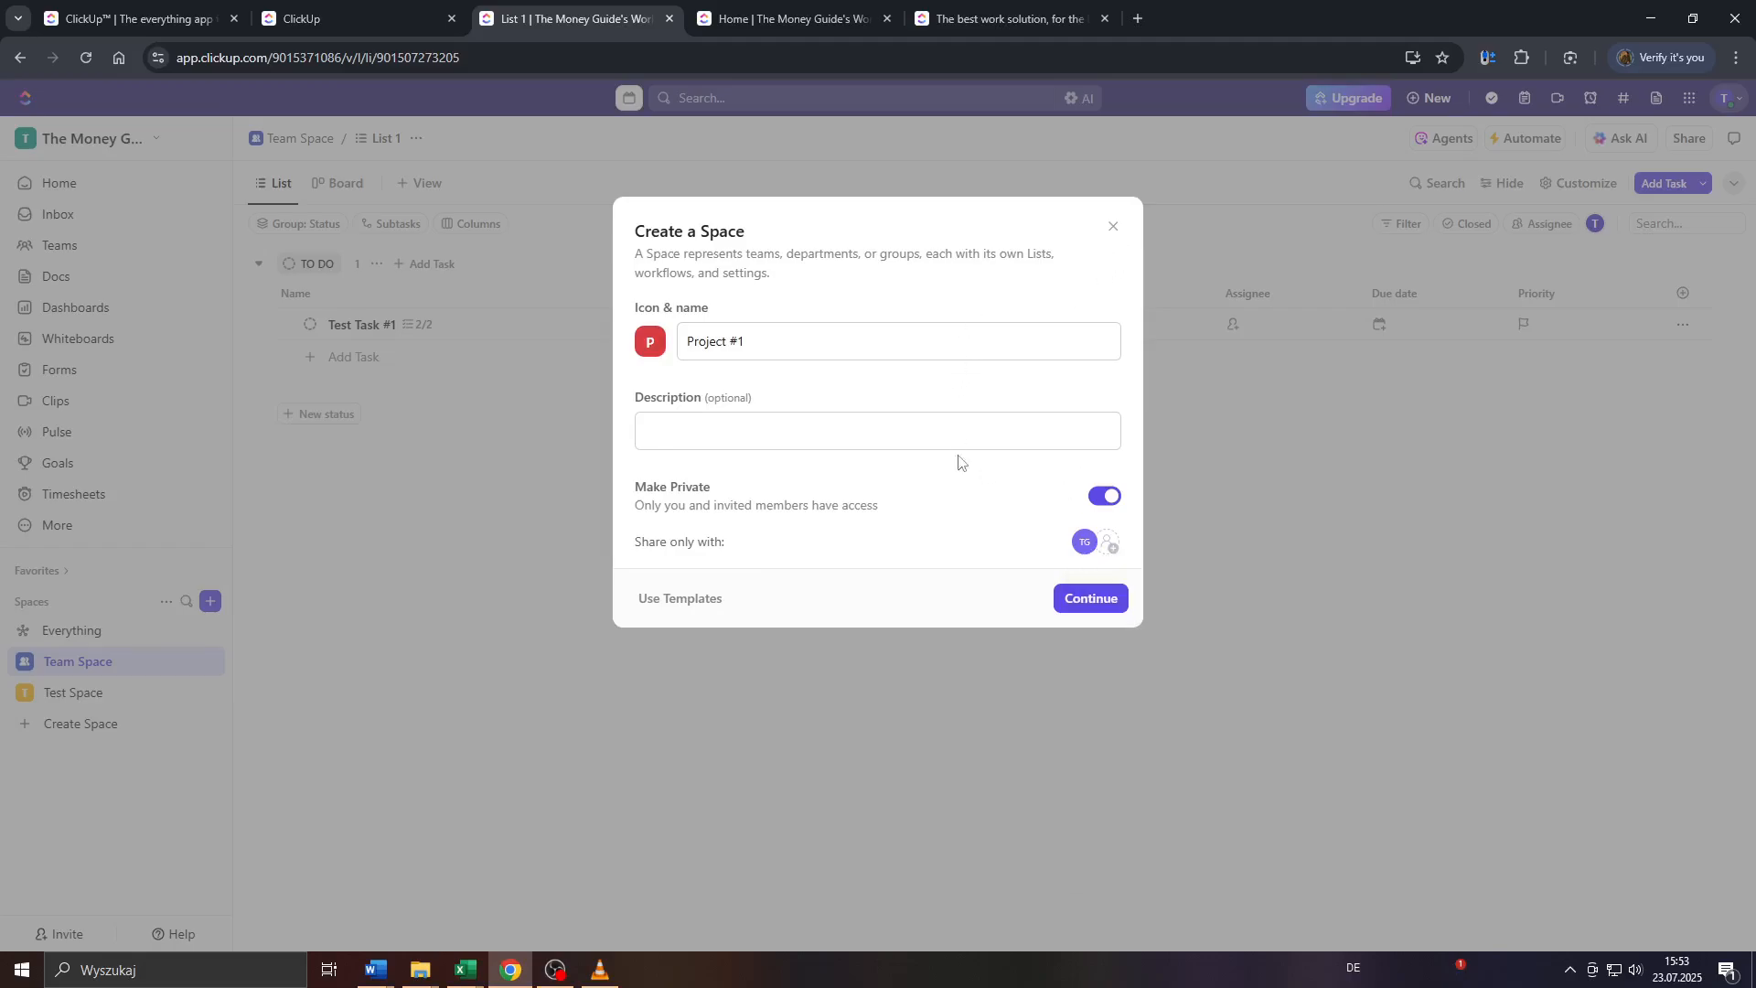
pyautogui.click(1113, 227)
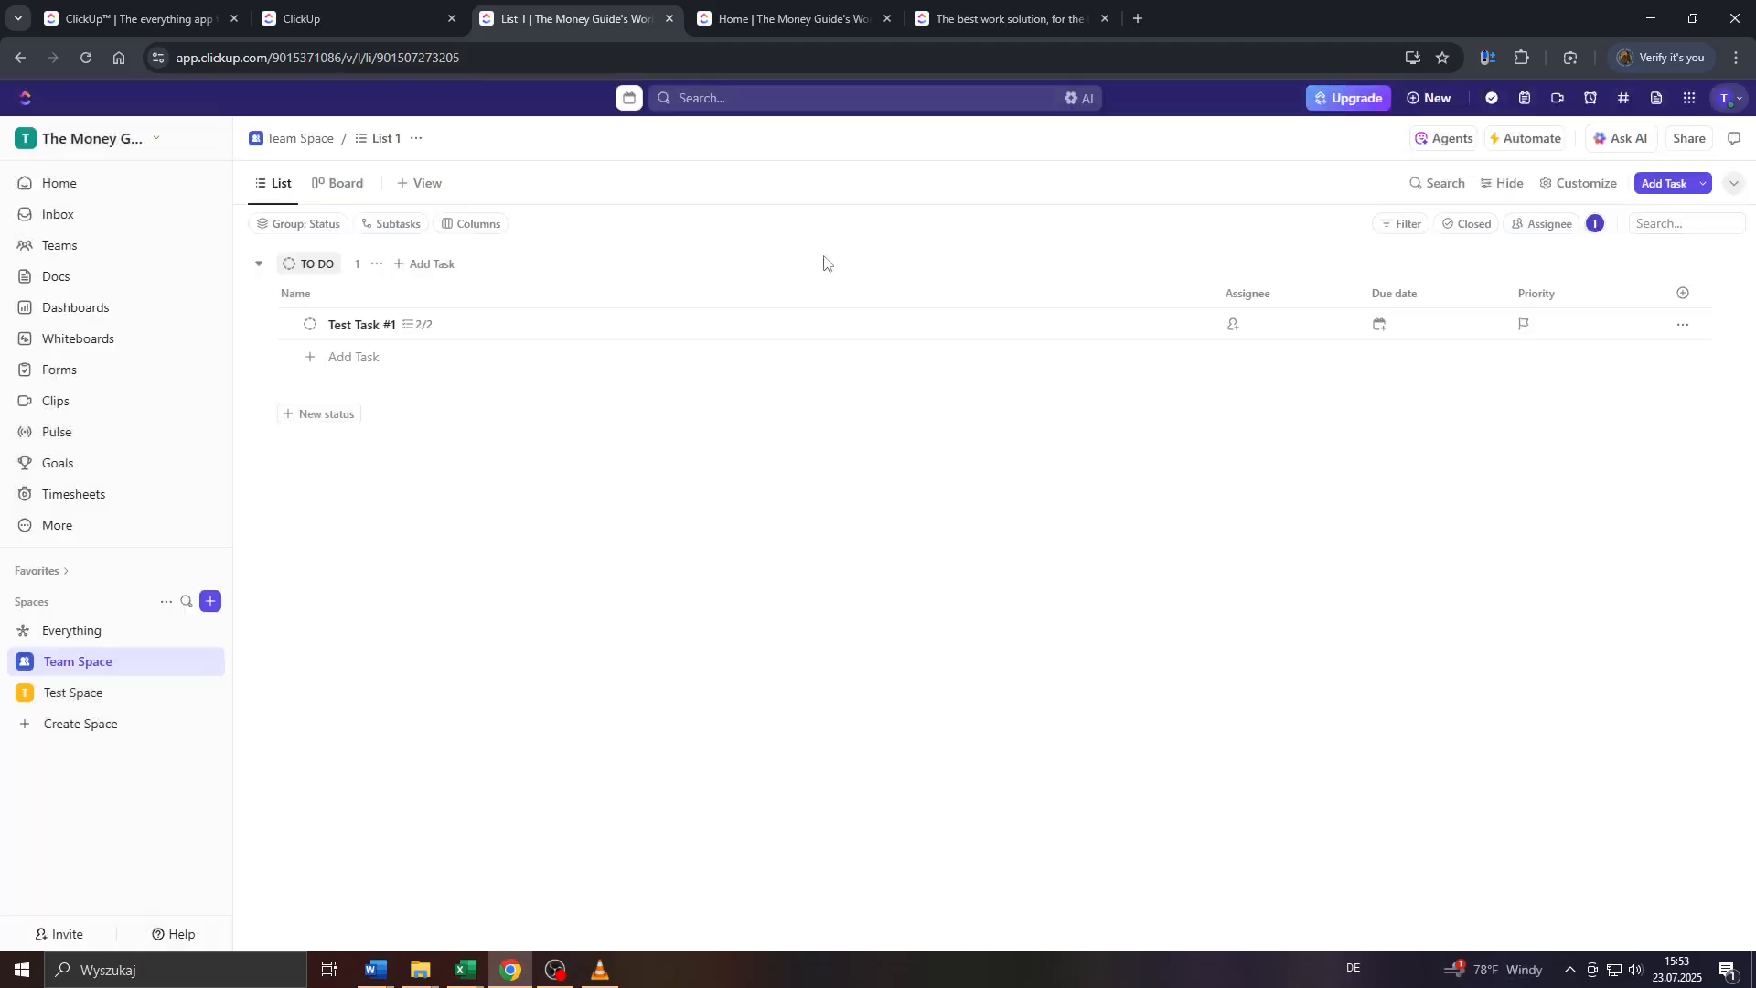
# - Expand Team Space and review the item types that can be added to it, from List and Doc to Folder and Import
pyautogui.click(24, 666)
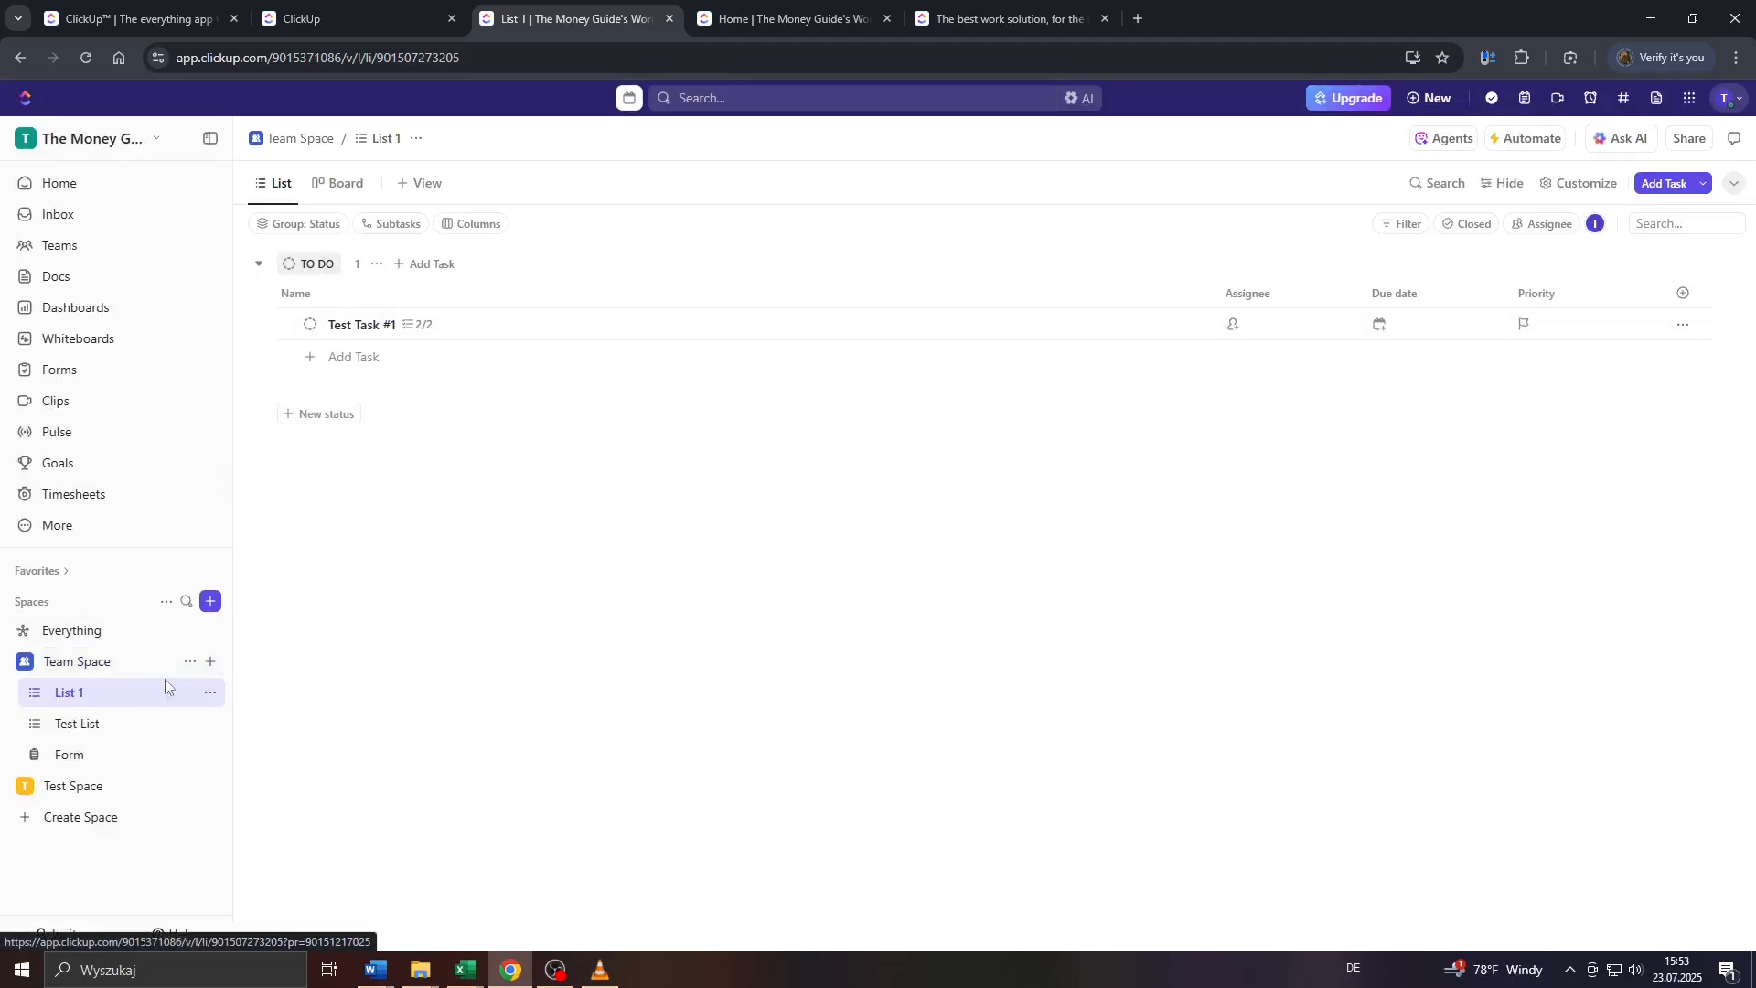
pyautogui.click(212, 663)
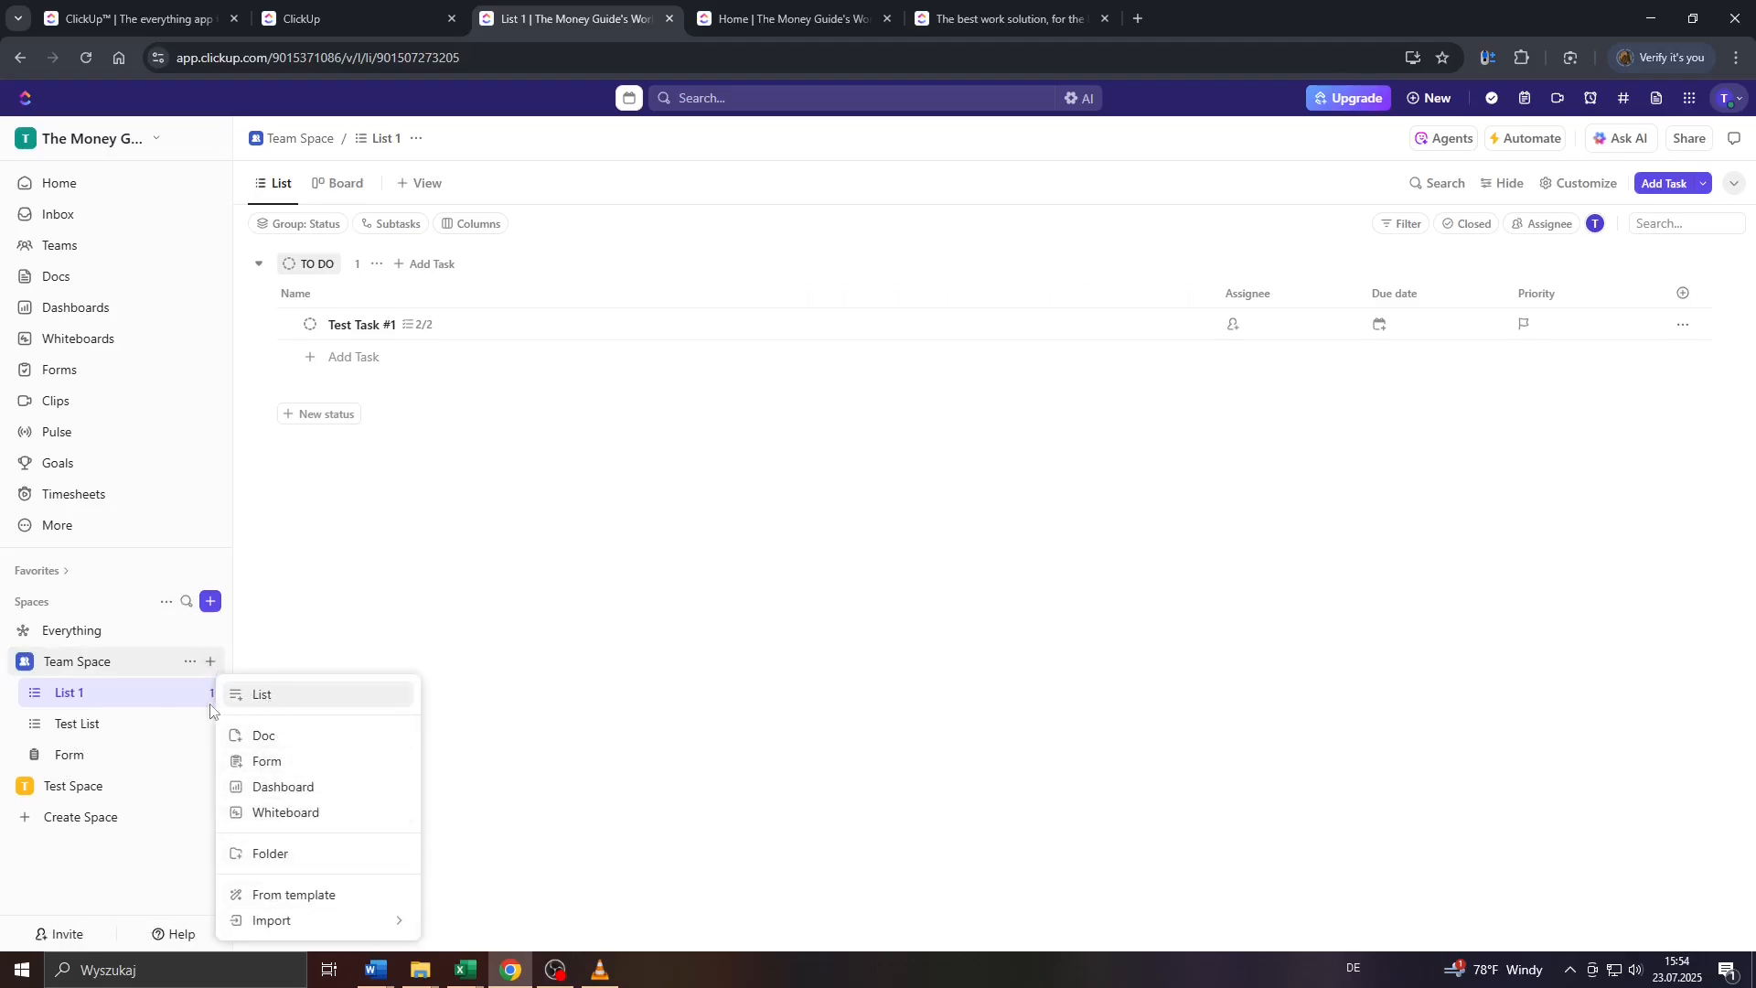
pyautogui.click(290, 638)
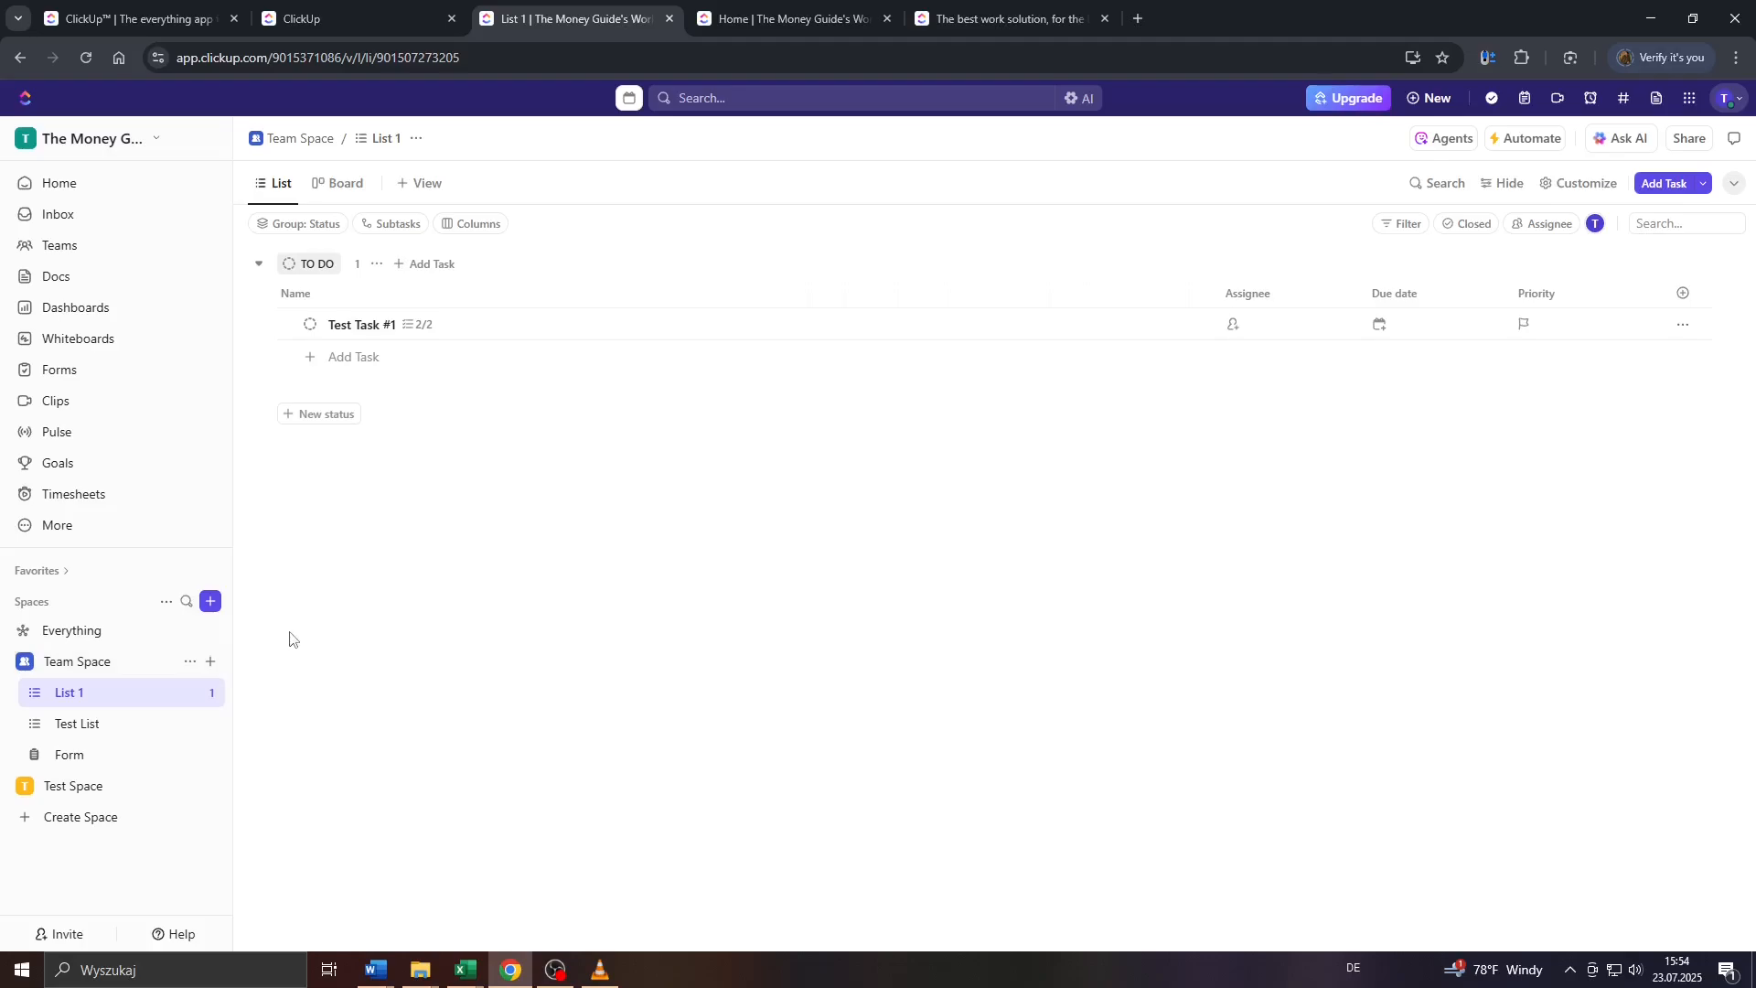
pyautogui.click(212, 661)
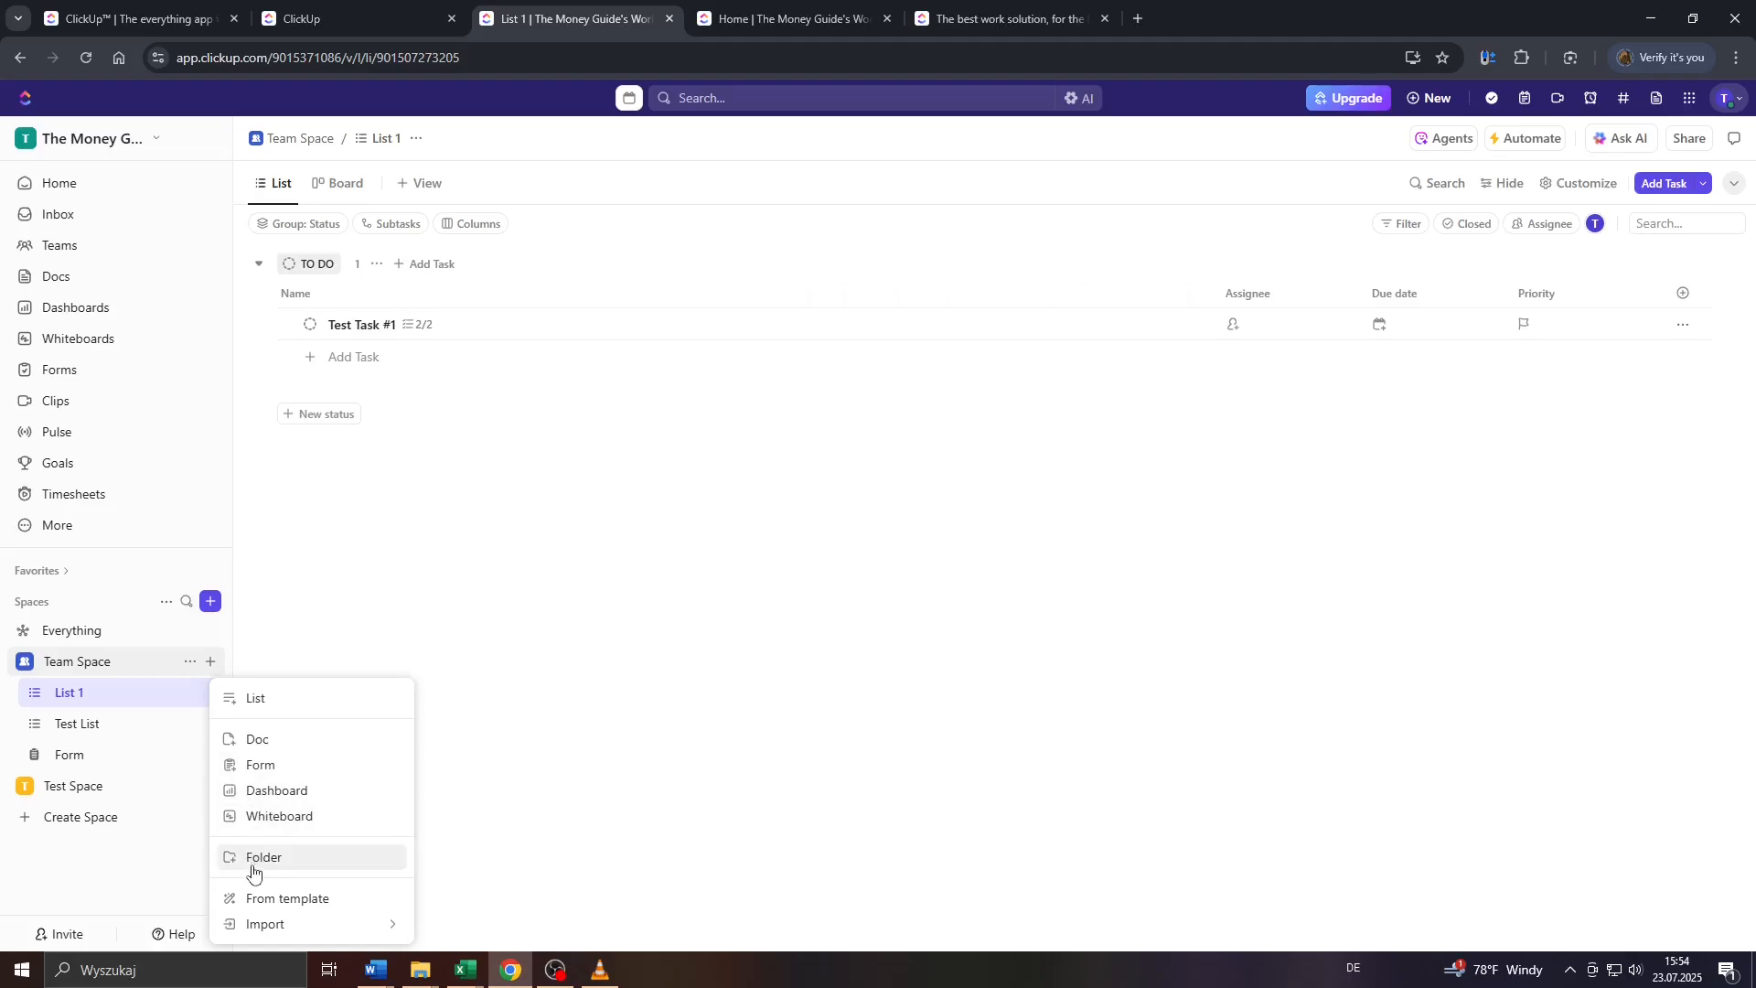
pyautogui.click(307, 615)
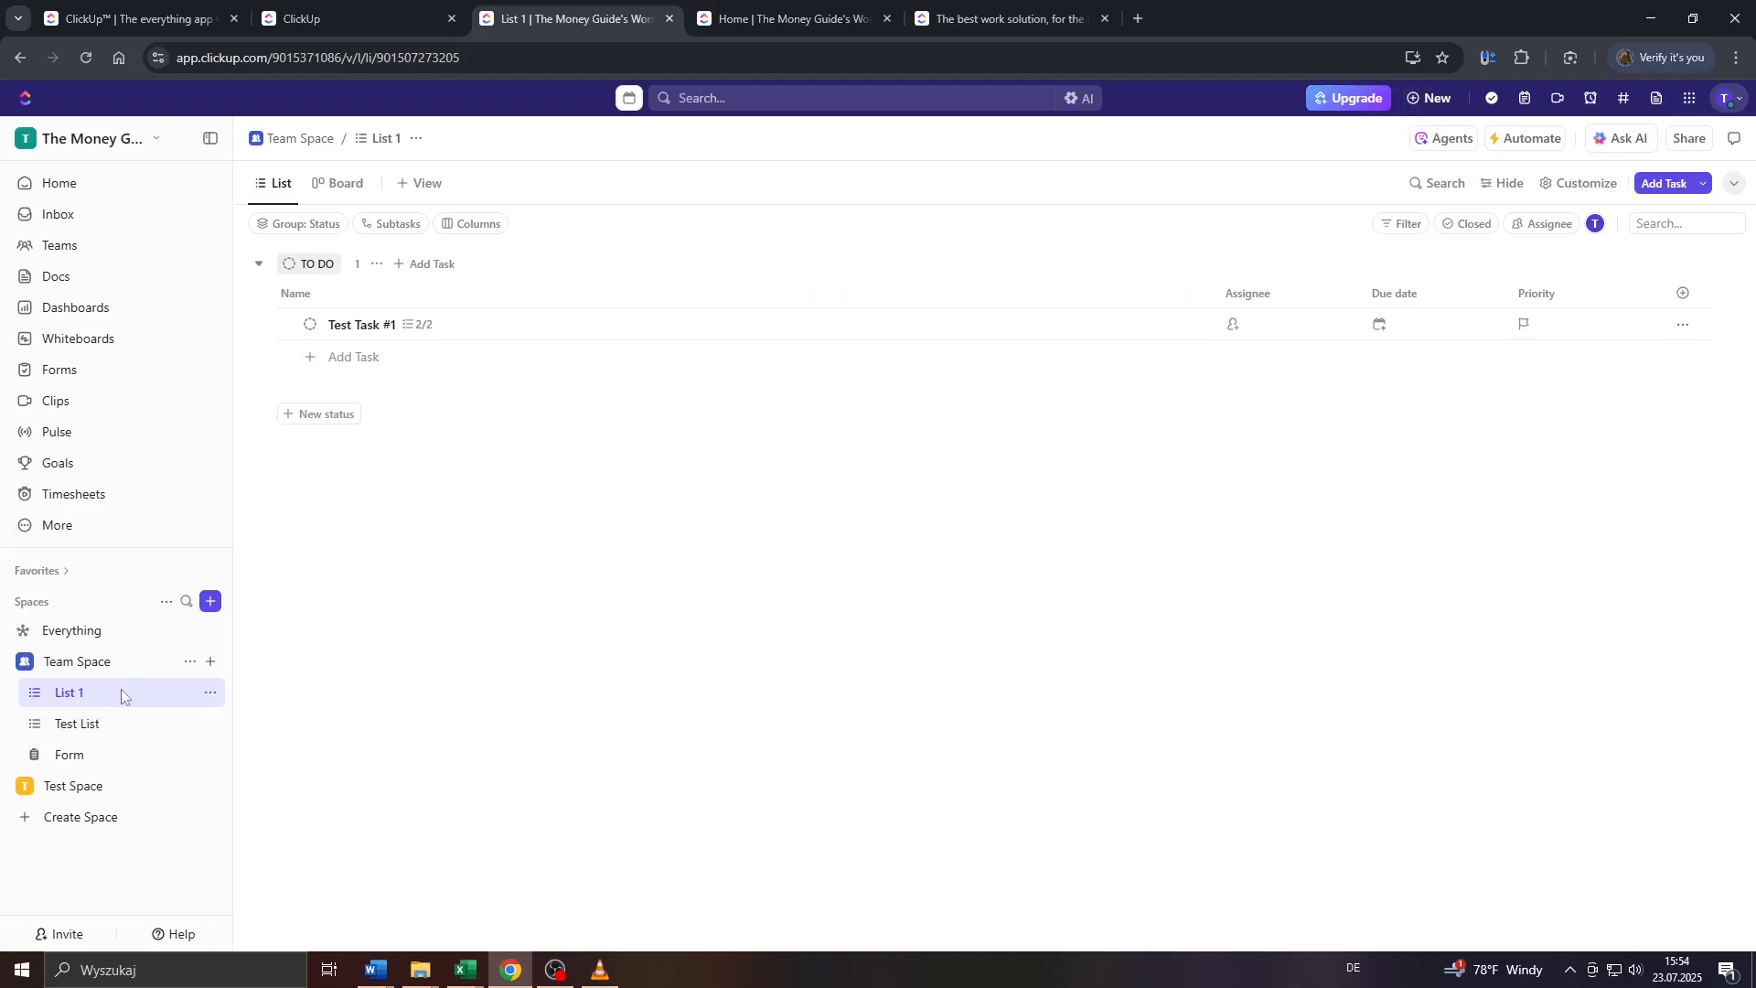
# - Start a new item, look at the Reminder and Chat forms, and return to the Task form
pyautogui.click(1443, 98)
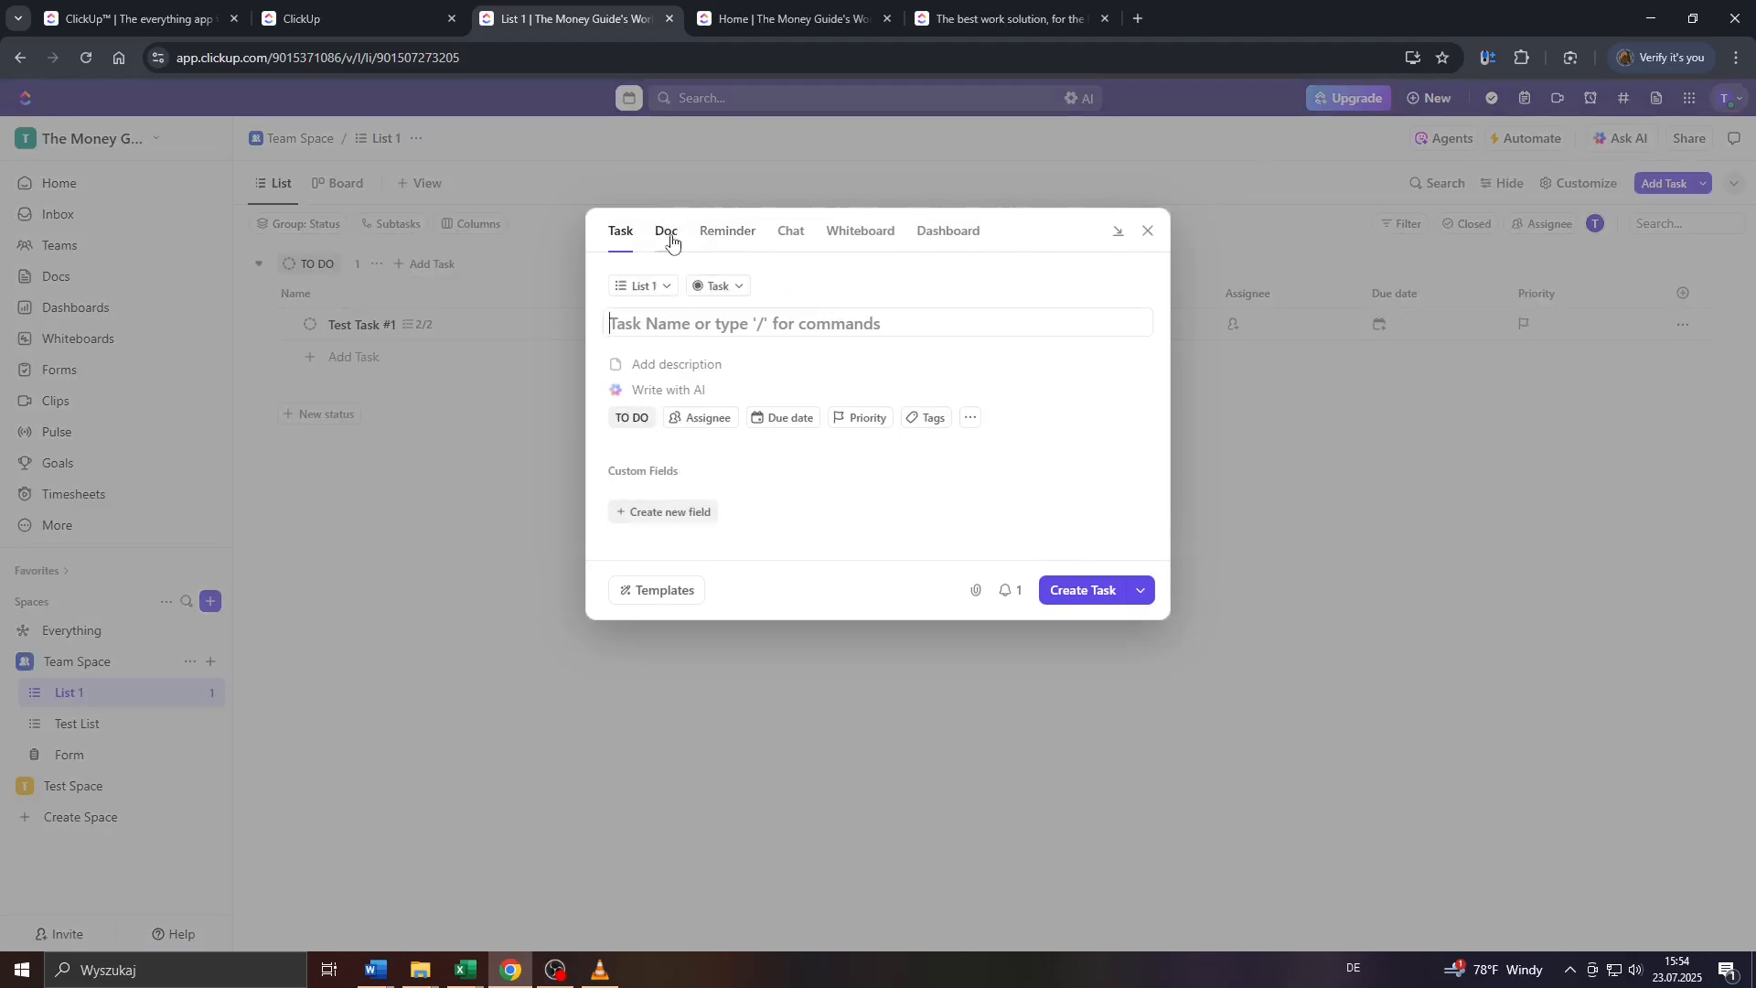
pyautogui.click(728, 232)
pyautogui.click(785, 233)
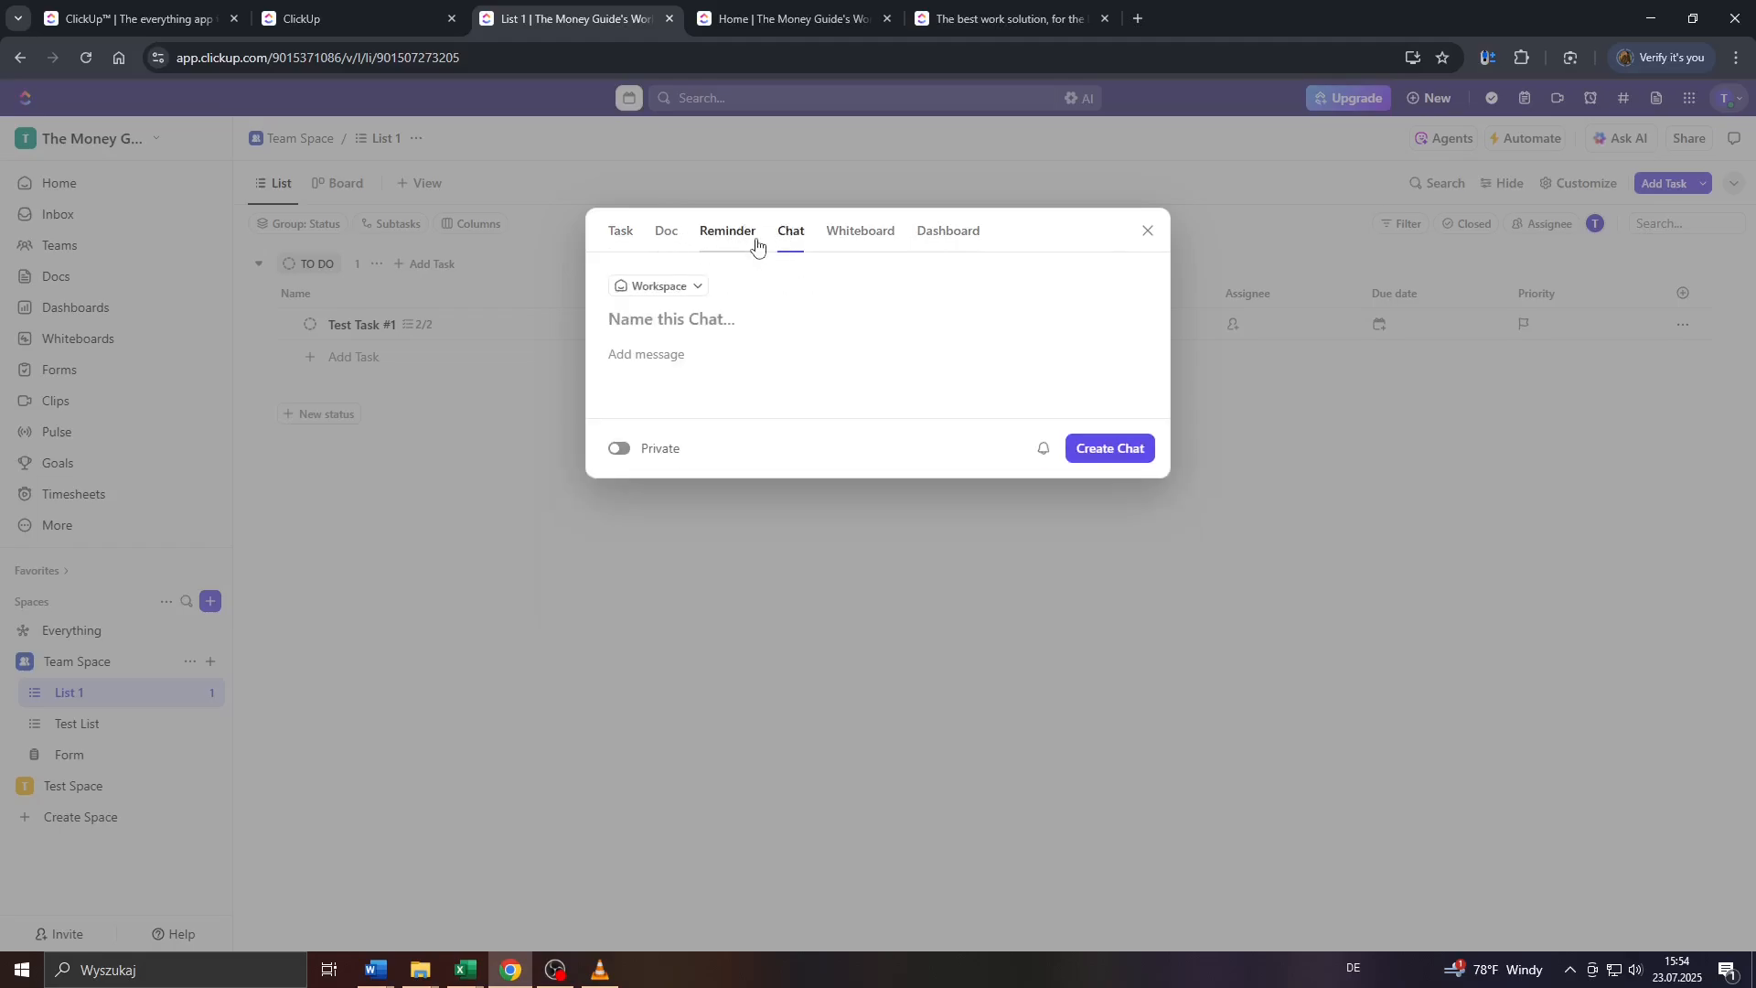
pyautogui.click(618, 231)
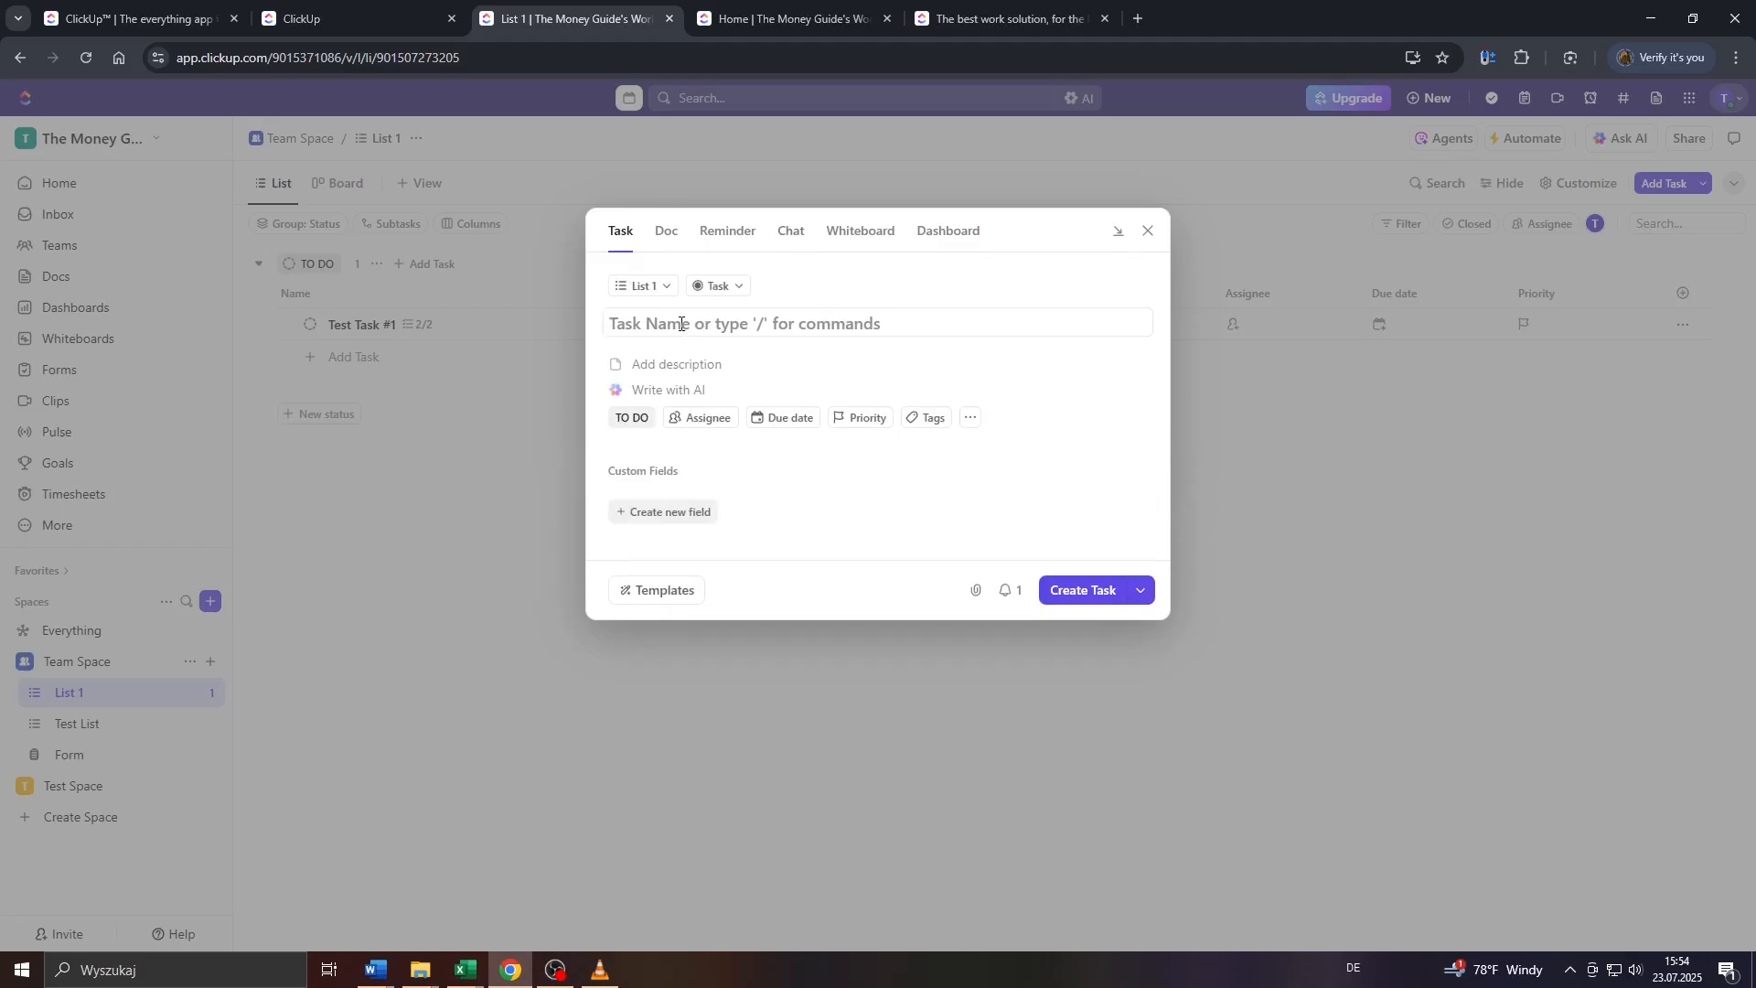
# - Name the new item Prepare Guest List in List 1 and choose Form Response as its task type
pyautogui.write('Pr')
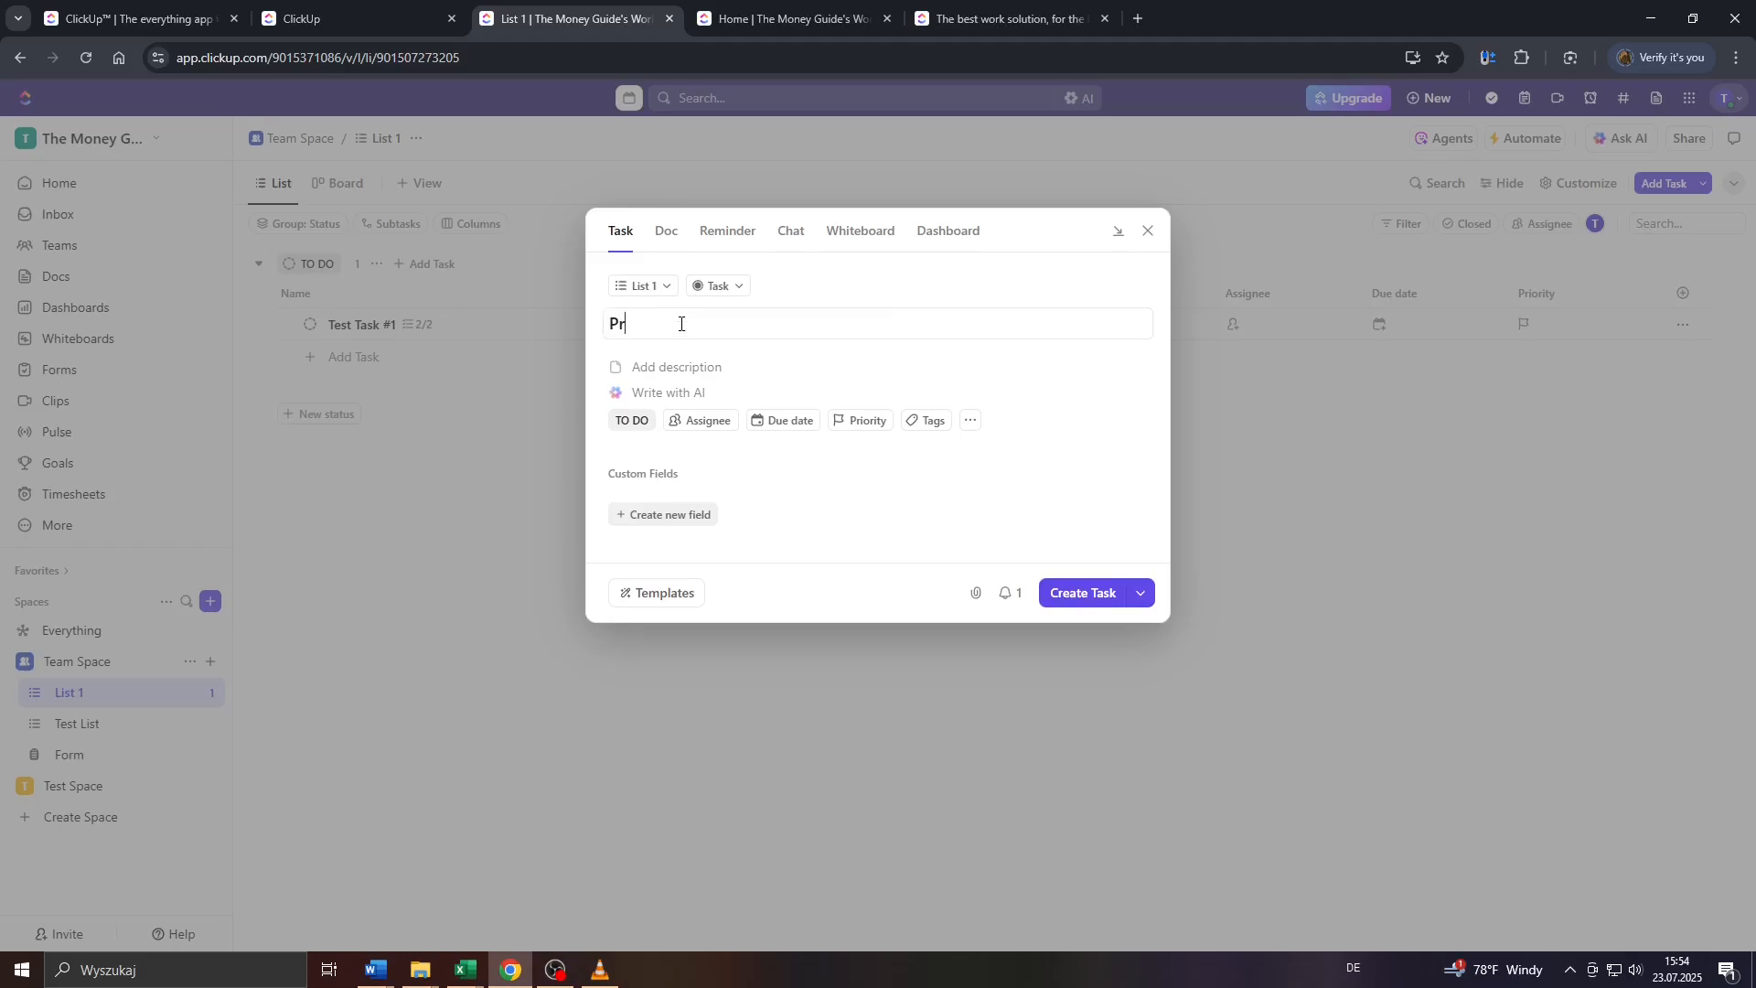
pyautogui.click(660, 288)
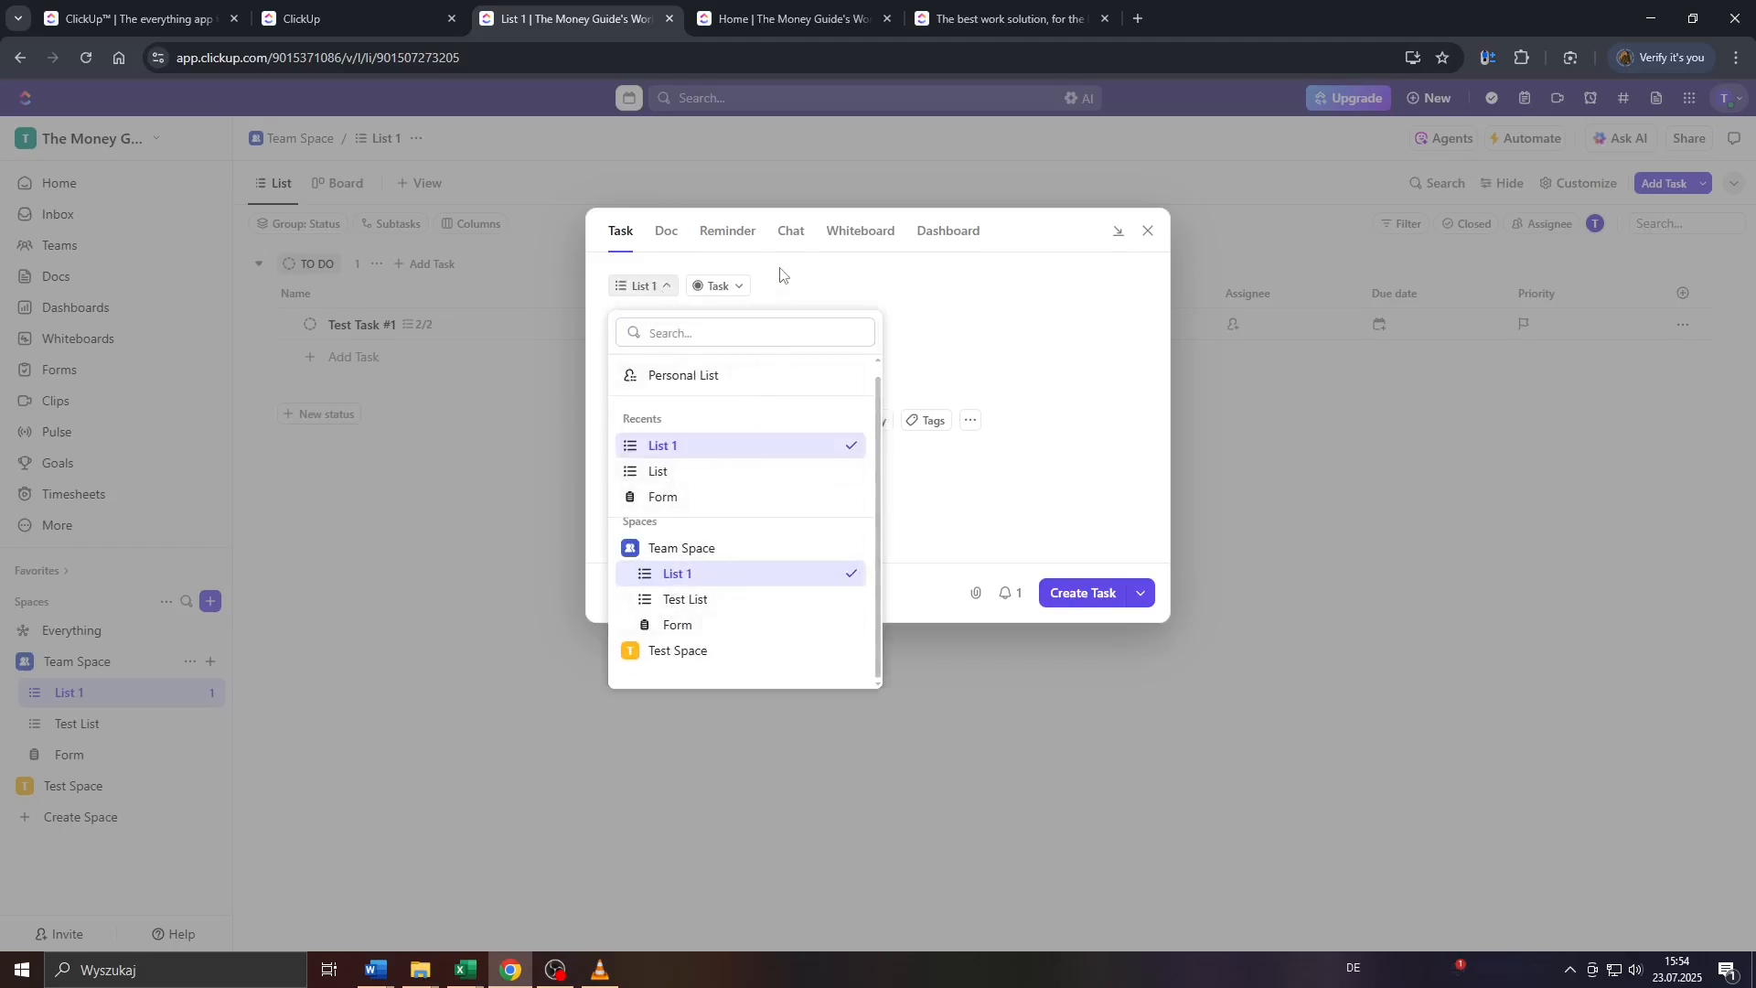
pyautogui.click(742, 309)
pyautogui.click(742, 287)
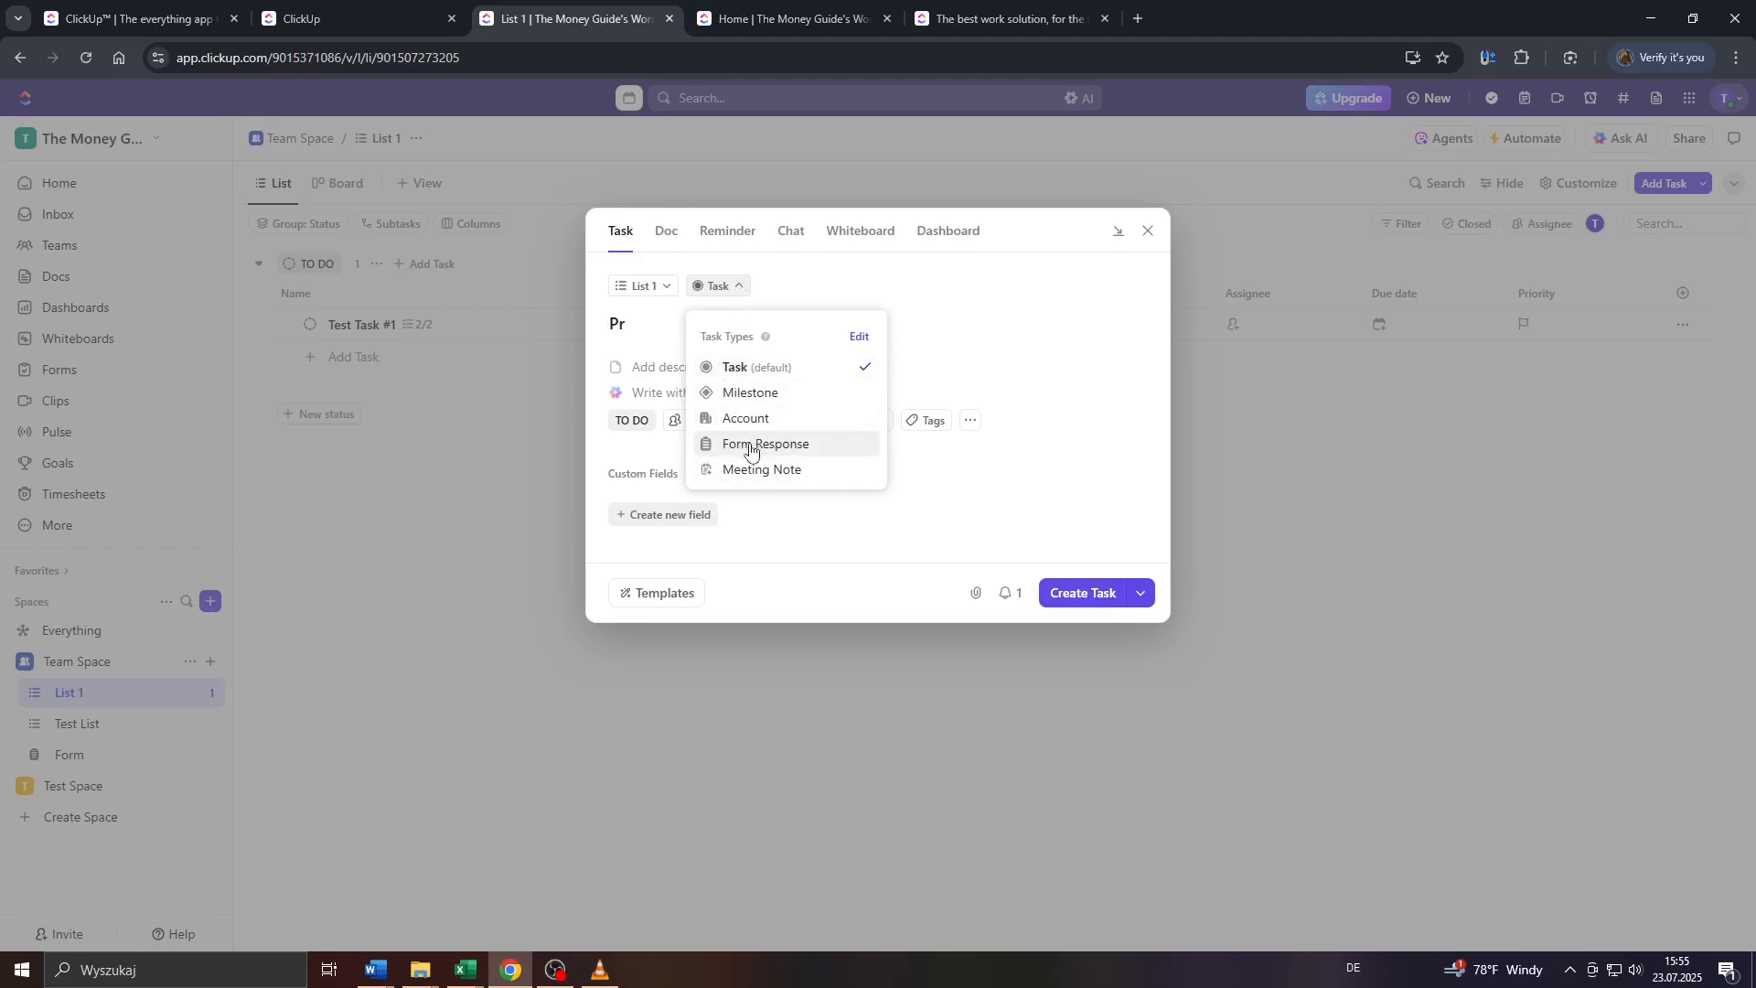
pyautogui.click(748, 445)
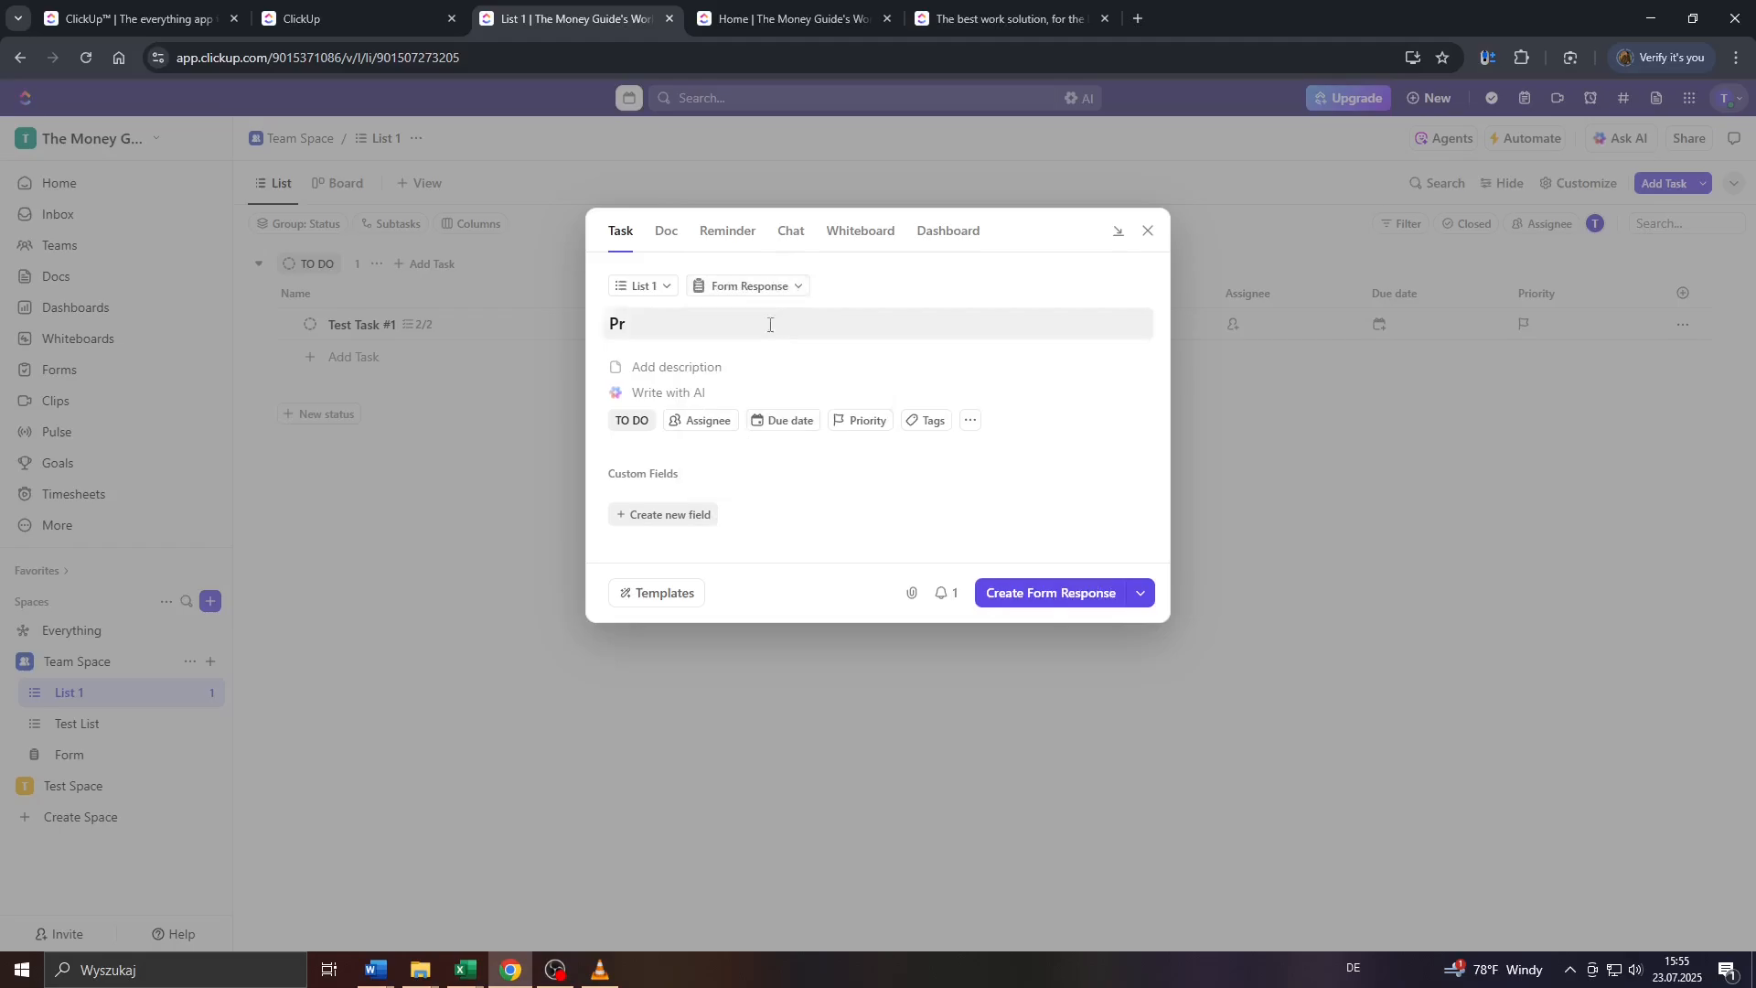
pyautogui.click(700, 327)
pyautogui.write('epa')
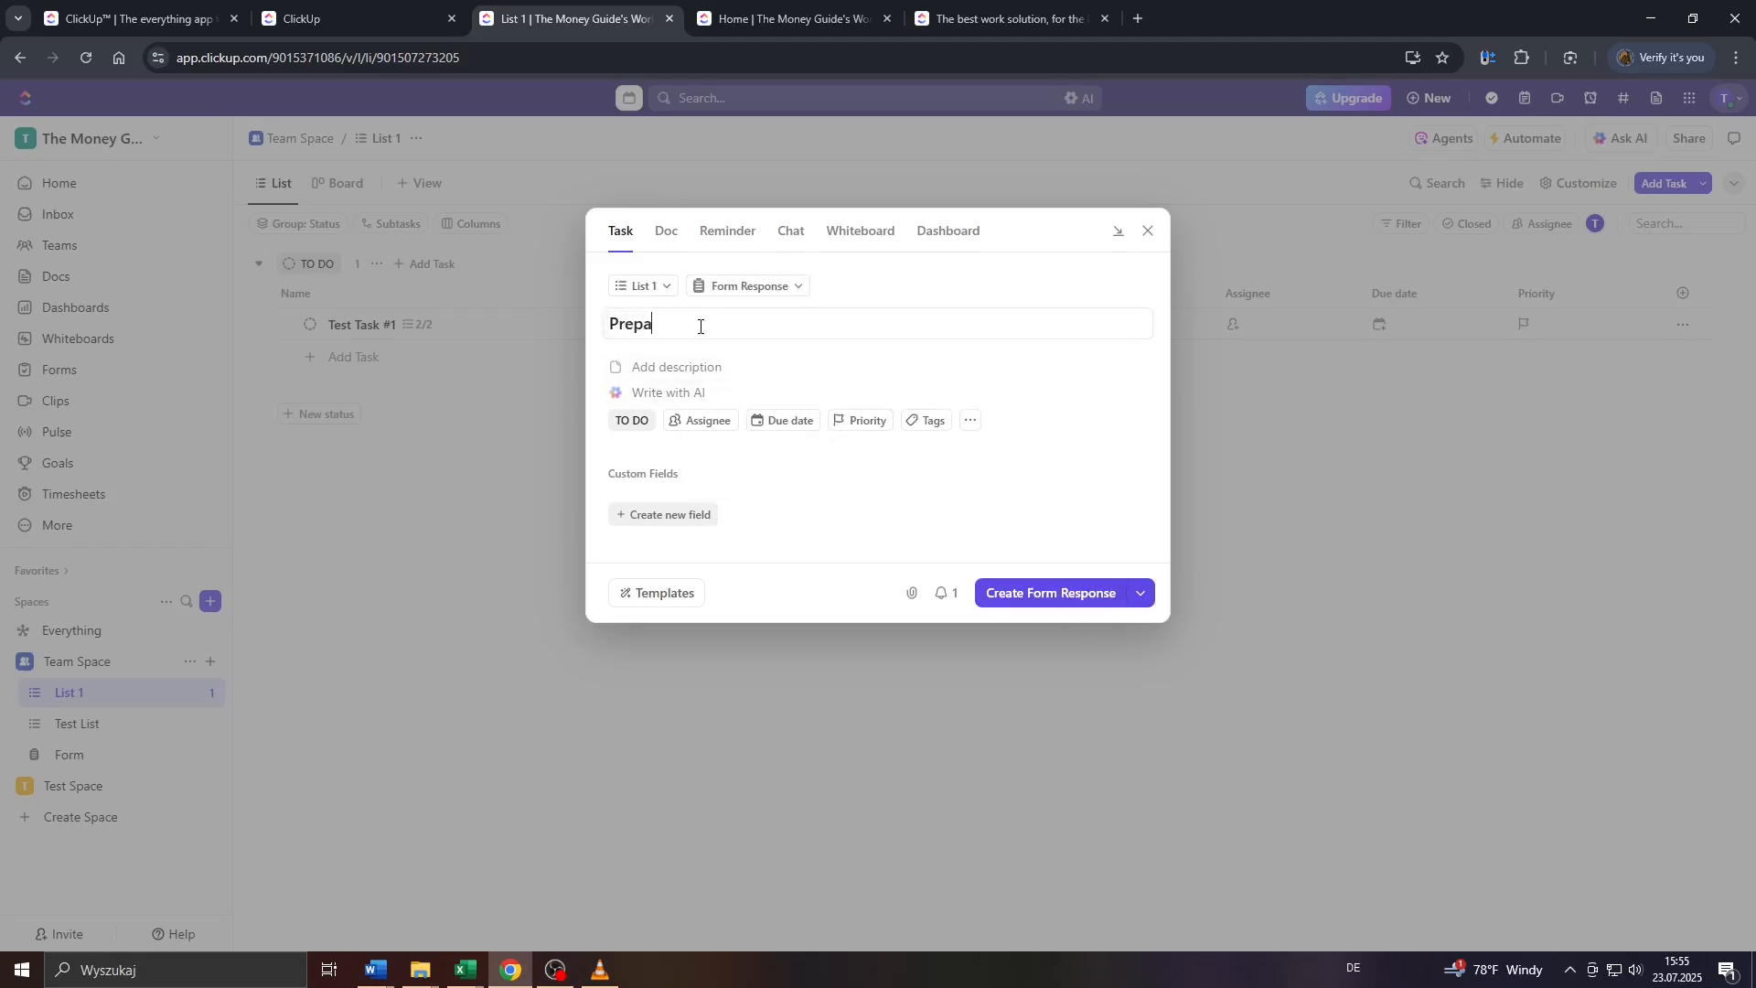
pyautogui.write('re Guest List')
# - Set the Prepare Guest List item's type to the default Task and view its description field
pyautogui.click(777, 286)
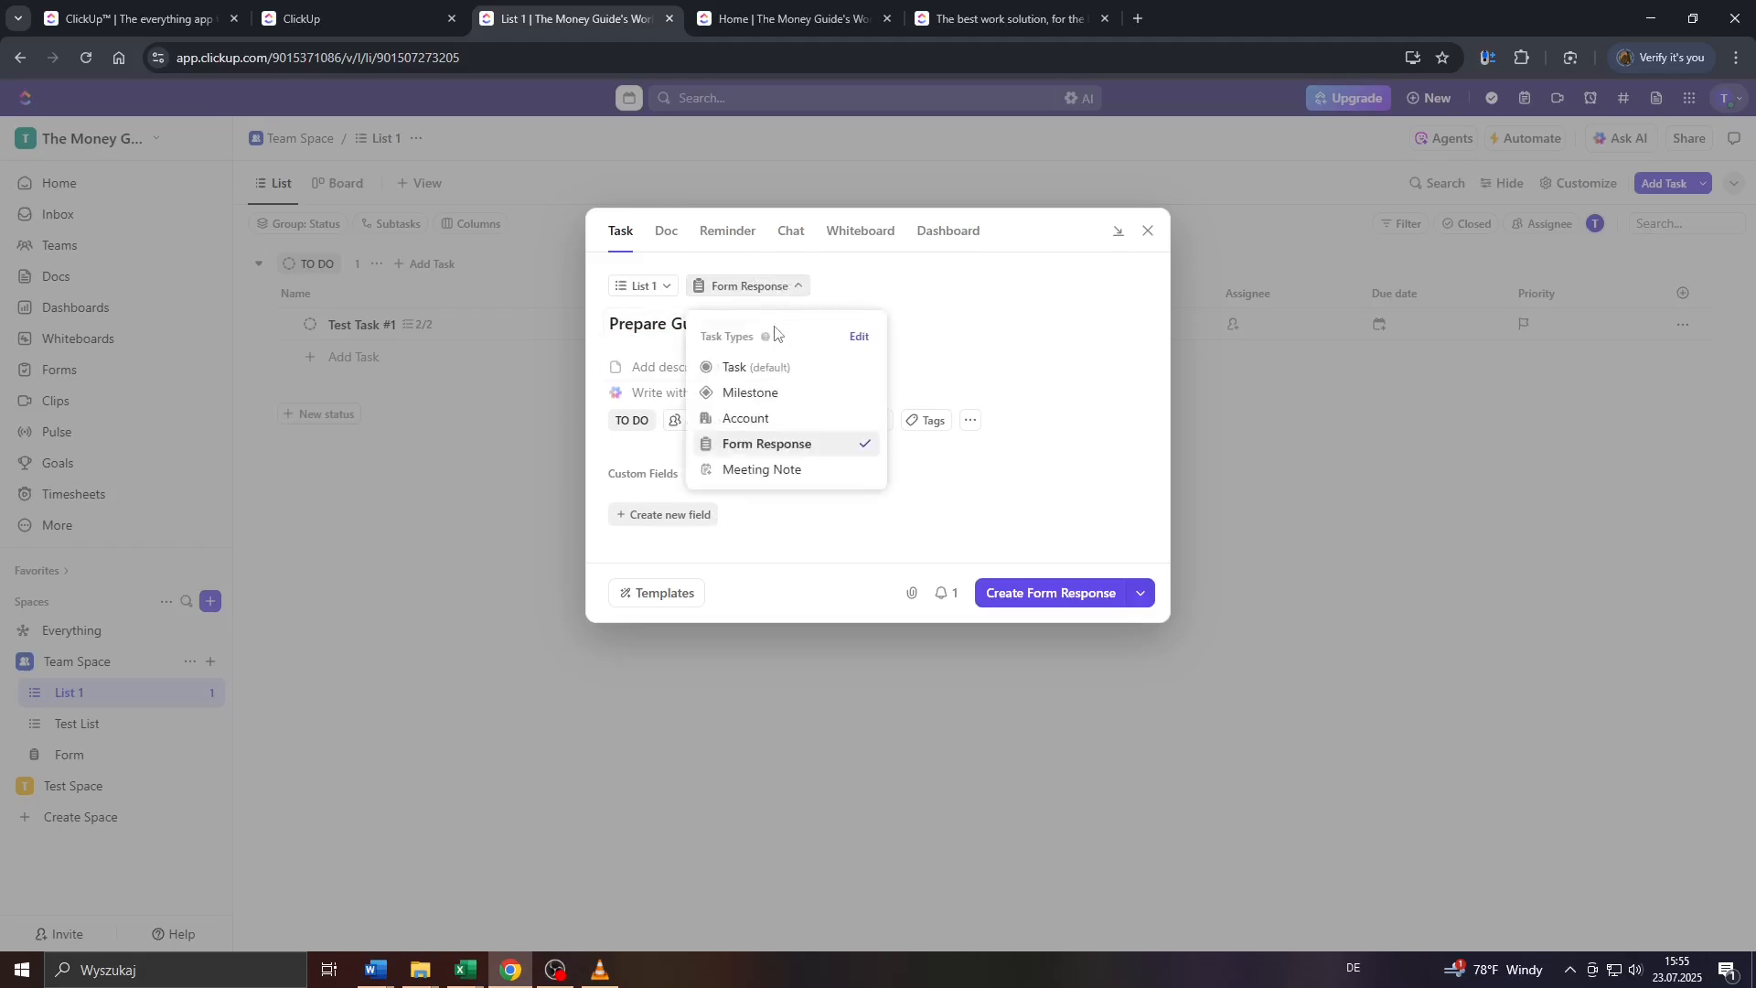
pyautogui.click(759, 365)
pyautogui.moveTo(747, 331); pyautogui.dragTo(590, 325)
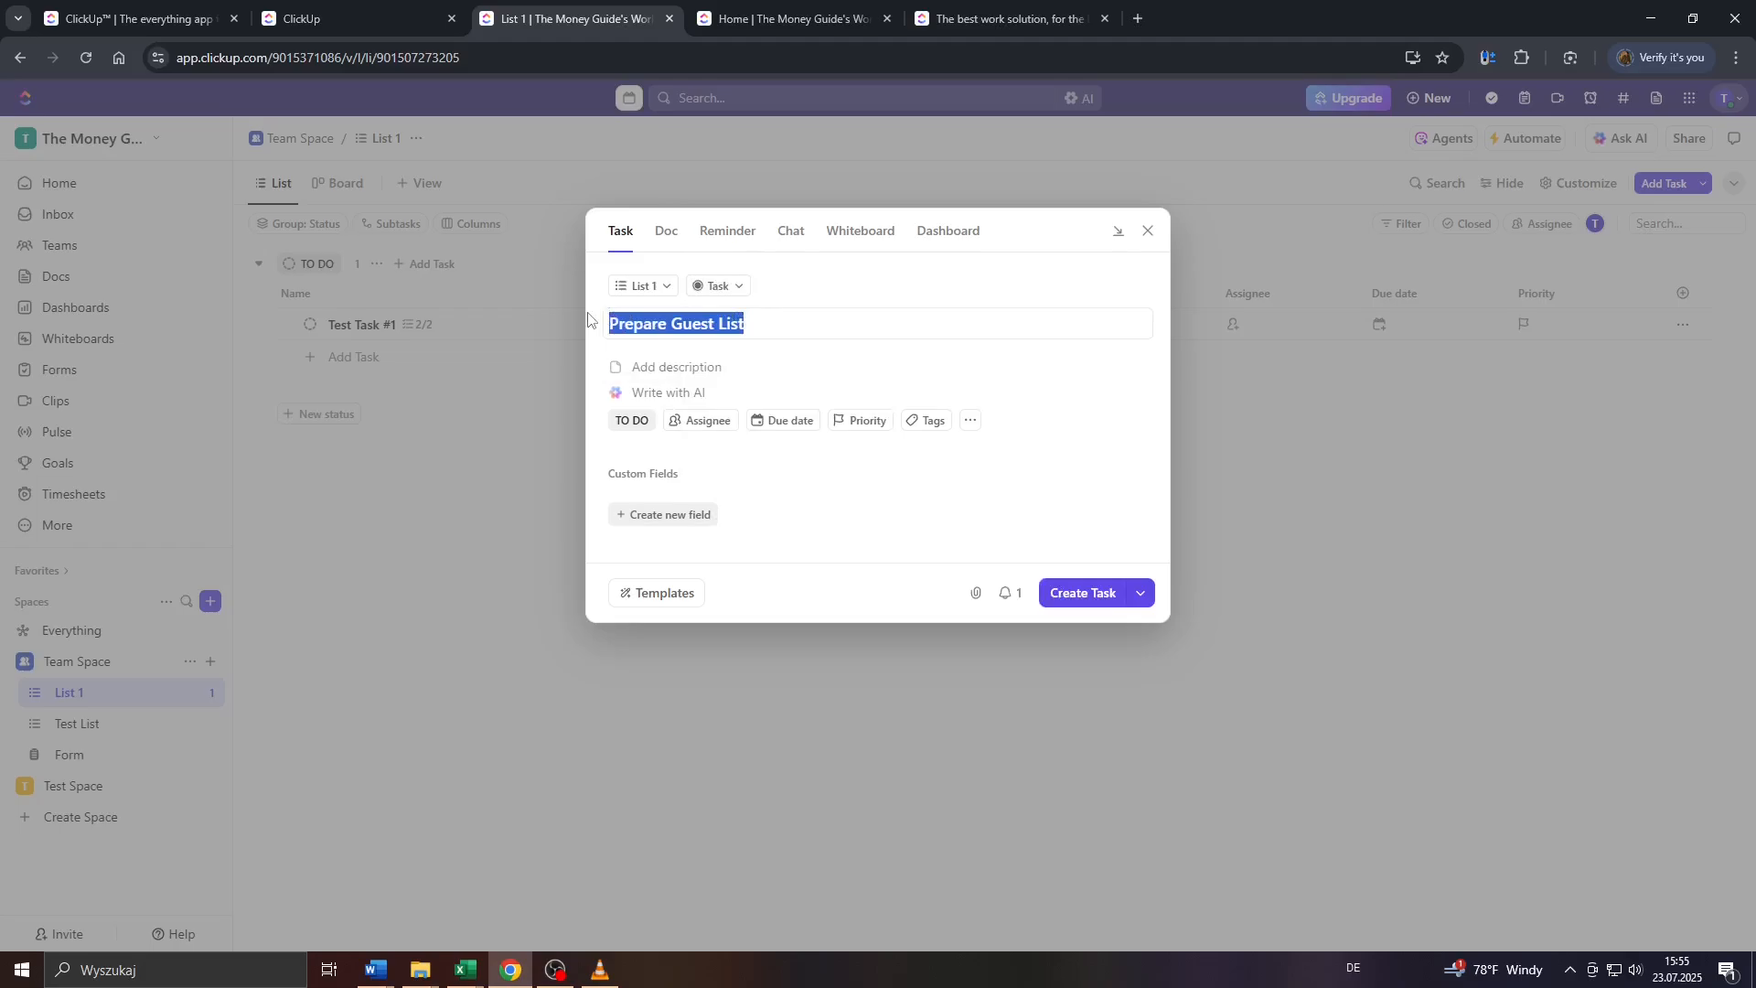
pyautogui.click(698, 371)
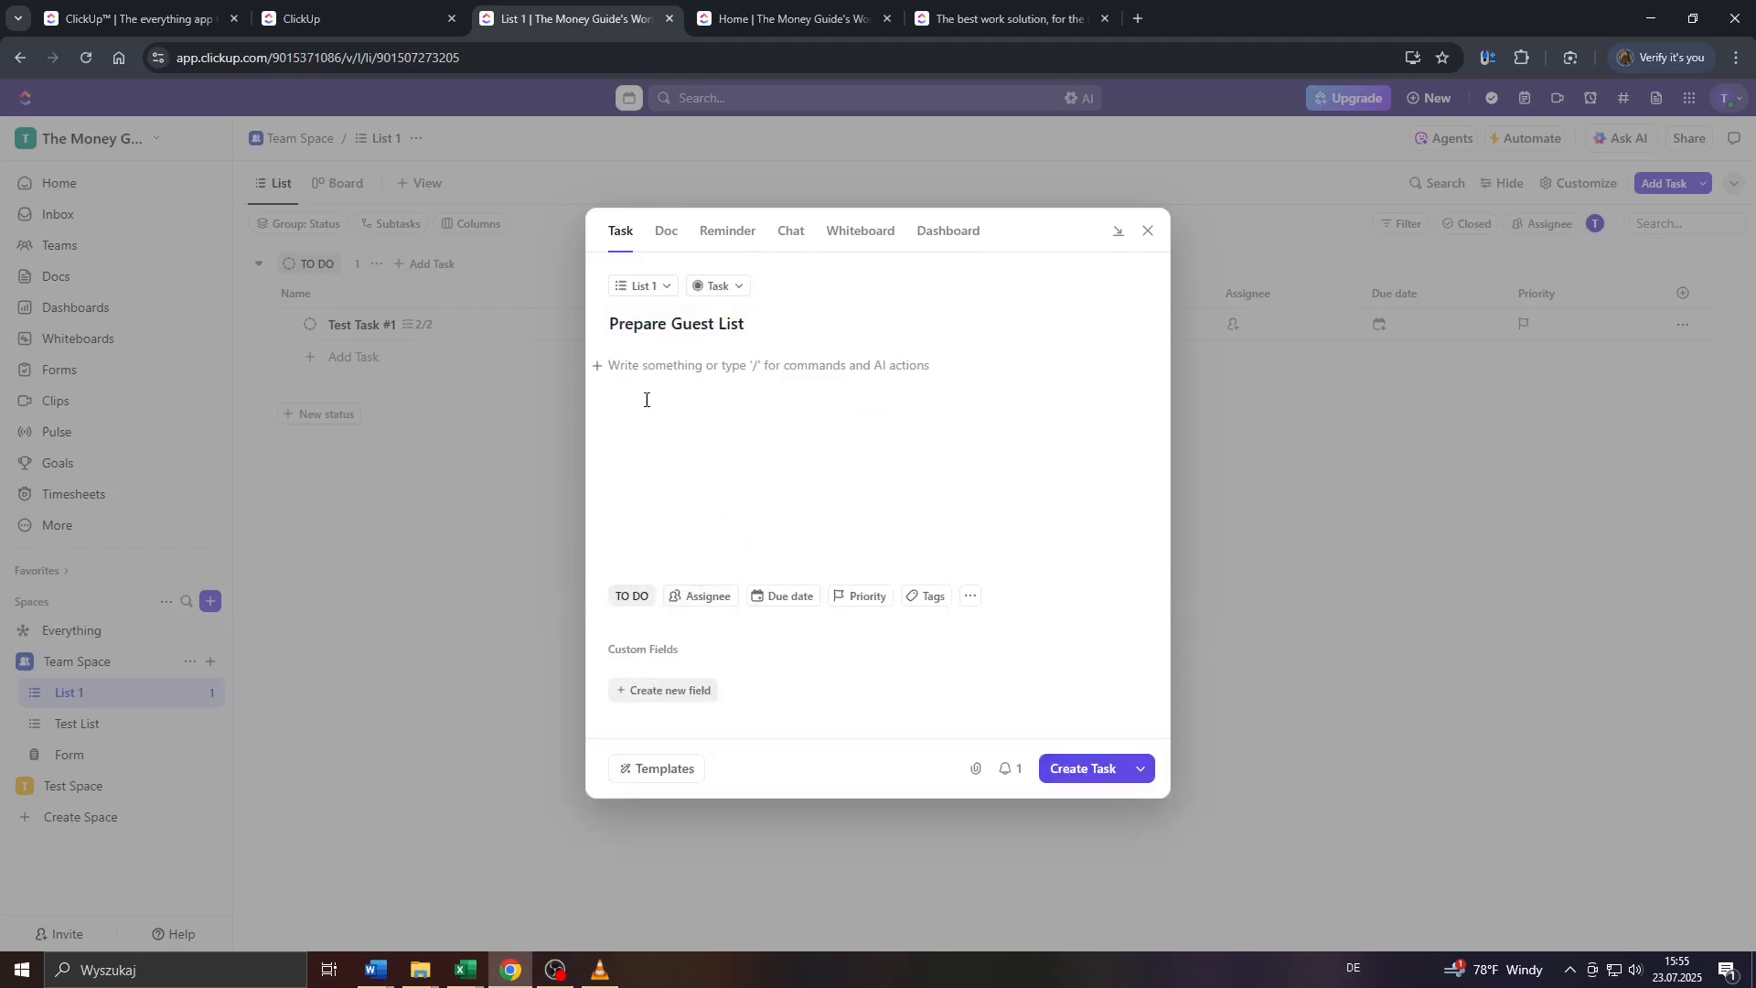
pyautogui.click(675, 631)
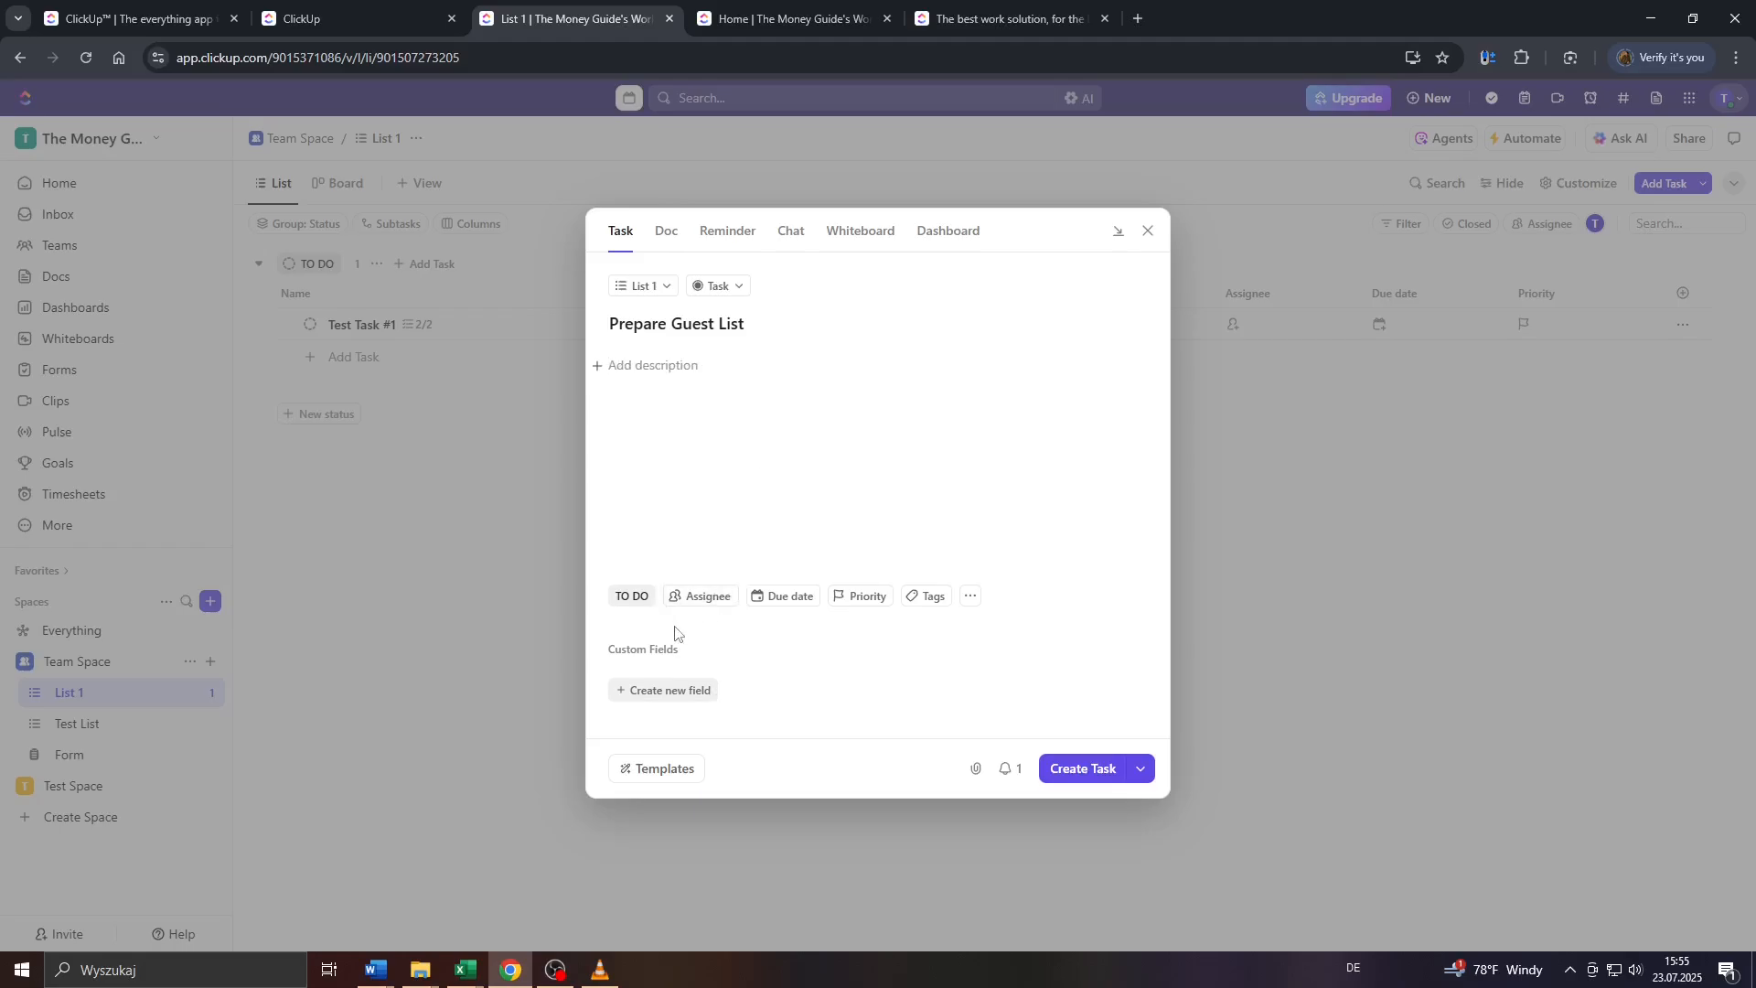
# - Set the status of the Prepare Guest List task to In Progress
pyautogui.click(637, 600)
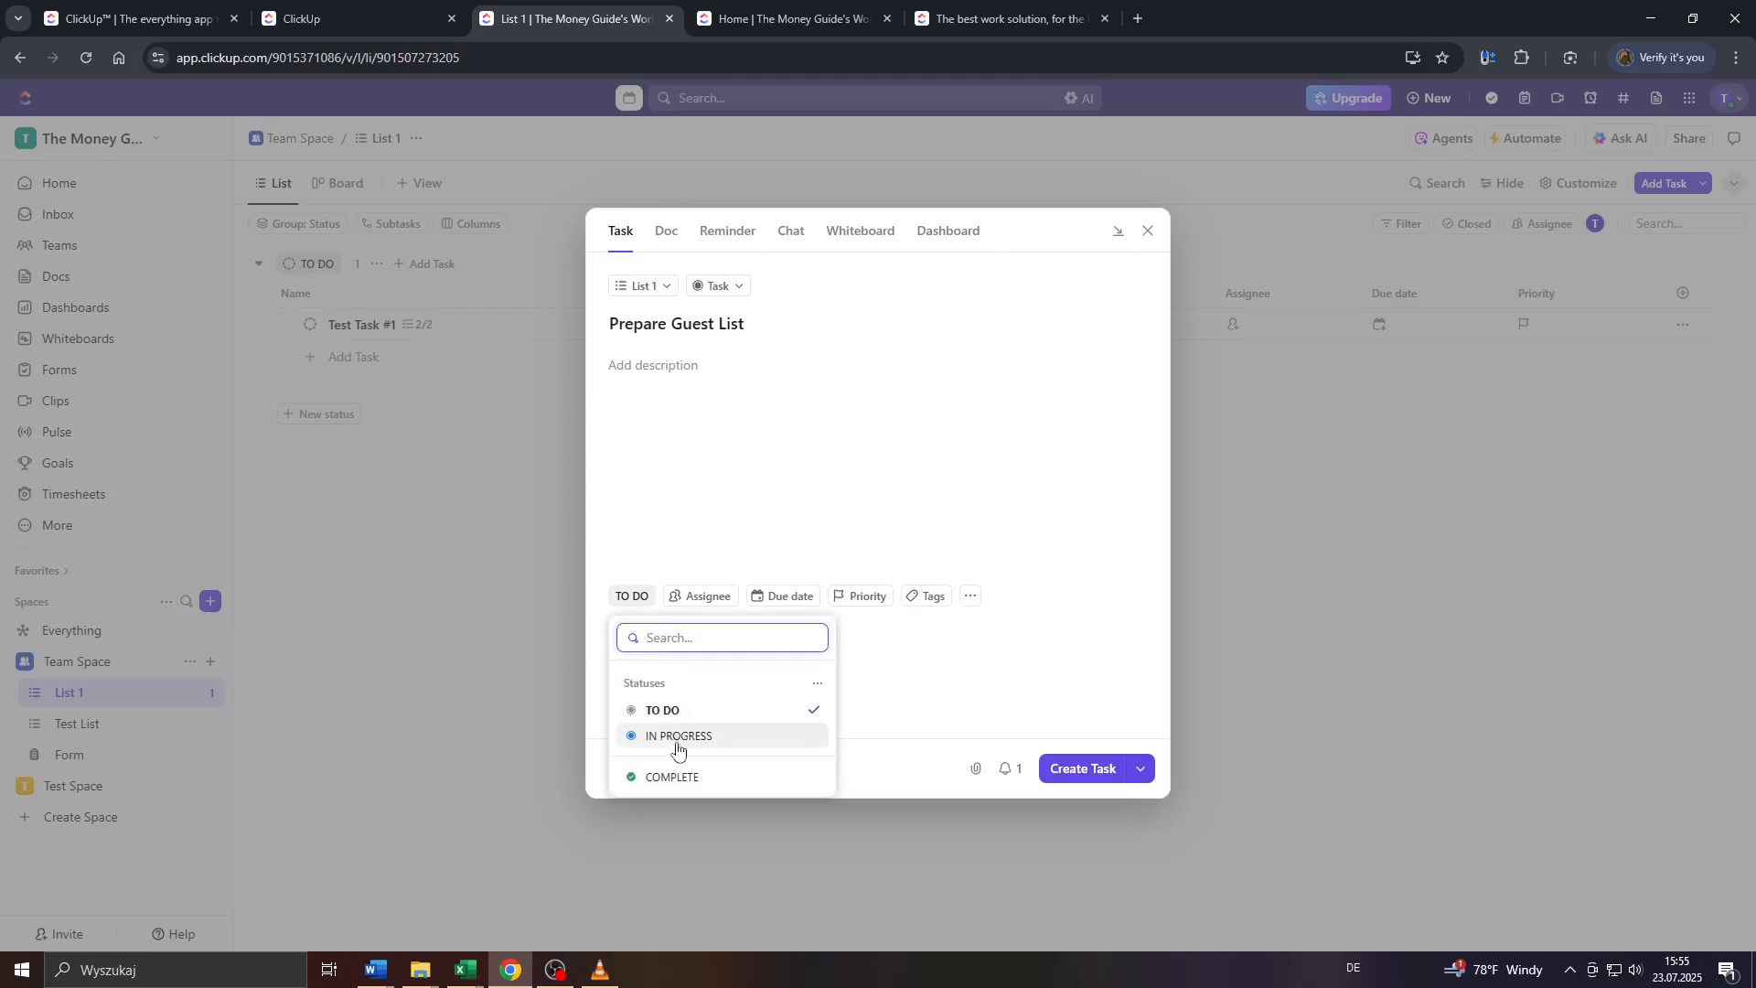
pyautogui.click(674, 710)
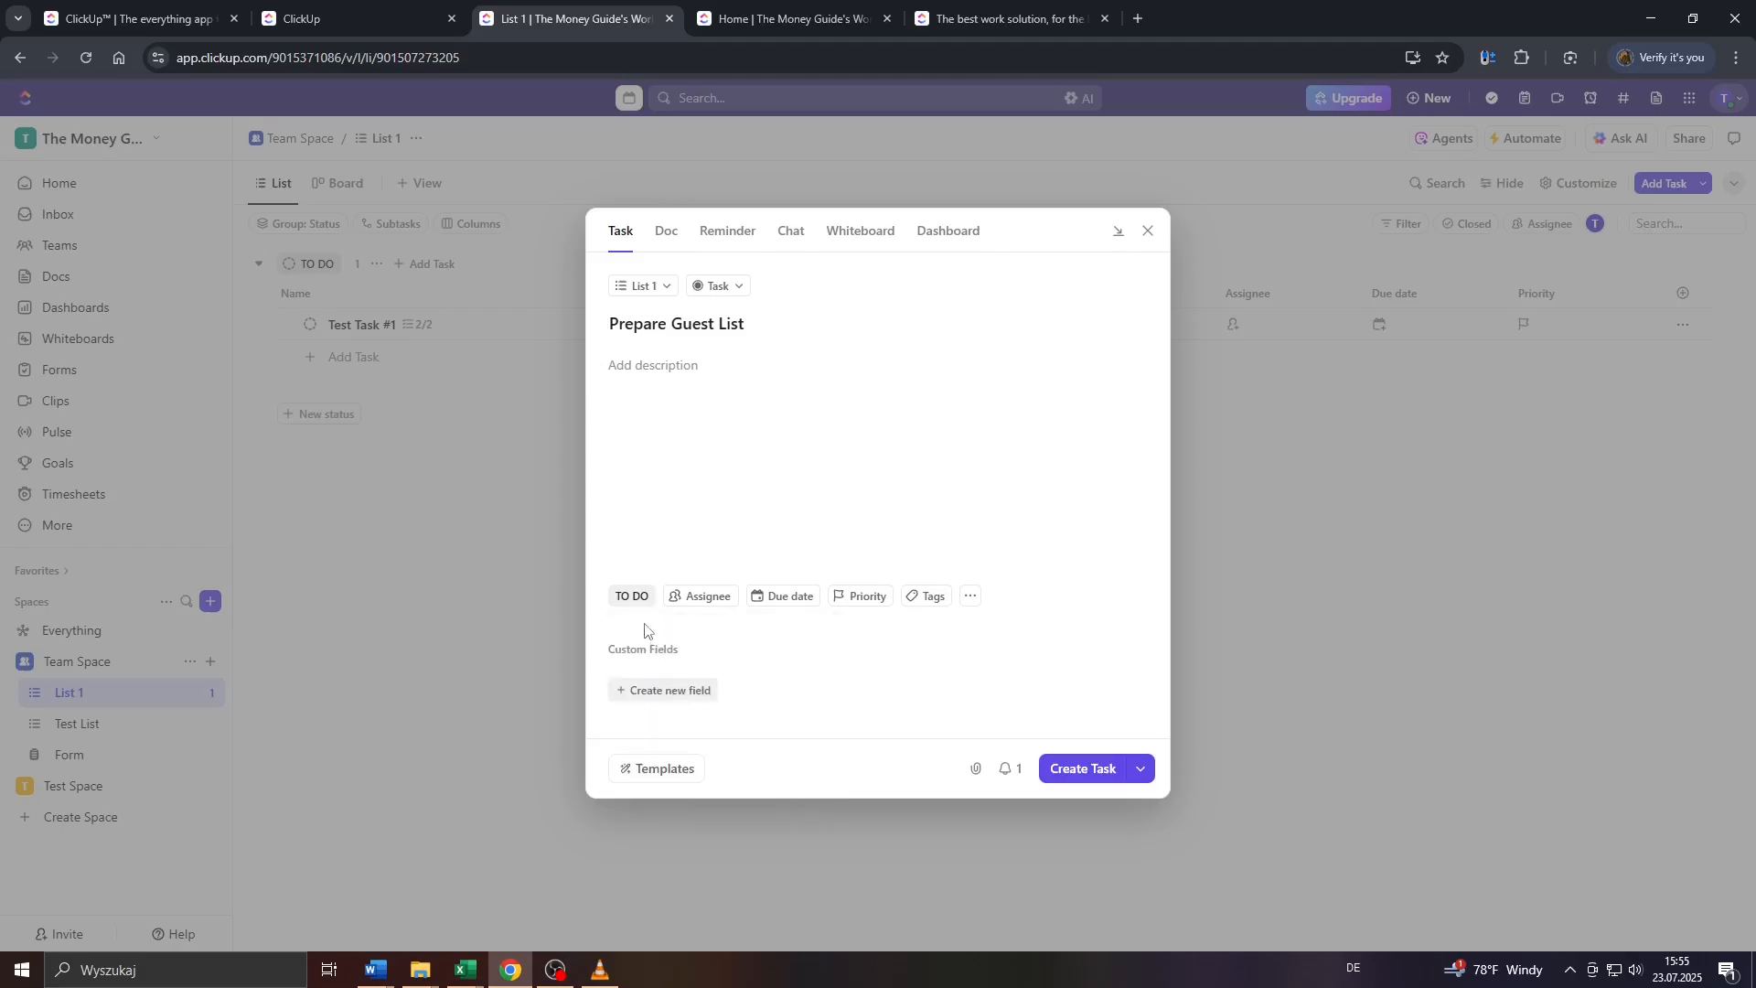
pyautogui.click(636, 600)
pyautogui.click(679, 734)
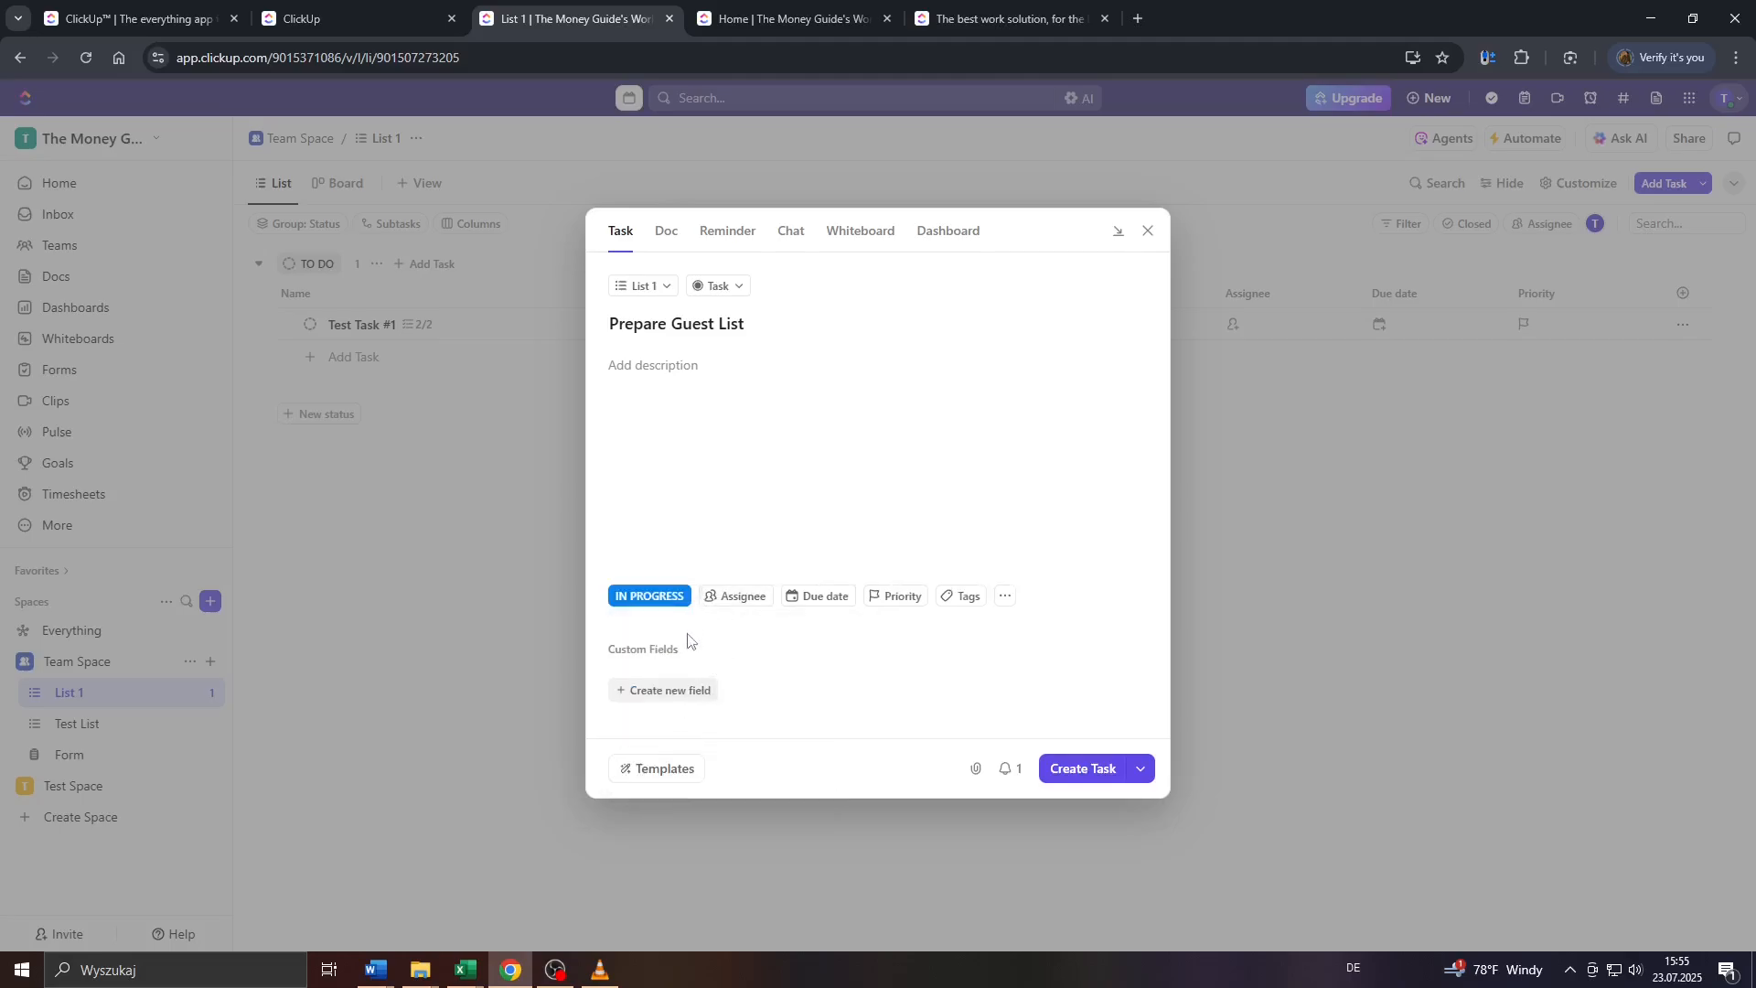
# - Assign the task to the other listed workspace member and view the people and teams available as assignees
pyautogui.click(730, 610)
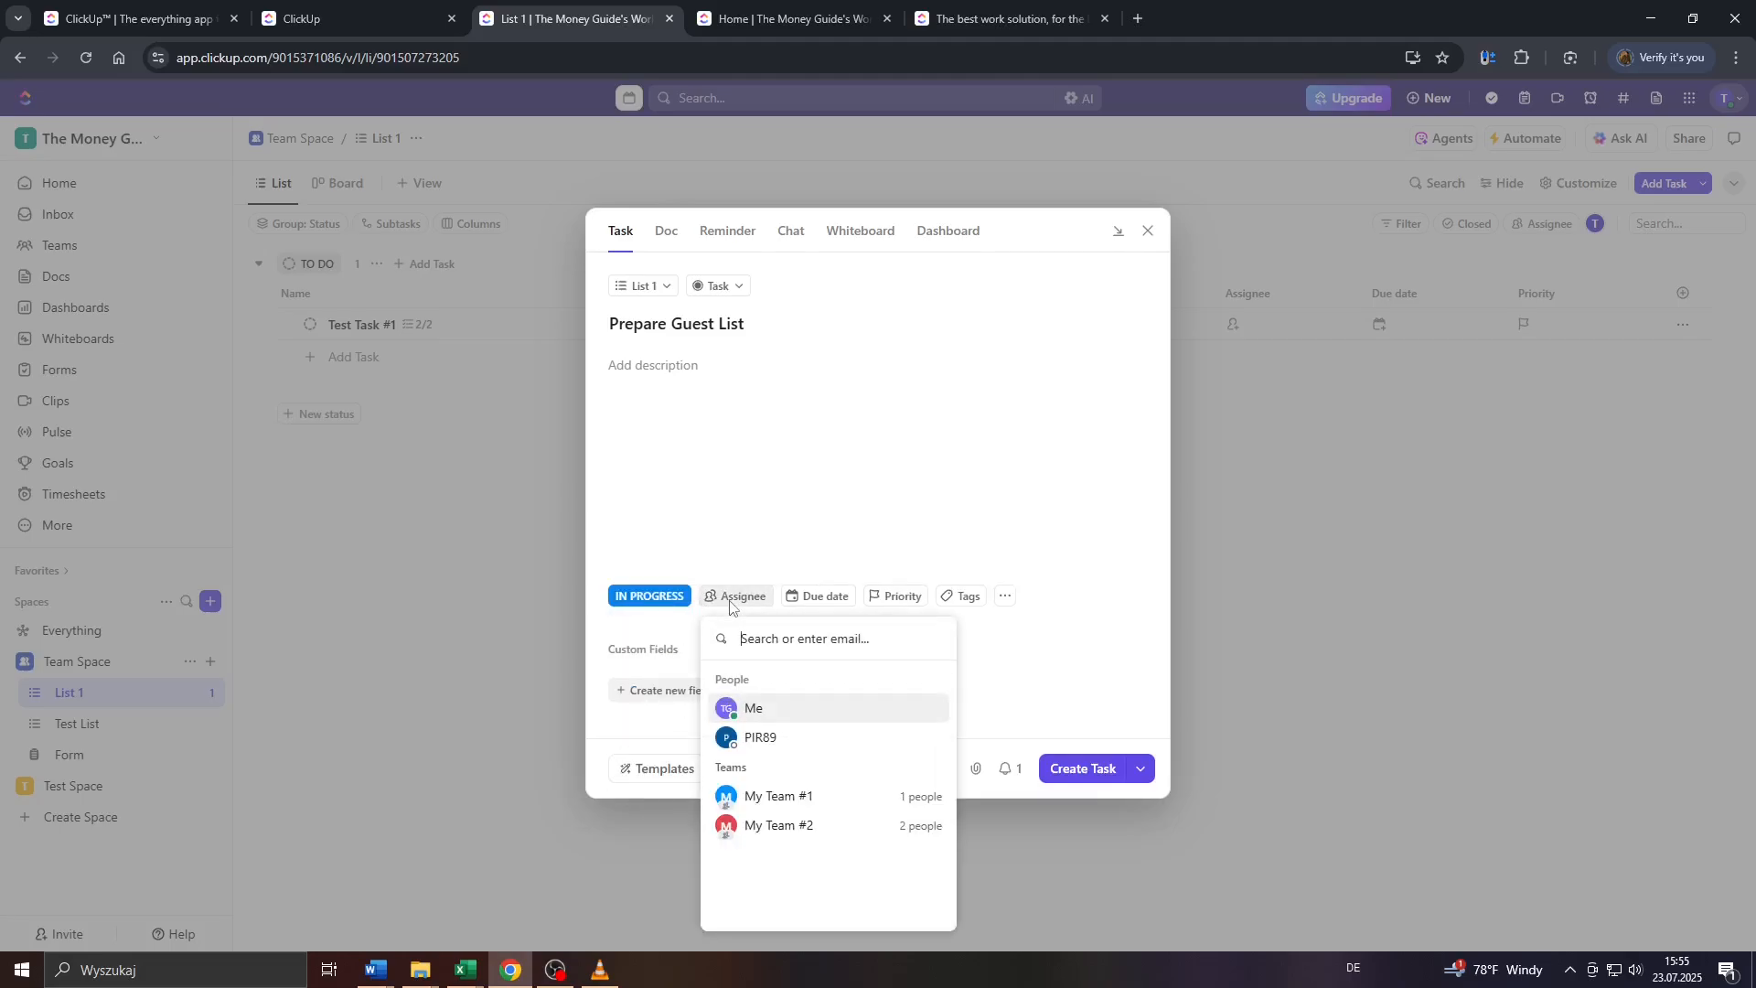
pyautogui.click(757, 741)
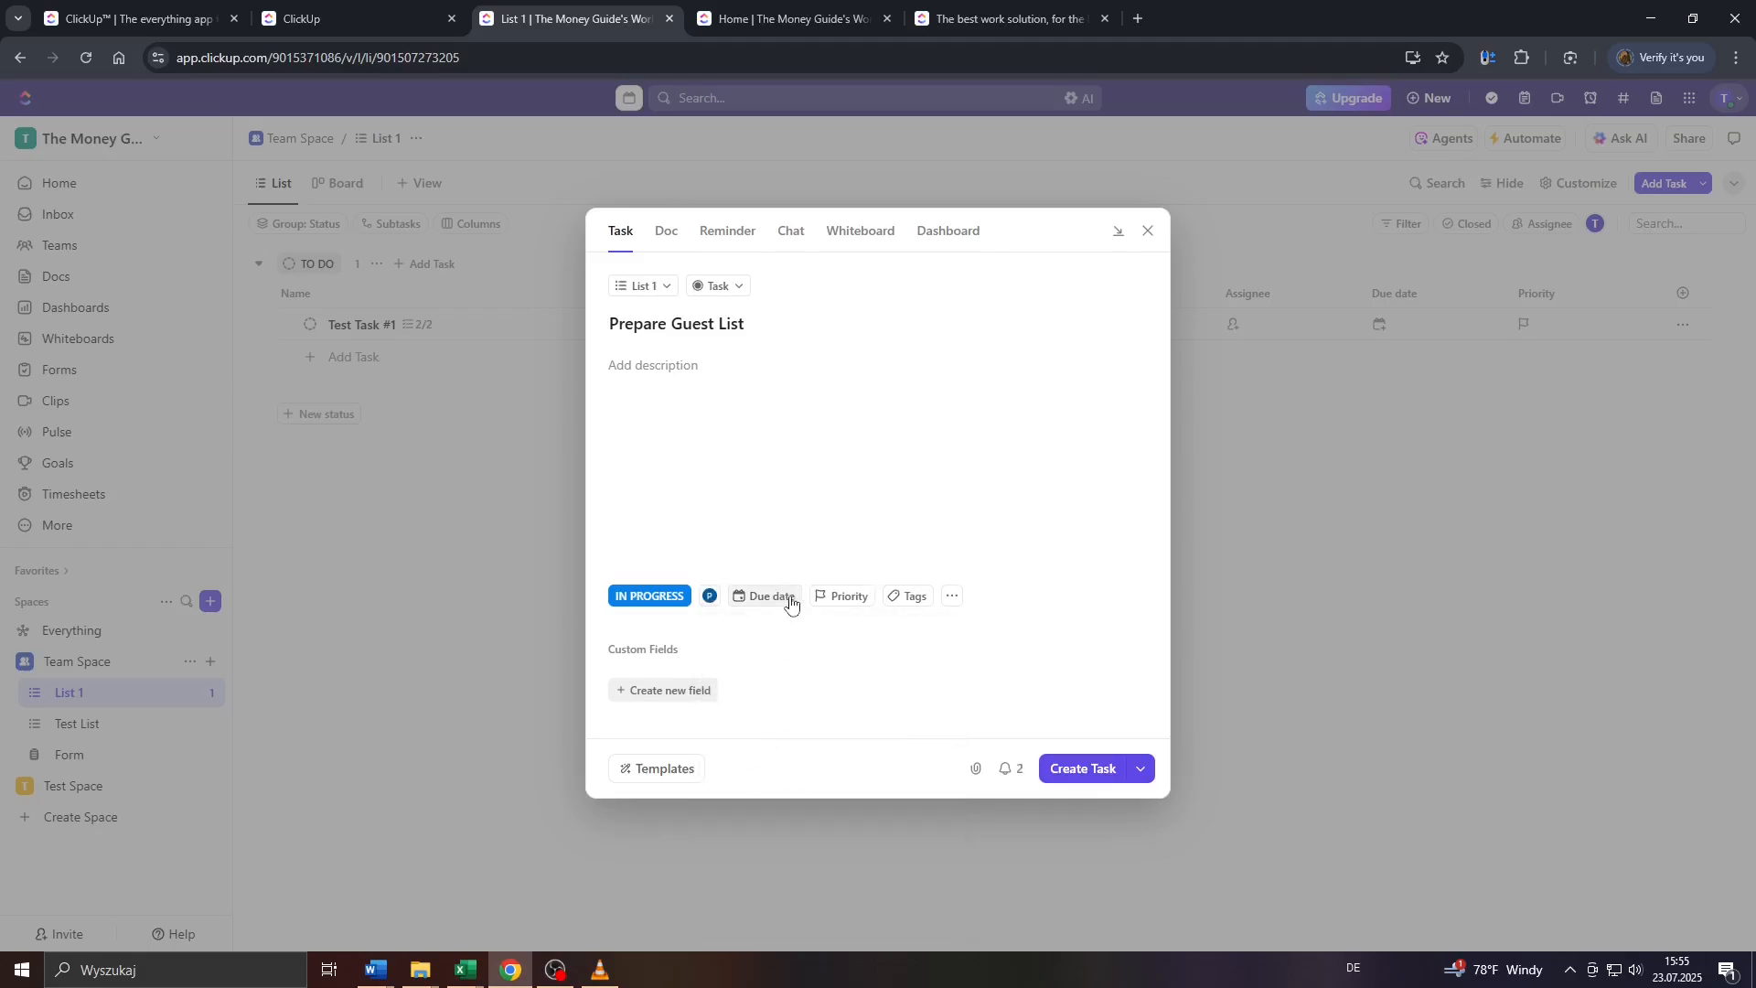
pyautogui.click(709, 596)
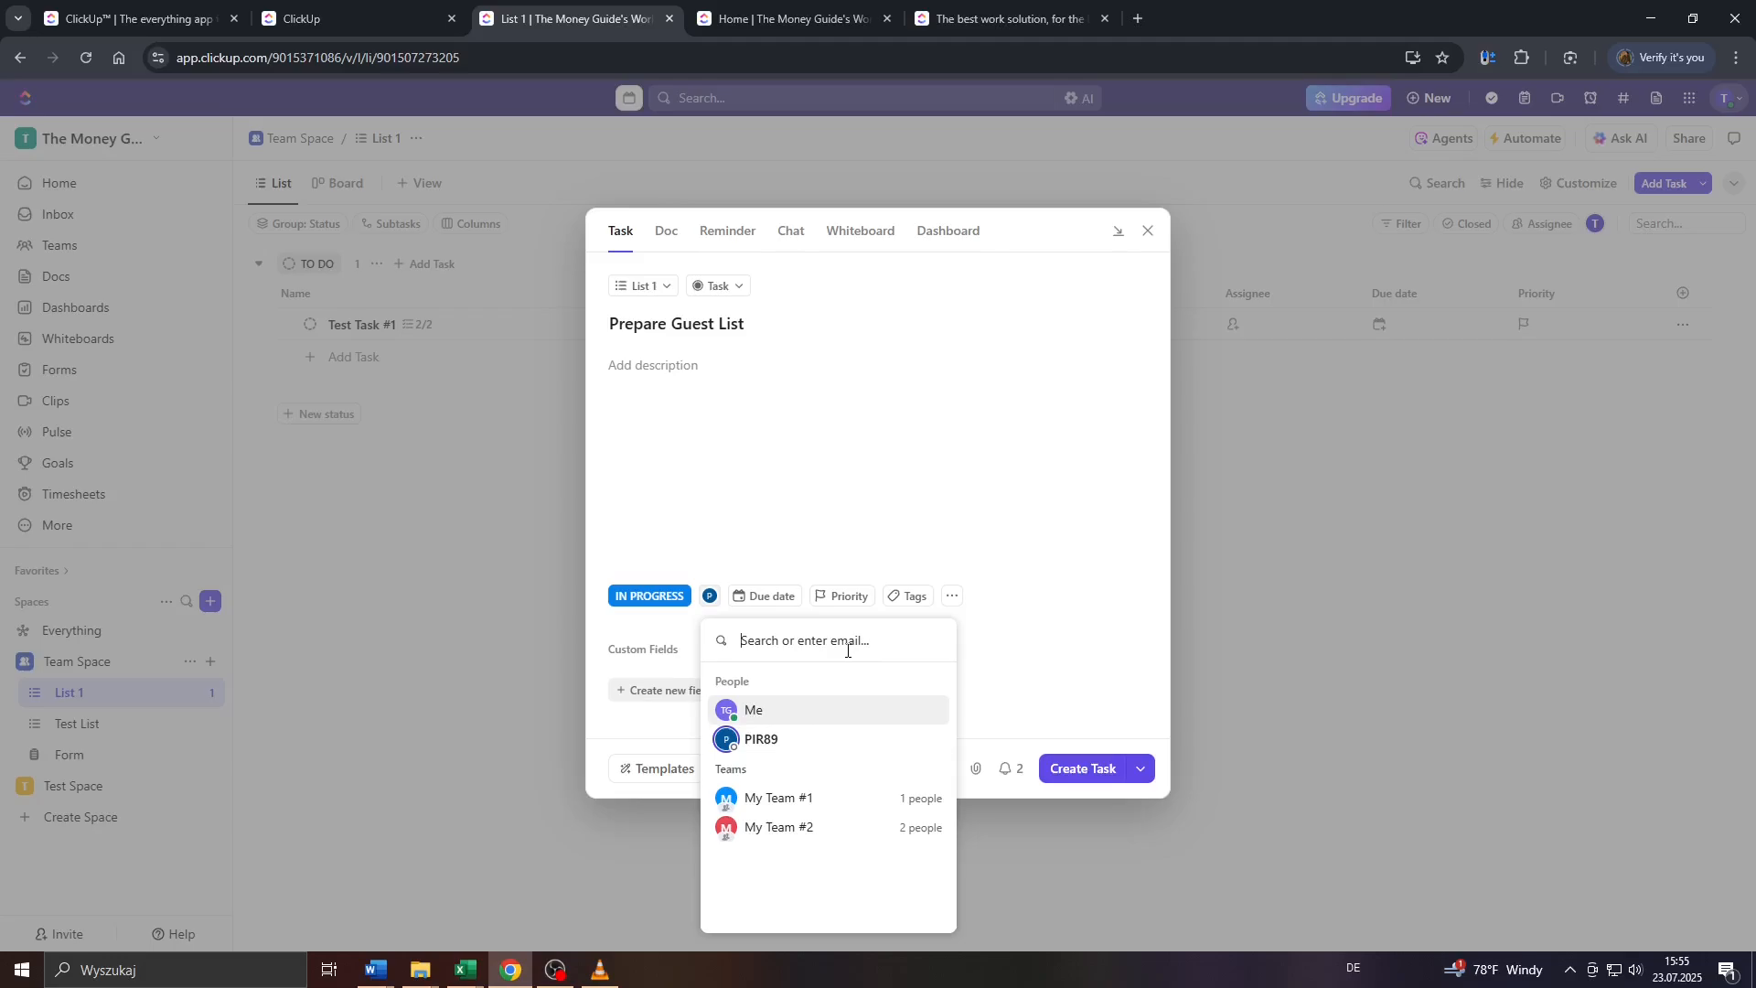
pyautogui.click(788, 599)
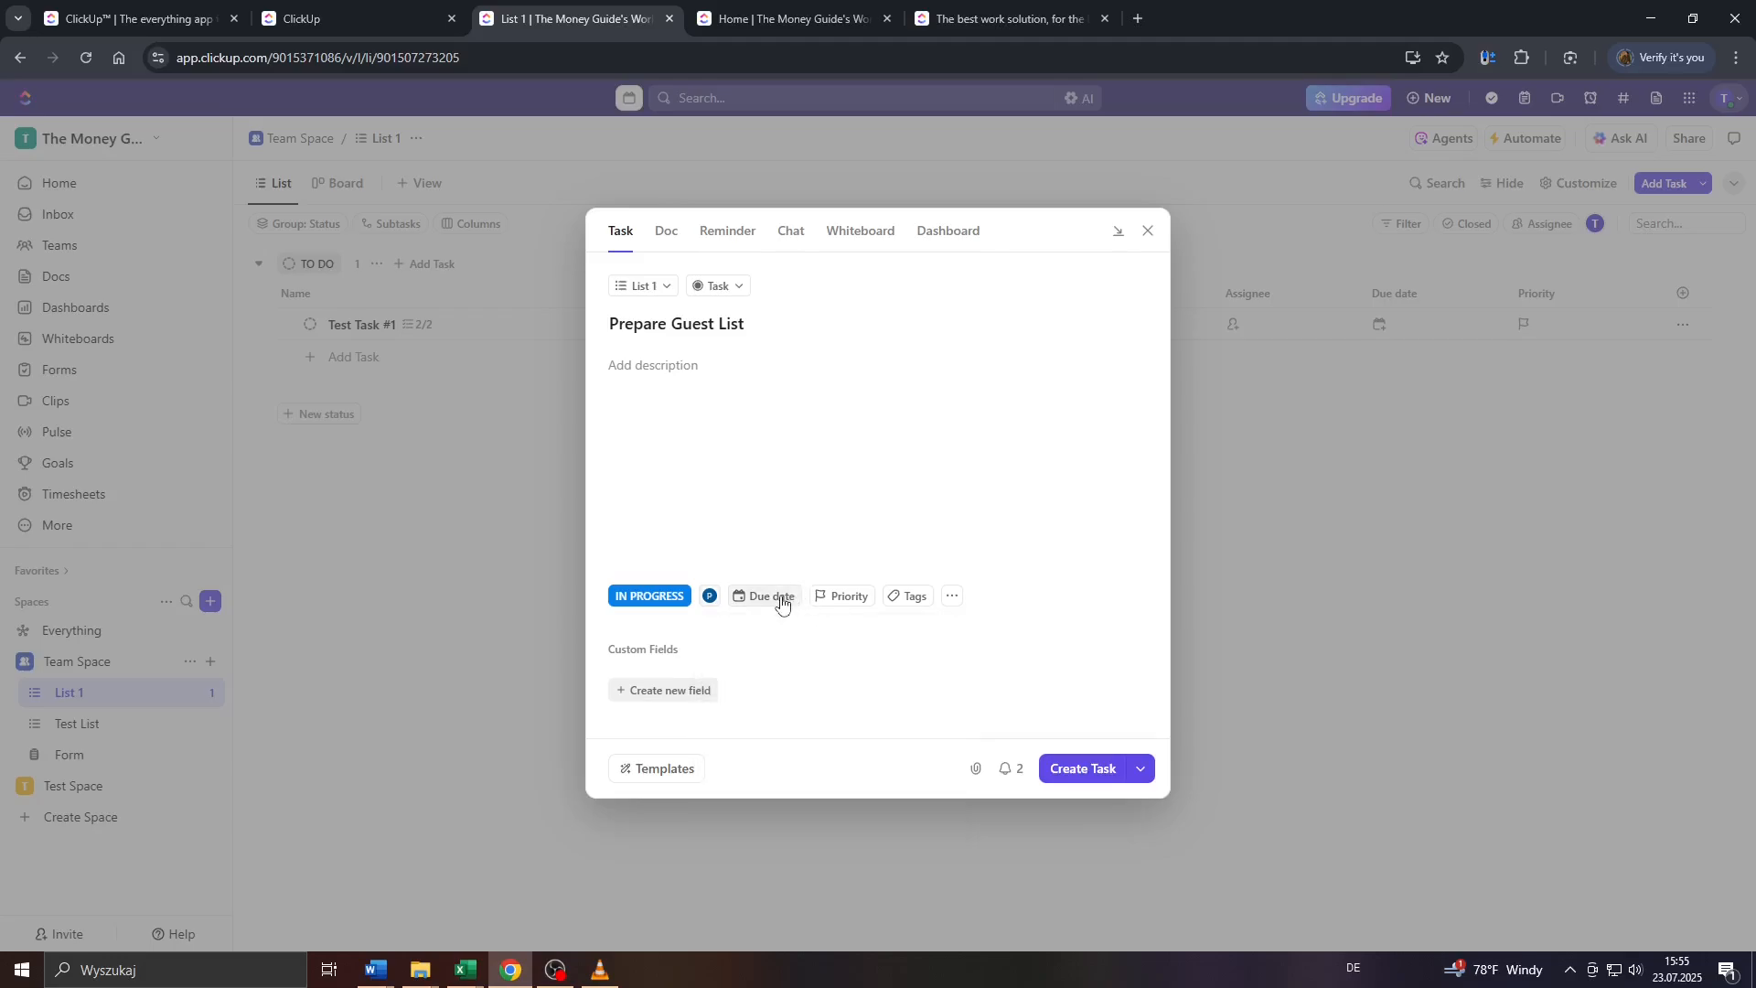
# - Look at the task's start date and due date fields, with their preset dates and calendar
pyautogui.click(782, 600)
pyautogui.click(803, 633)
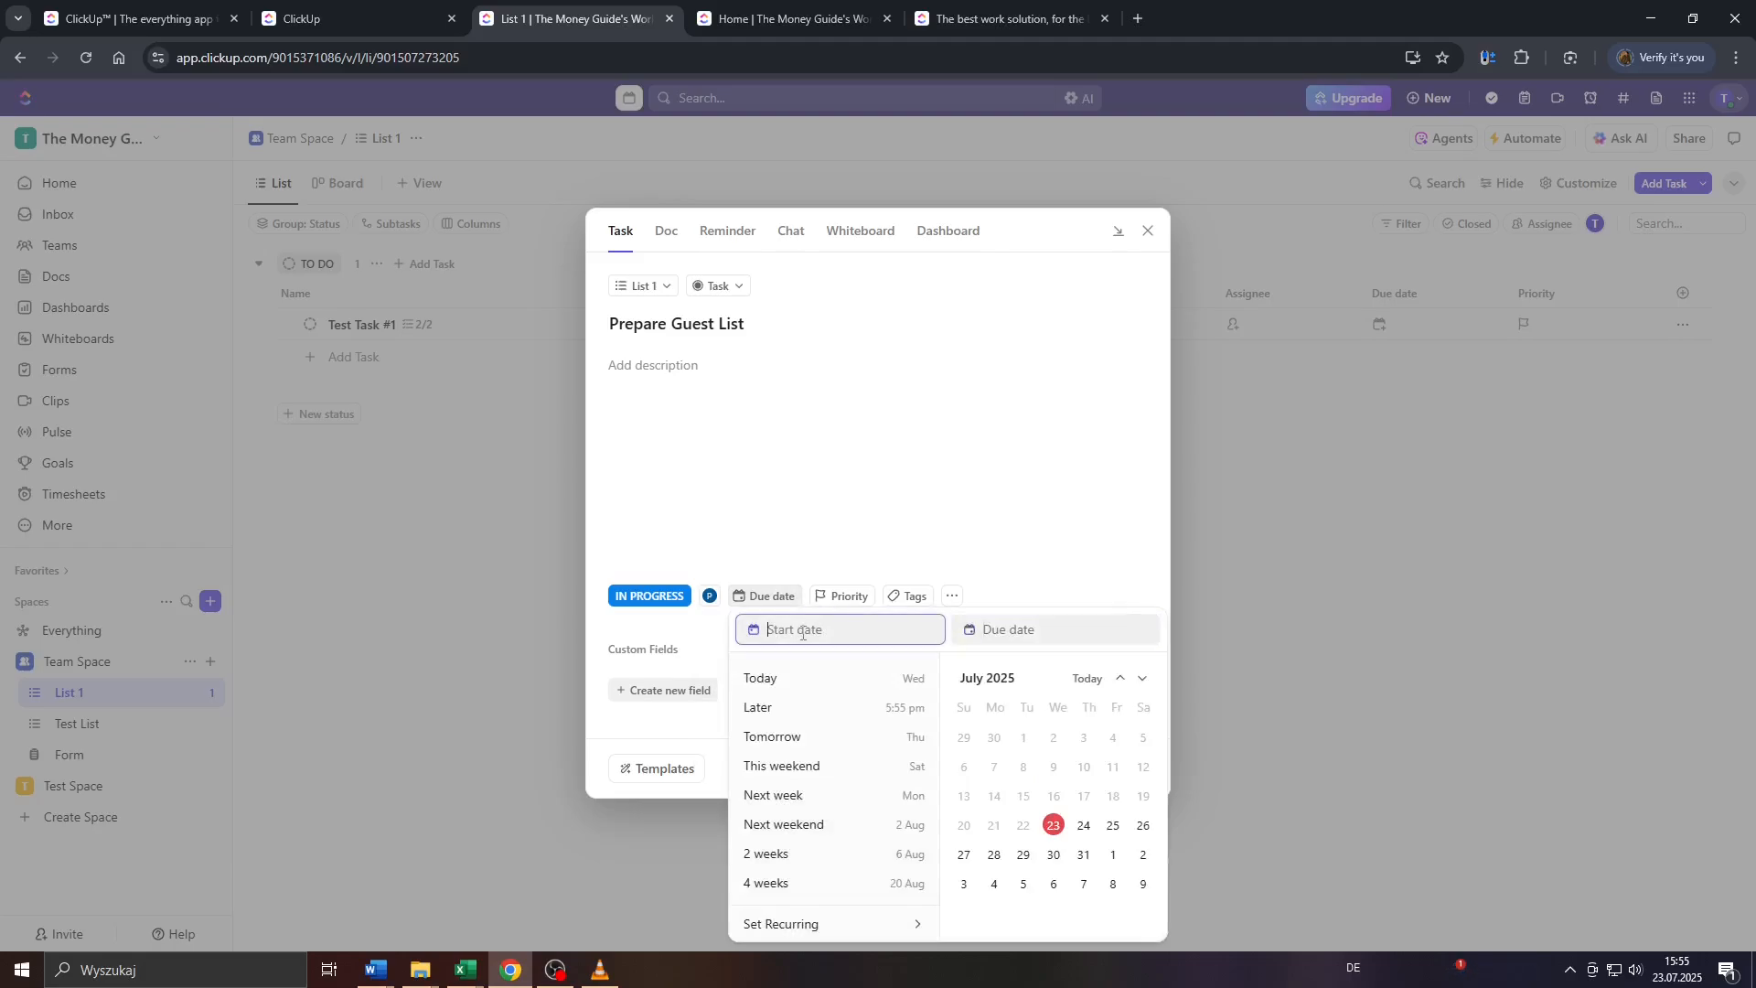
pyautogui.click(990, 629)
pyautogui.click(902, 631)
pyautogui.click(998, 629)
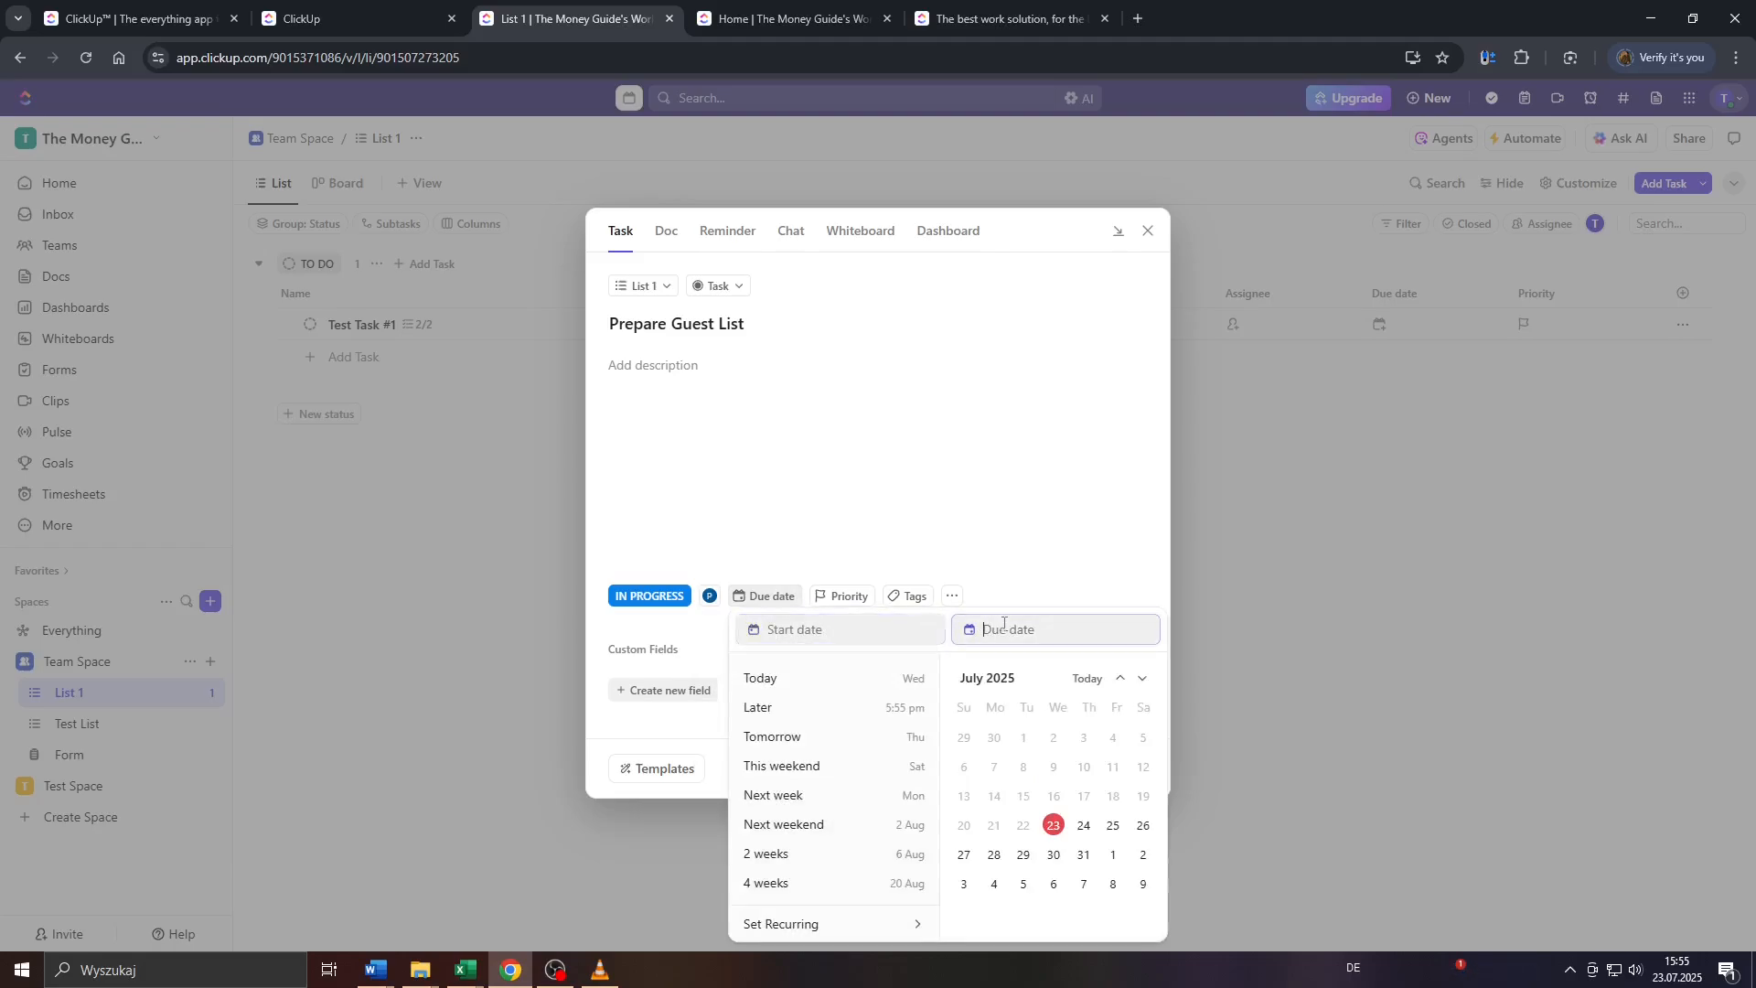
pyautogui.click(844, 629)
pyautogui.click(985, 630)
pyautogui.click(862, 628)
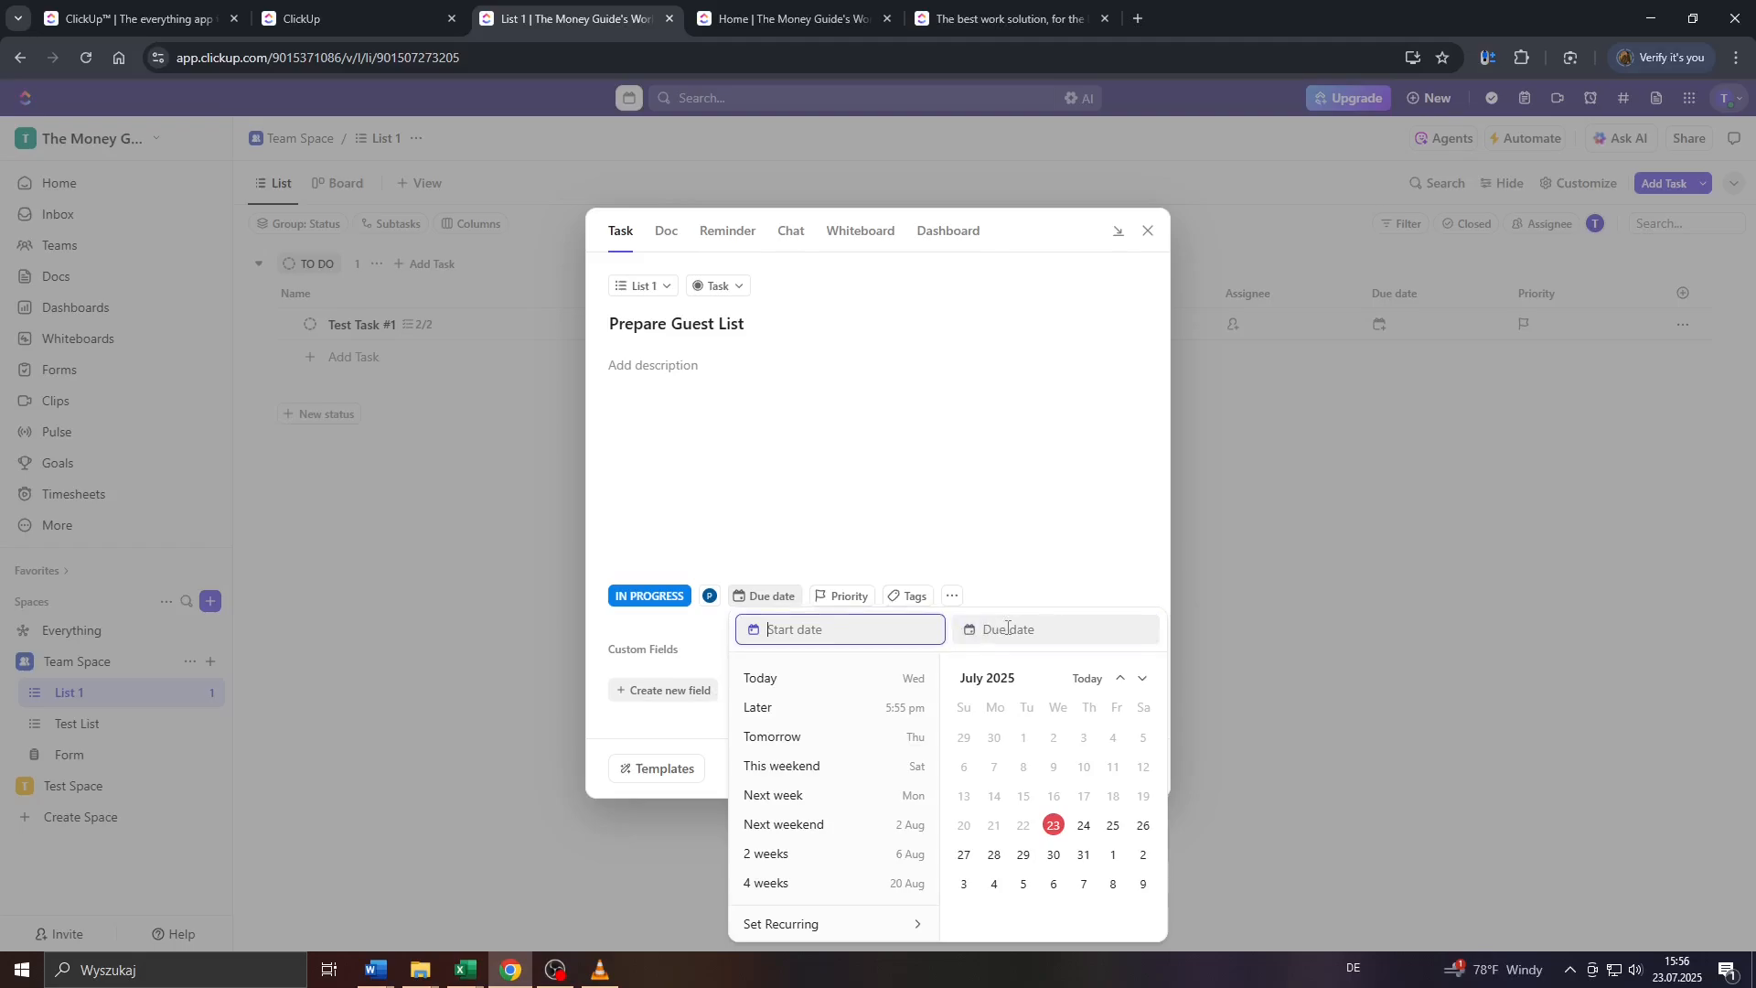
pyautogui.click(1007, 630)
pyautogui.click(880, 629)
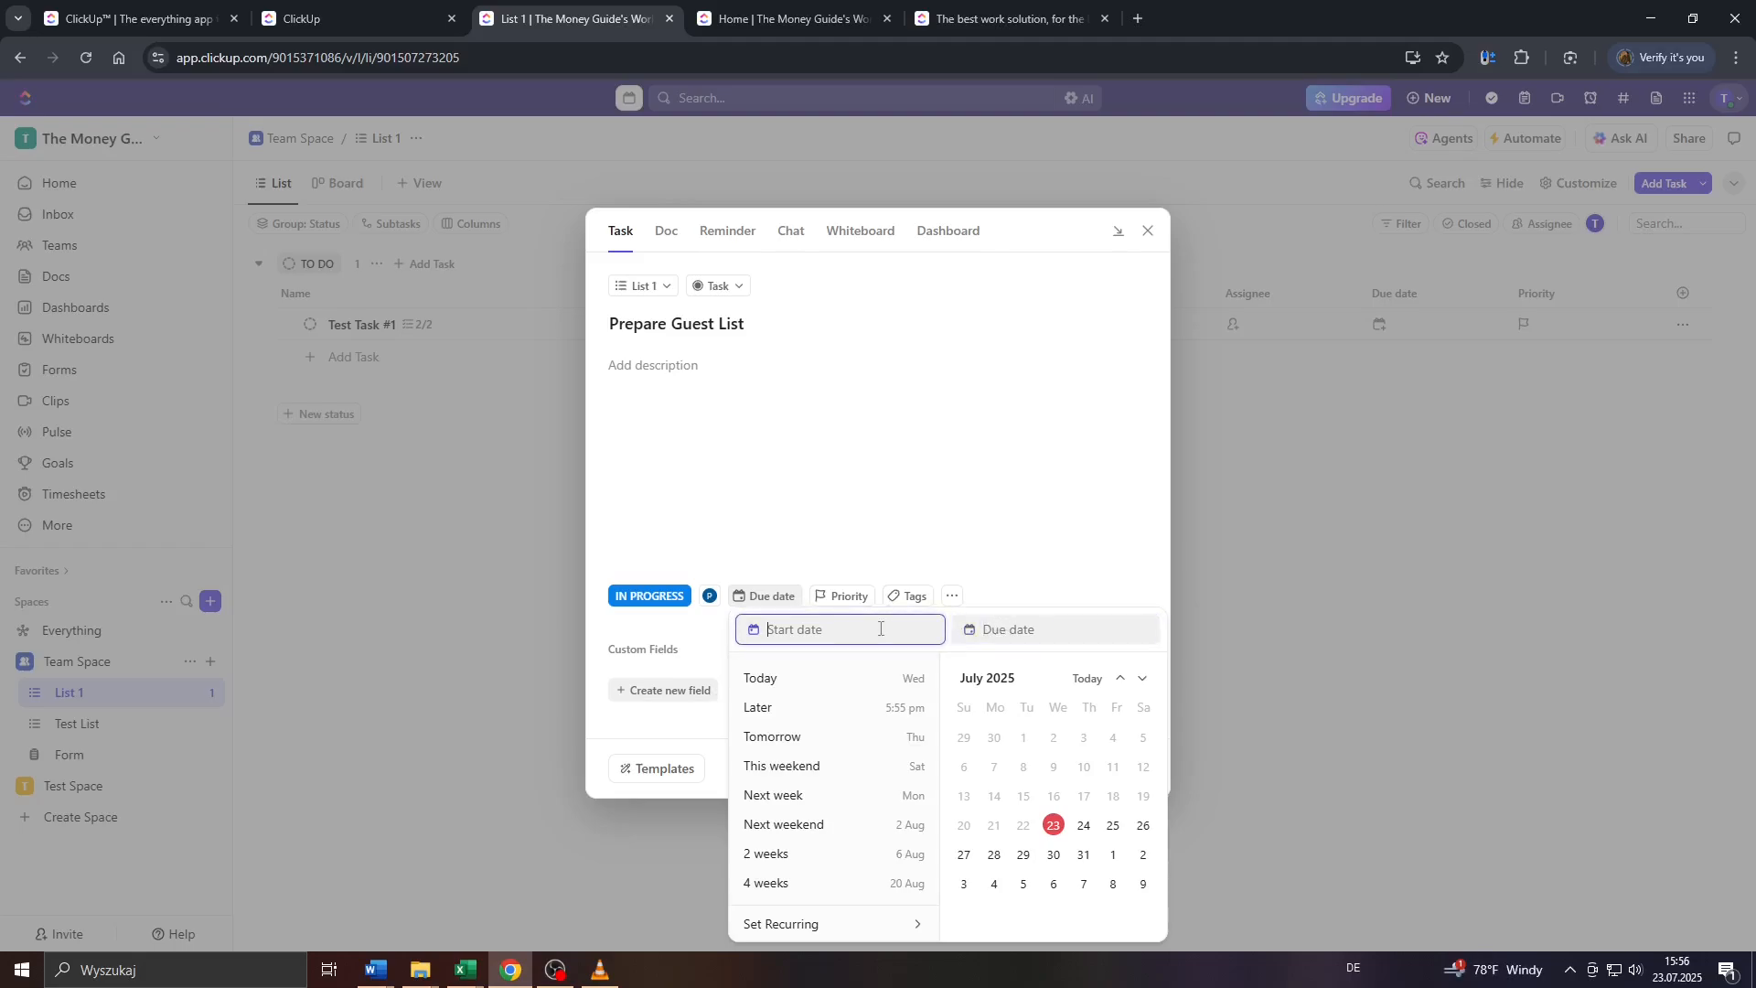
pyautogui.click(999, 632)
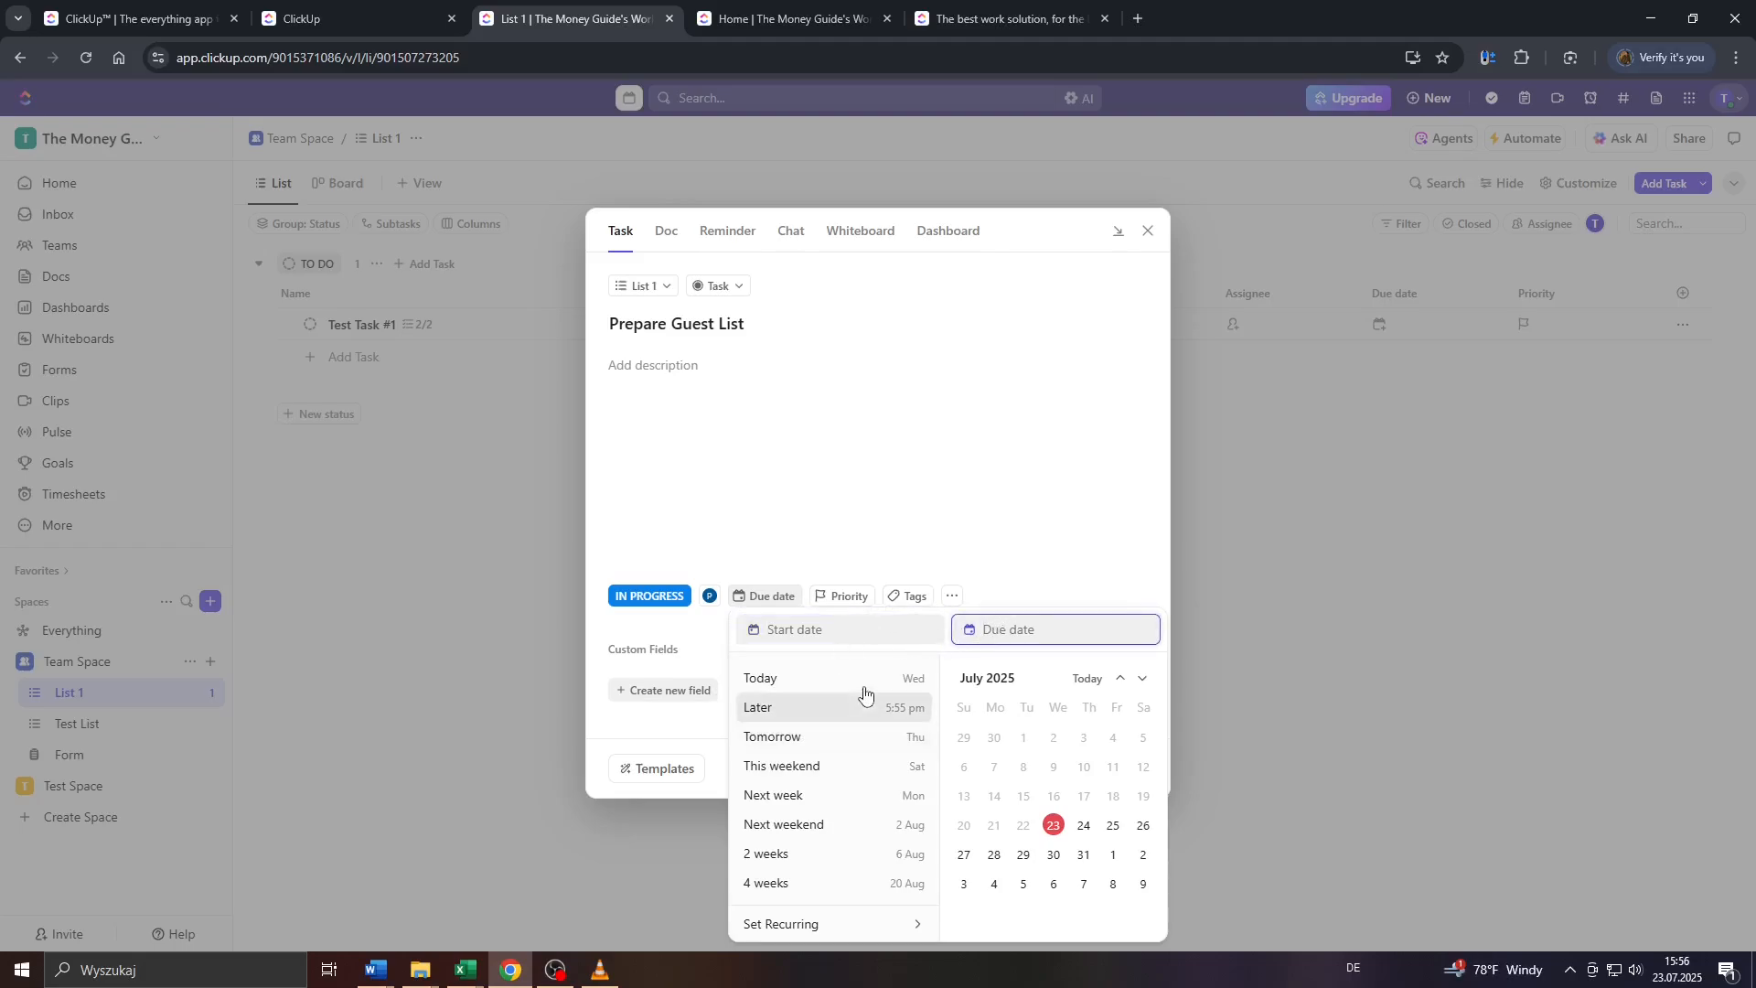
# - Look at the task's recurrence settings and repeat frequencies, and leave the date picker without saving
pyautogui.click(787, 921)
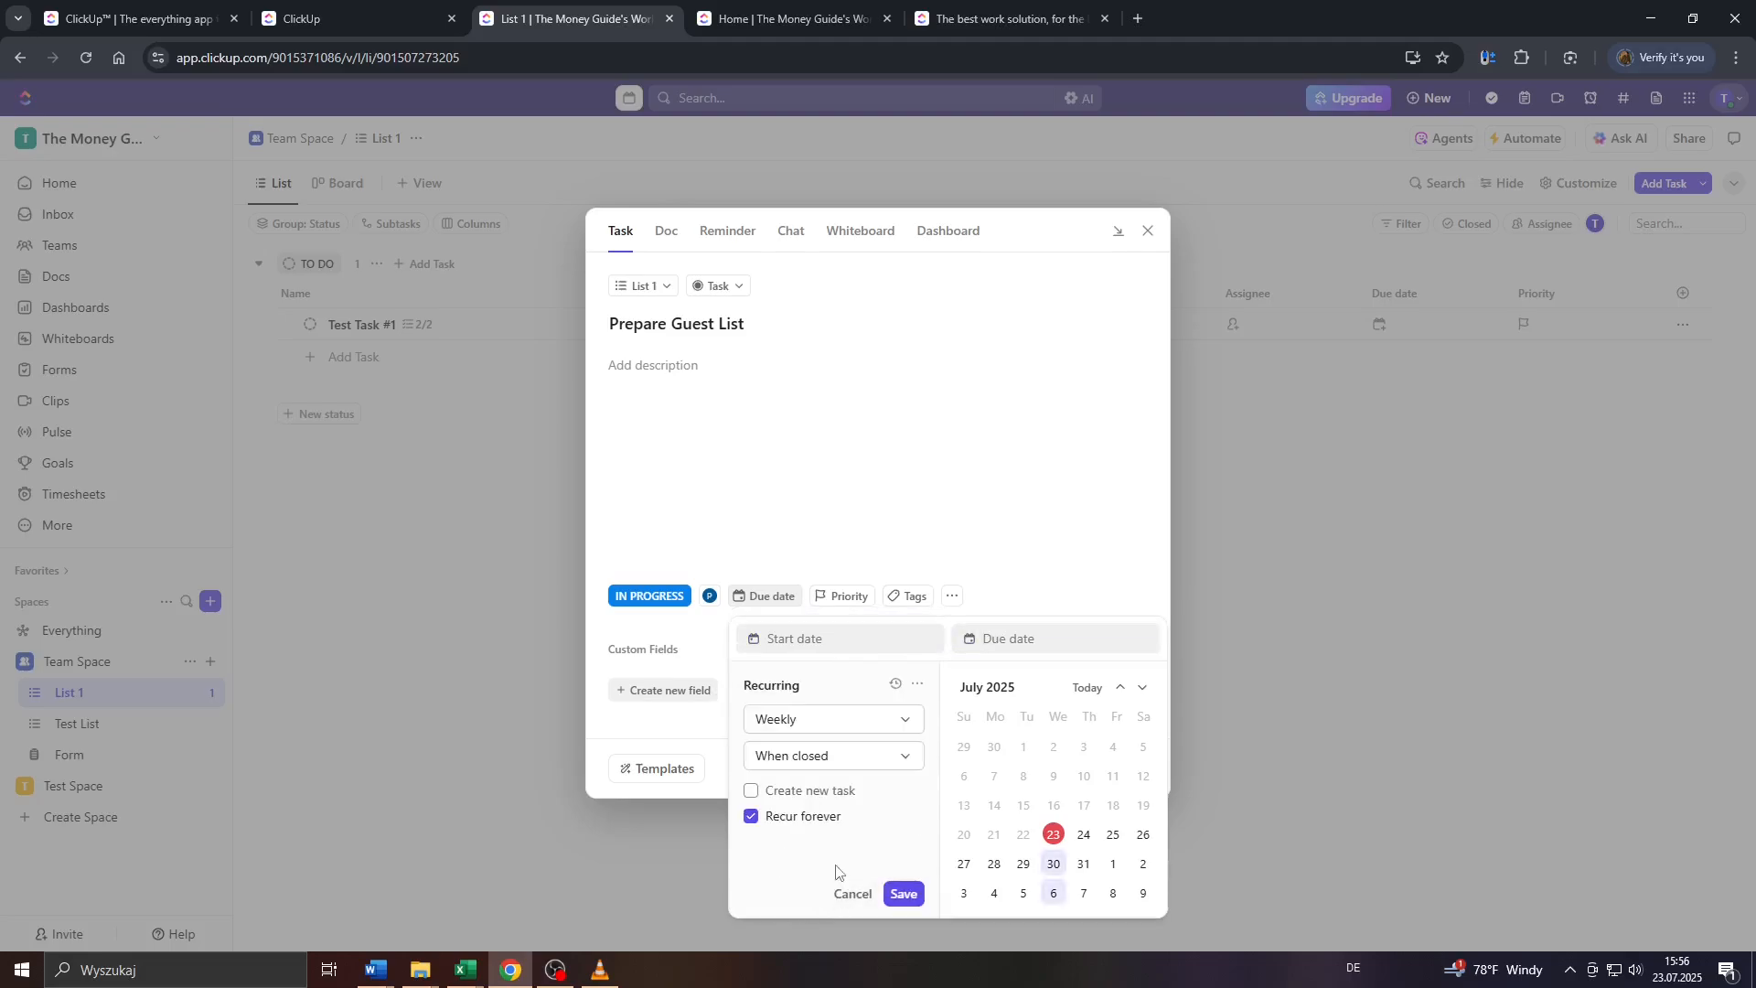
pyautogui.click(901, 719)
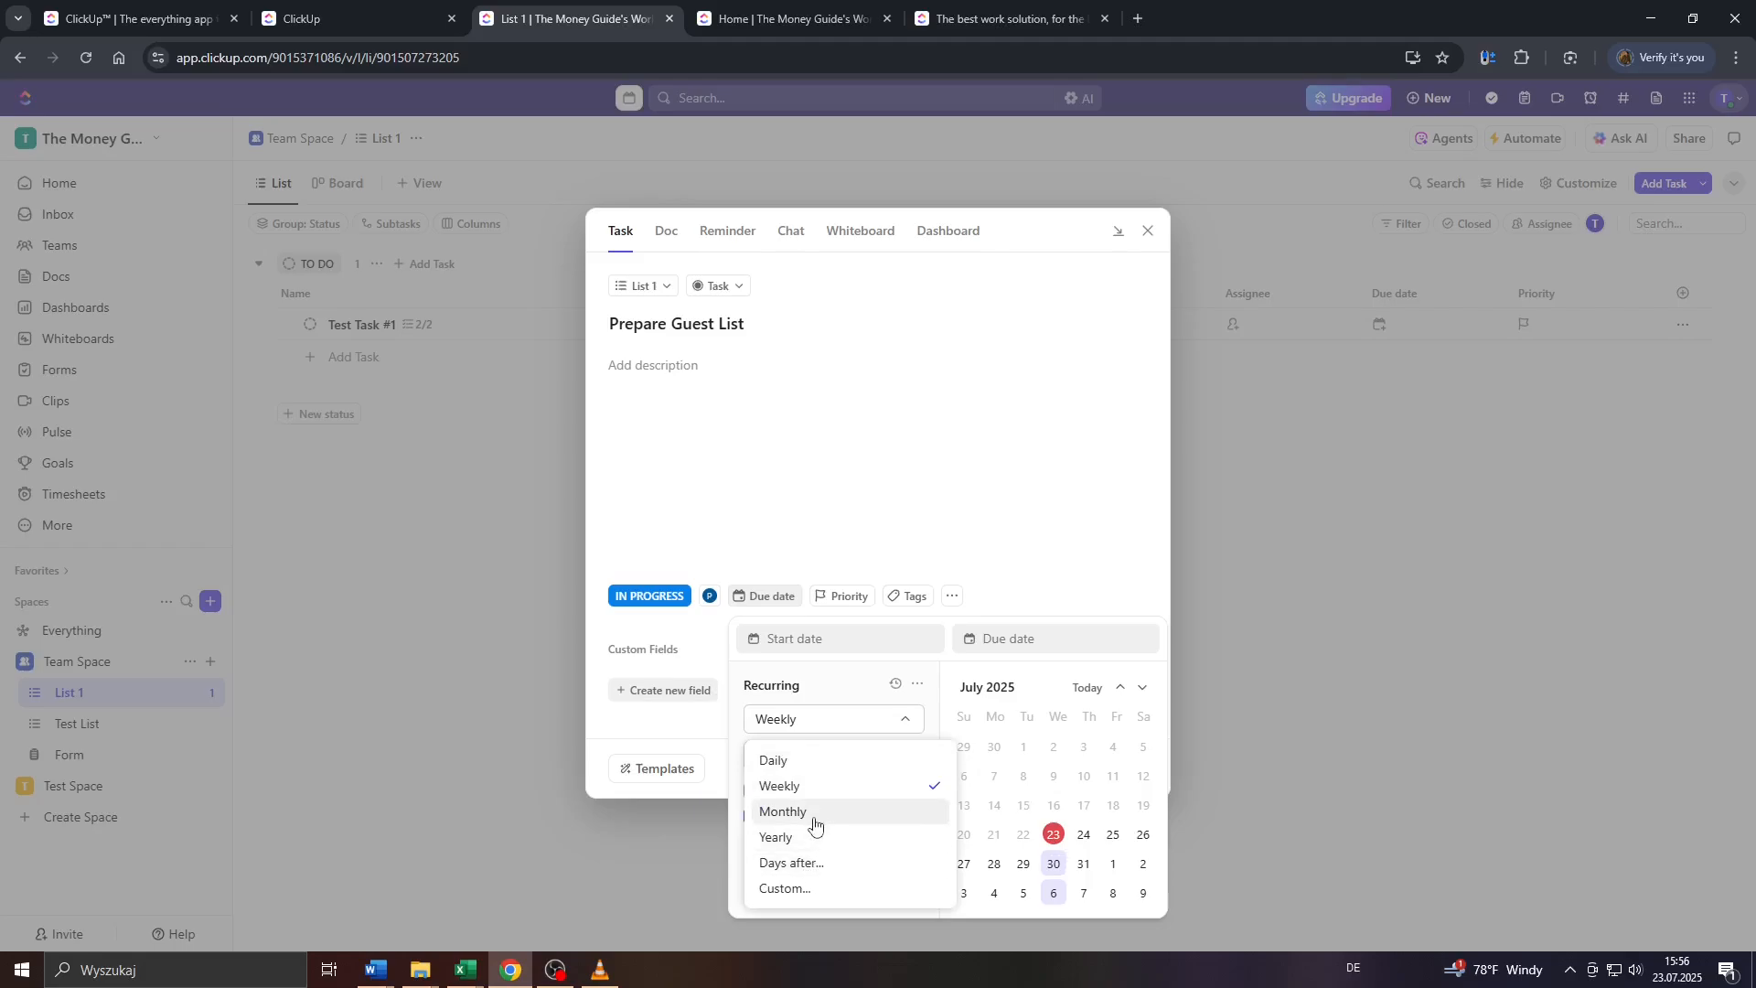
pyautogui.click(892, 568)
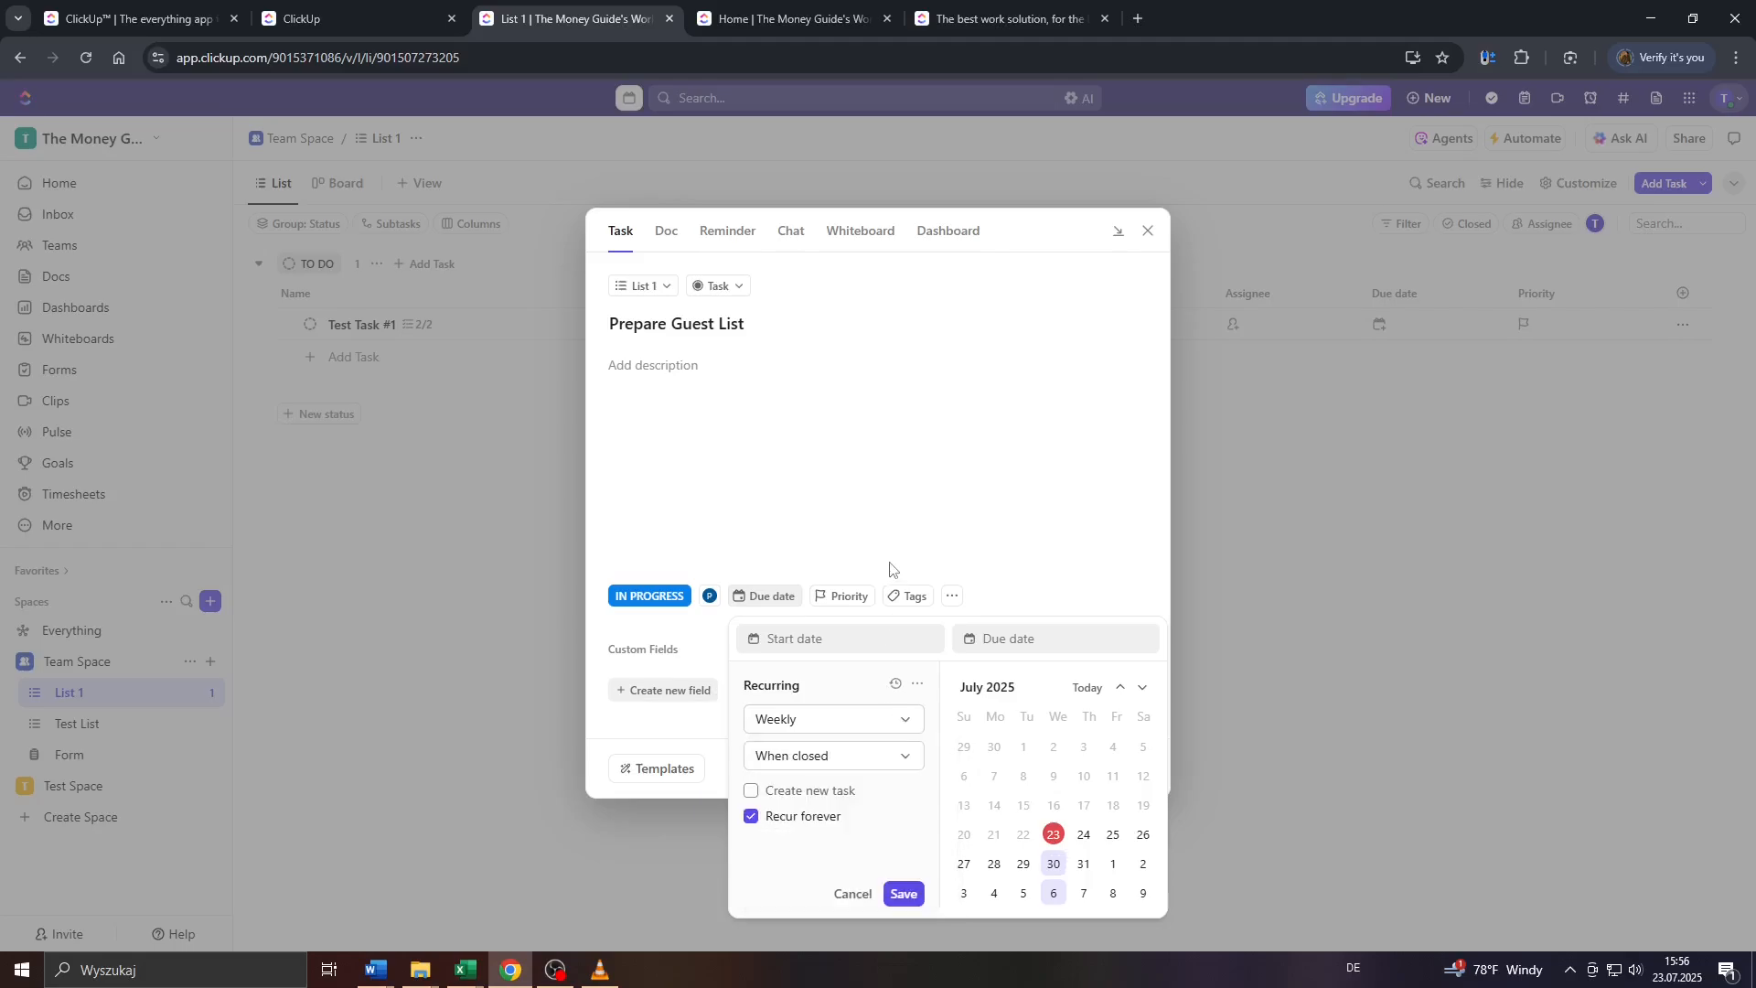
pyautogui.click(996, 610)
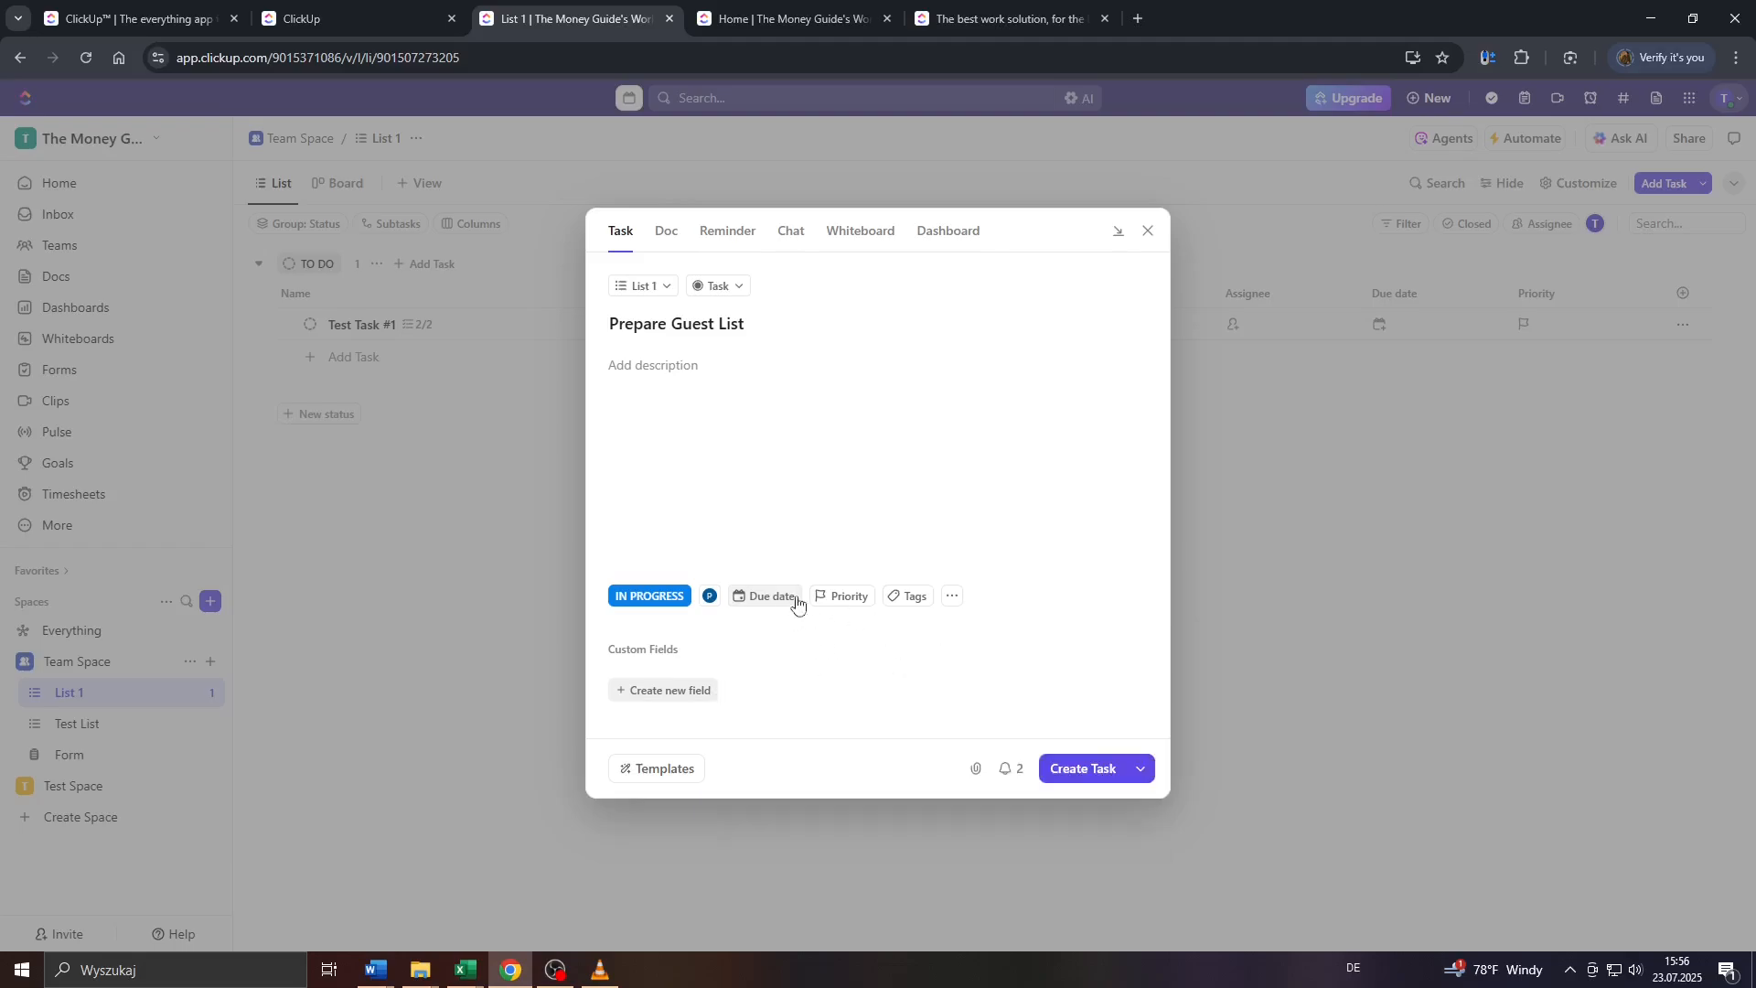
# - Look at the task's priority levels, its tags, and the extra options for dependencies, subtasks and checklists
pyautogui.click(843, 599)
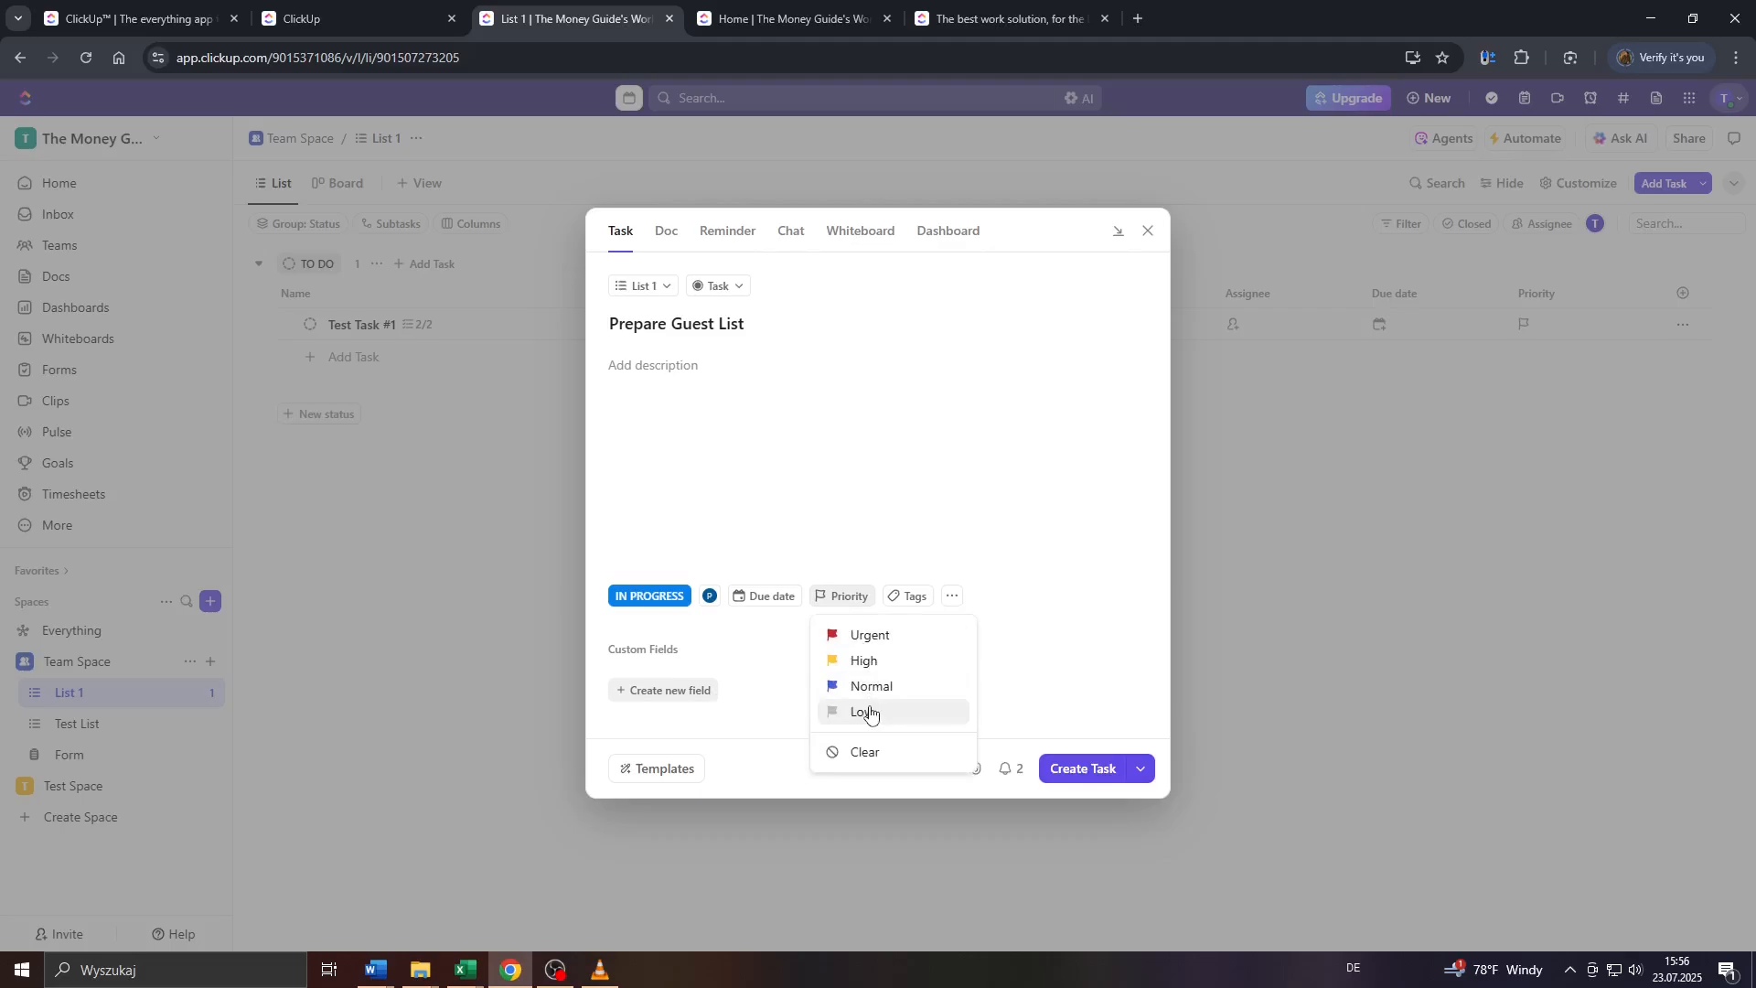
pyautogui.click(984, 599)
pyautogui.click(906, 599)
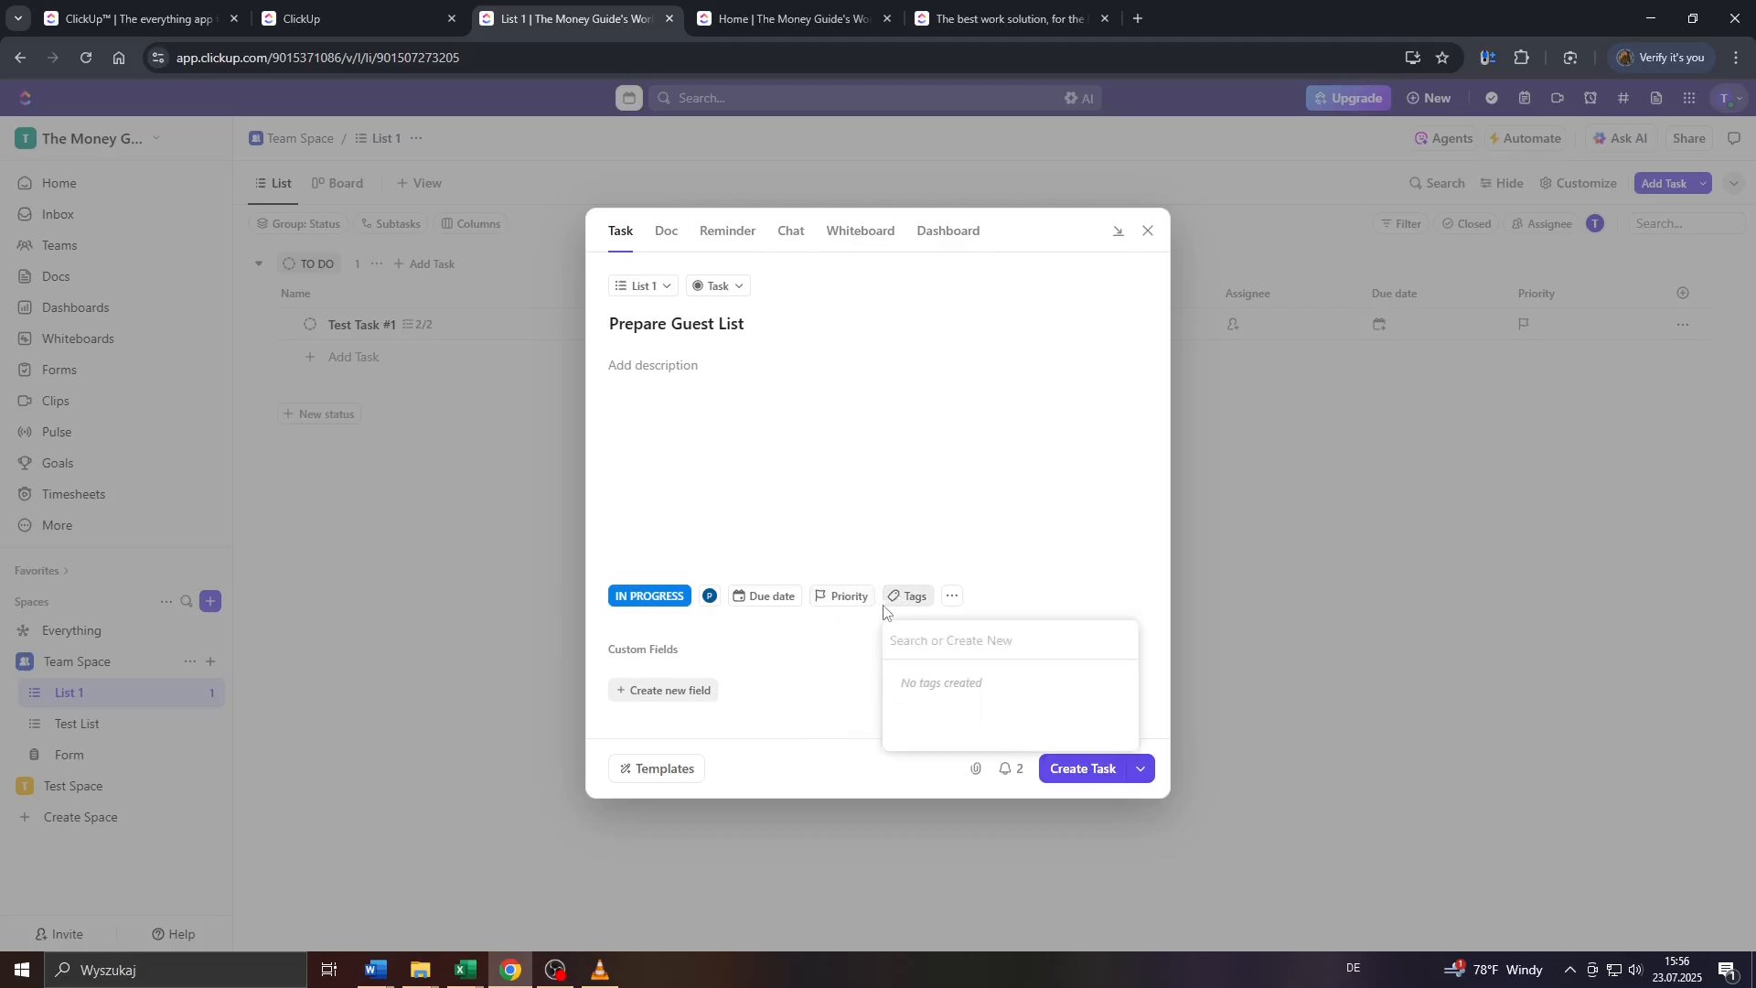
pyautogui.click(953, 603)
pyautogui.click(951, 603)
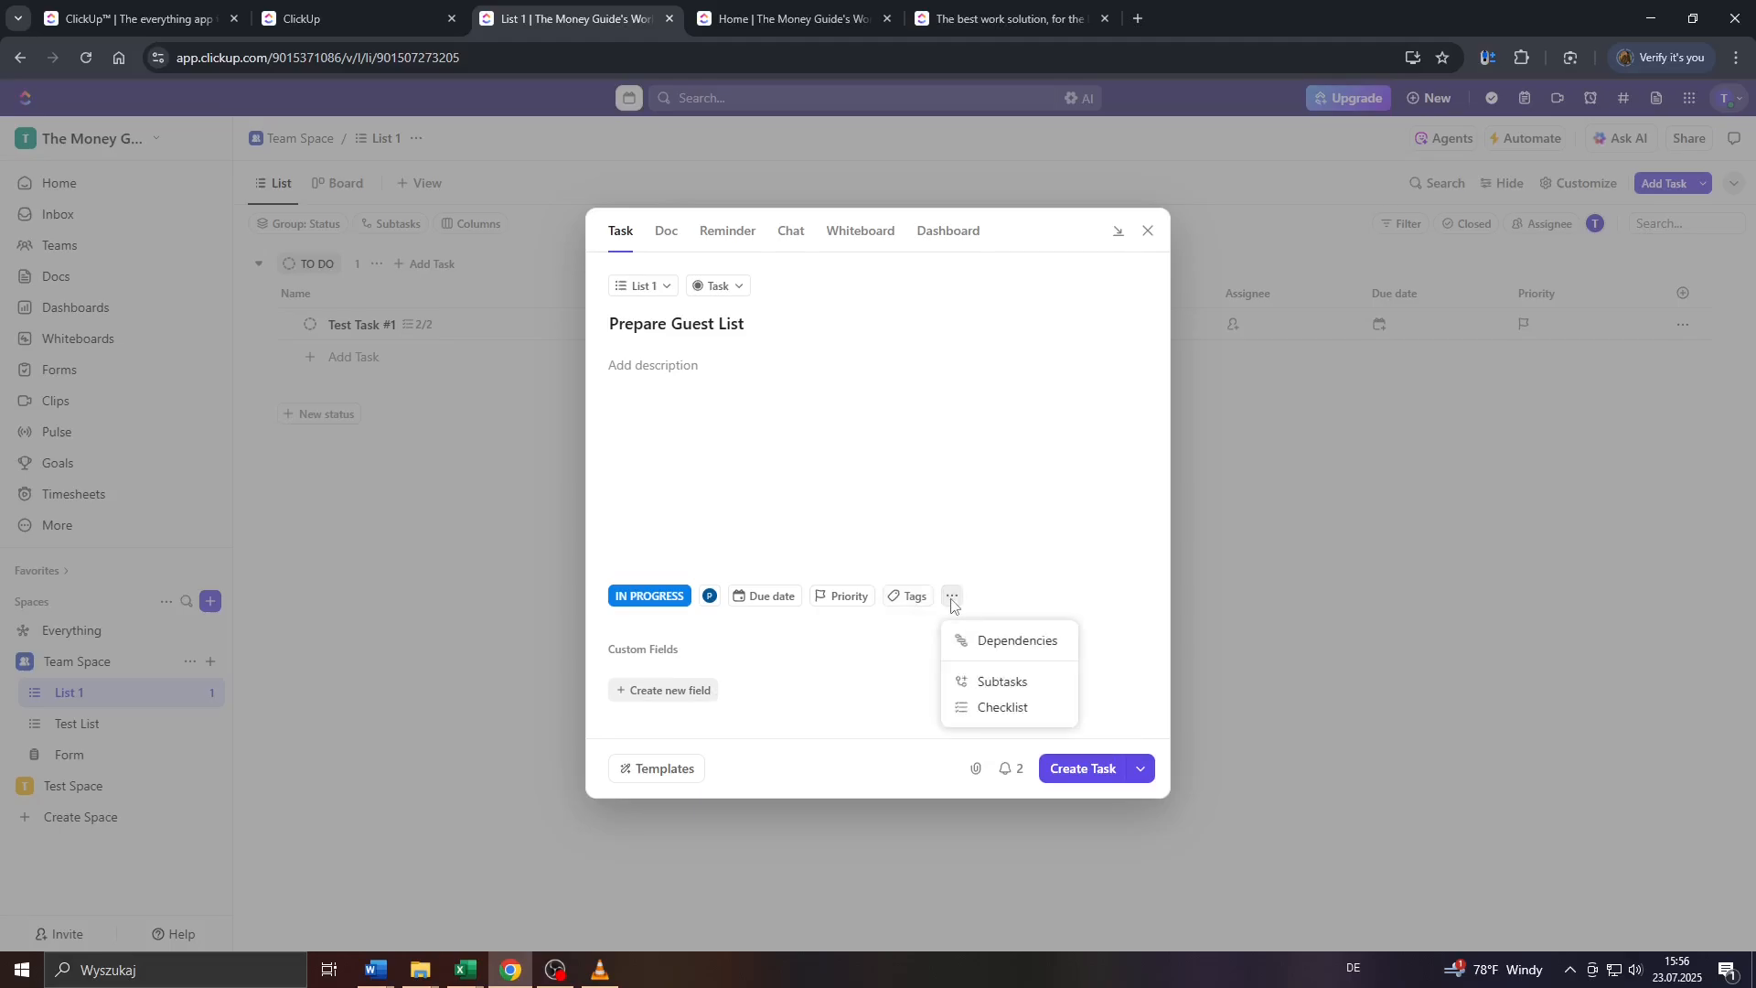
pyautogui.click(952, 602)
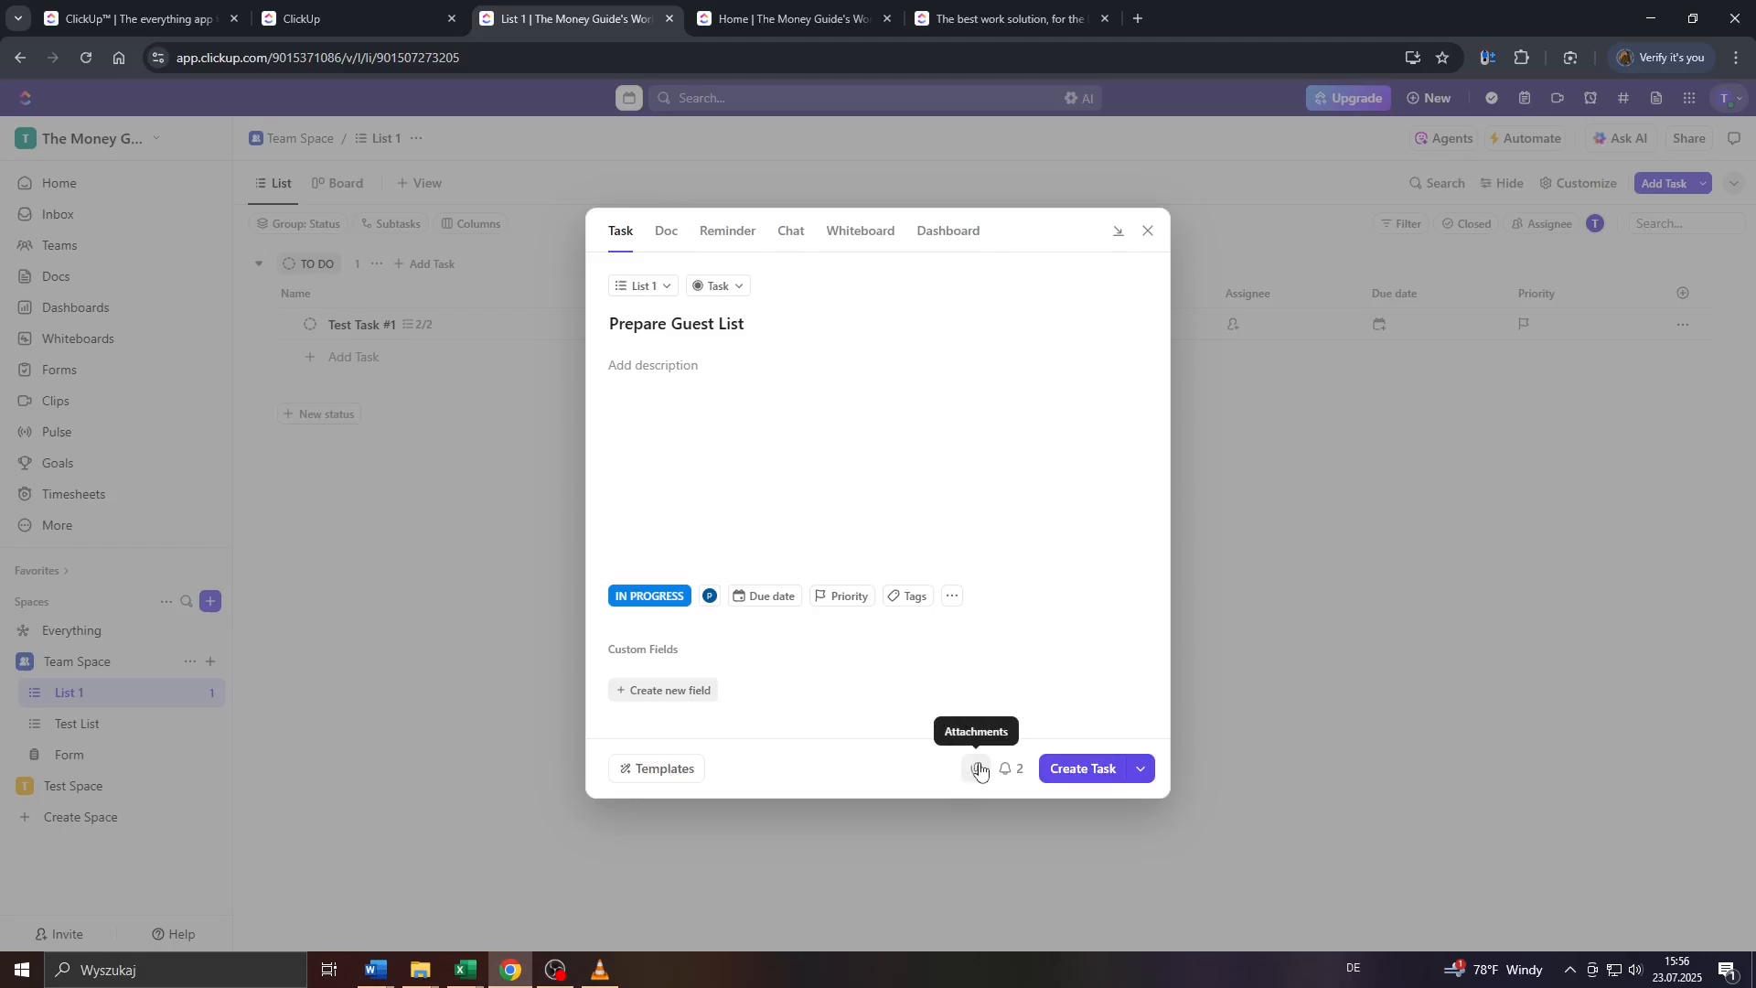
# - View the attachment sources for the task and the people and teams who can be notified about it
pyautogui.click(980, 769)
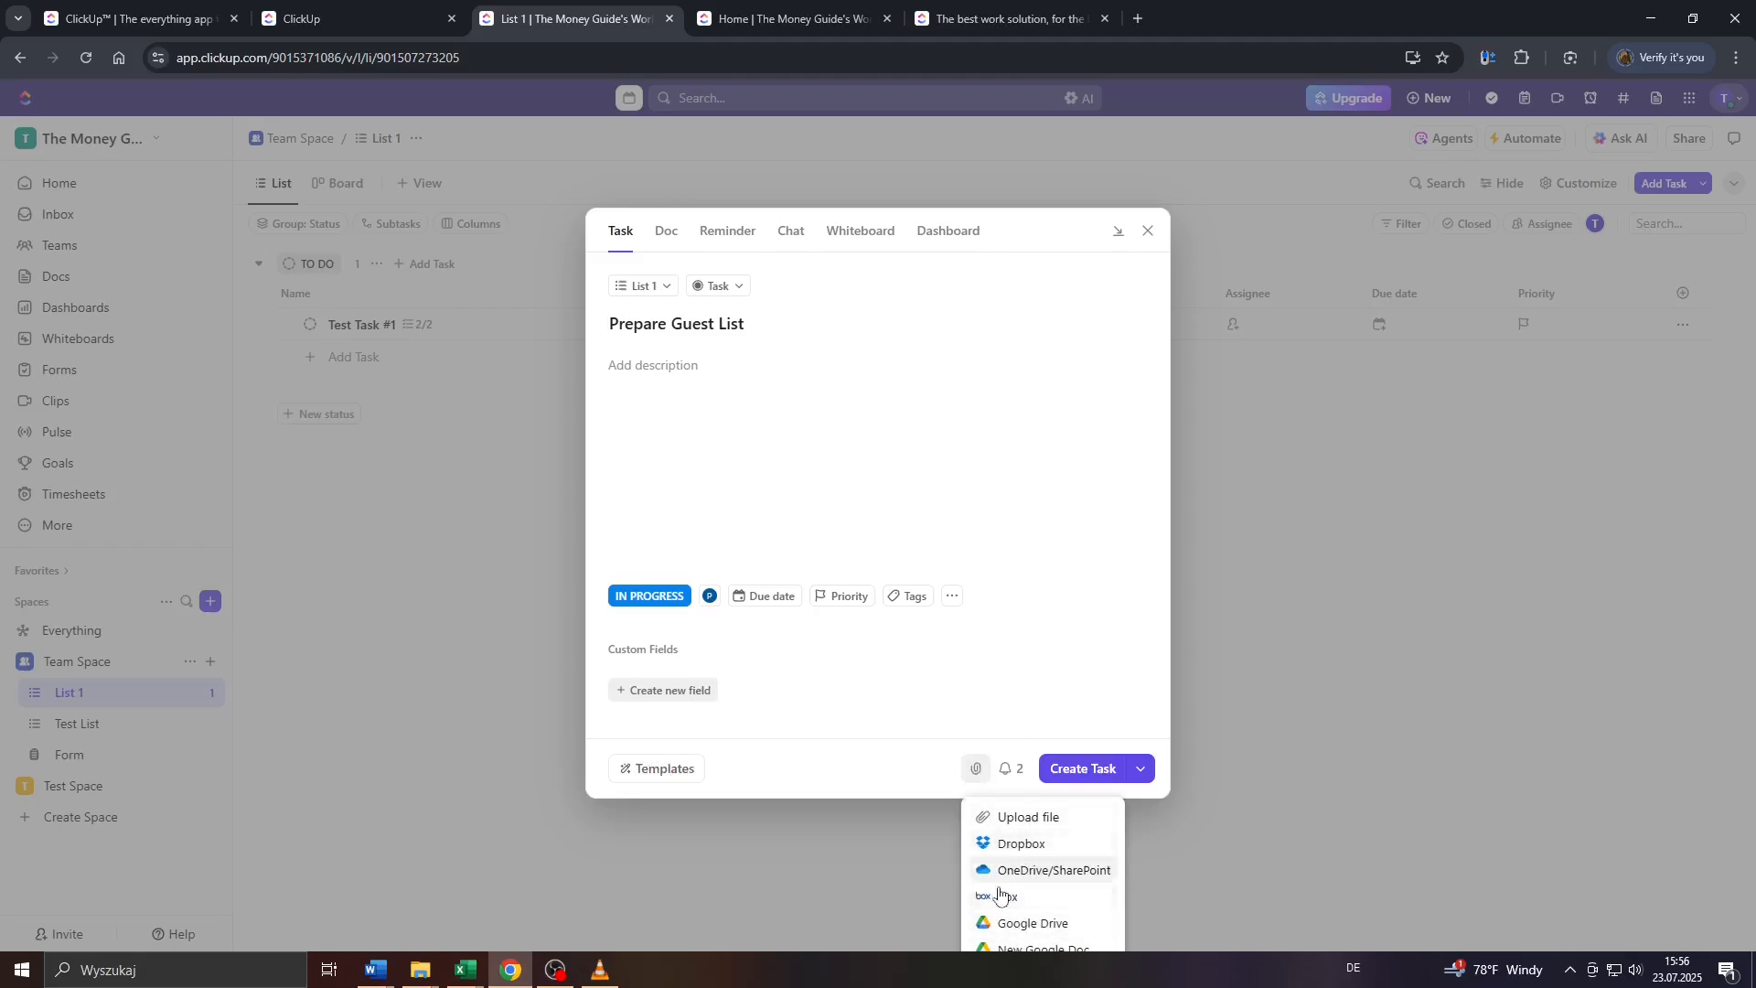
pyautogui.click(938, 707)
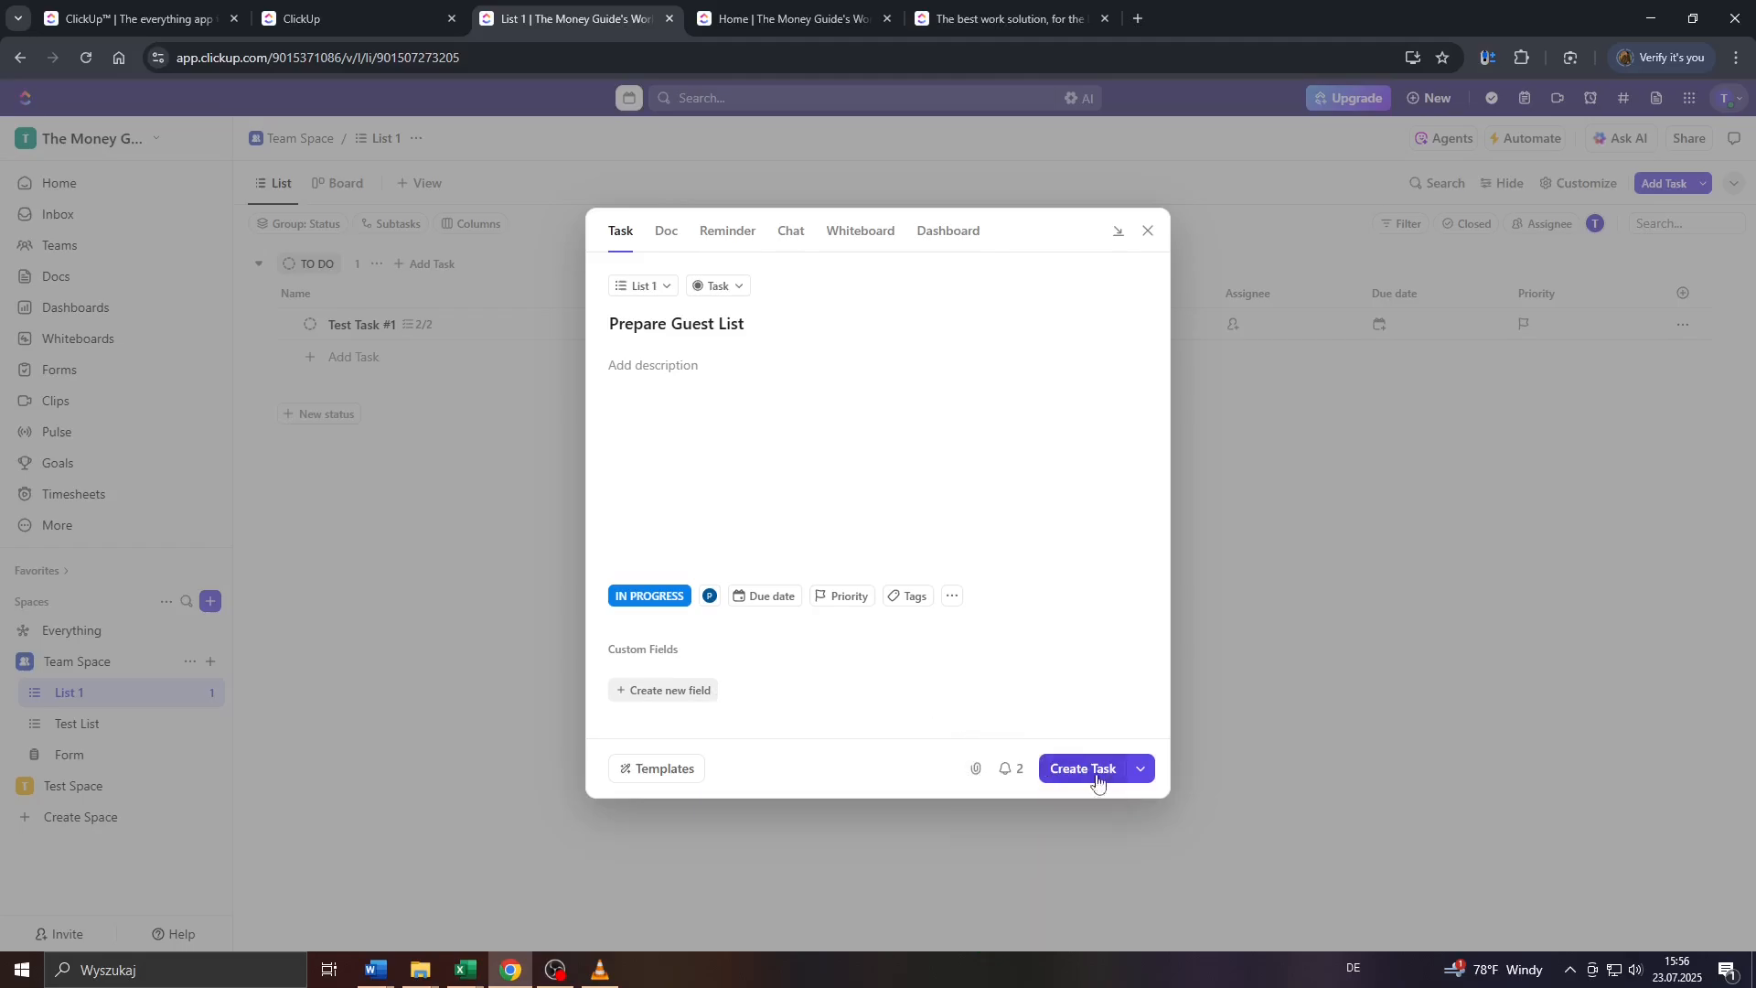
pyautogui.click(1013, 769)
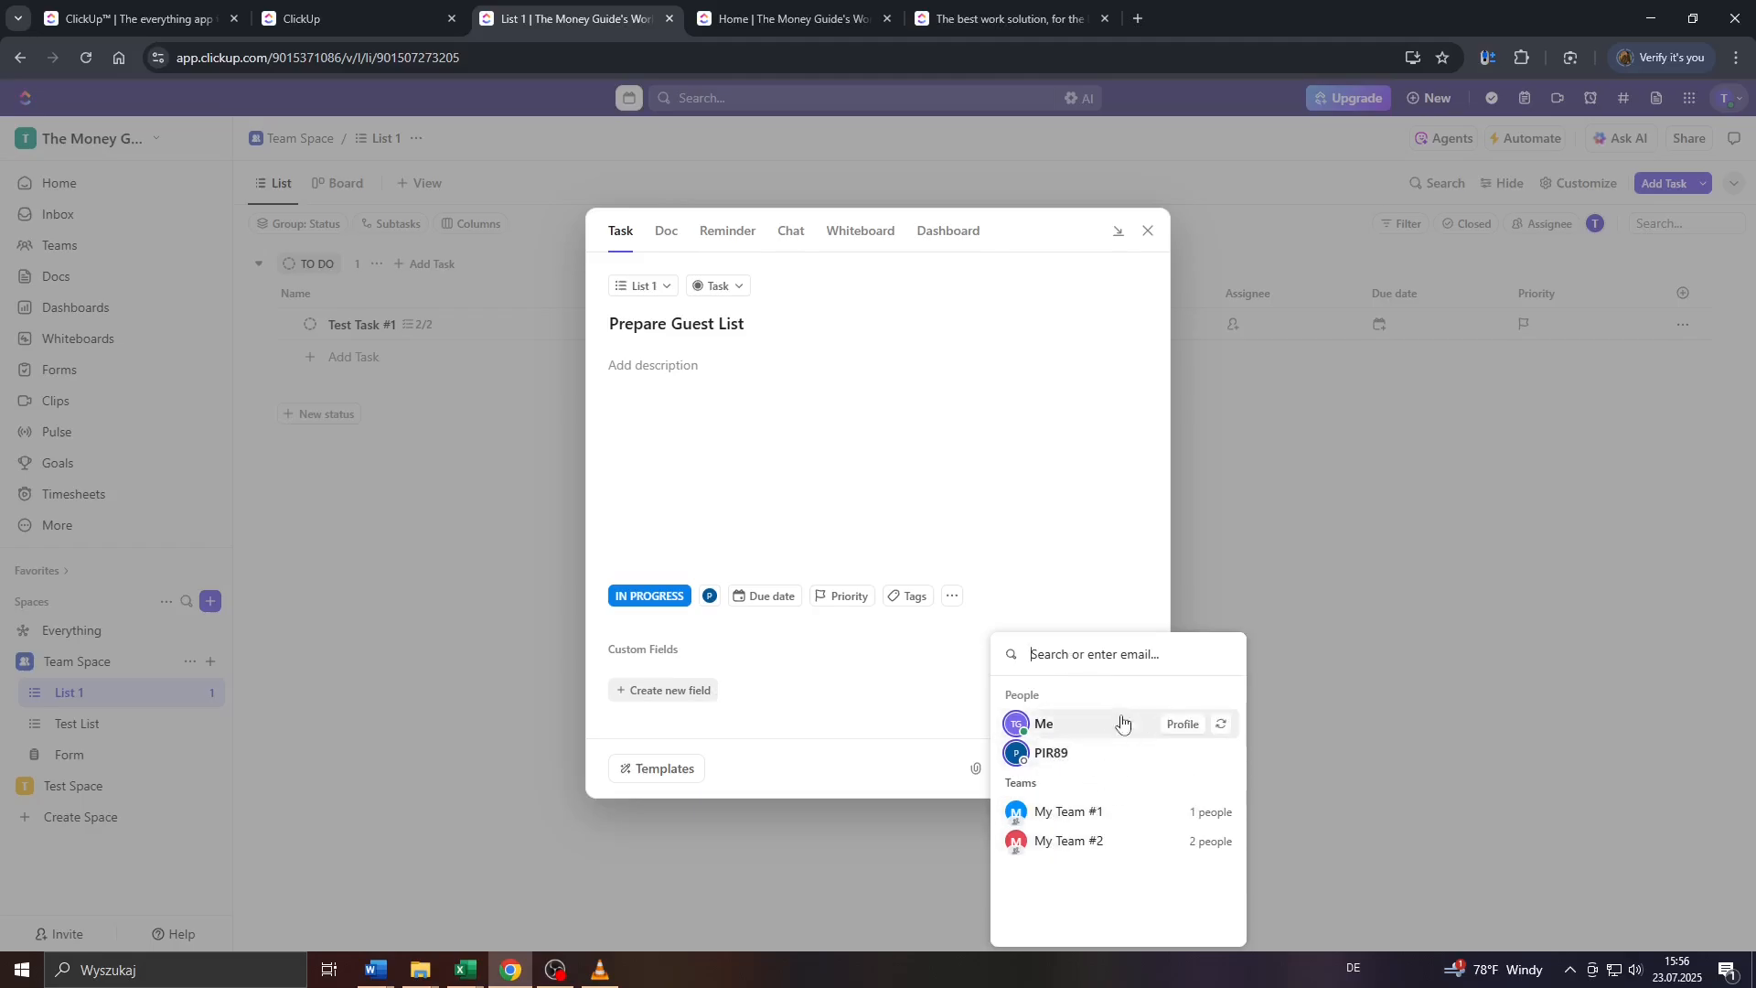
# - Leave the notification picker and create the "Prepare Guest List" task in List 1
pyautogui.click(984, 582)
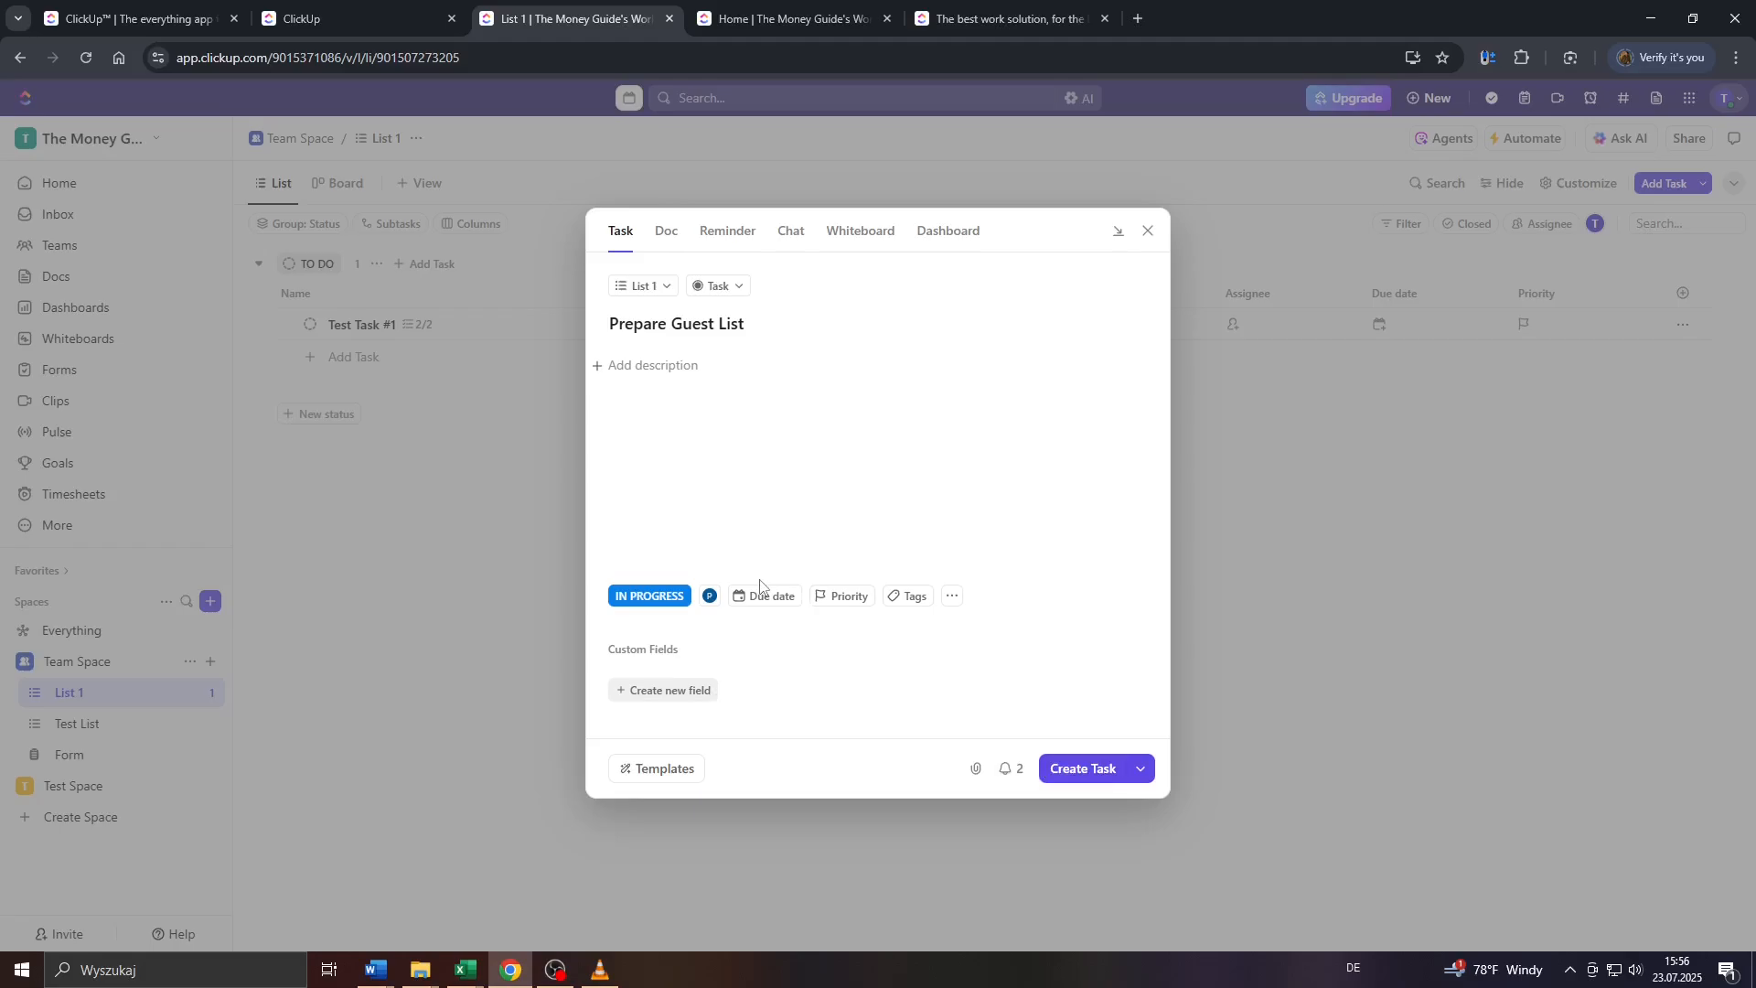
pyautogui.click(1056, 767)
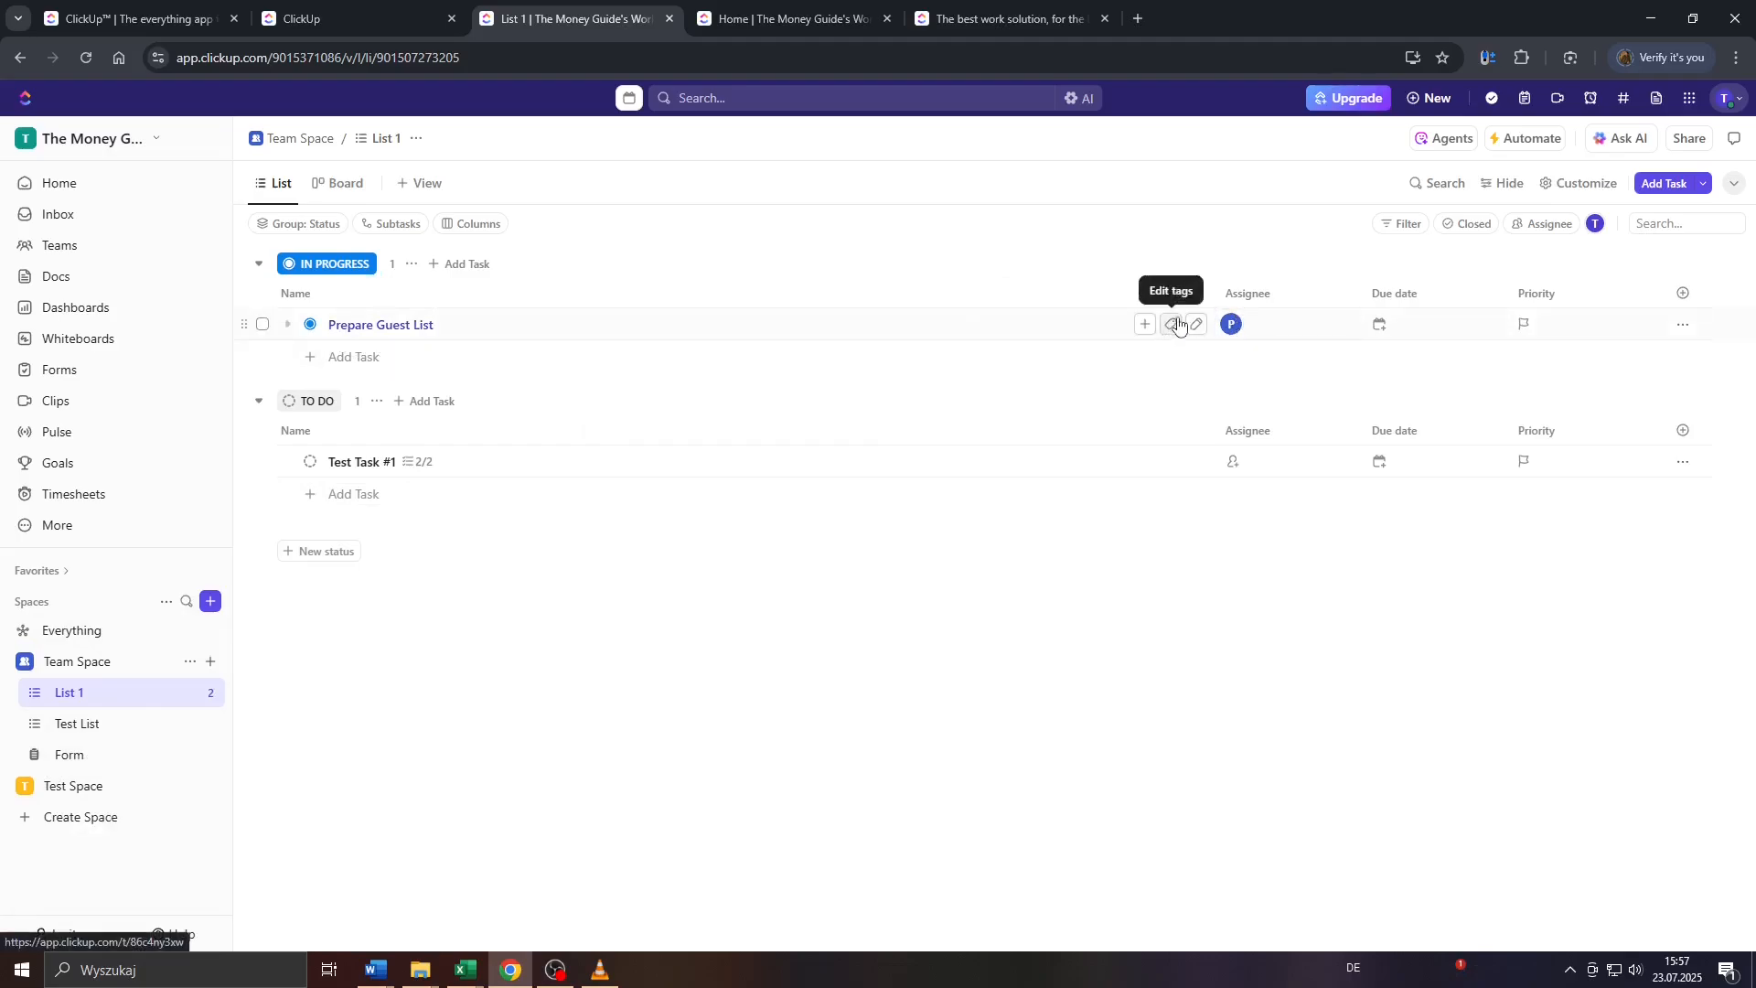
# - Start a new chat named "Wedding Planning" with the whole Workspace as its location
pyautogui.click(1627, 99)
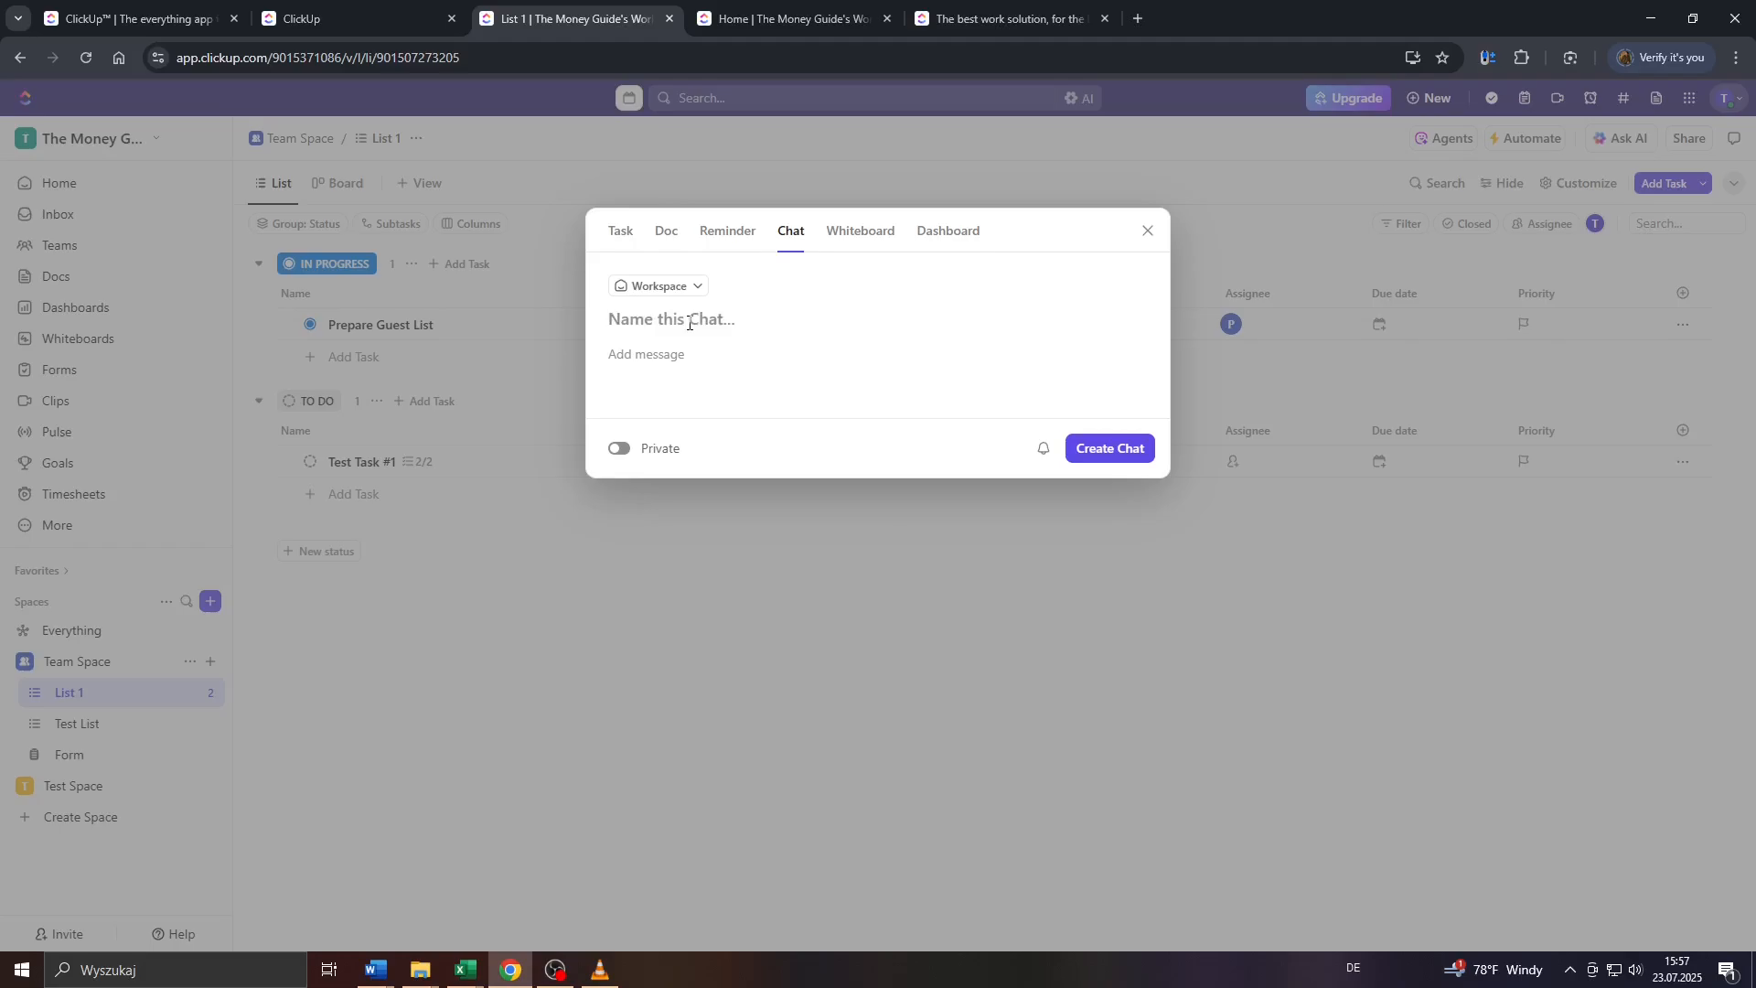
pyautogui.write('Wedding Planning')
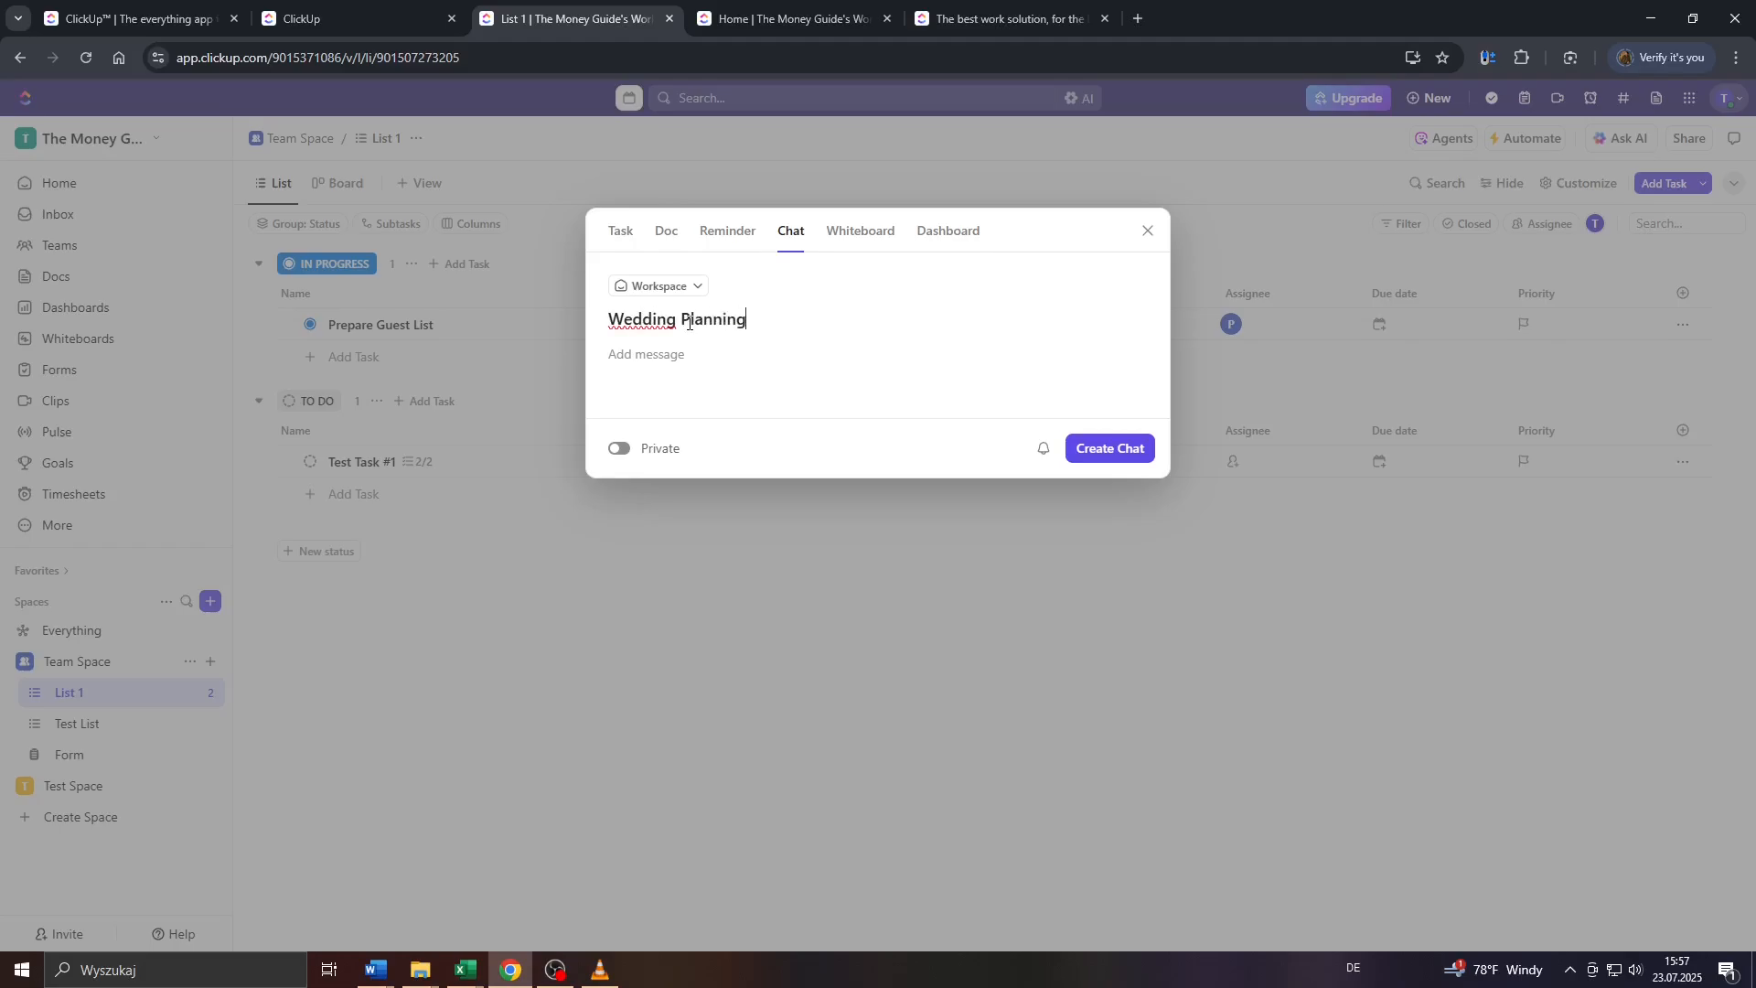
pyautogui.click(700, 286)
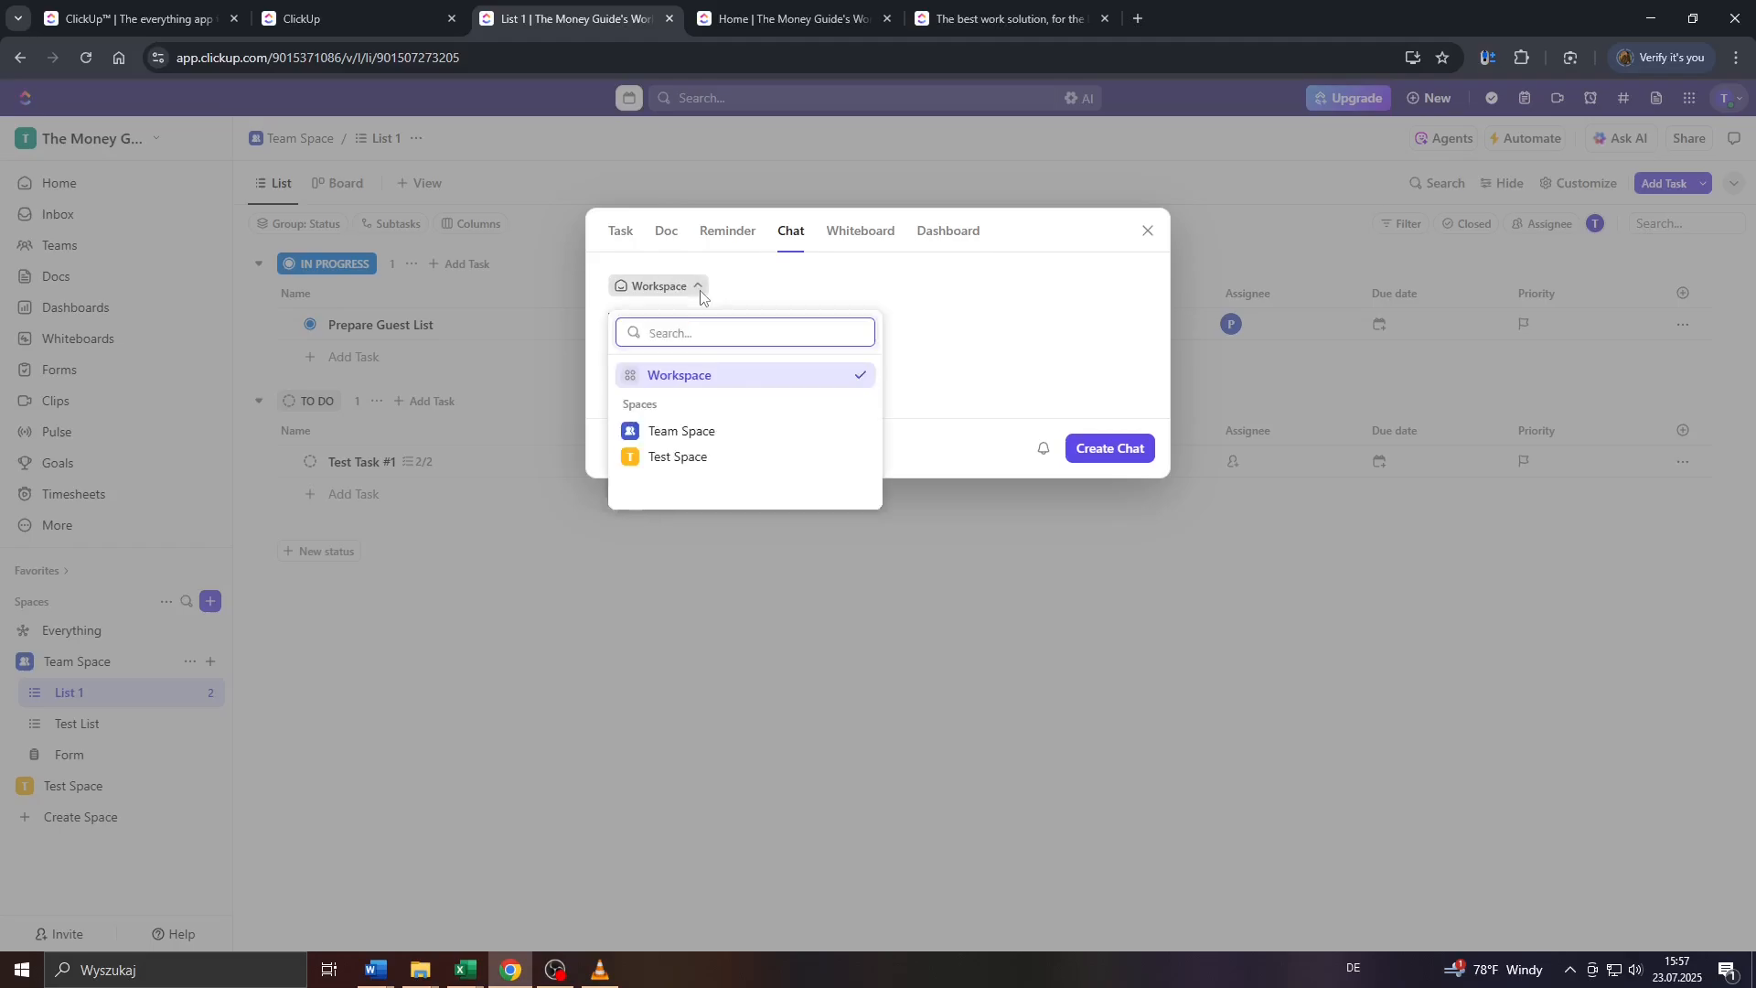
pyautogui.click(729, 289)
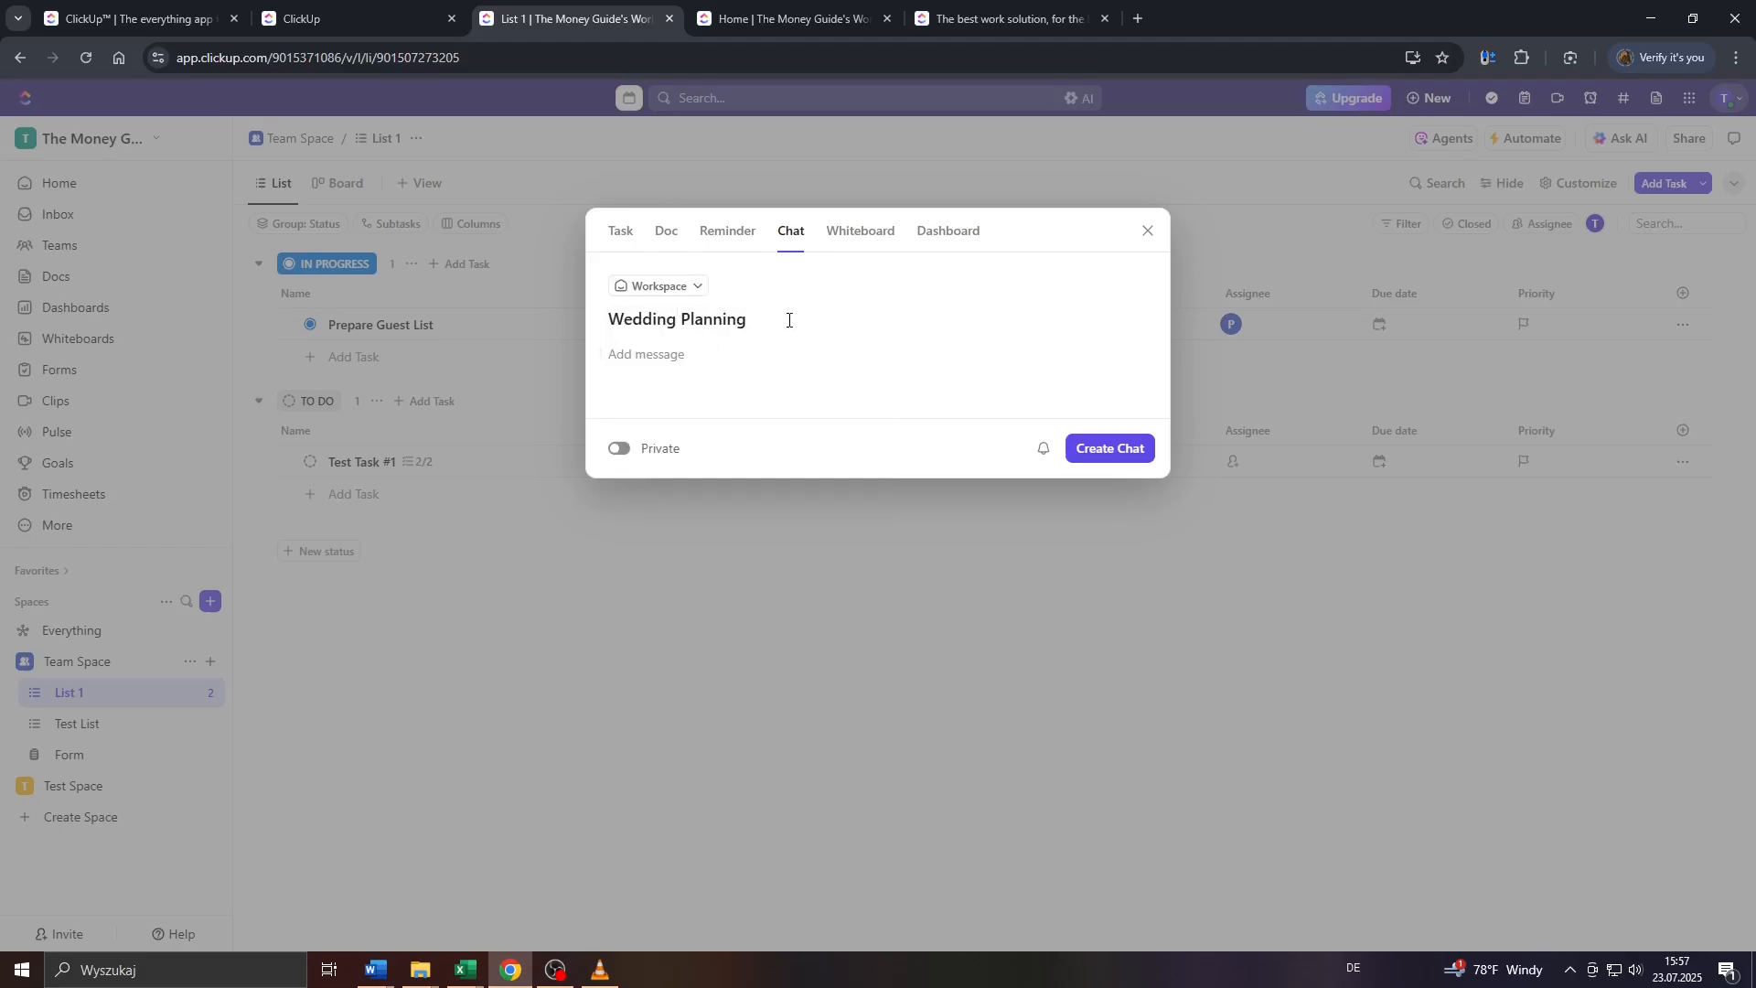
pyautogui.moveTo(789, 321); pyautogui.dragTo(578, 319)
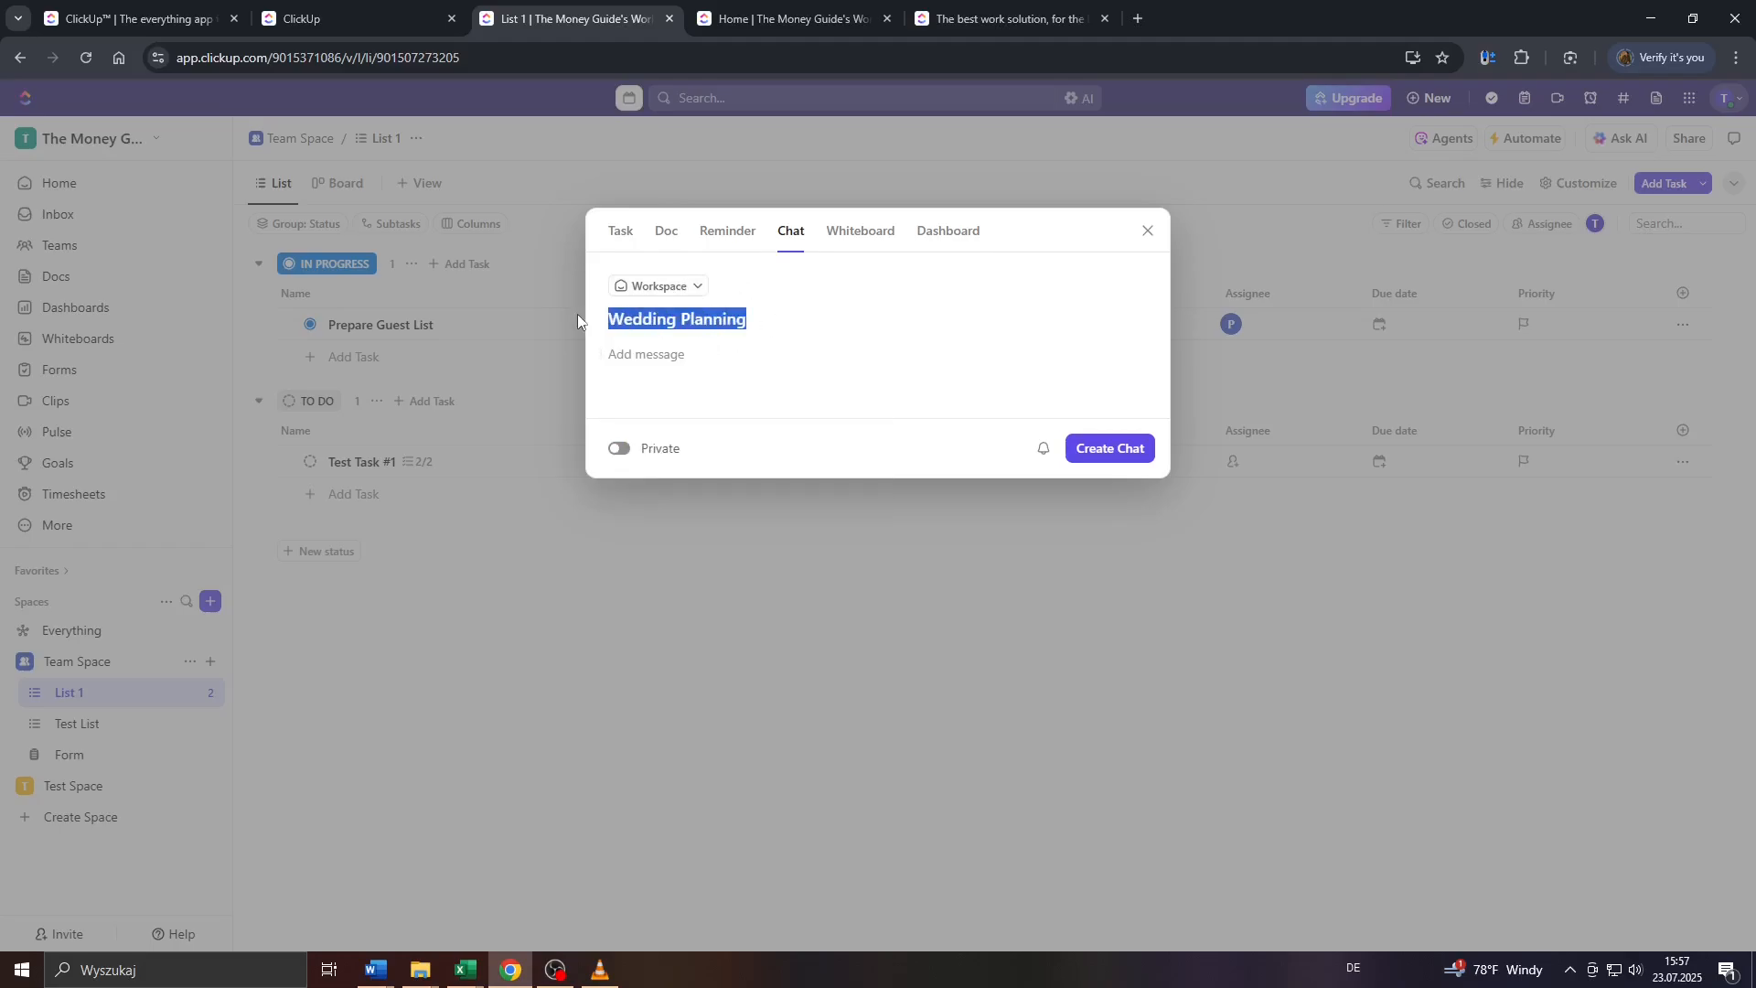
pyautogui.click(778, 313)
# - Write the chat's first message as "..." with mentions of both workspace members and a globe emoji
pyautogui.click(685, 361)
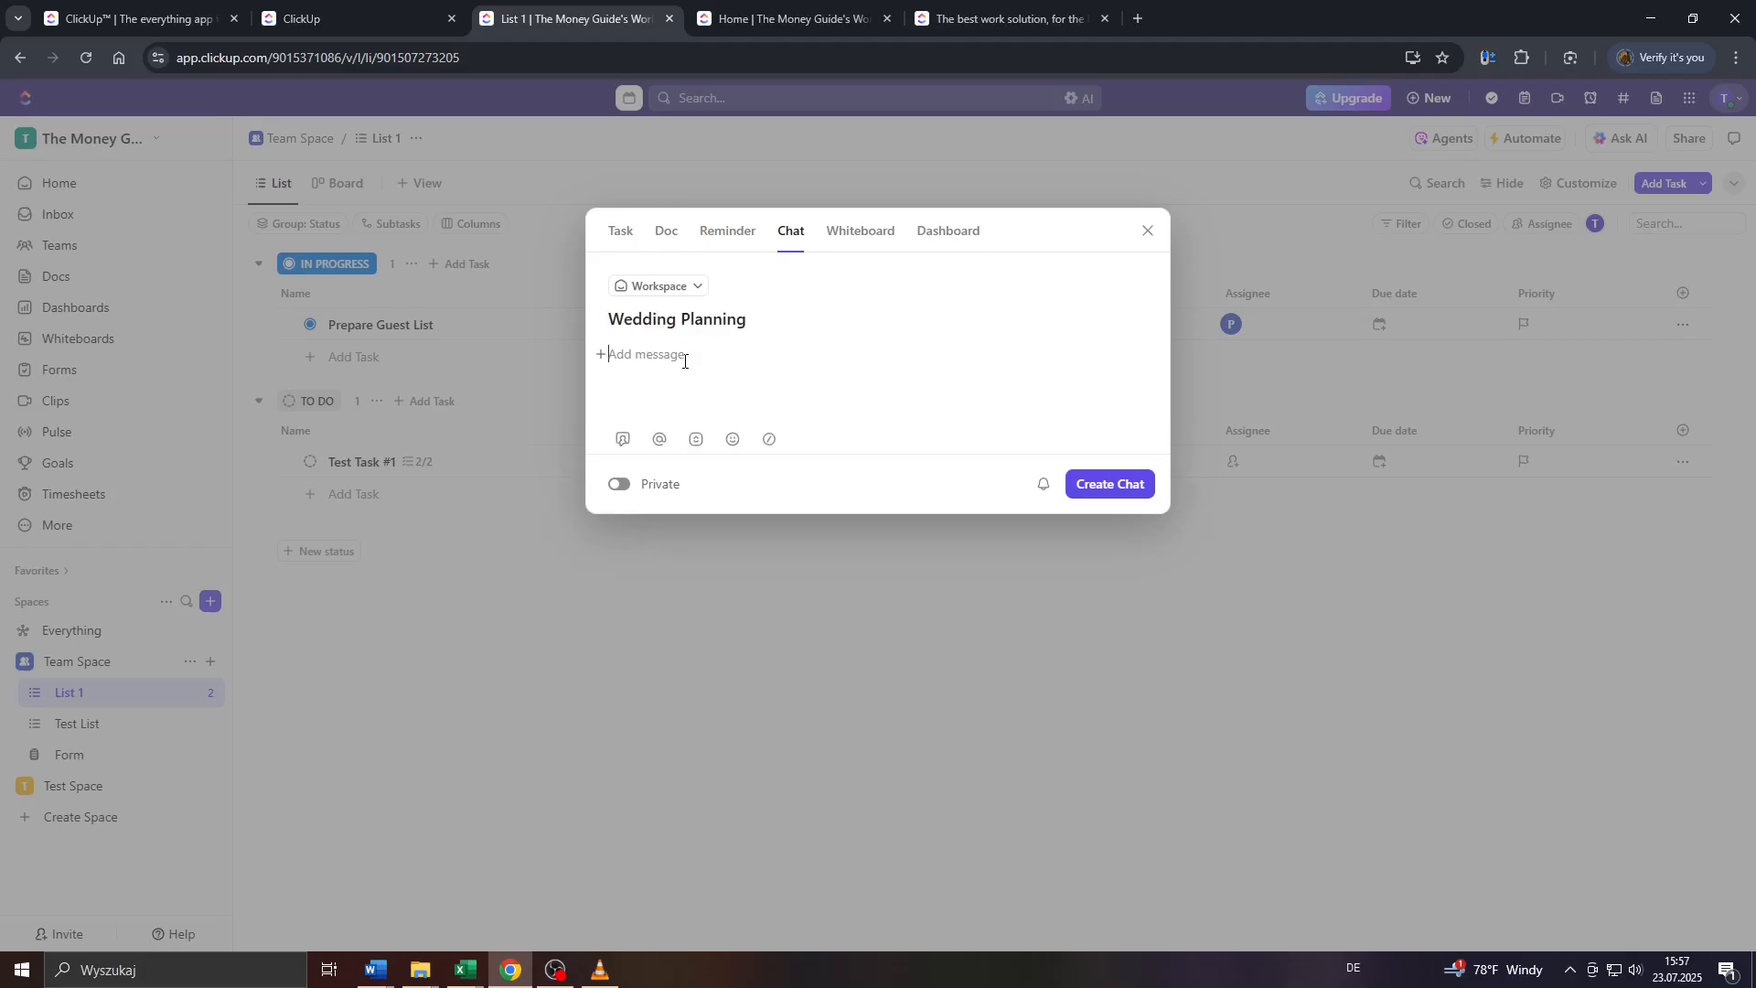
pyautogui.write('...')
pyautogui.click(659, 440)
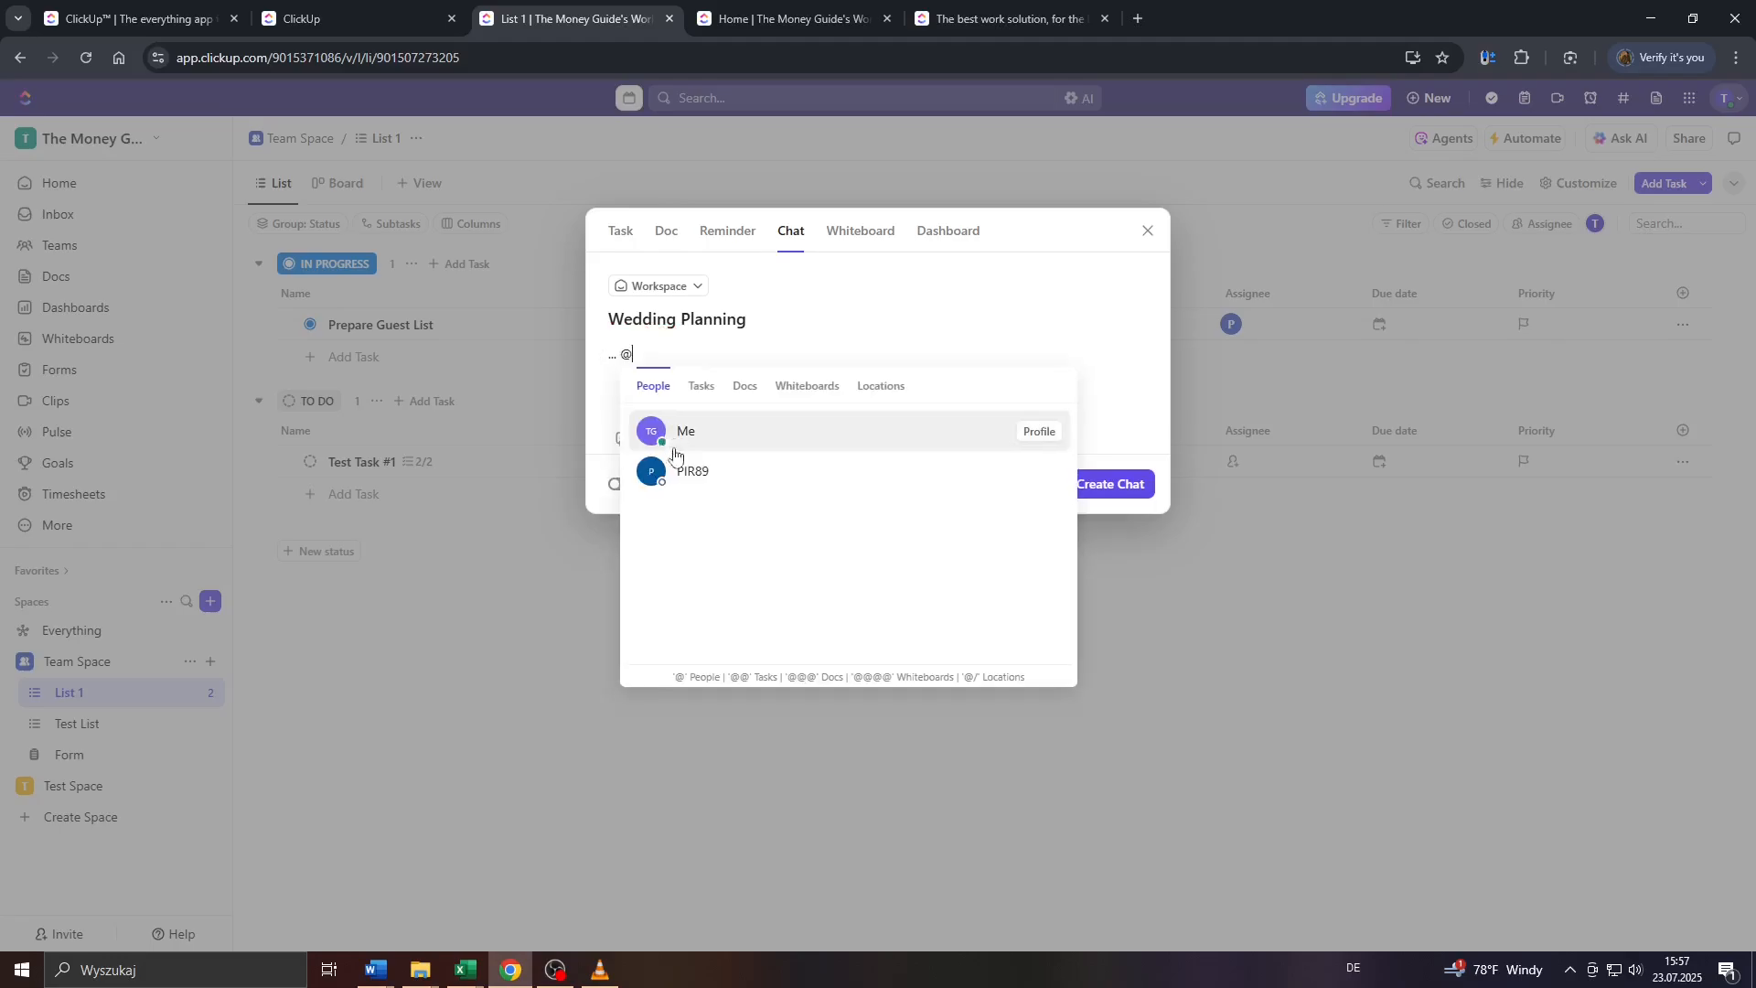
pyautogui.click(706, 469)
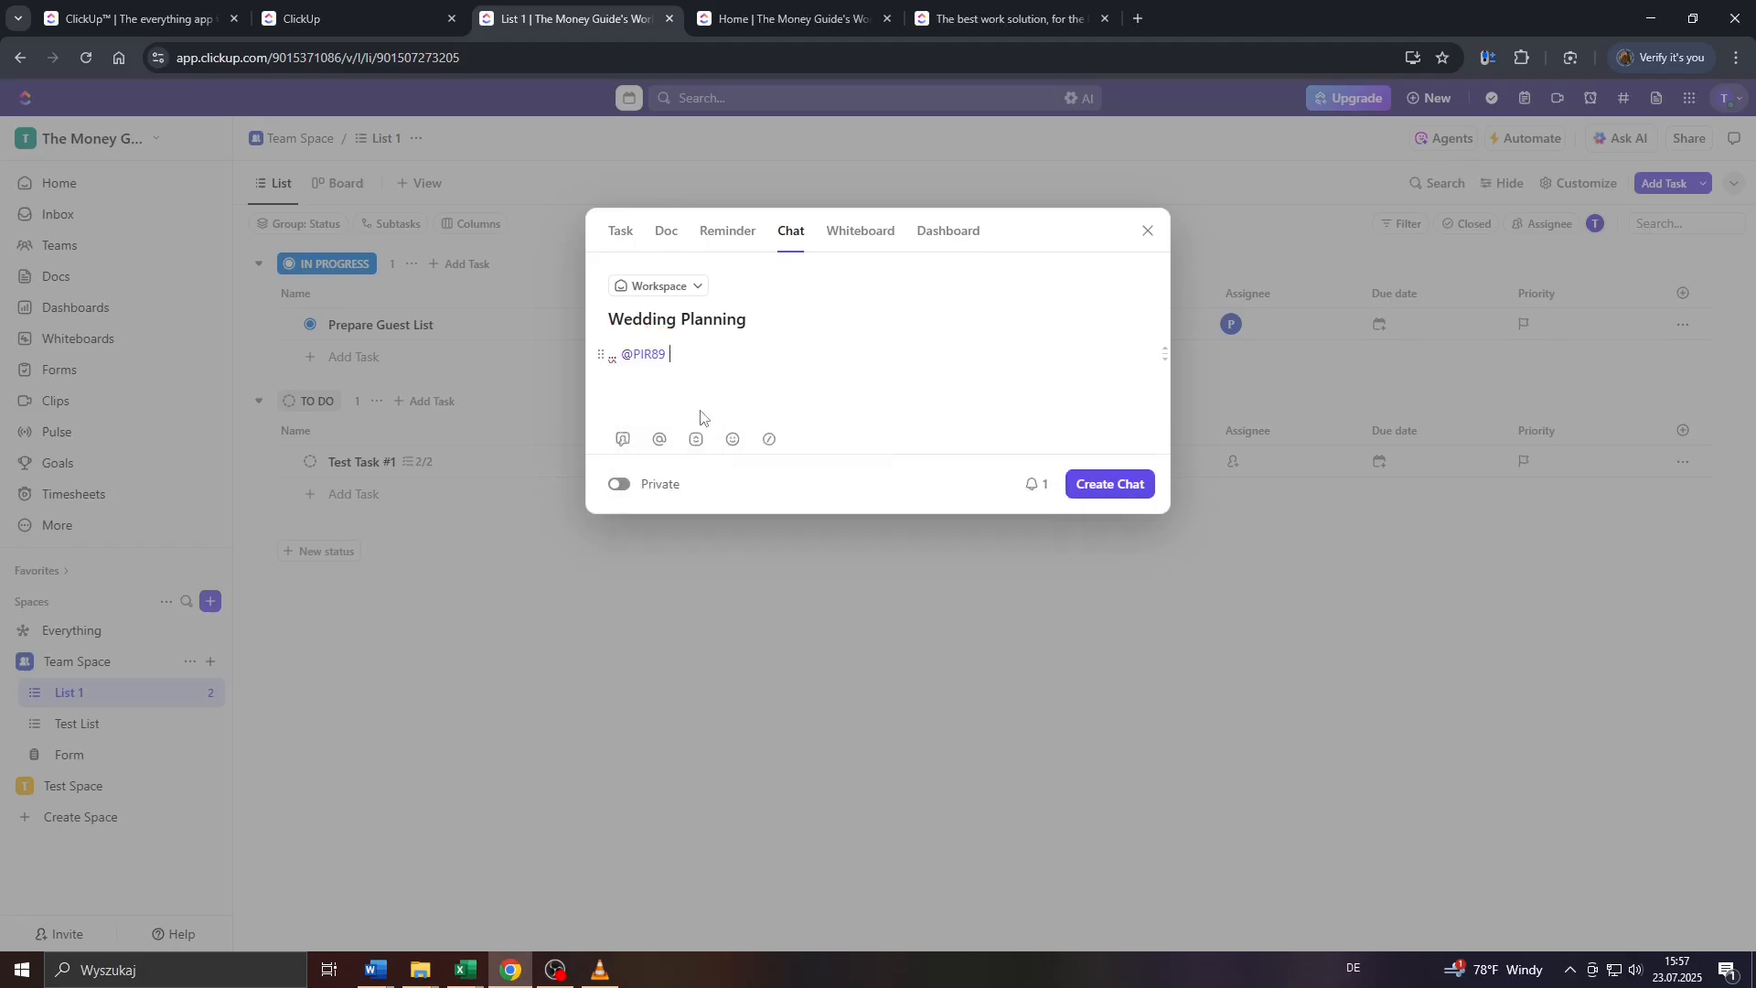
pyautogui.click(659, 441)
pyautogui.click(738, 441)
pyautogui.write('@The Money Guide @')
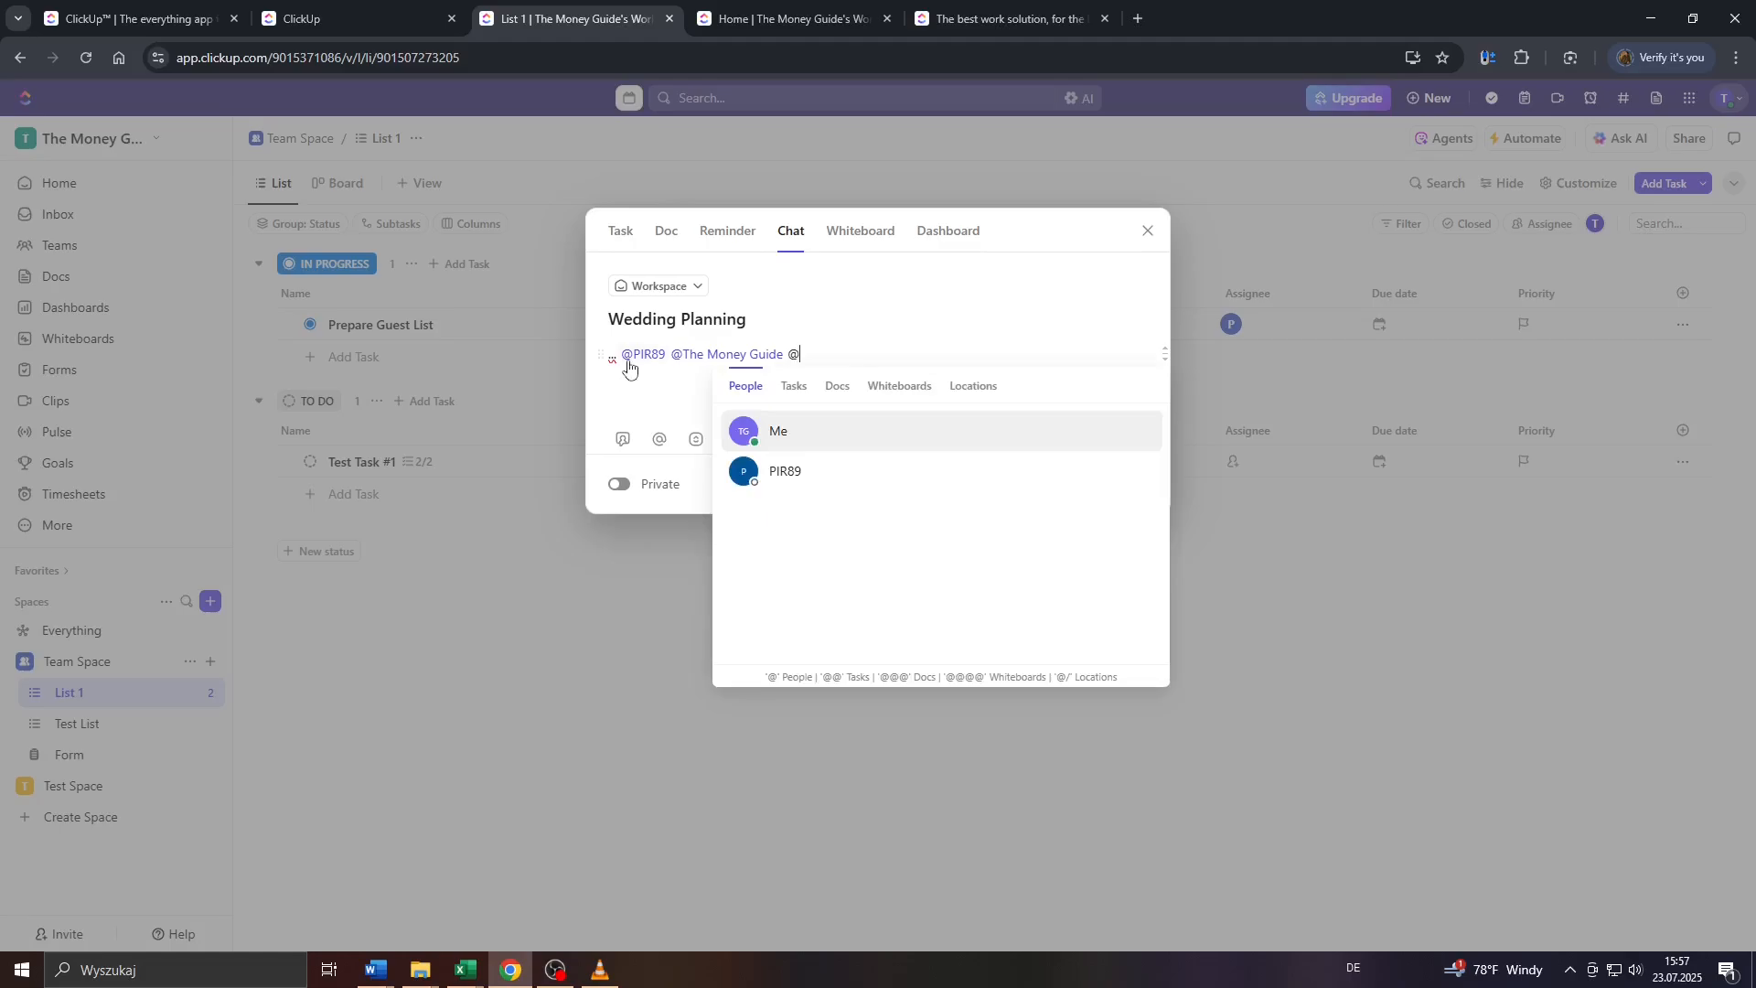
pyautogui.press('Escape')
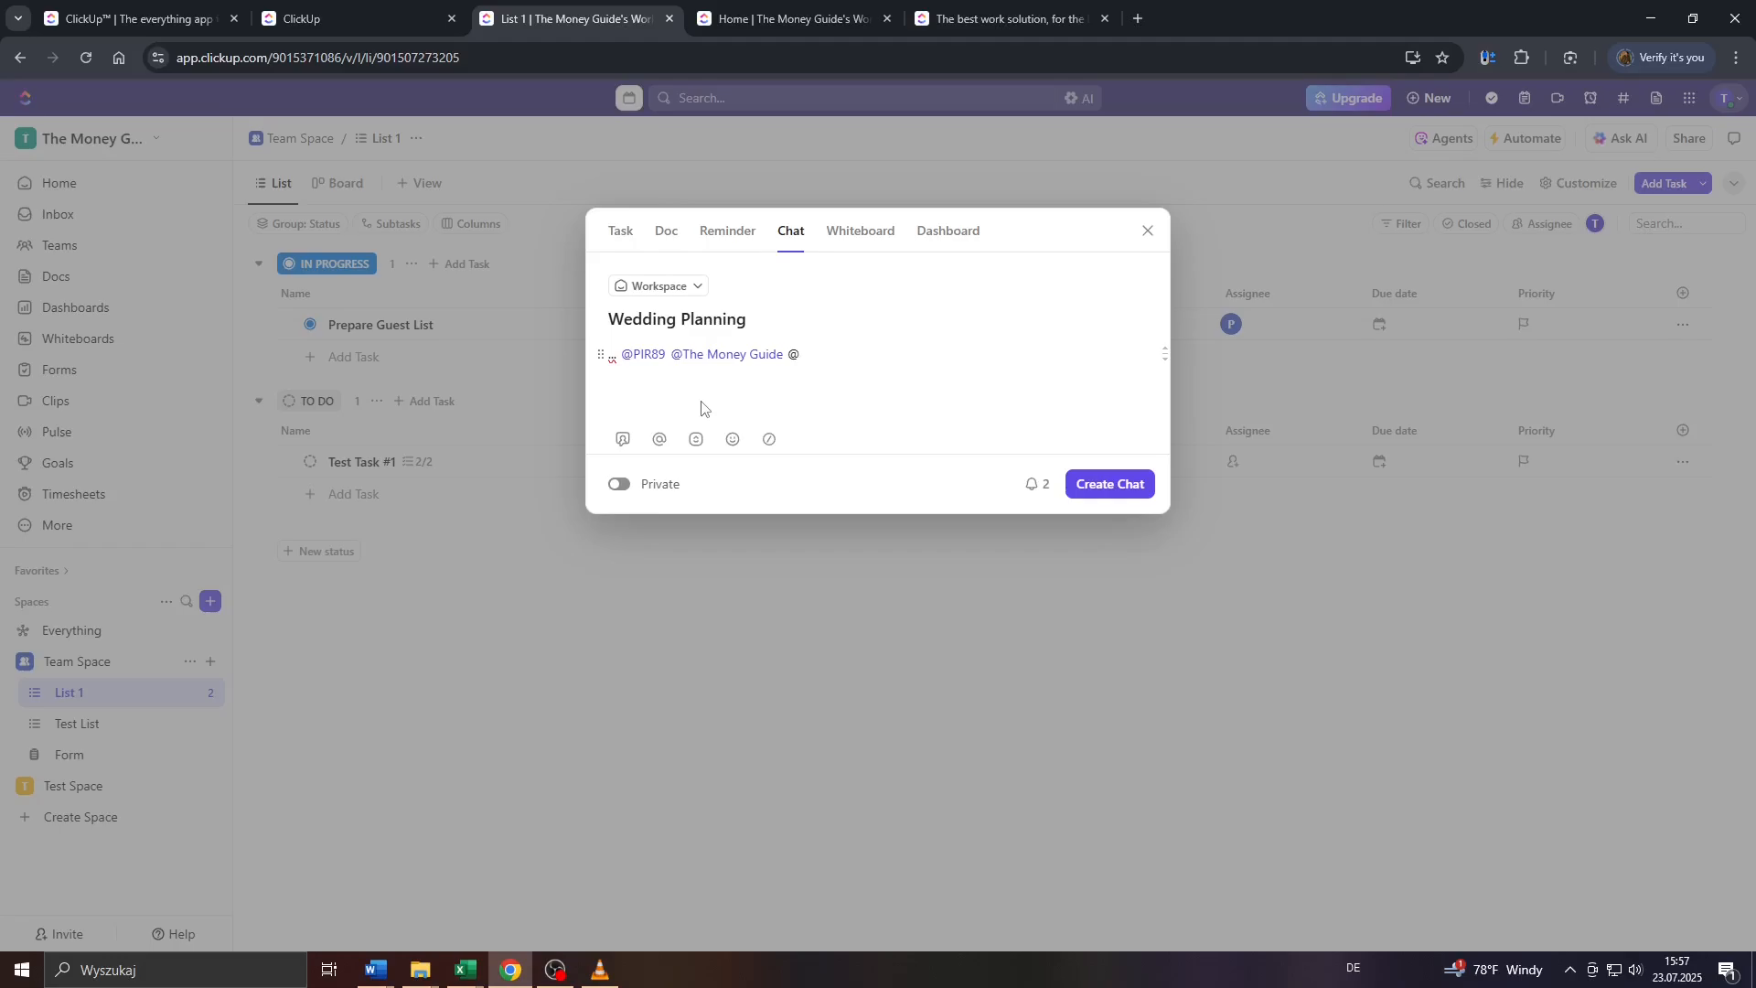
pyautogui.click(732, 439)
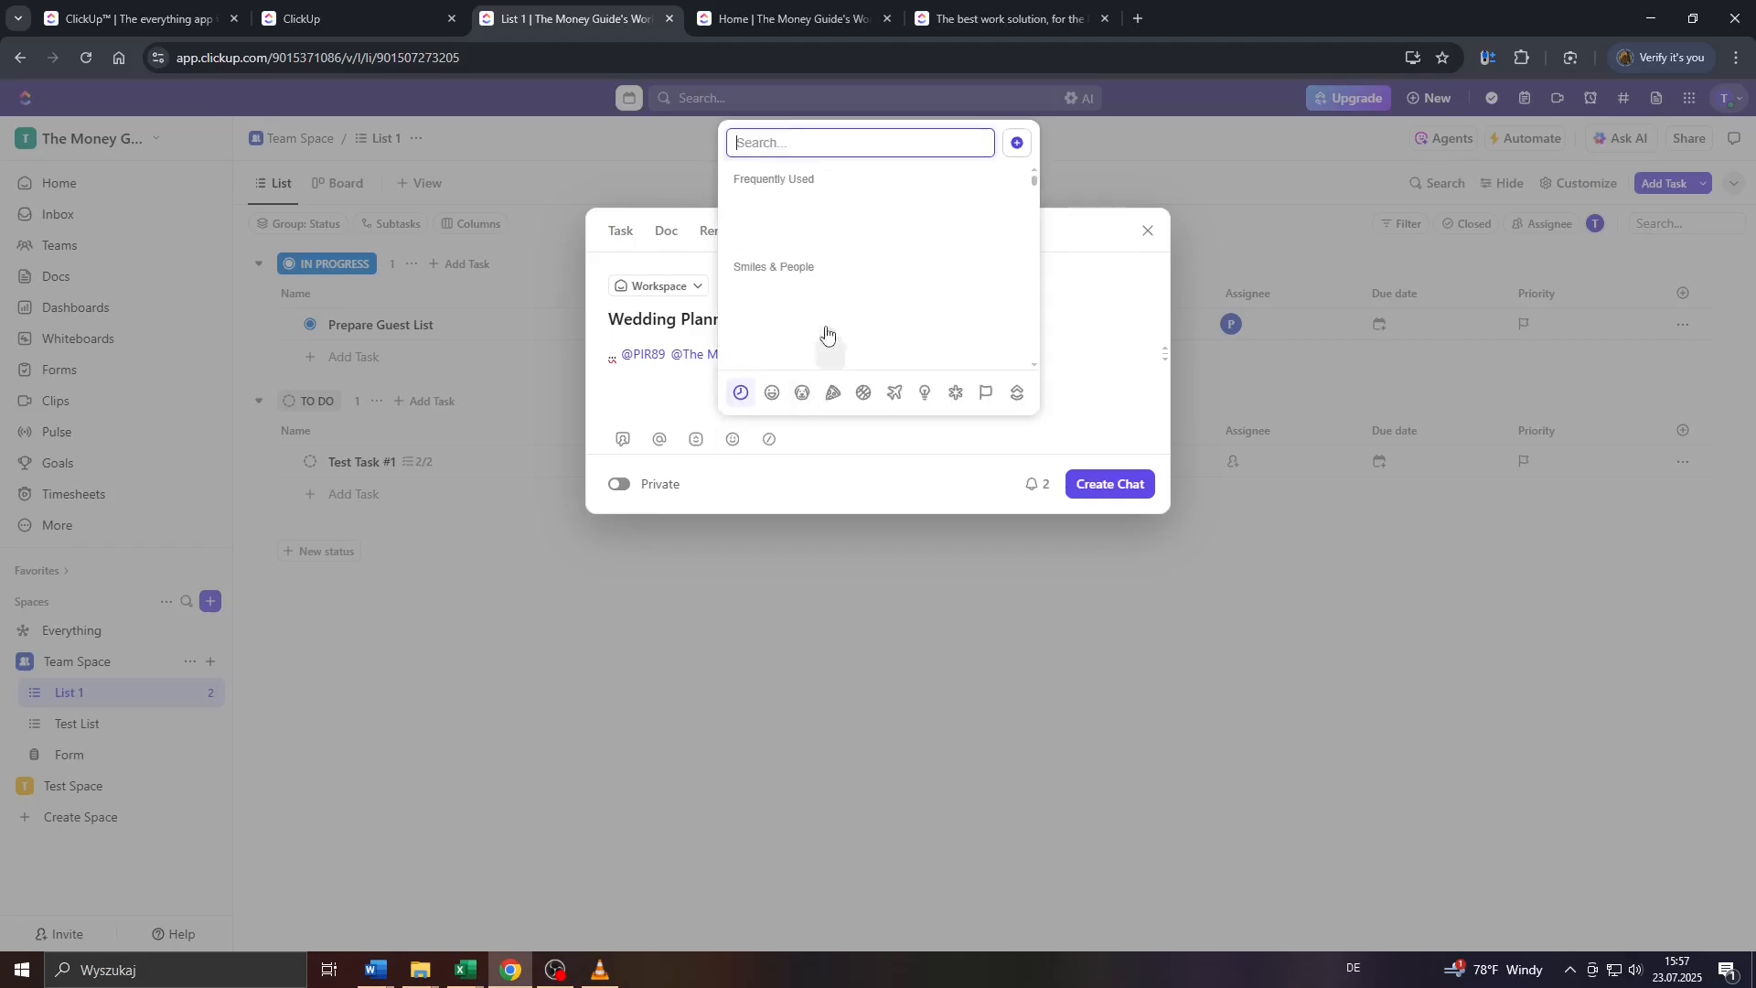
pyautogui.click(770, 209)
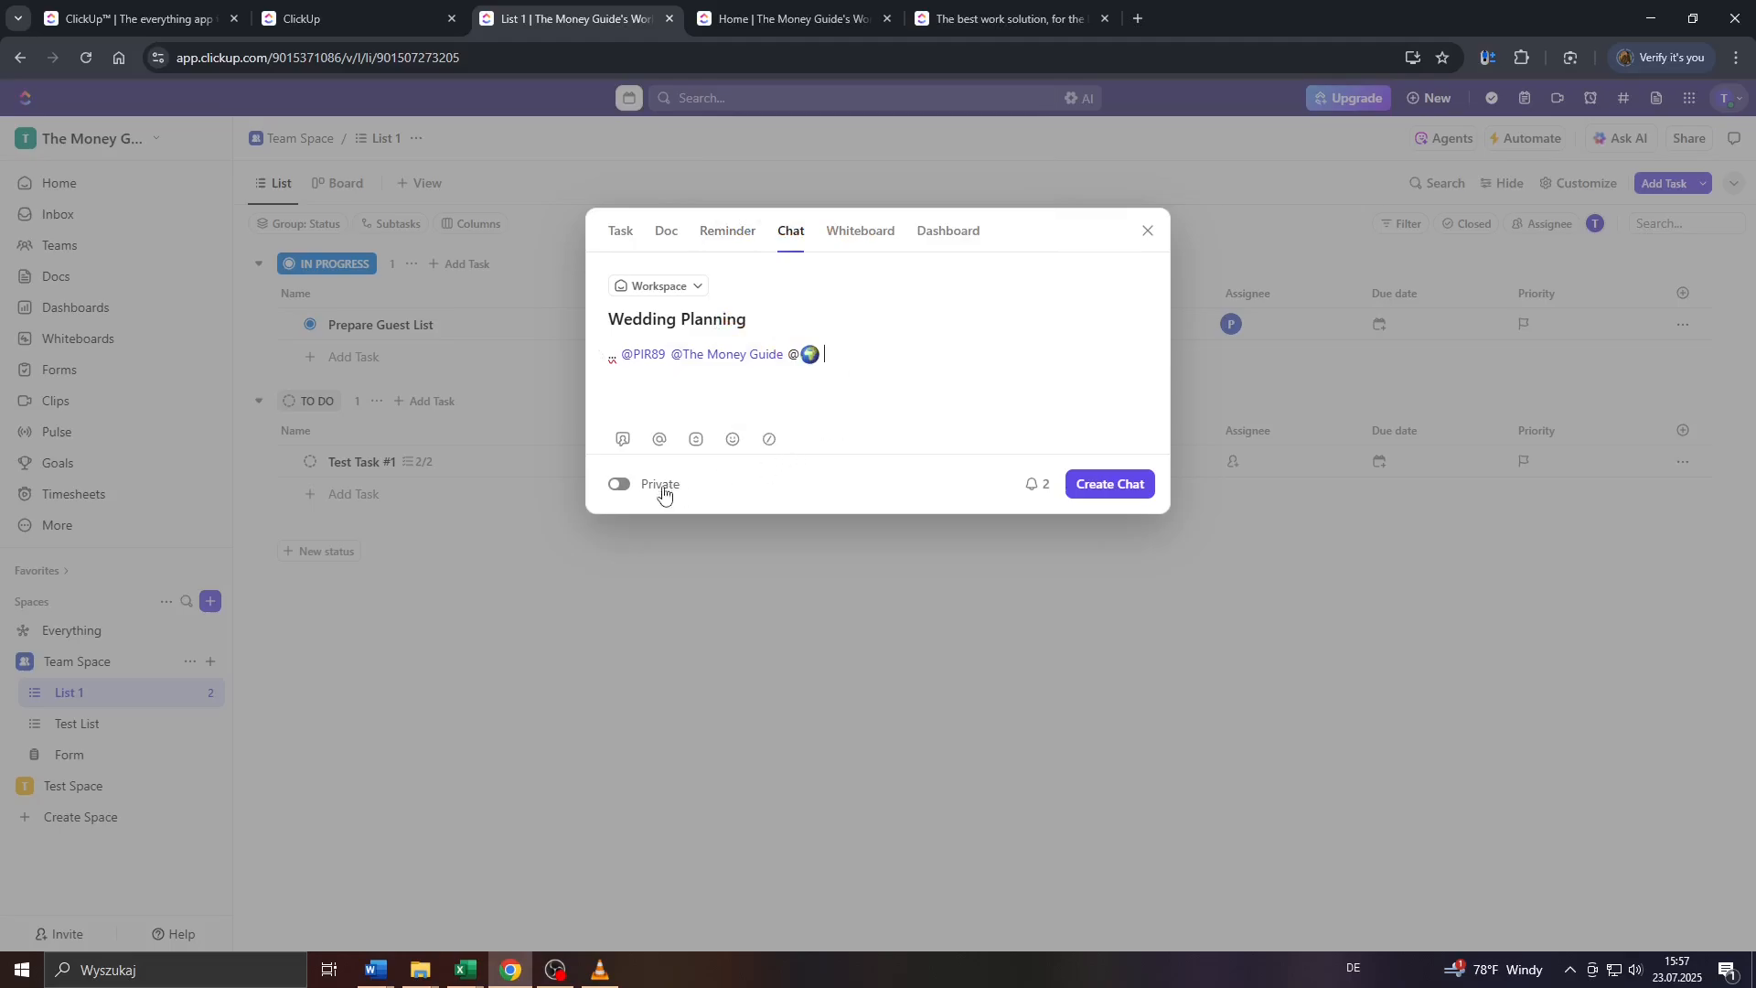
# - Create the "Wedding Planning" chat as non-private and open it on its own page, ready for a new comment
pyautogui.click(622, 486)
pyautogui.click(627, 495)
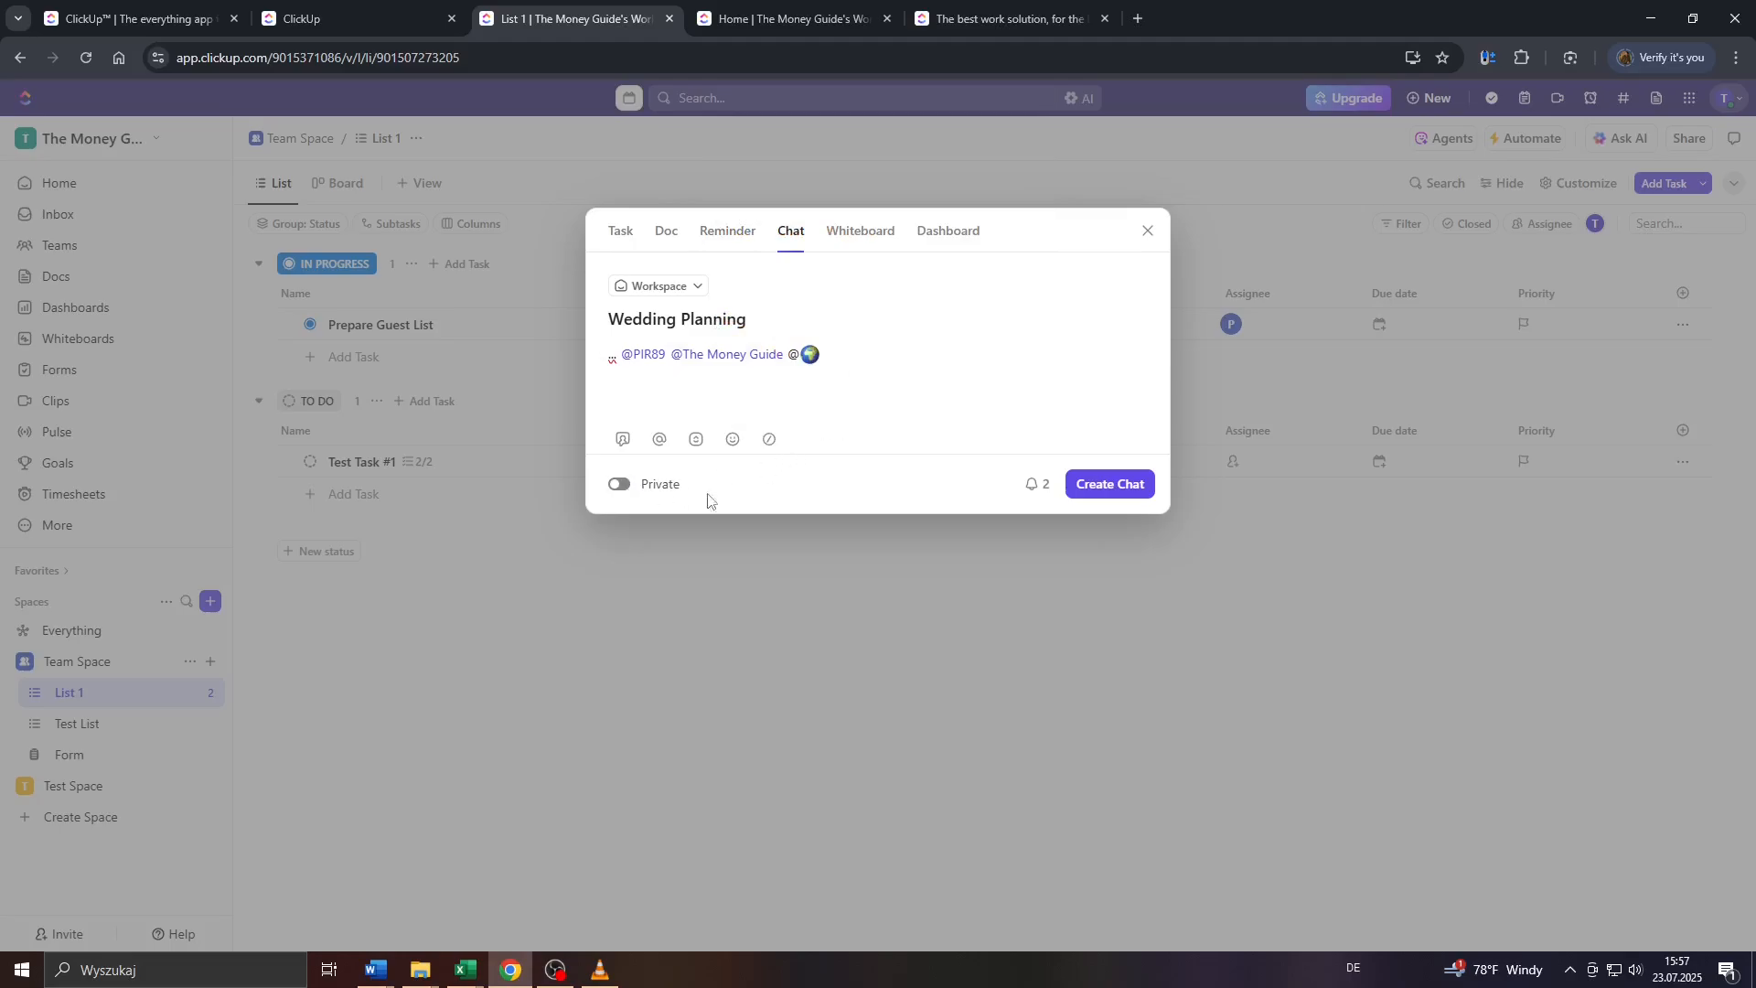
pyautogui.click(1109, 484)
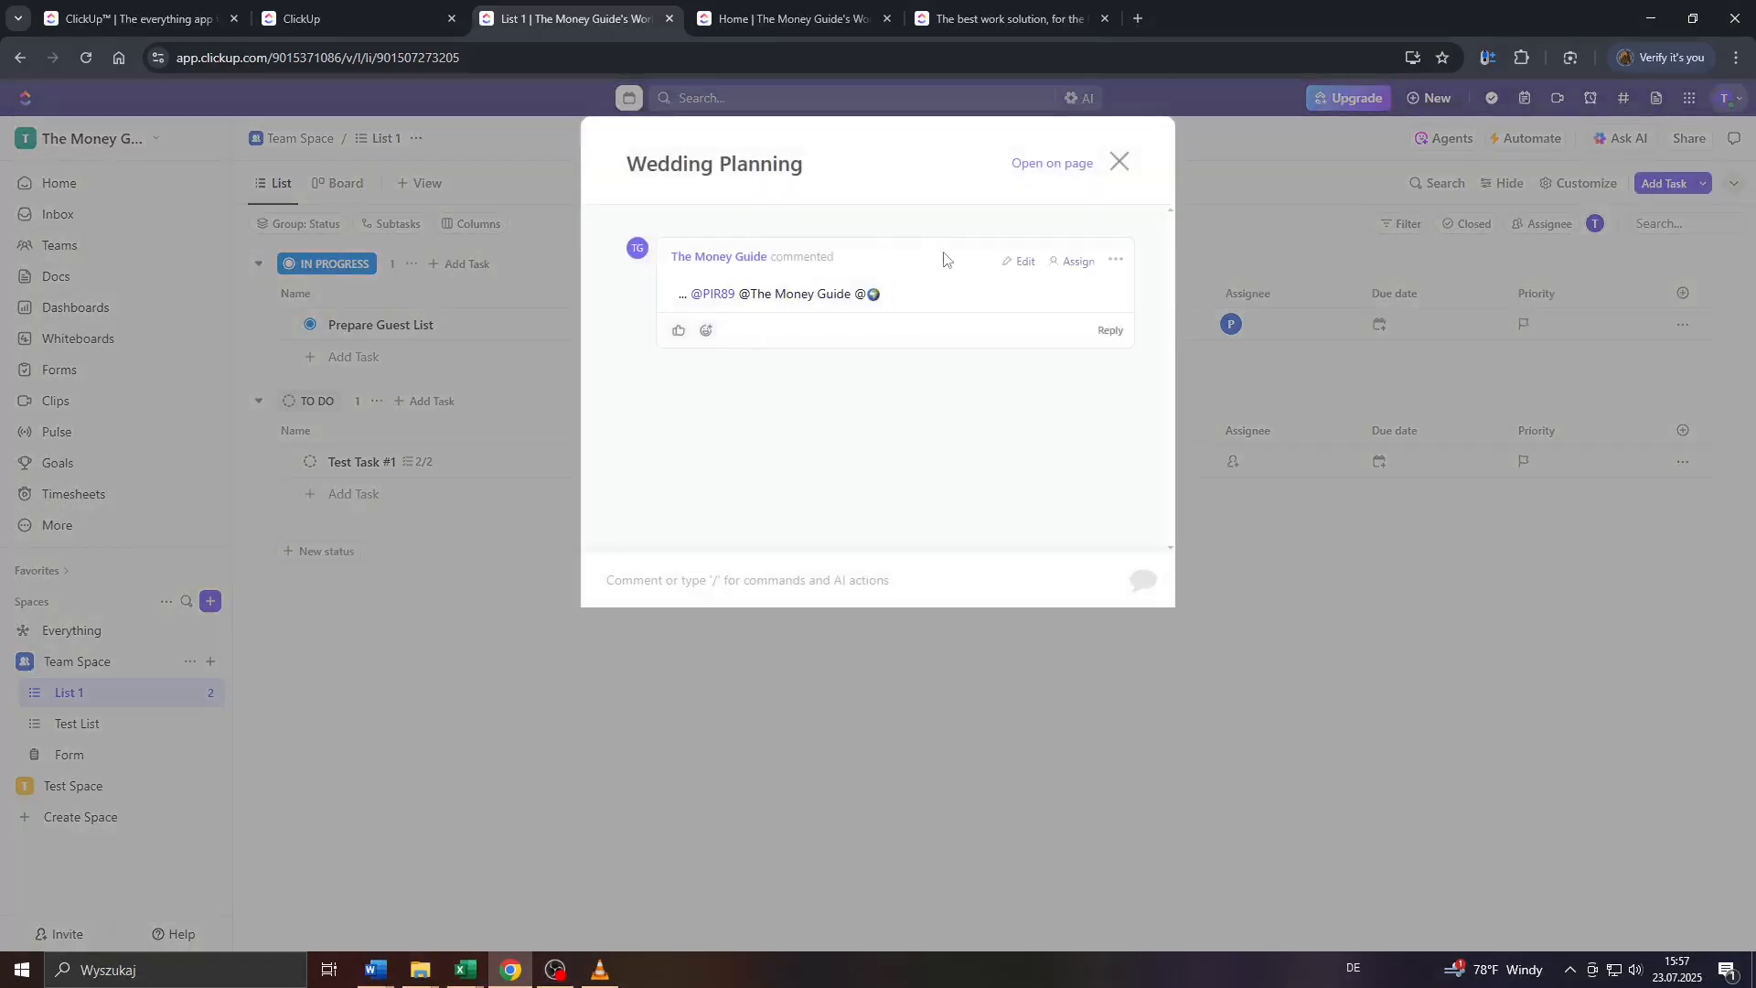
pyautogui.click(1039, 173)
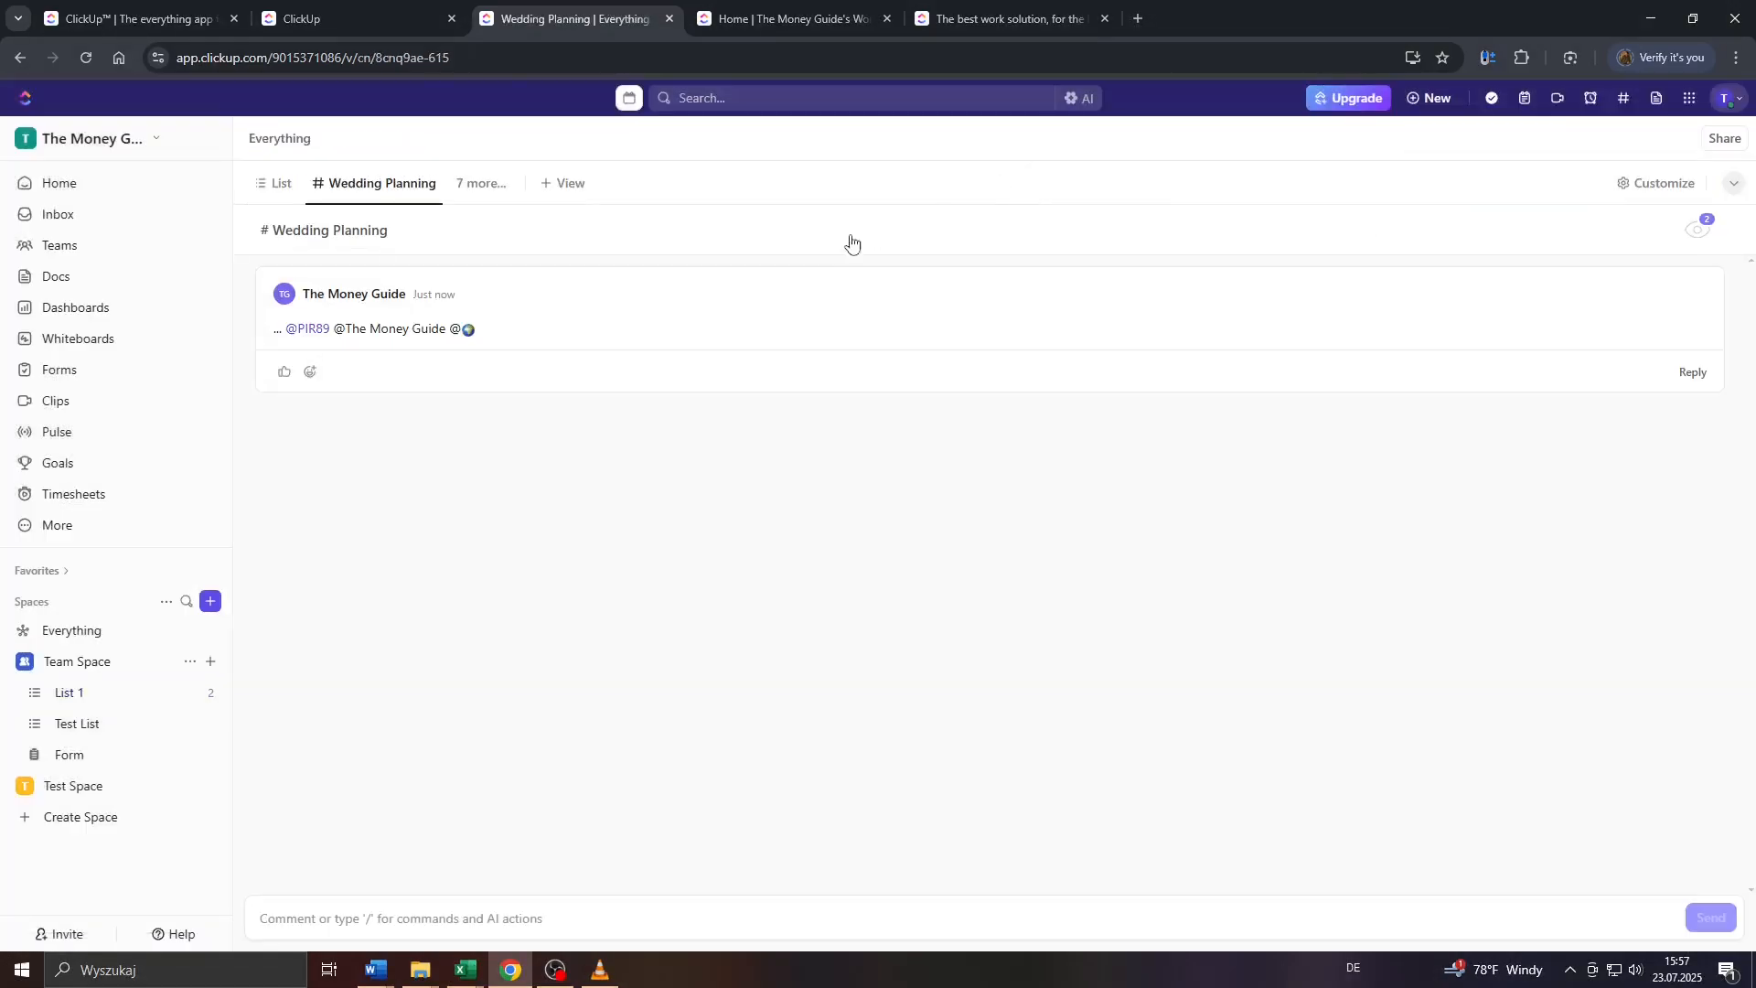
pyautogui.click(351, 911)
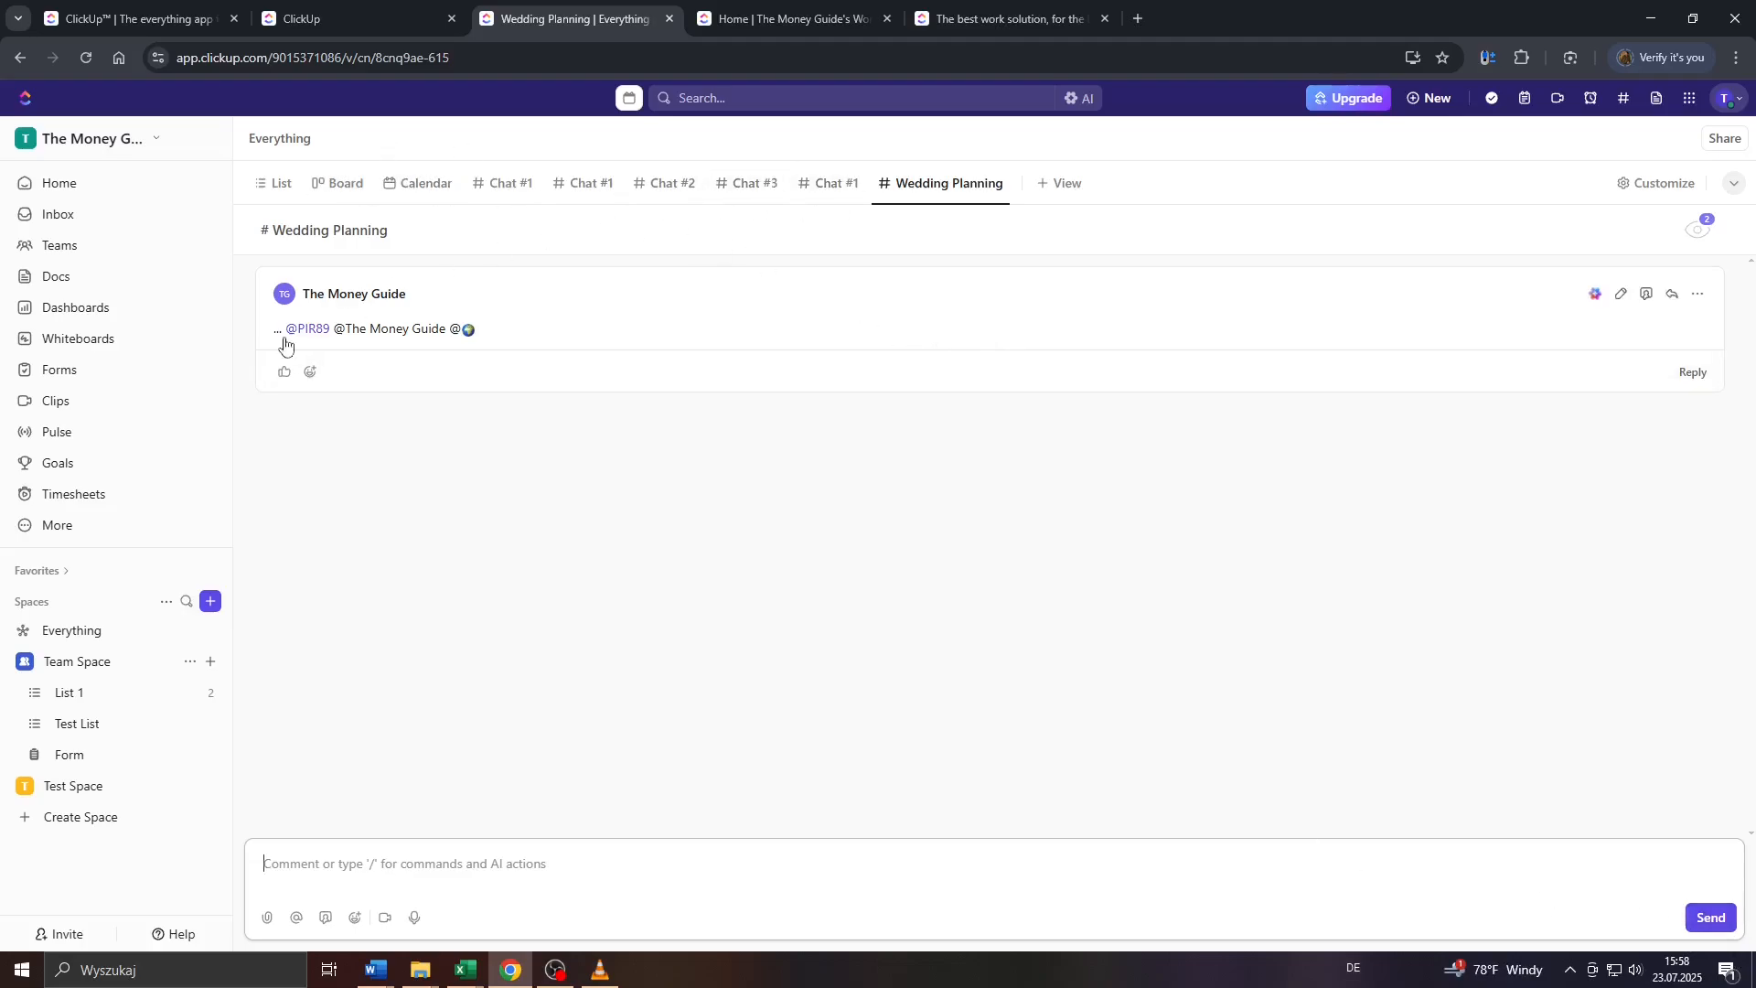
# - View the Whiteboards hub and the templates offered for creating a new form
pyautogui.click(69, 338)
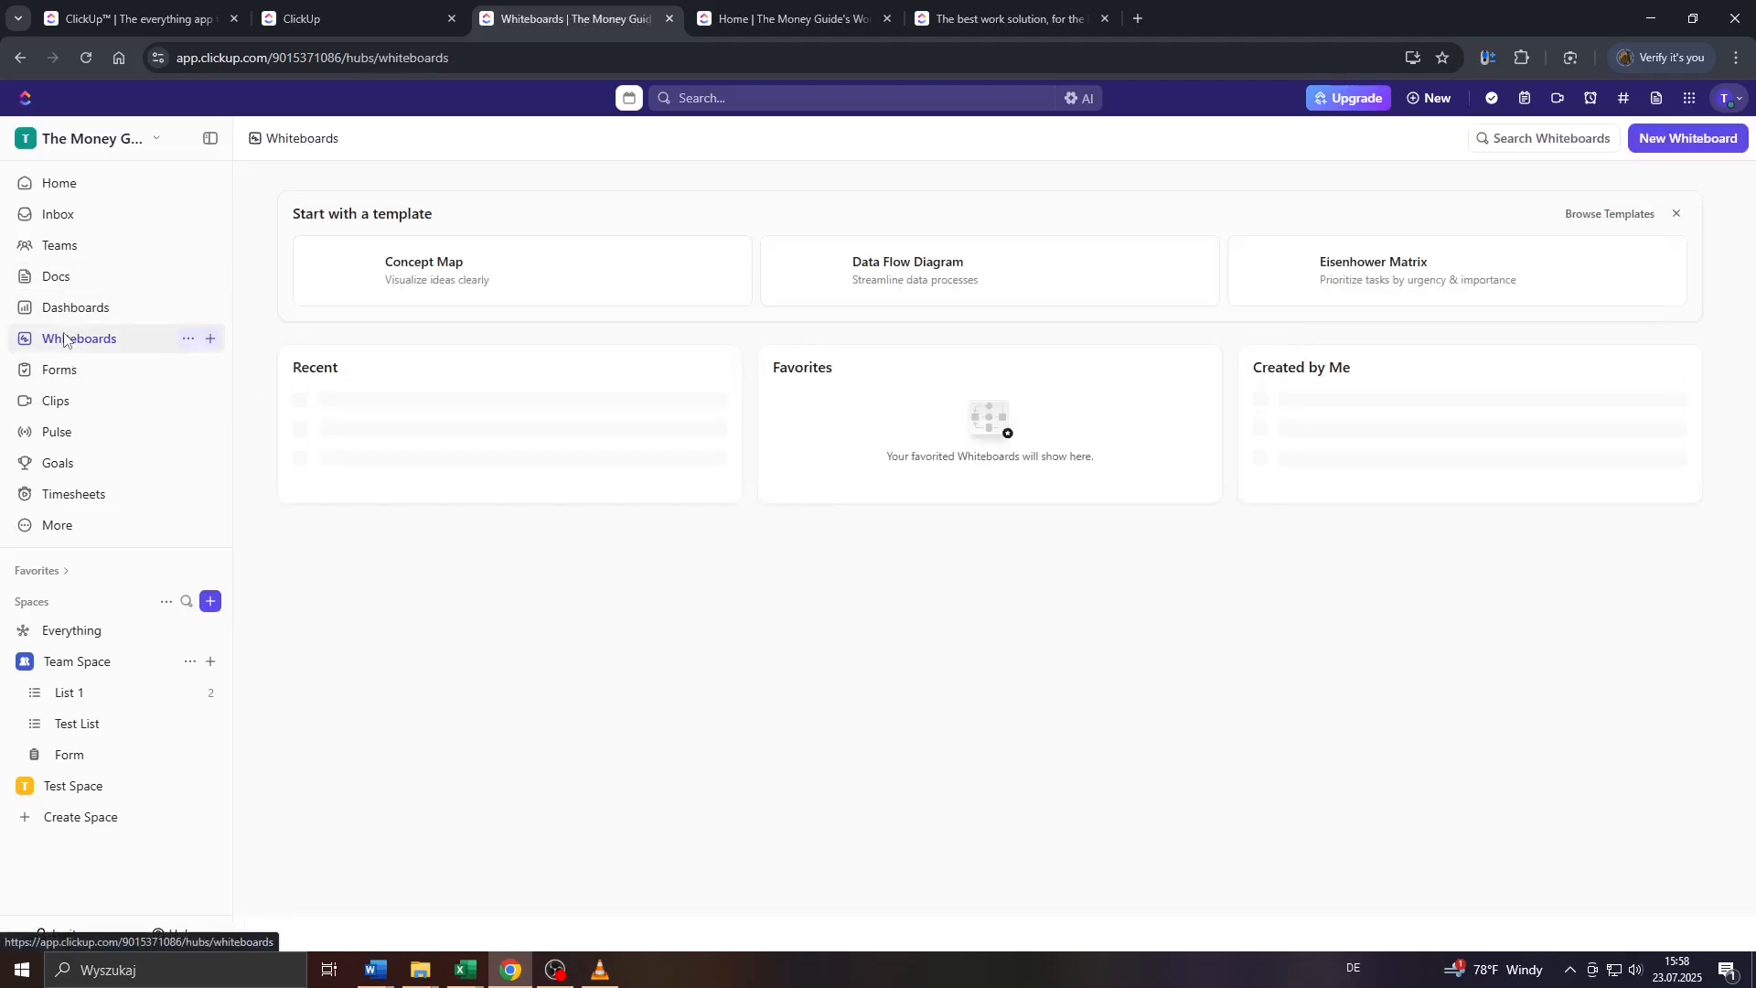
pyautogui.click(74, 372)
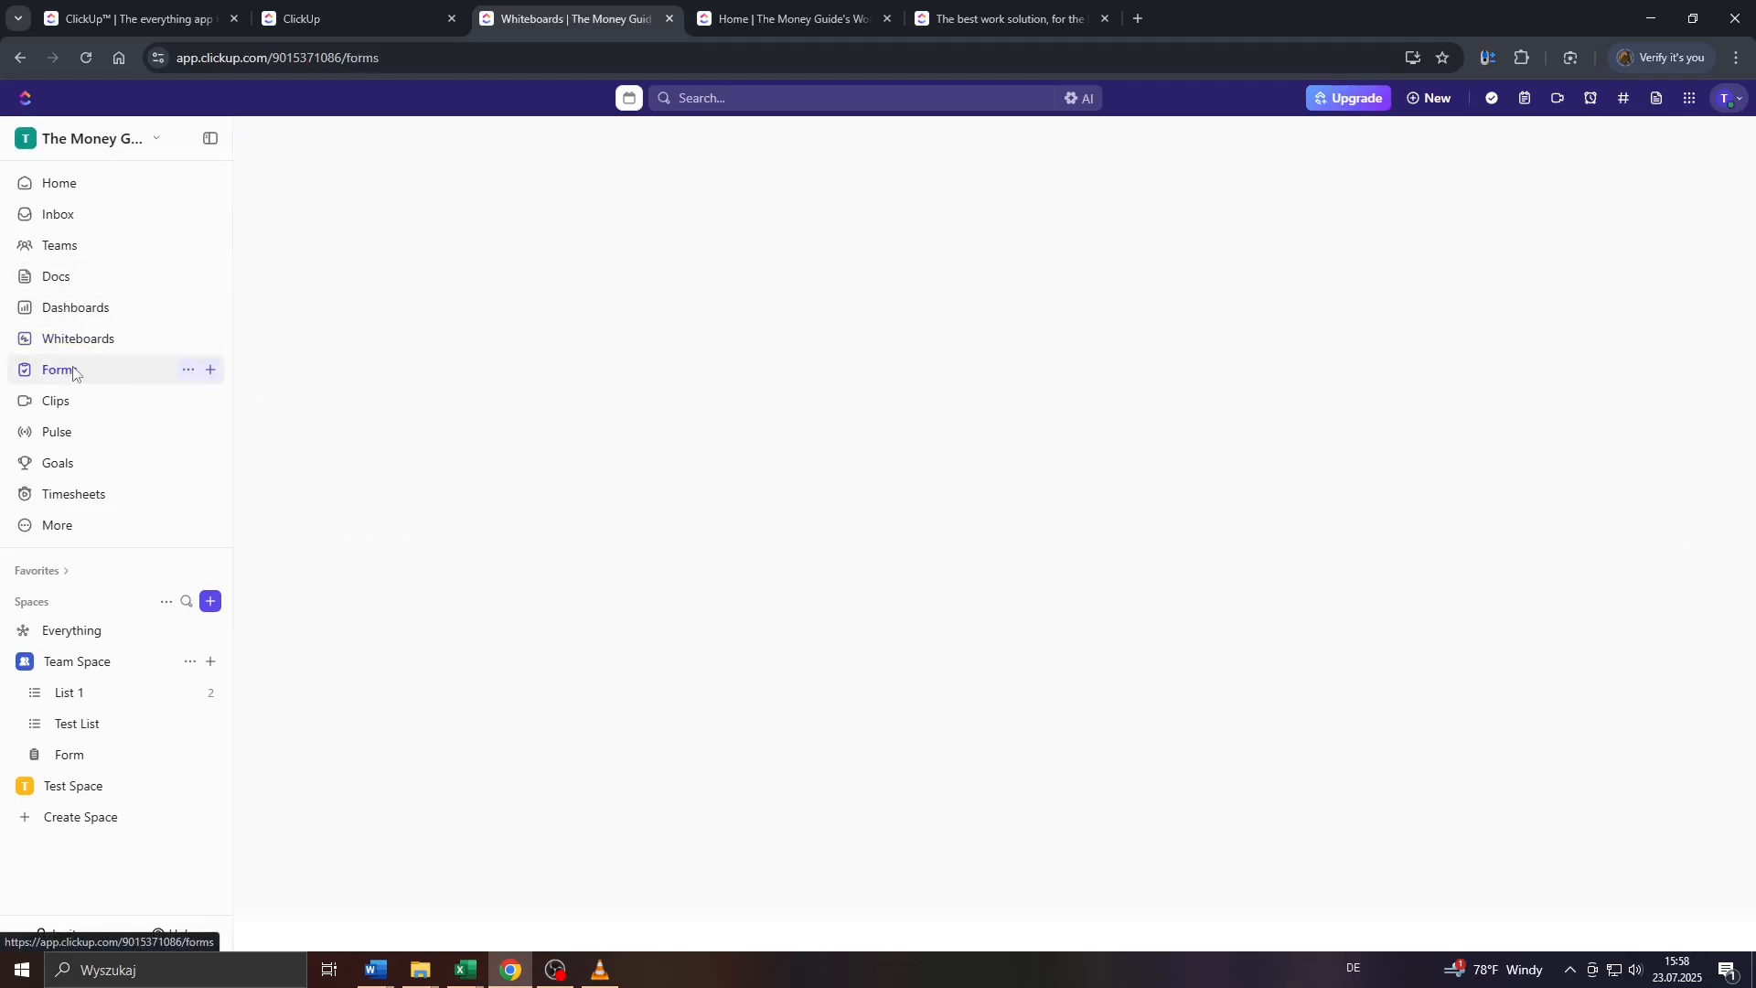
pyautogui.click(211, 372)
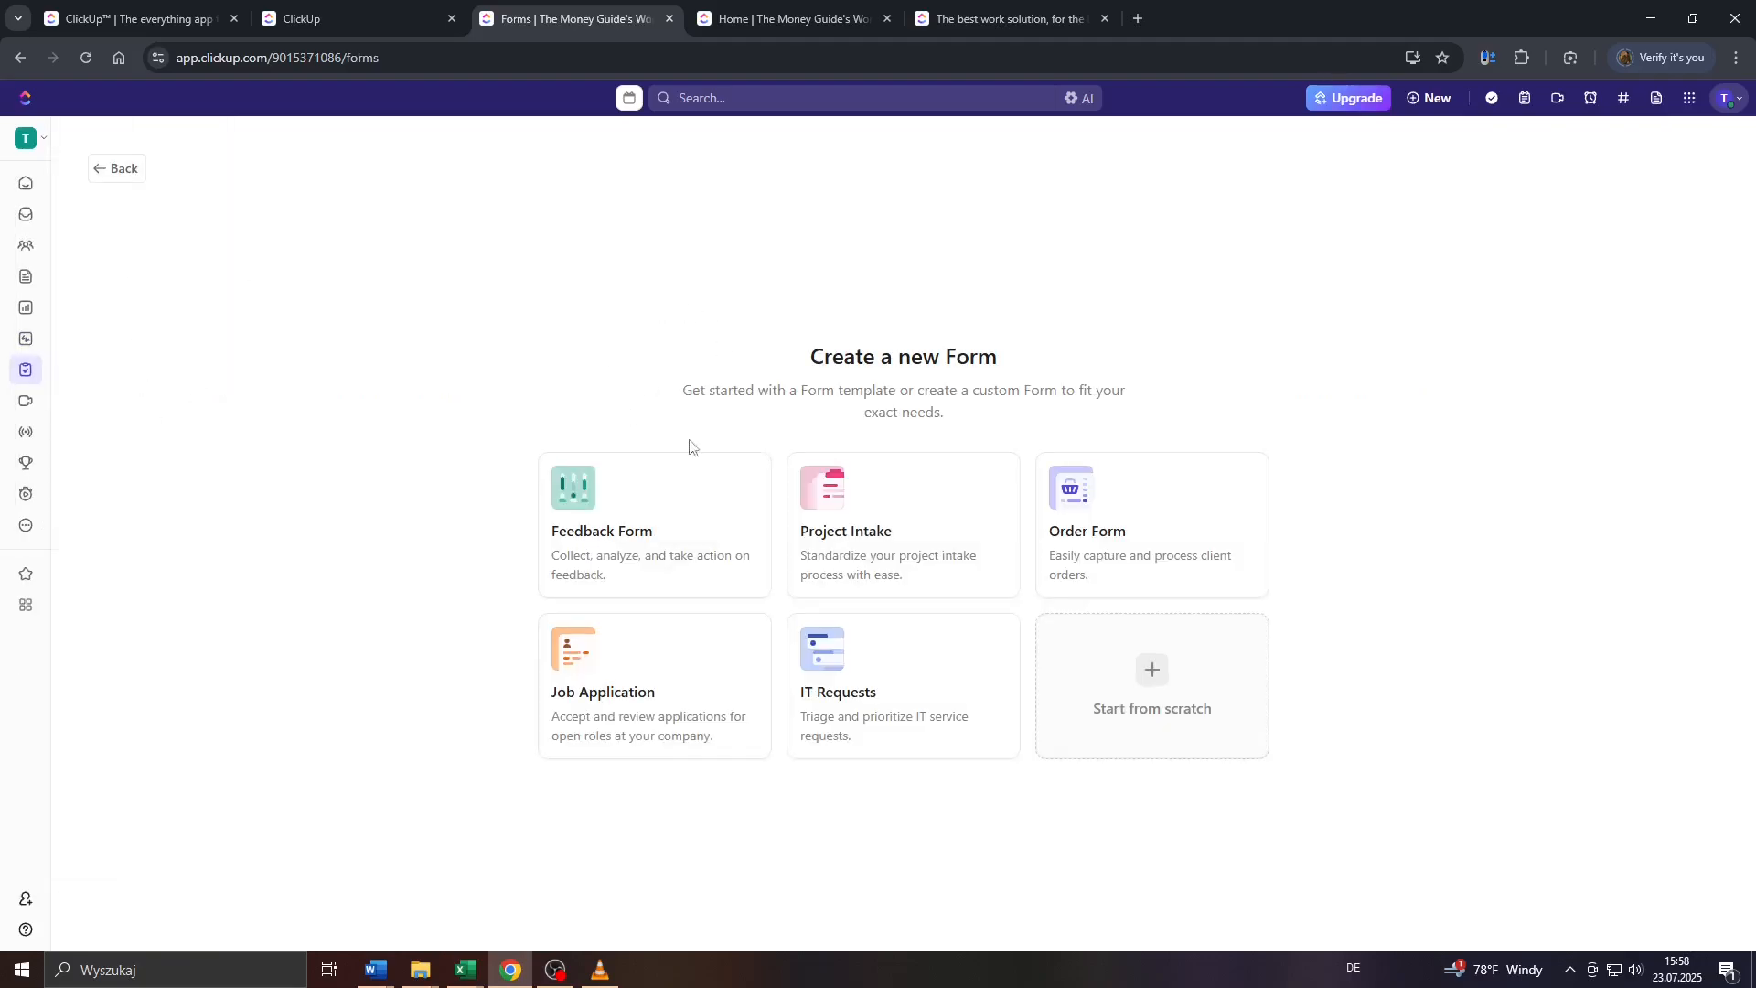
pyautogui.moveTo(793, 364); pyautogui.dragTo(992, 410)
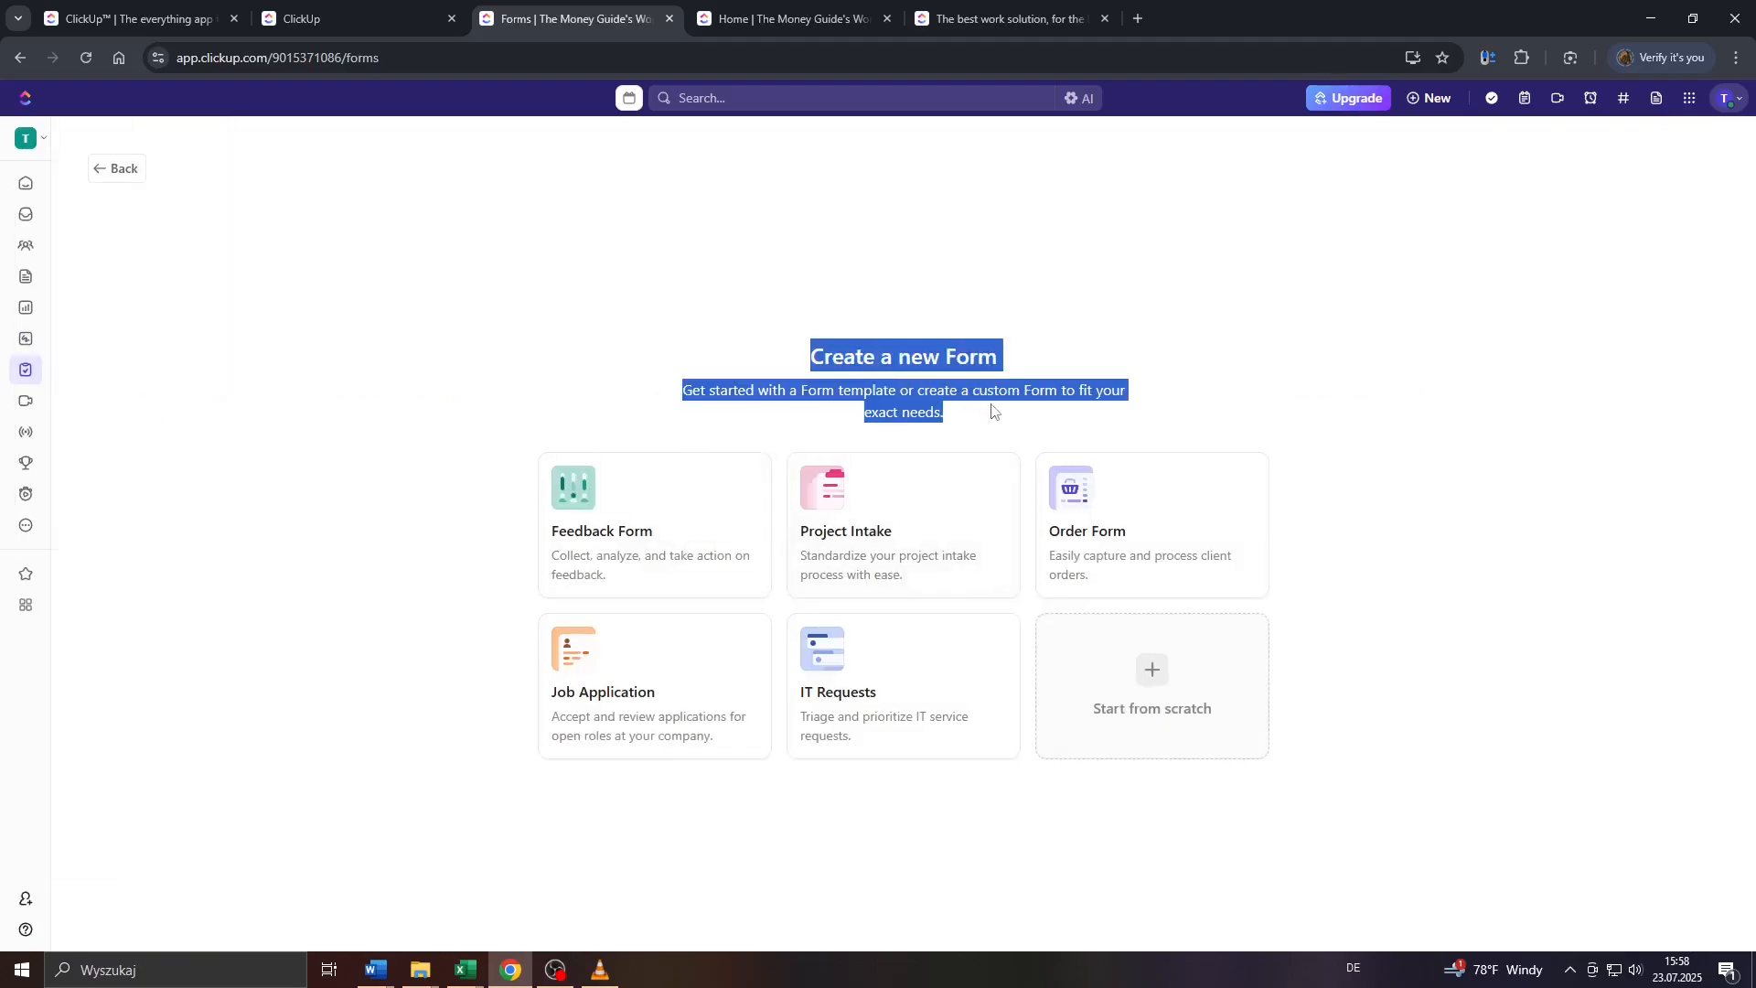
pyautogui.click(938, 400)
pyautogui.moveTo(796, 352); pyautogui.dragTo(948, 406)
pyautogui.click(943, 408)
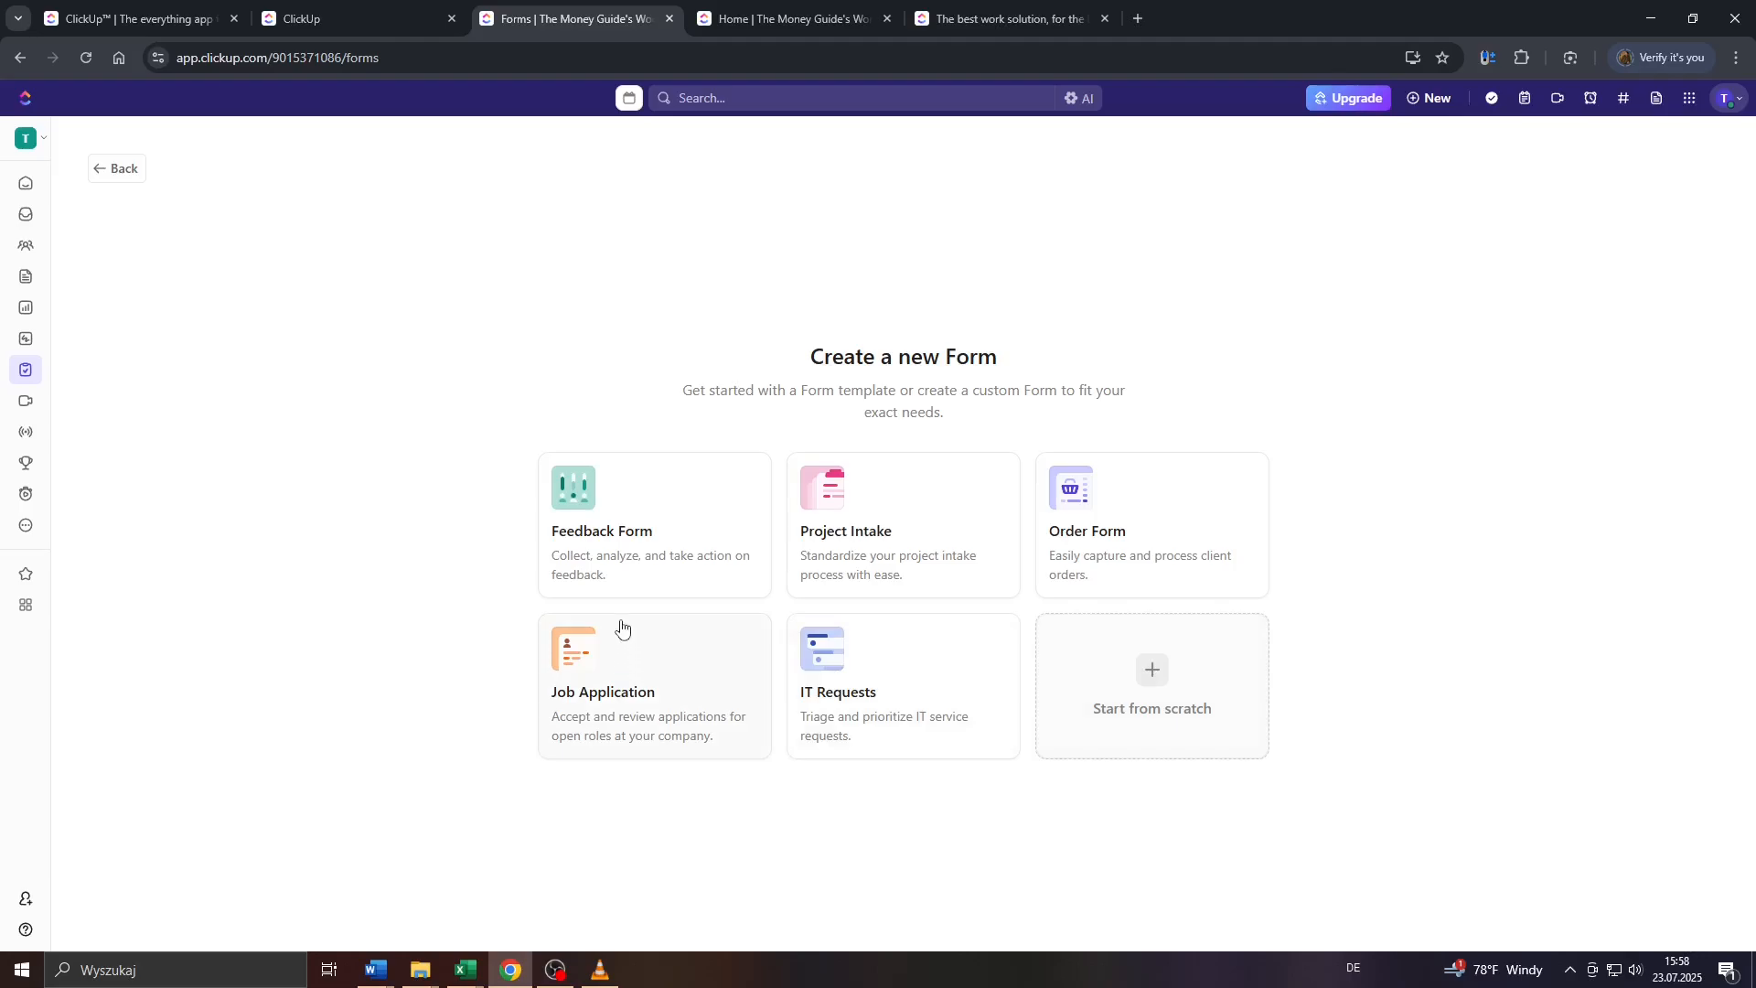
# - Choose the Job Application form template and search for "Hiring NOW" as the place to save submissions
pyautogui.click(595, 700)
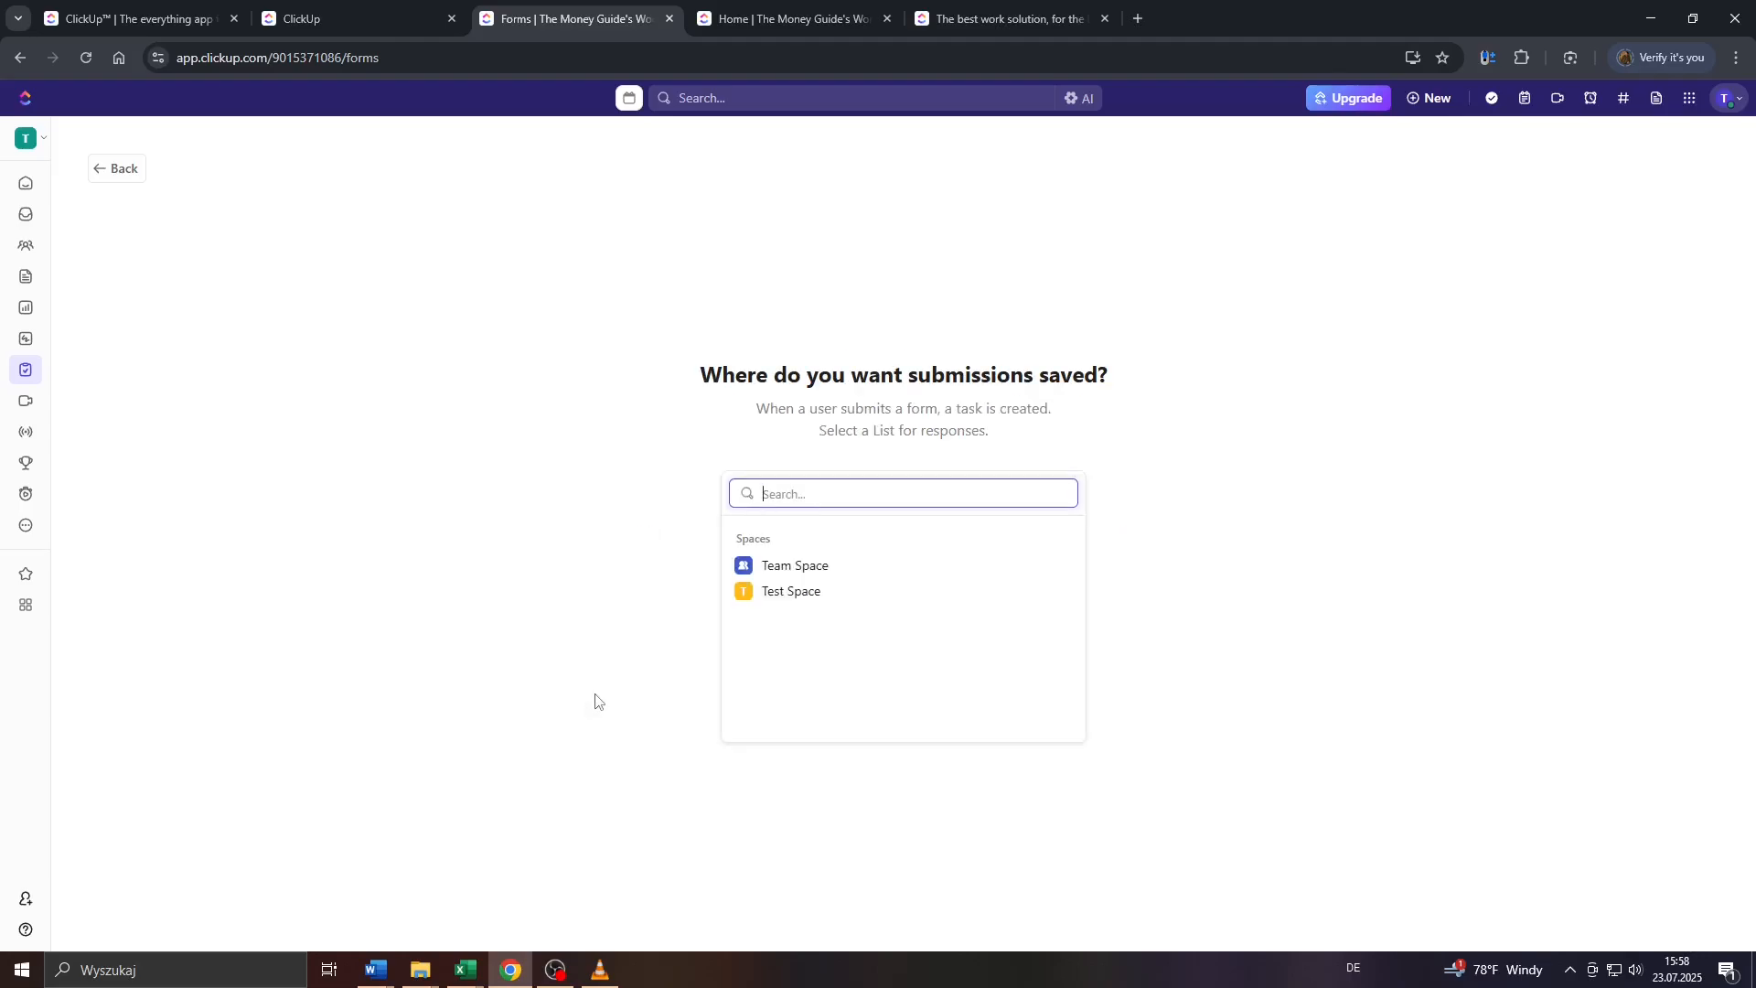
pyautogui.write('Hiring NOW')
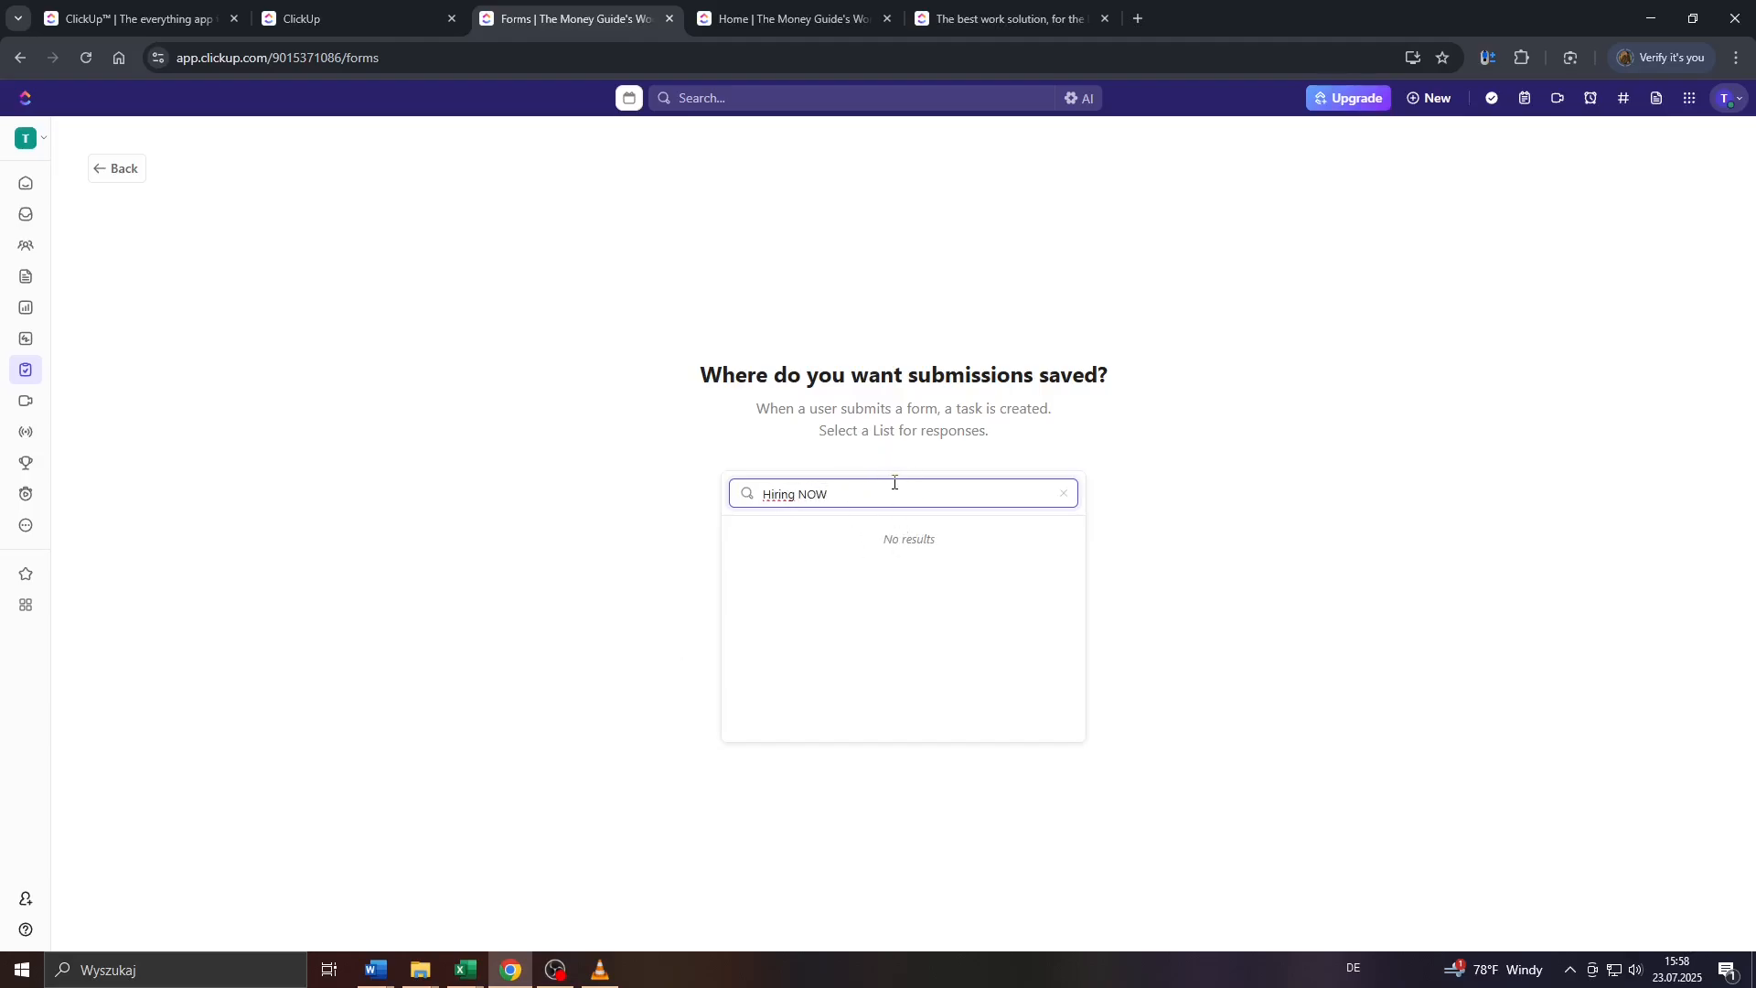
pyautogui.moveTo(894, 482); pyautogui.dragTo(679, 502)
pyautogui.press('BackSpace')
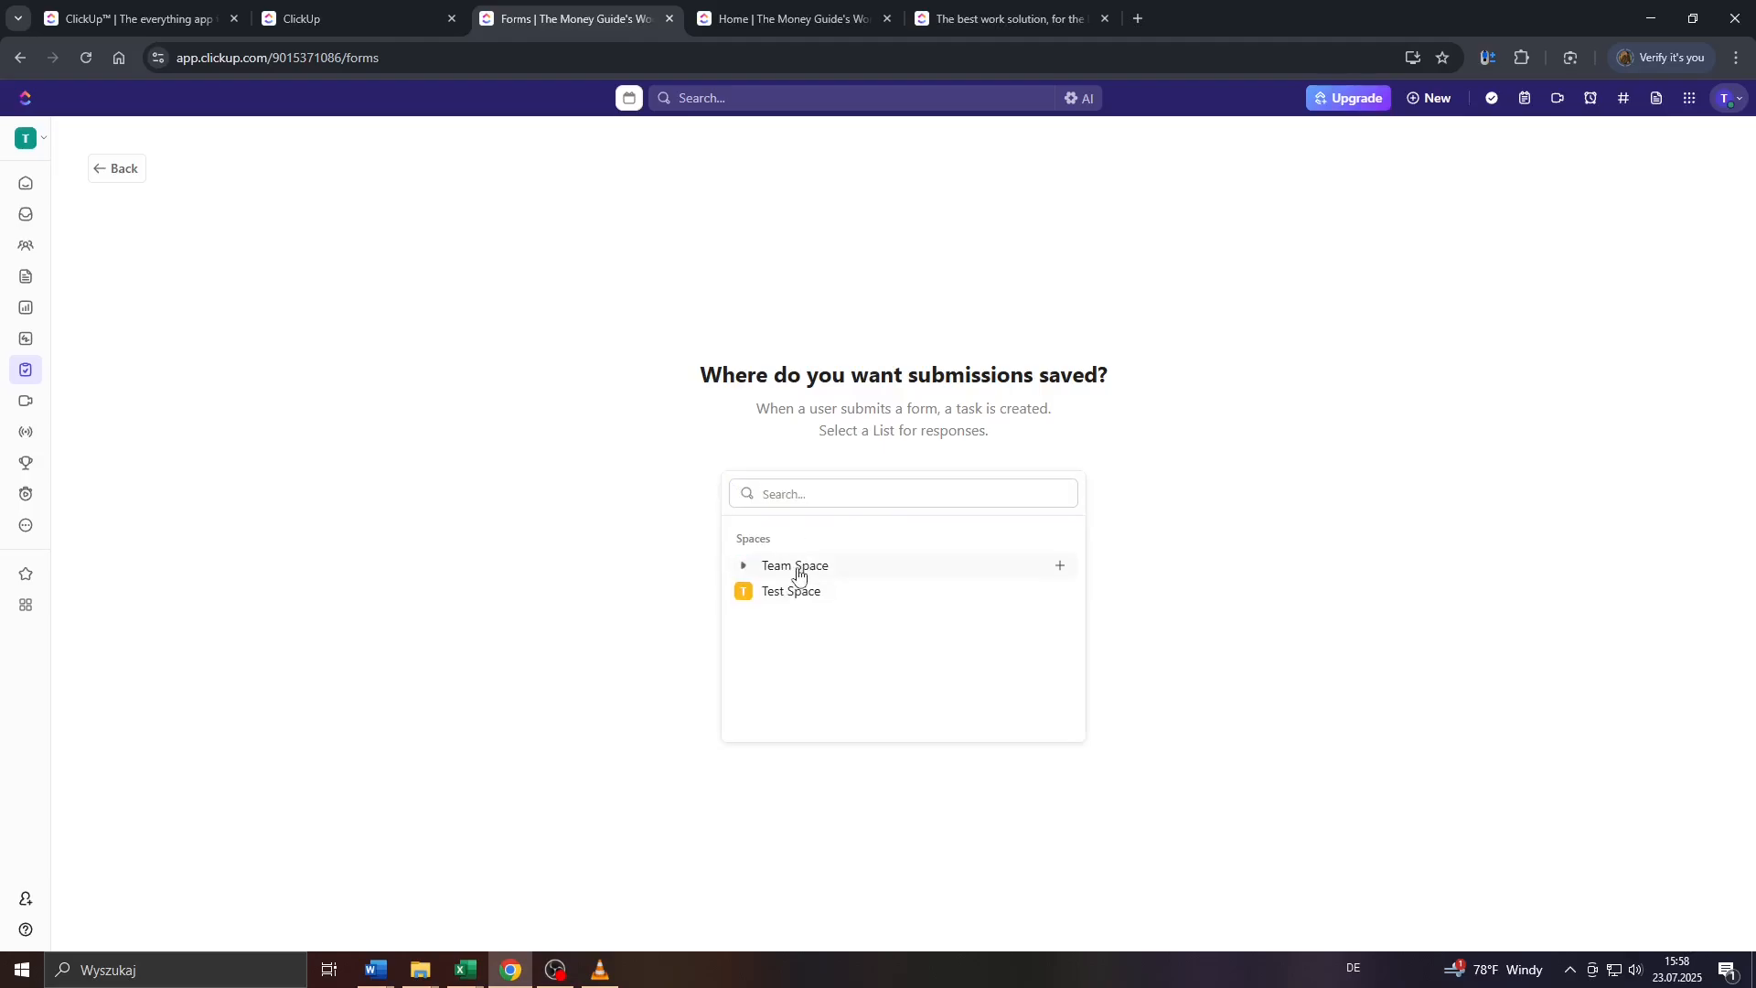
# - Try to save the Job Application form's submissions in Test List within Team Space
pyautogui.click(743, 565)
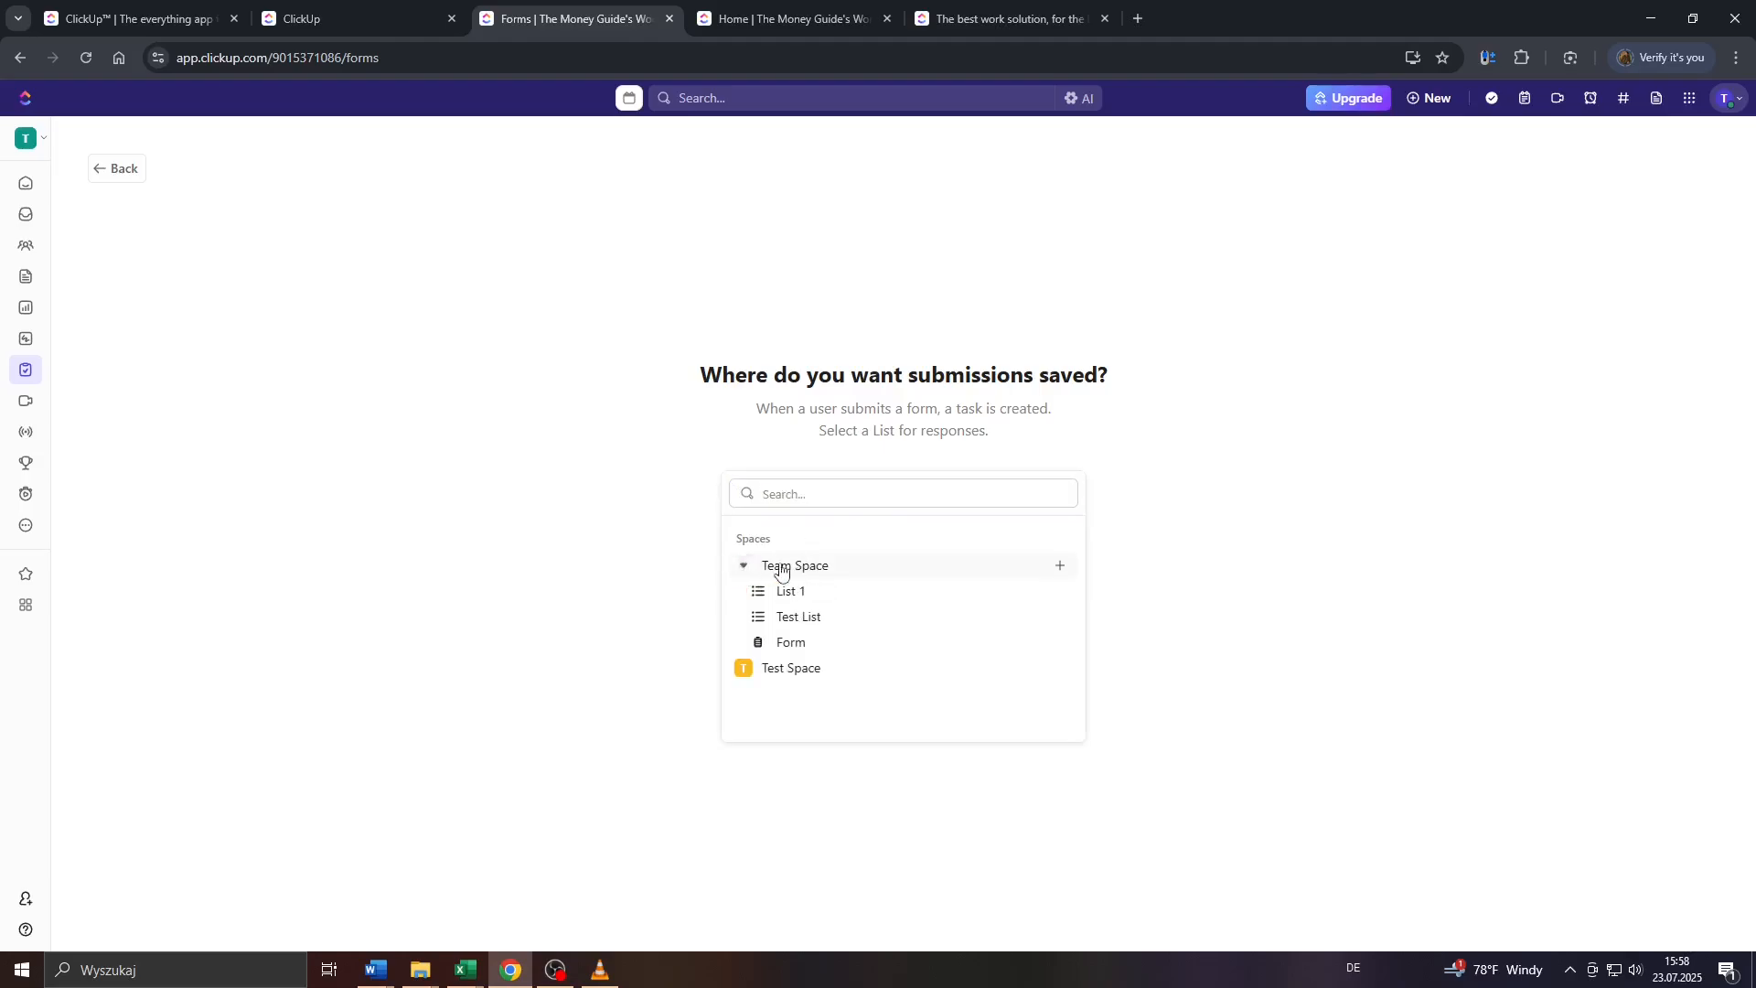
pyautogui.click(1060, 569)
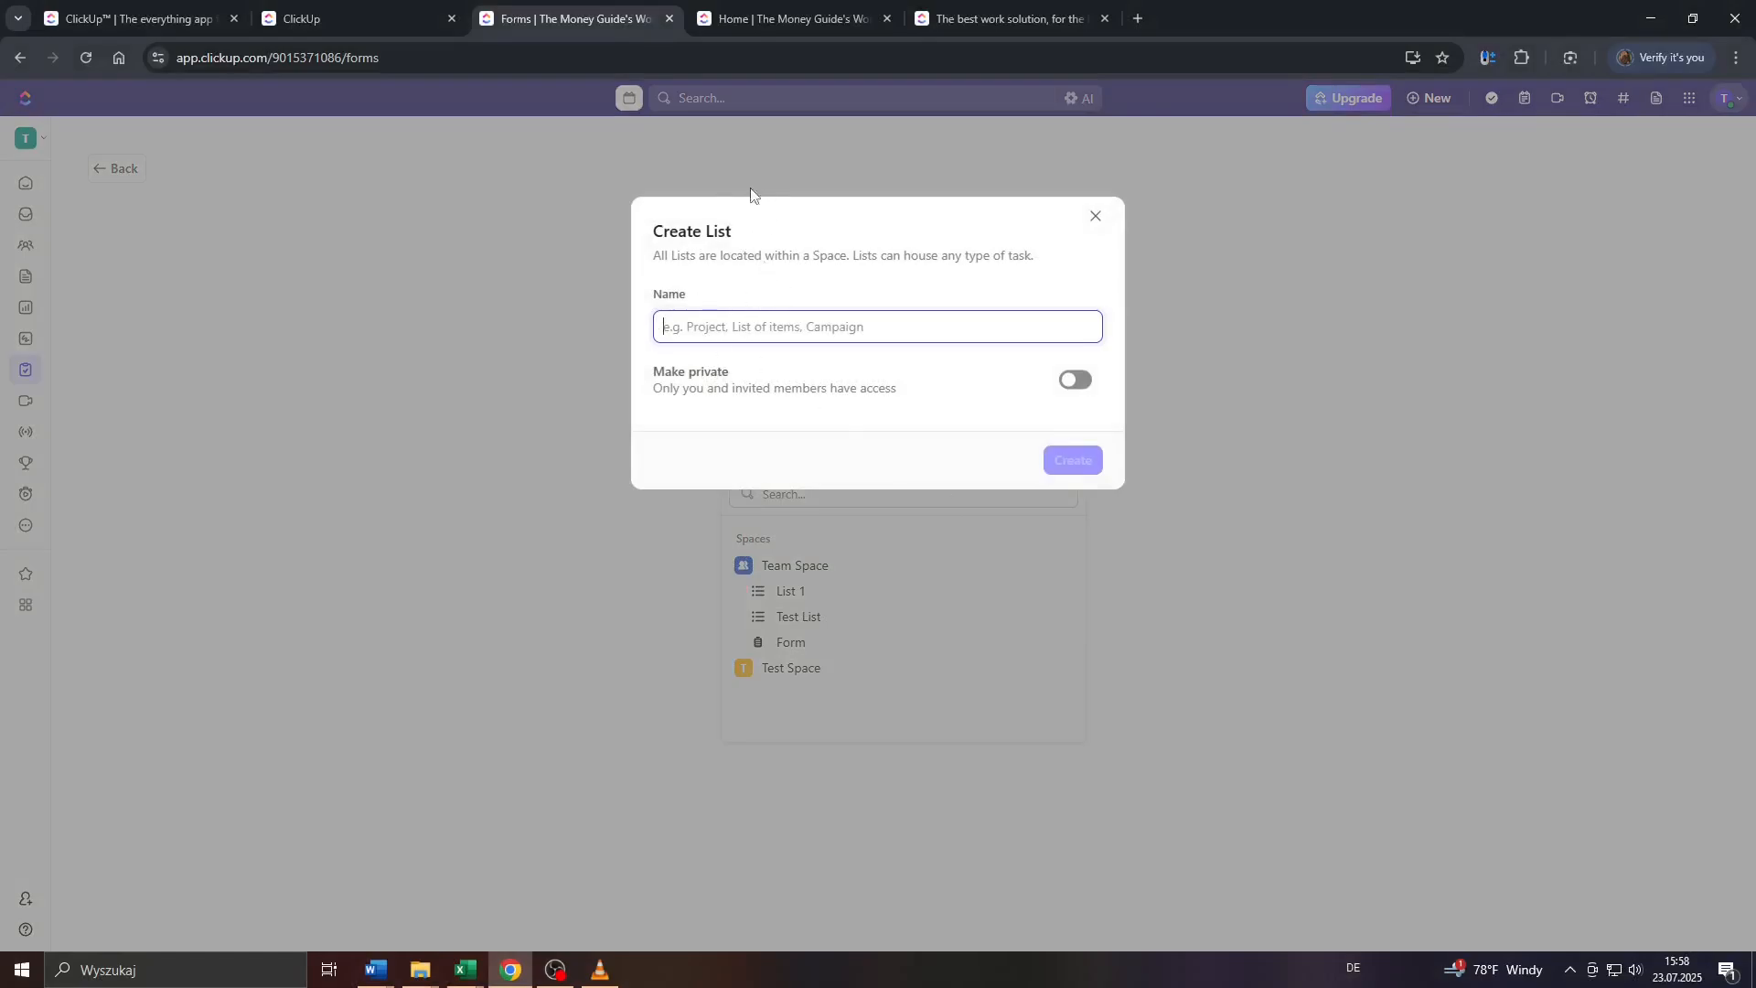
pyautogui.click(1095, 217)
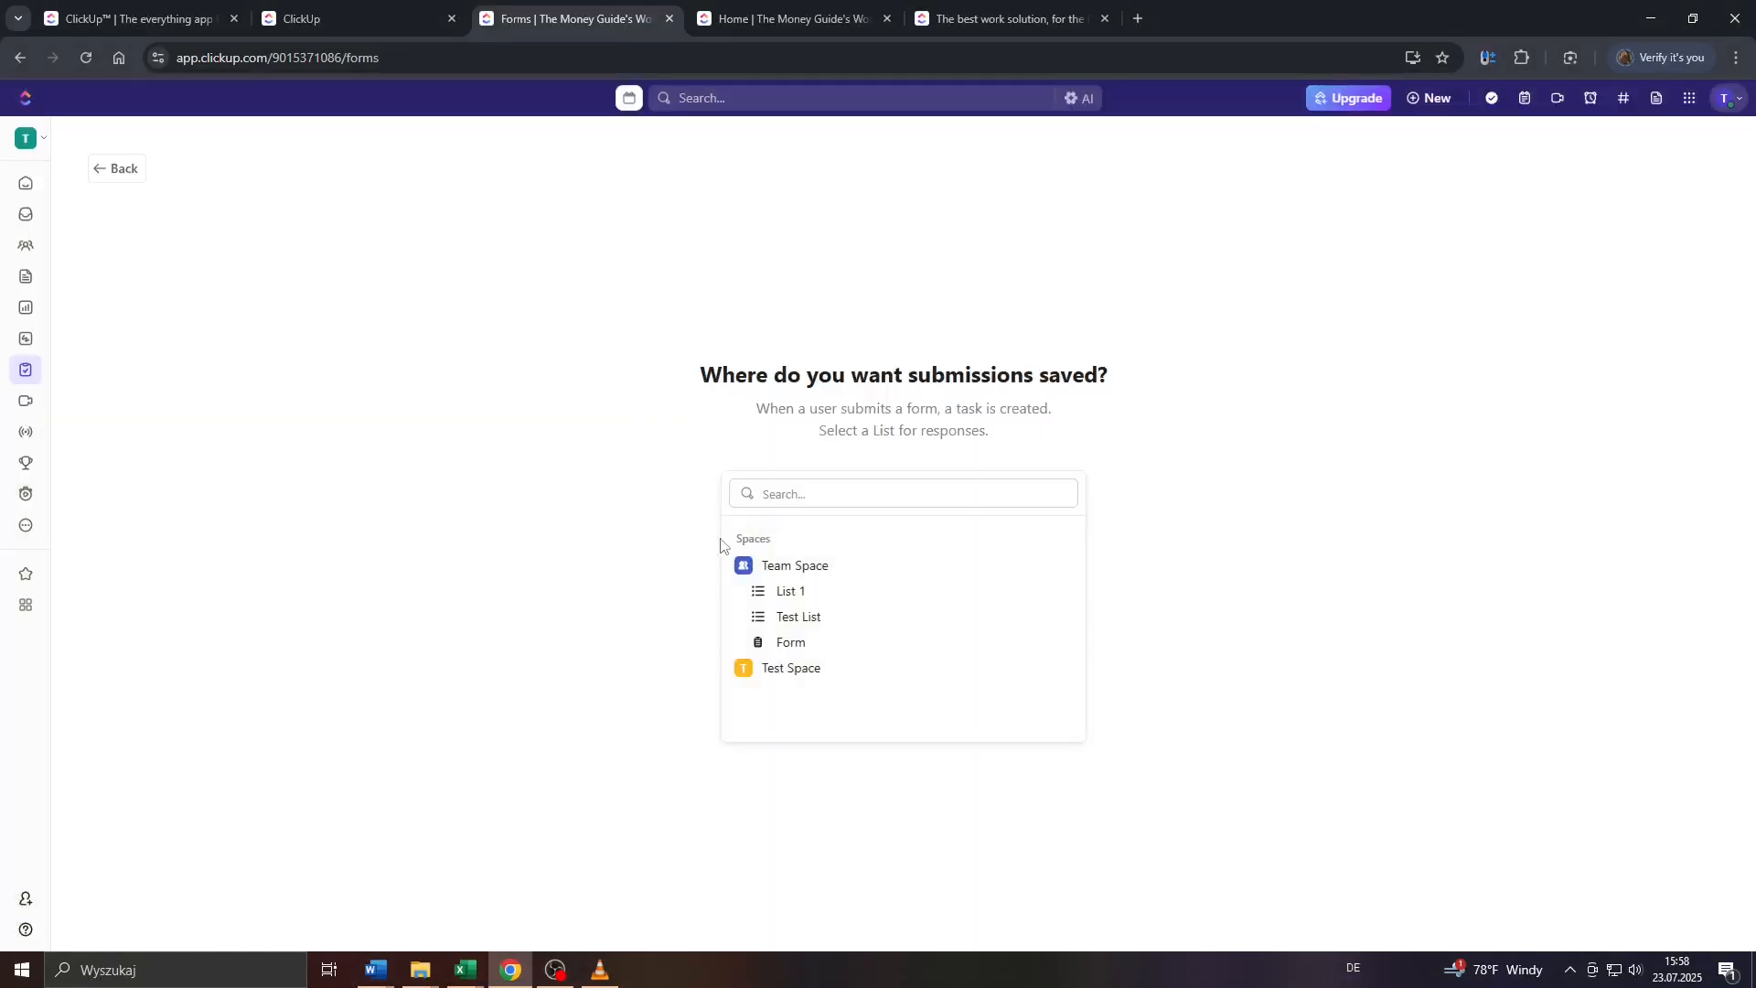
pyautogui.click(784, 615)
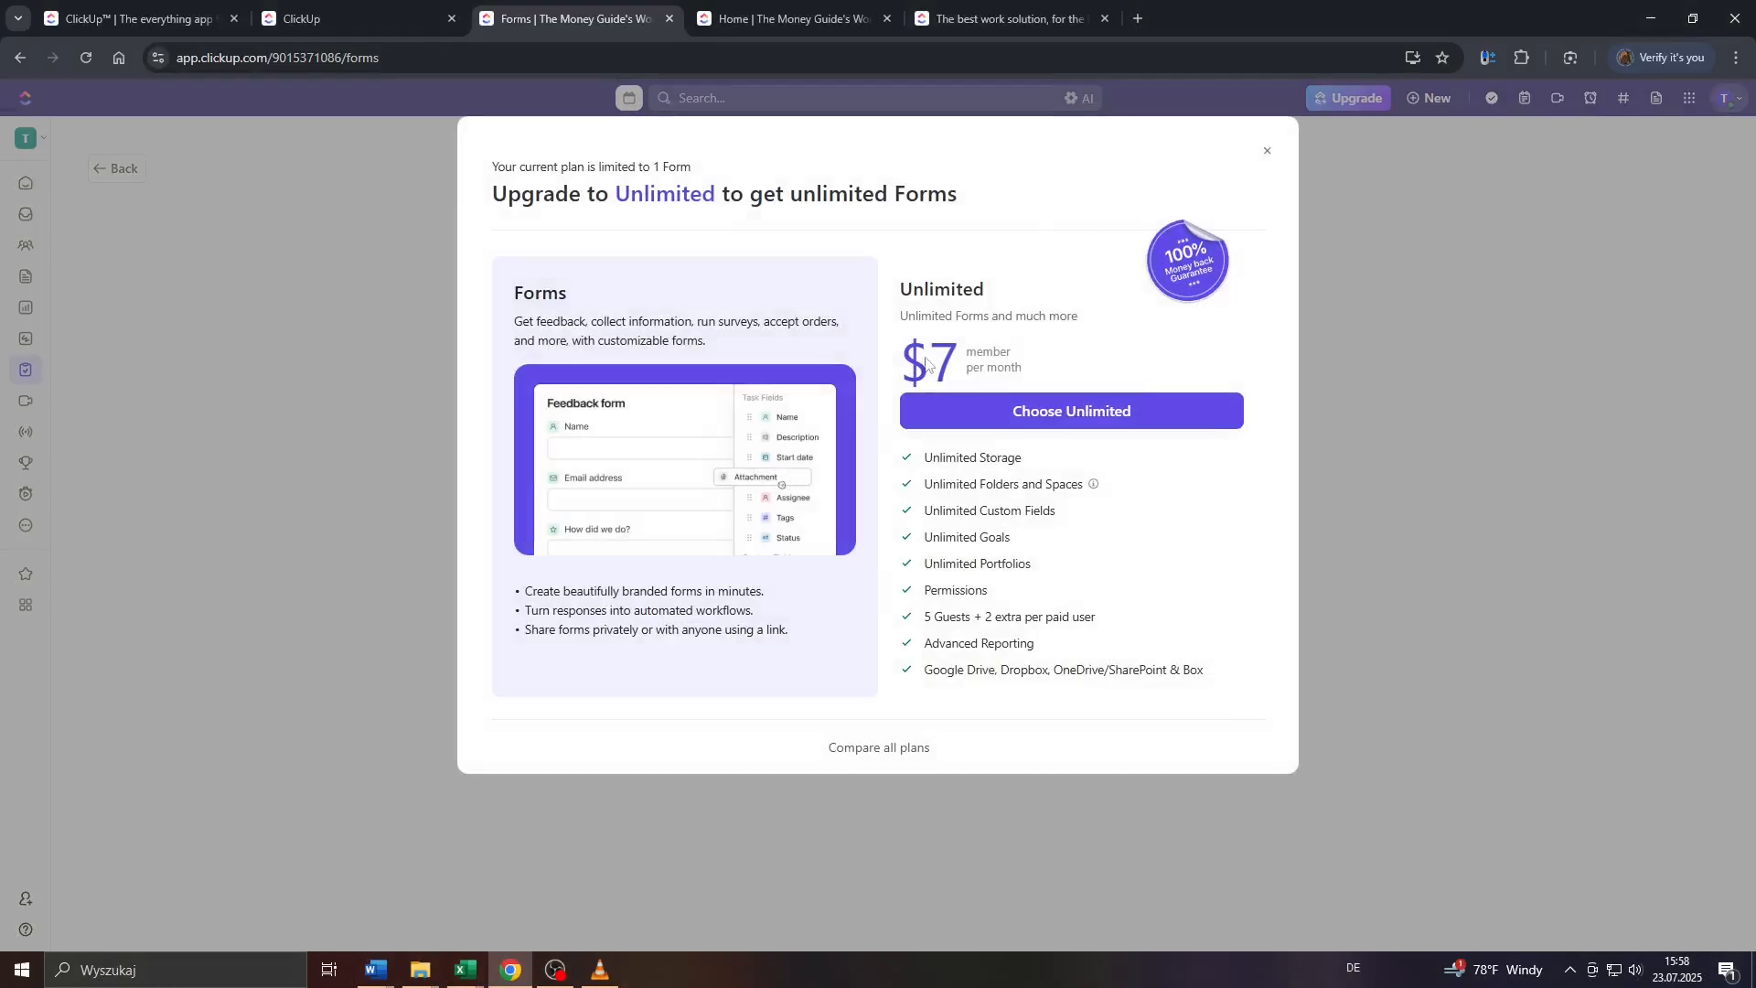
pyautogui.click(1267, 152)
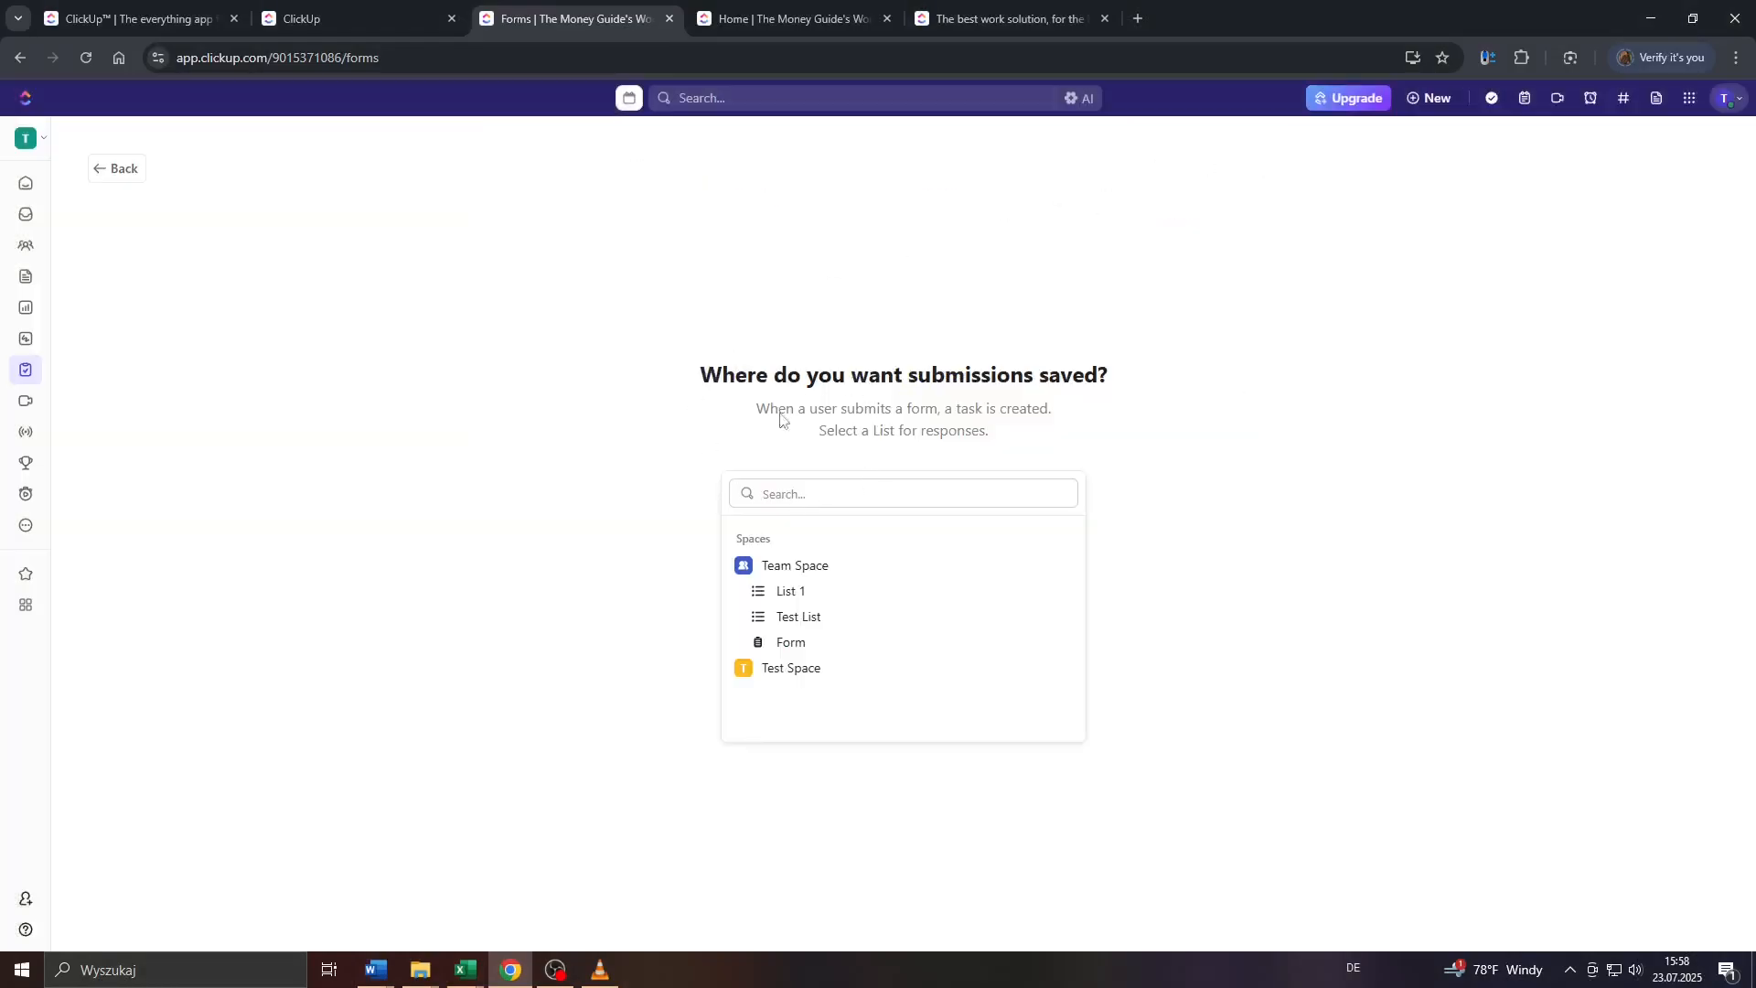
# - Try to create a form from scratch with its submissions saved in Form within Team Space, and return to the form templates
pyautogui.moveTo(834, 410); pyautogui.dragTo(1005, 429)
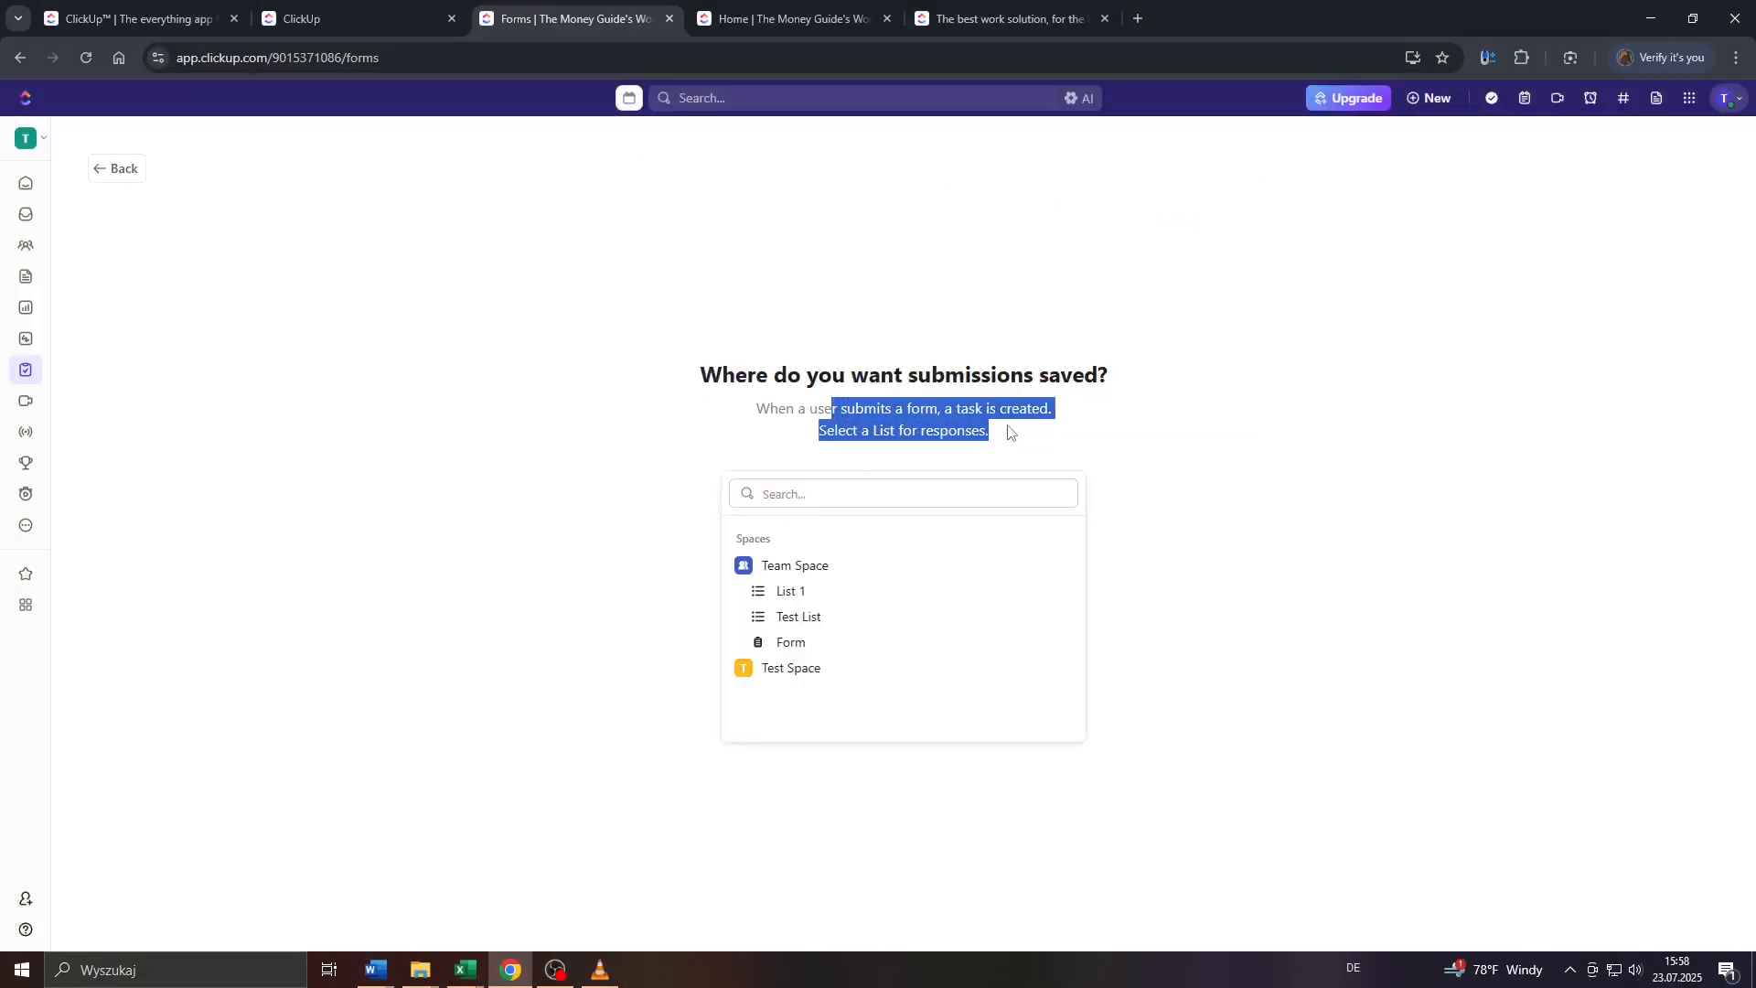
pyautogui.click(935, 444)
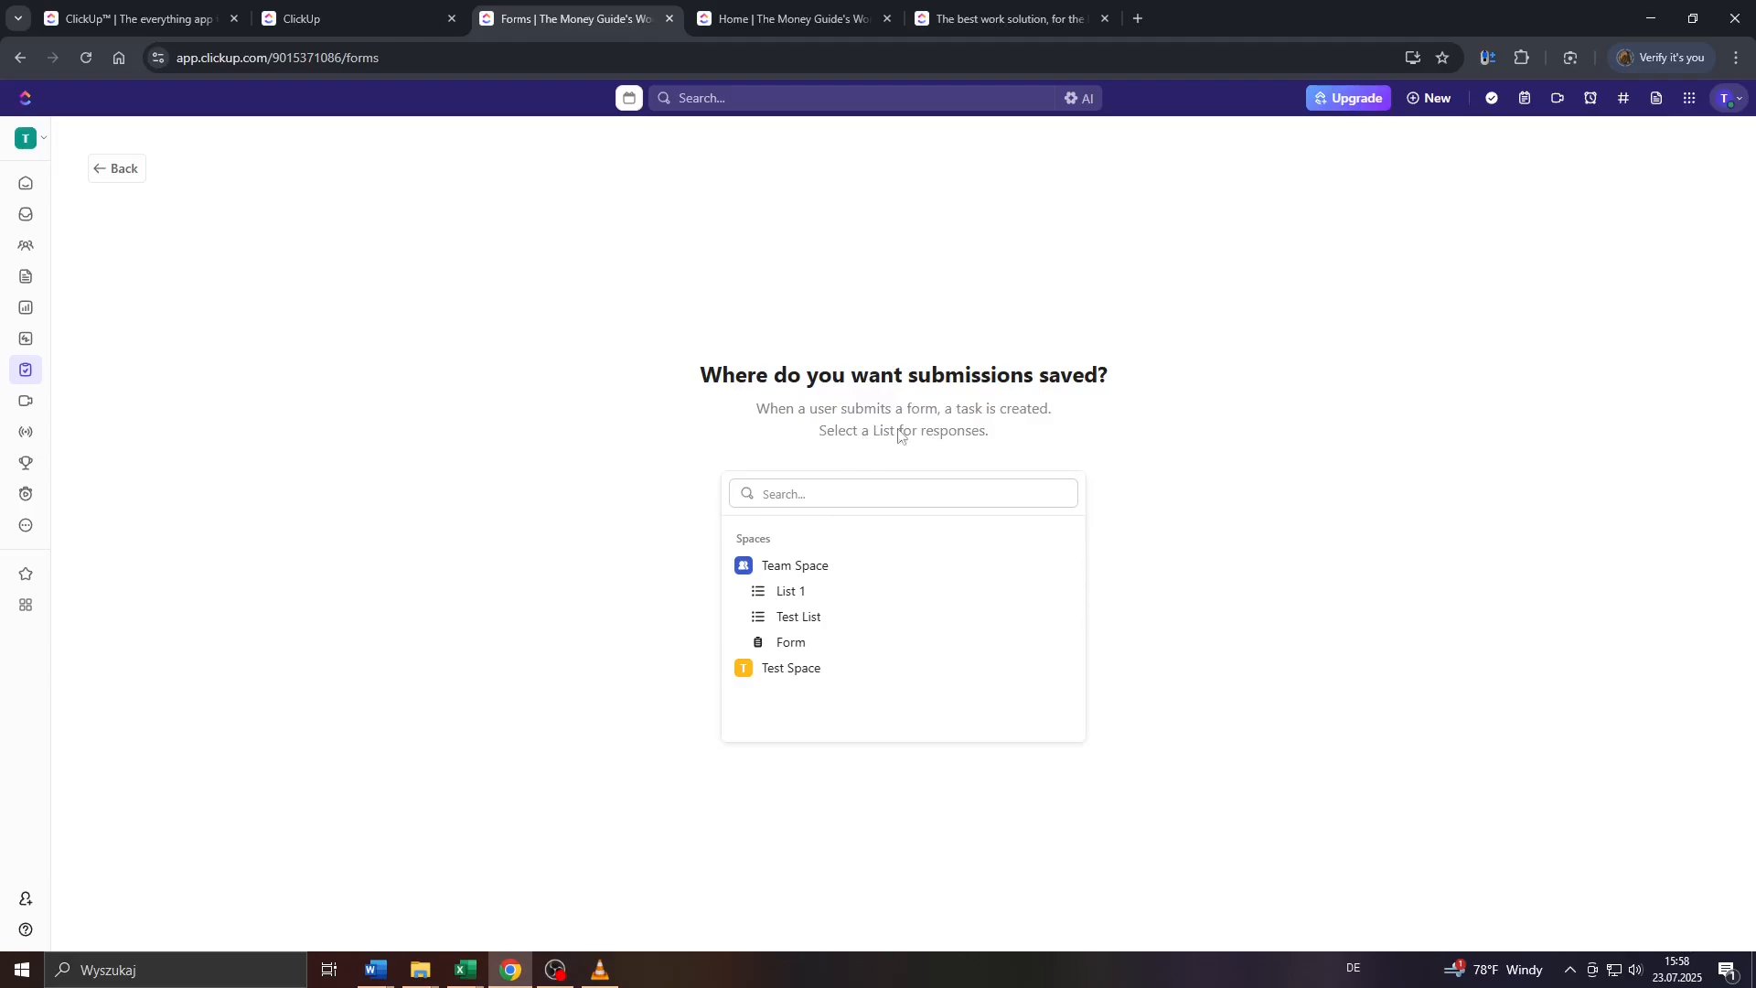
pyautogui.click(117, 168)
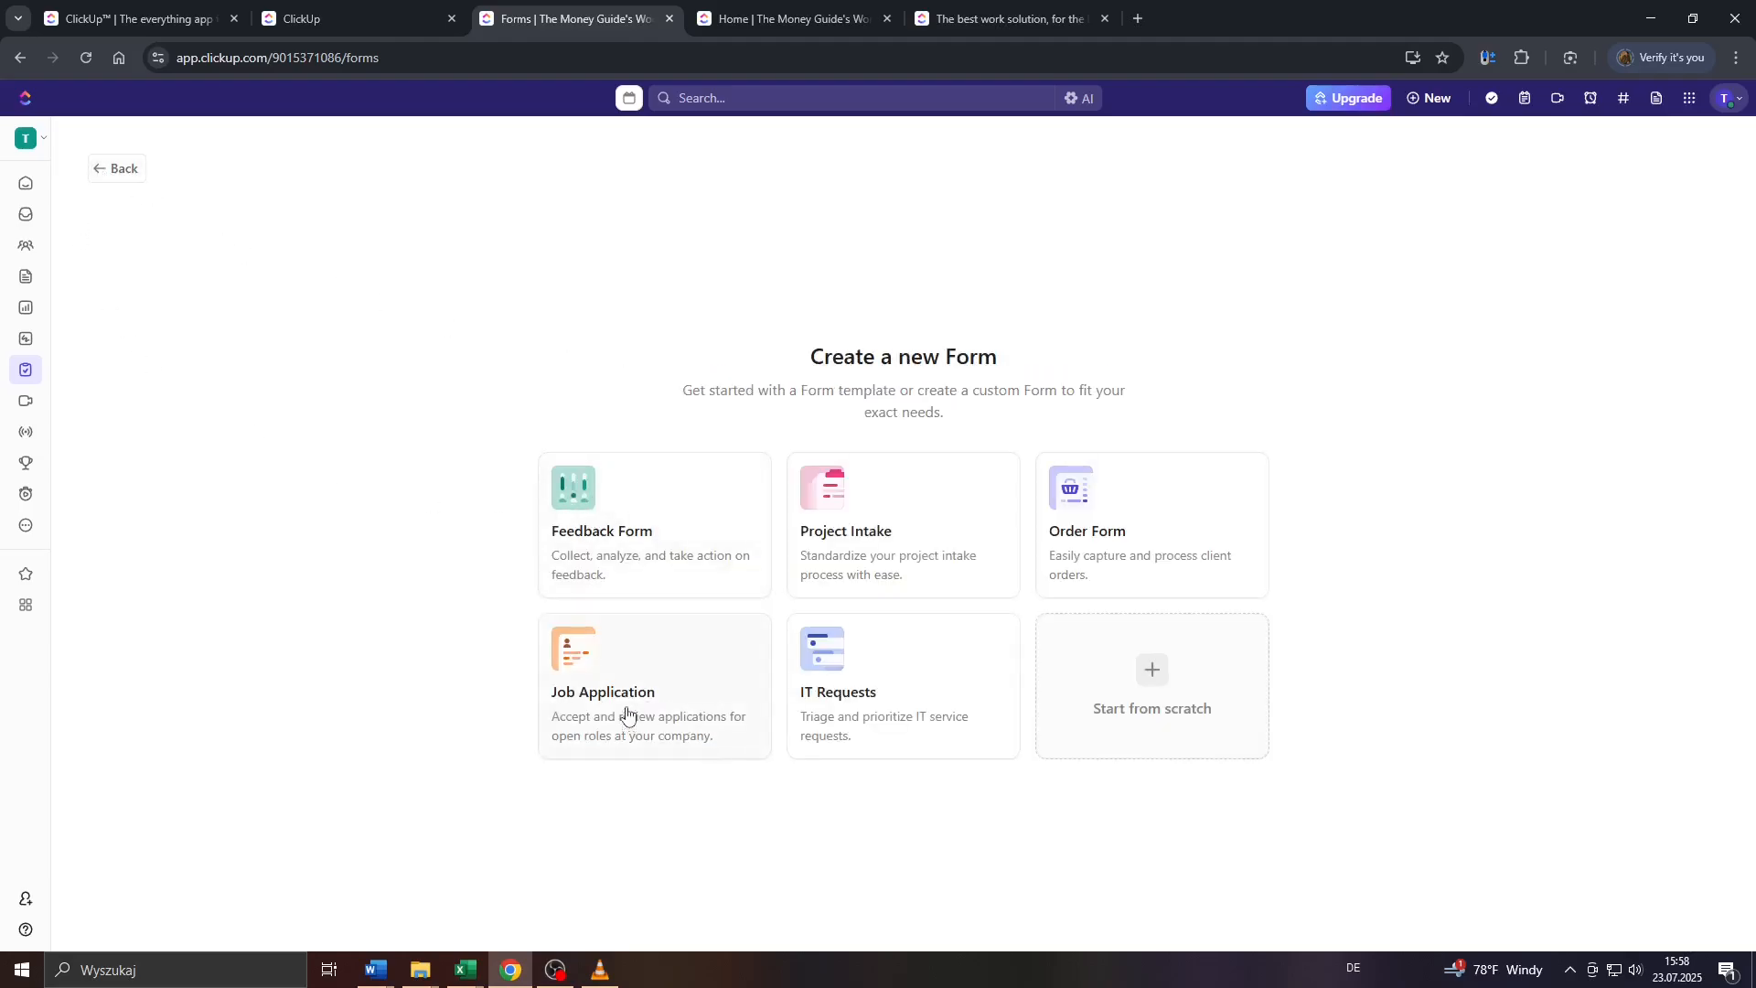
pyautogui.click(1137, 685)
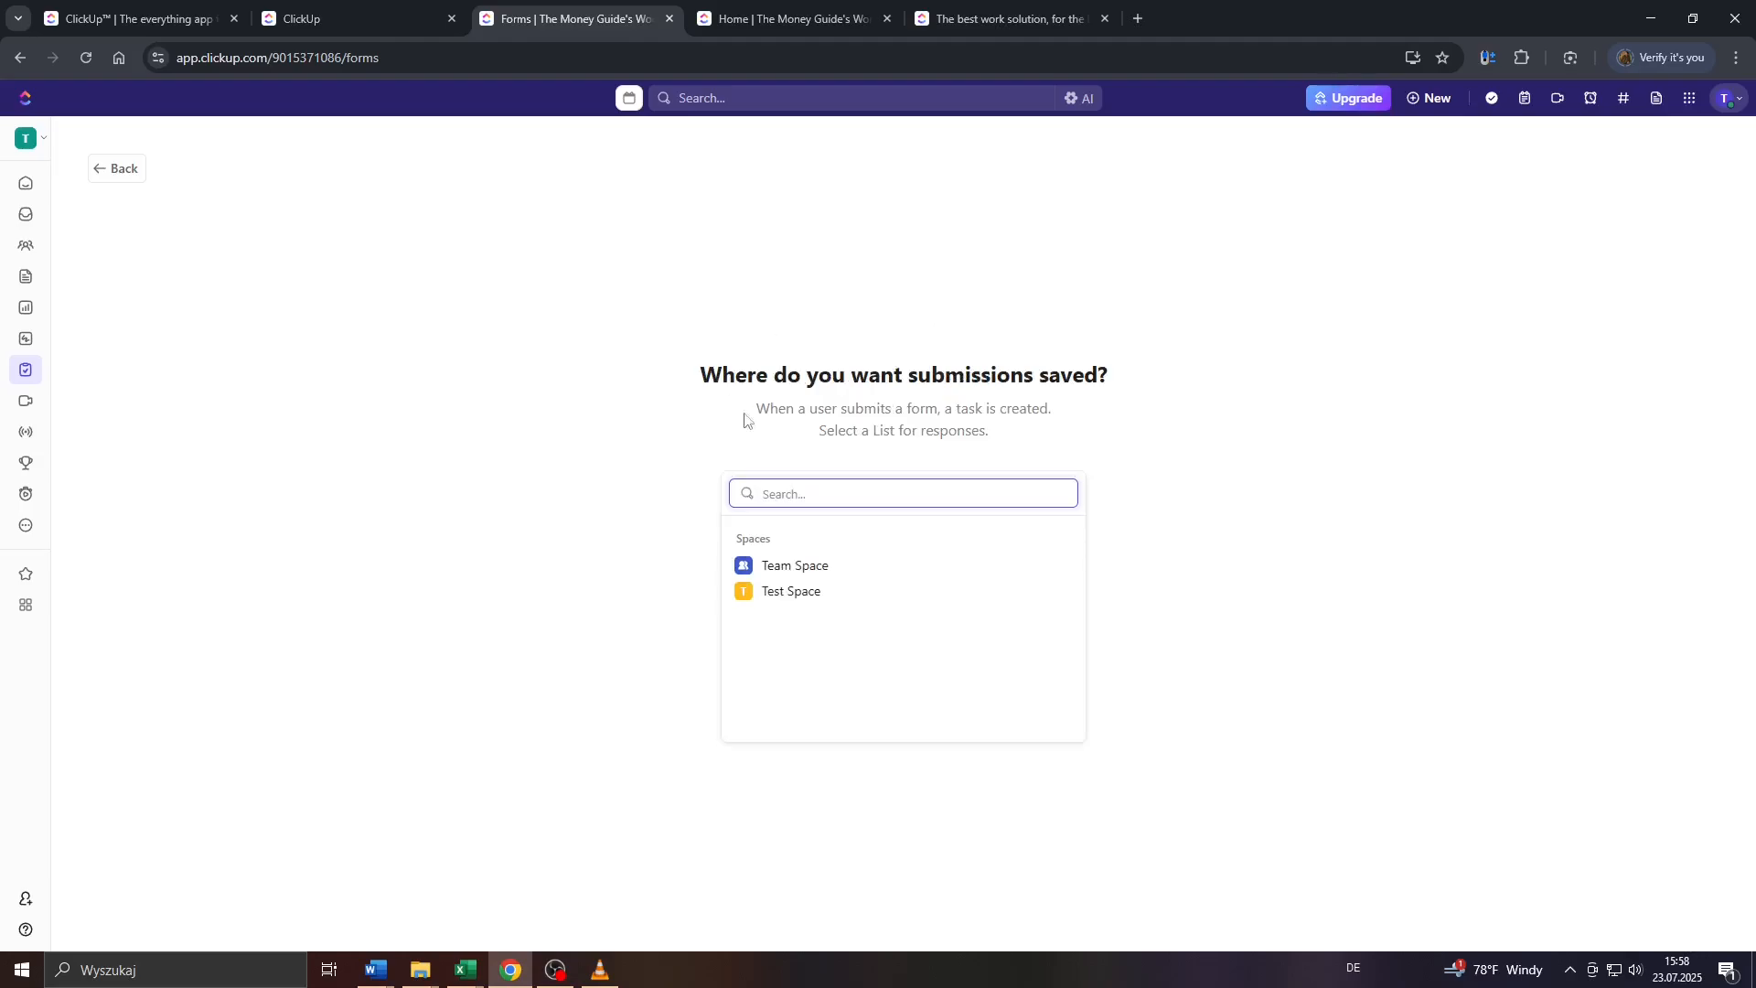
pyautogui.moveTo(828, 428); pyautogui.dragTo(1005, 437)
pyautogui.click(803, 572)
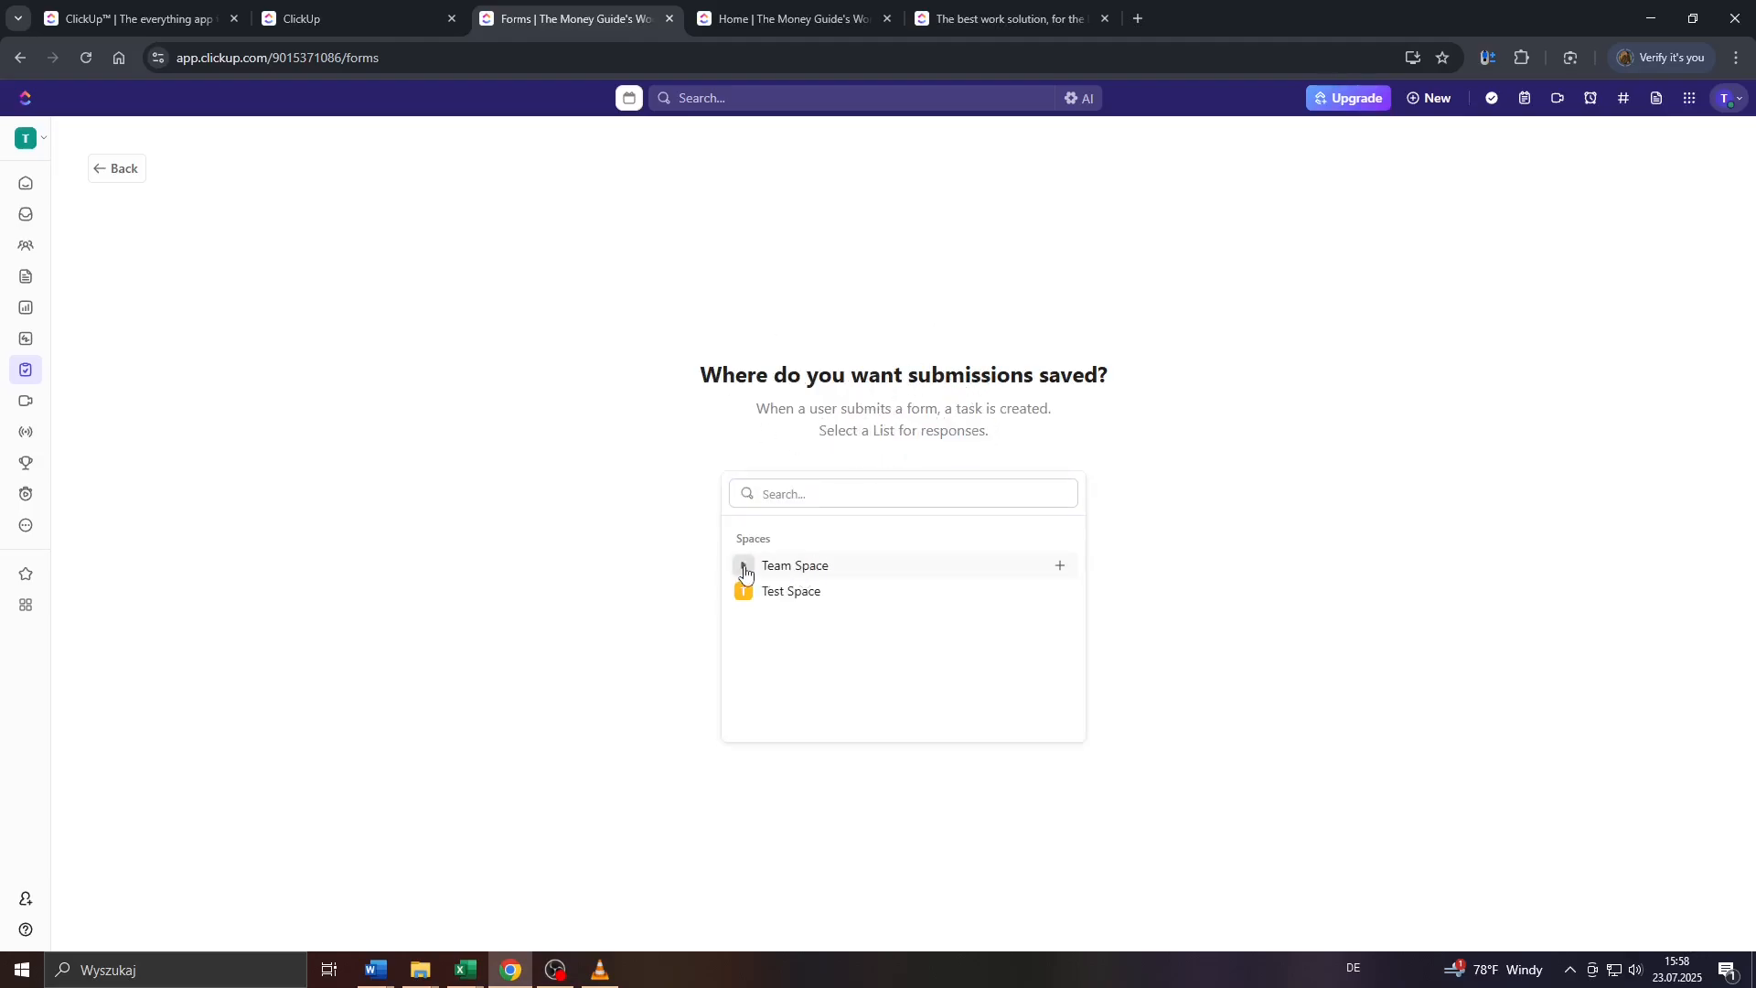
pyautogui.click(744, 566)
pyautogui.click(787, 644)
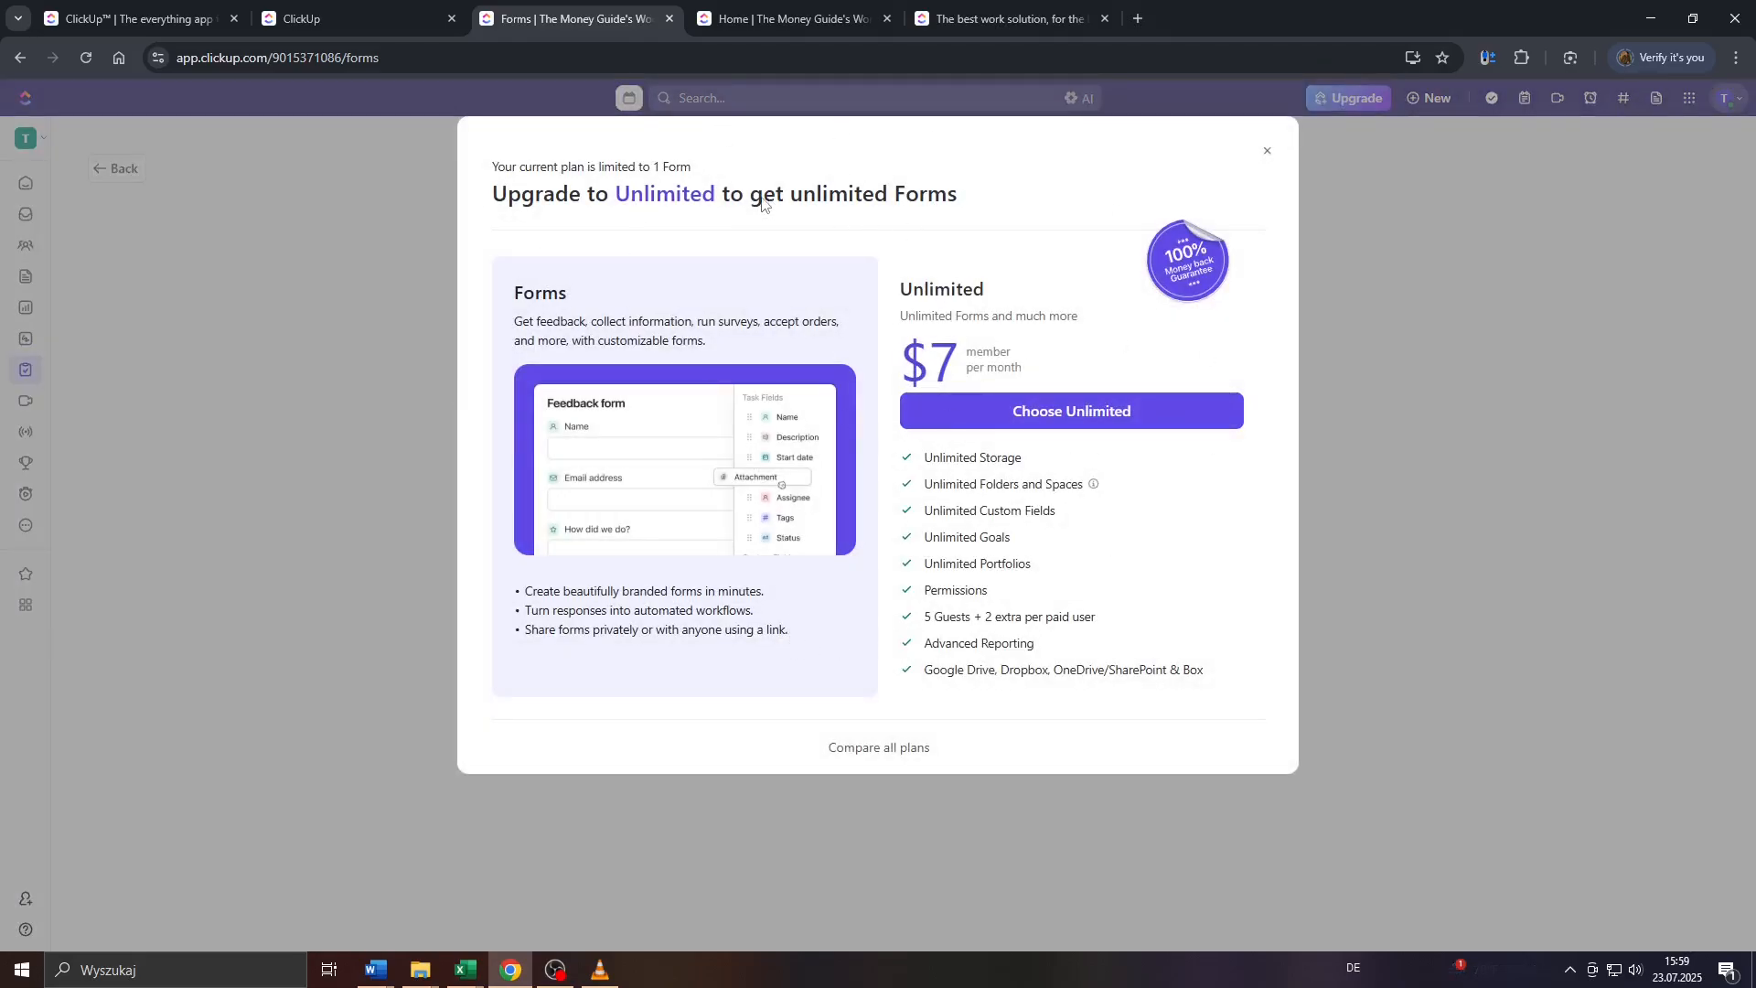
pyautogui.moveTo(765, 203); pyautogui.dragTo(977, 216)
pyautogui.click(1268, 151)
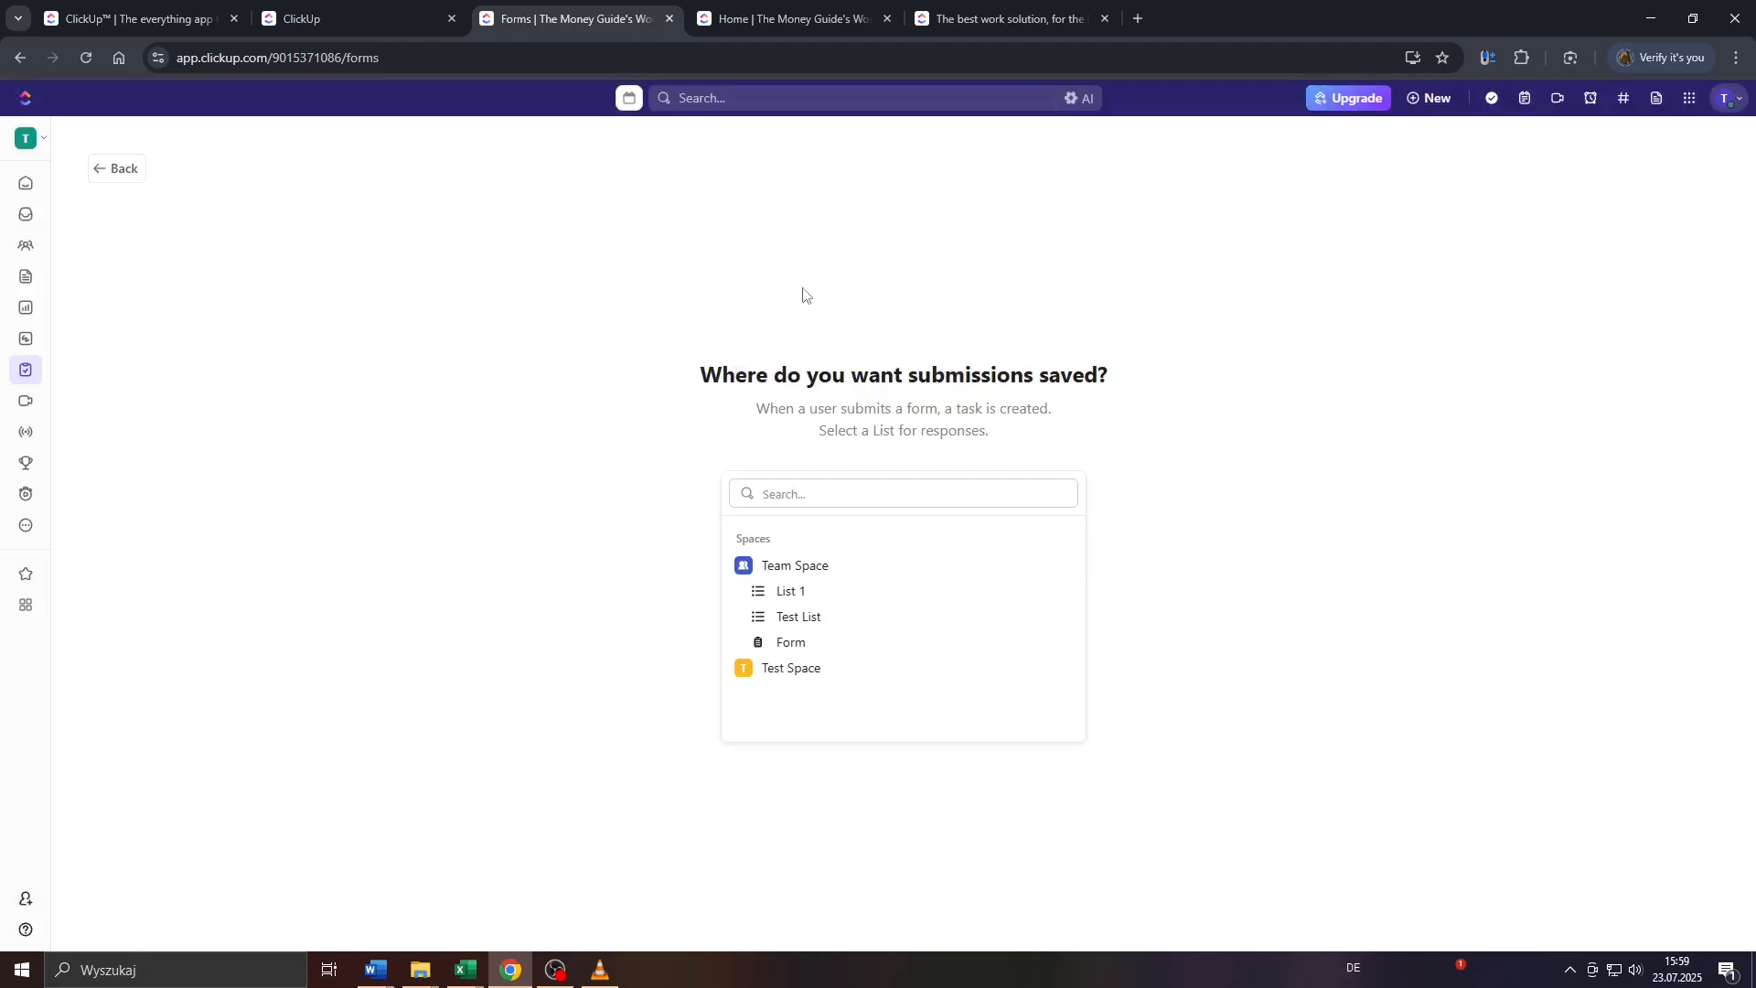
pyautogui.click(102, 168)
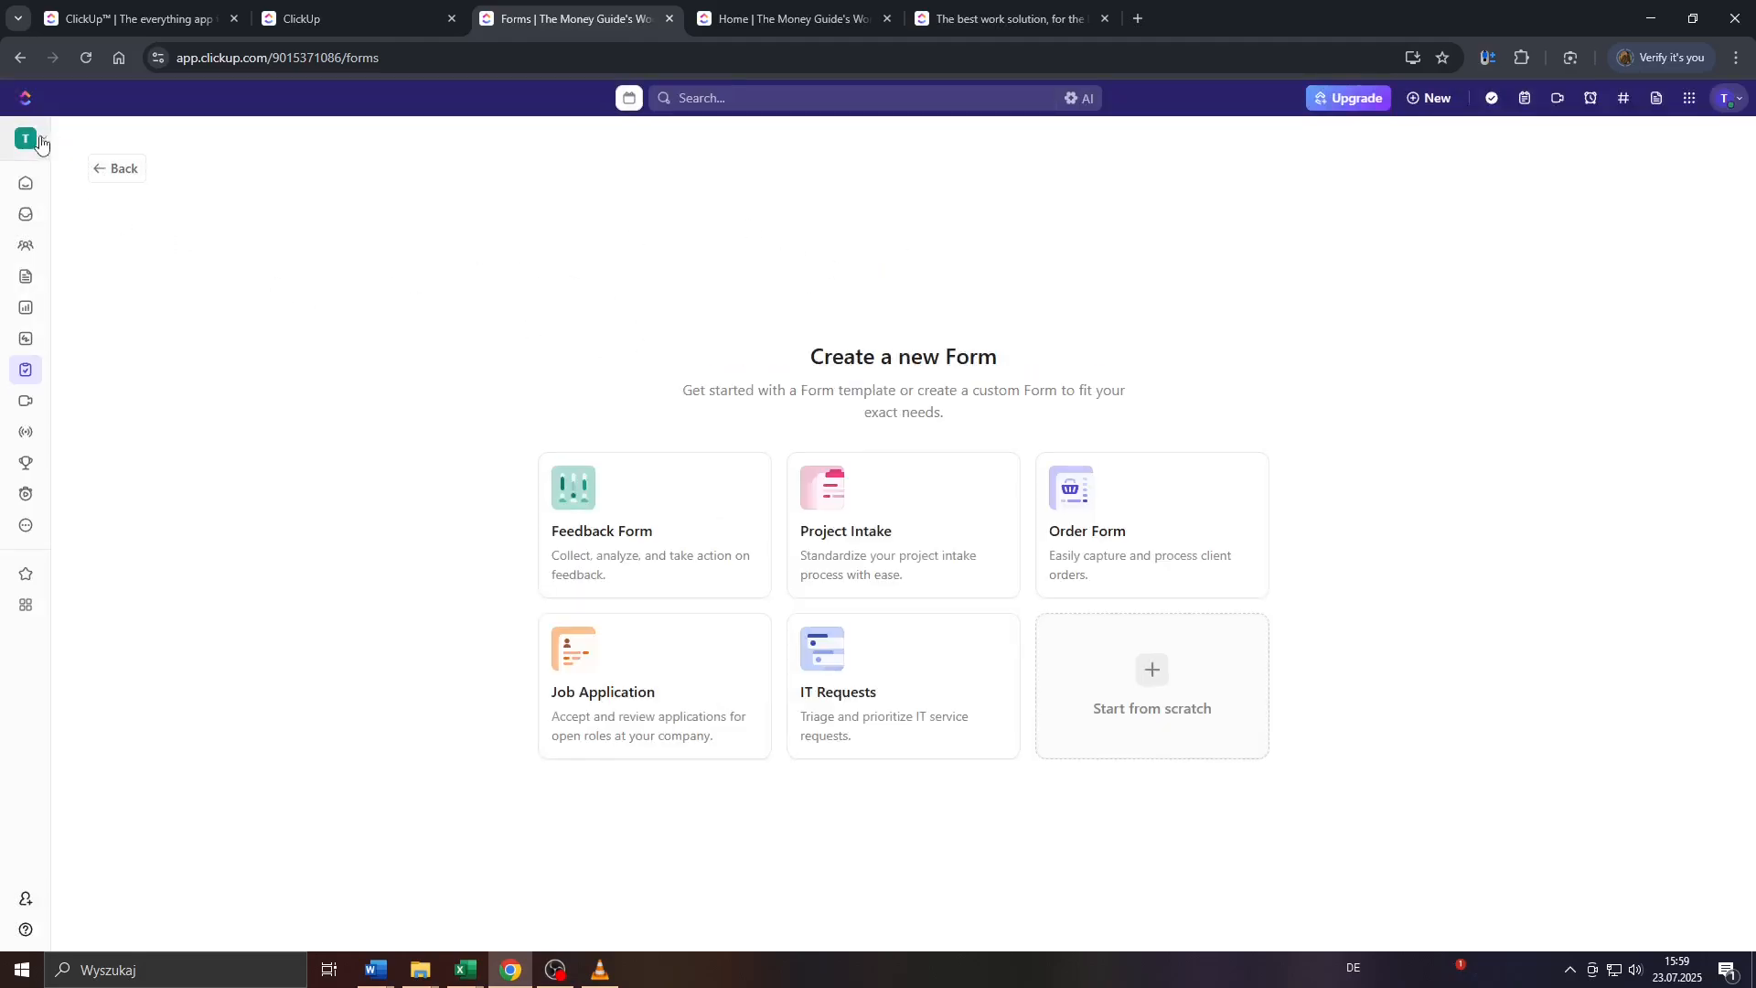
pyautogui.click(39, 139)
pyautogui.click(169, 668)
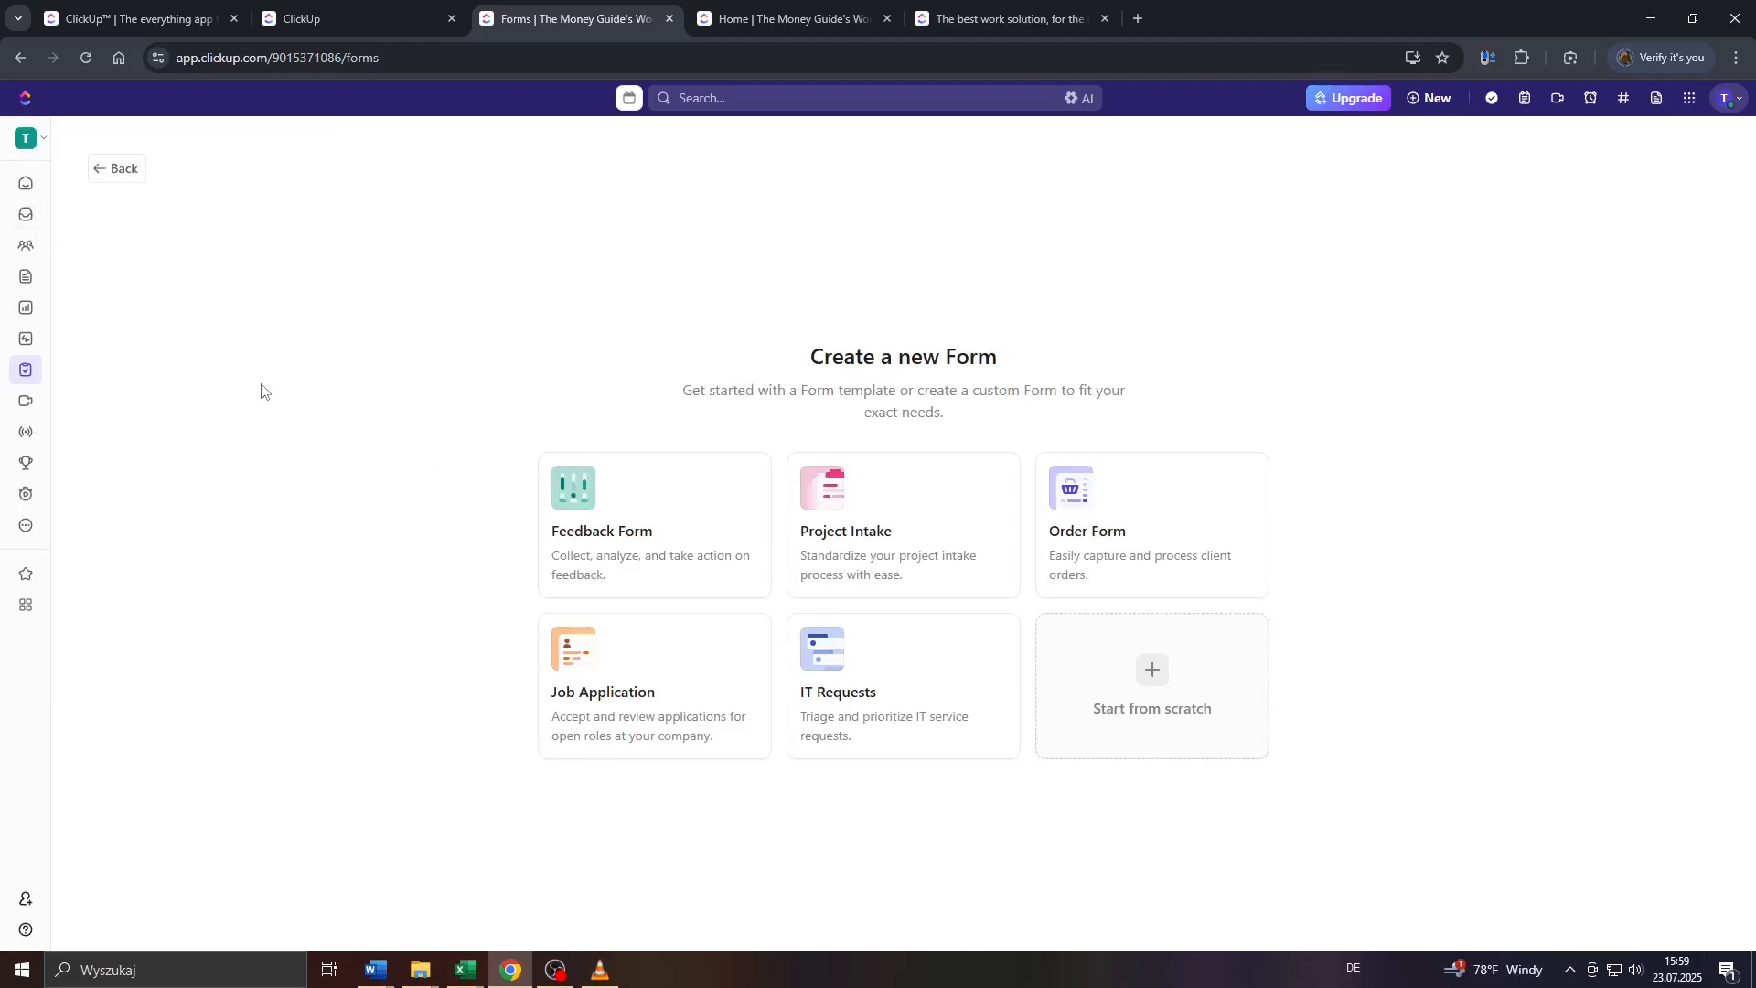
# - Close the Forms page and the two other ClickUp pages, keeping only Home and the pricing page open
pyautogui.click(784, 20)
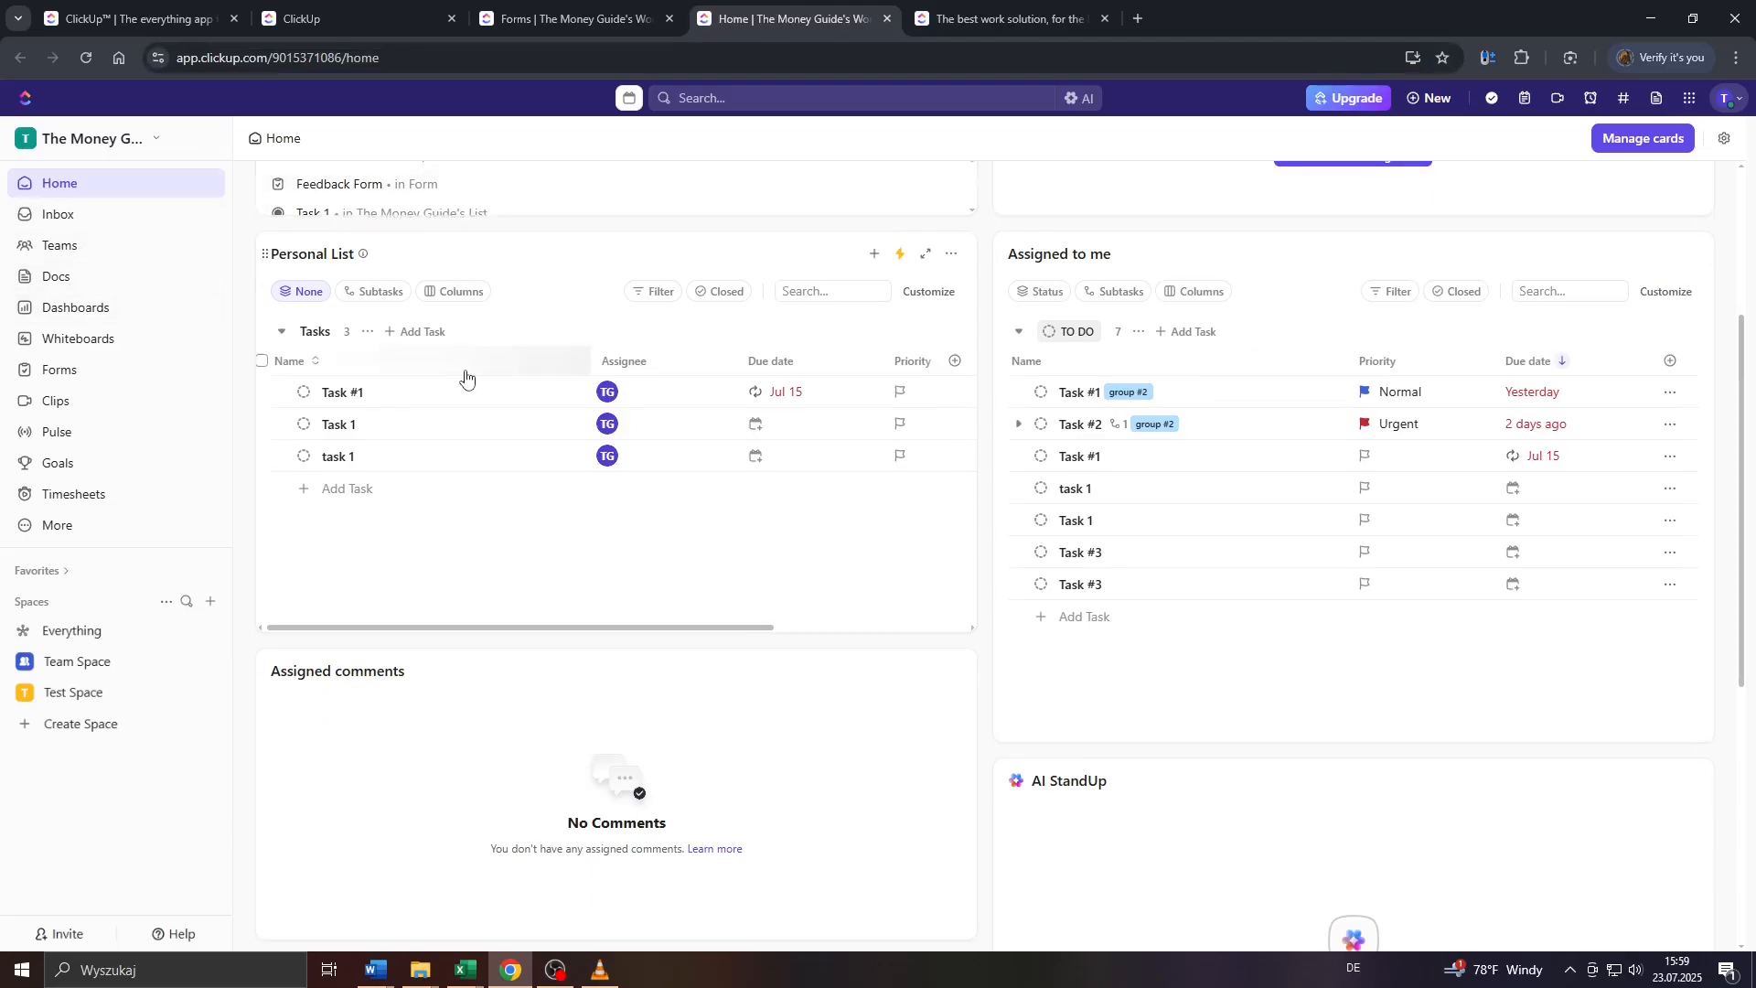
pyautogui.click(671, 19)
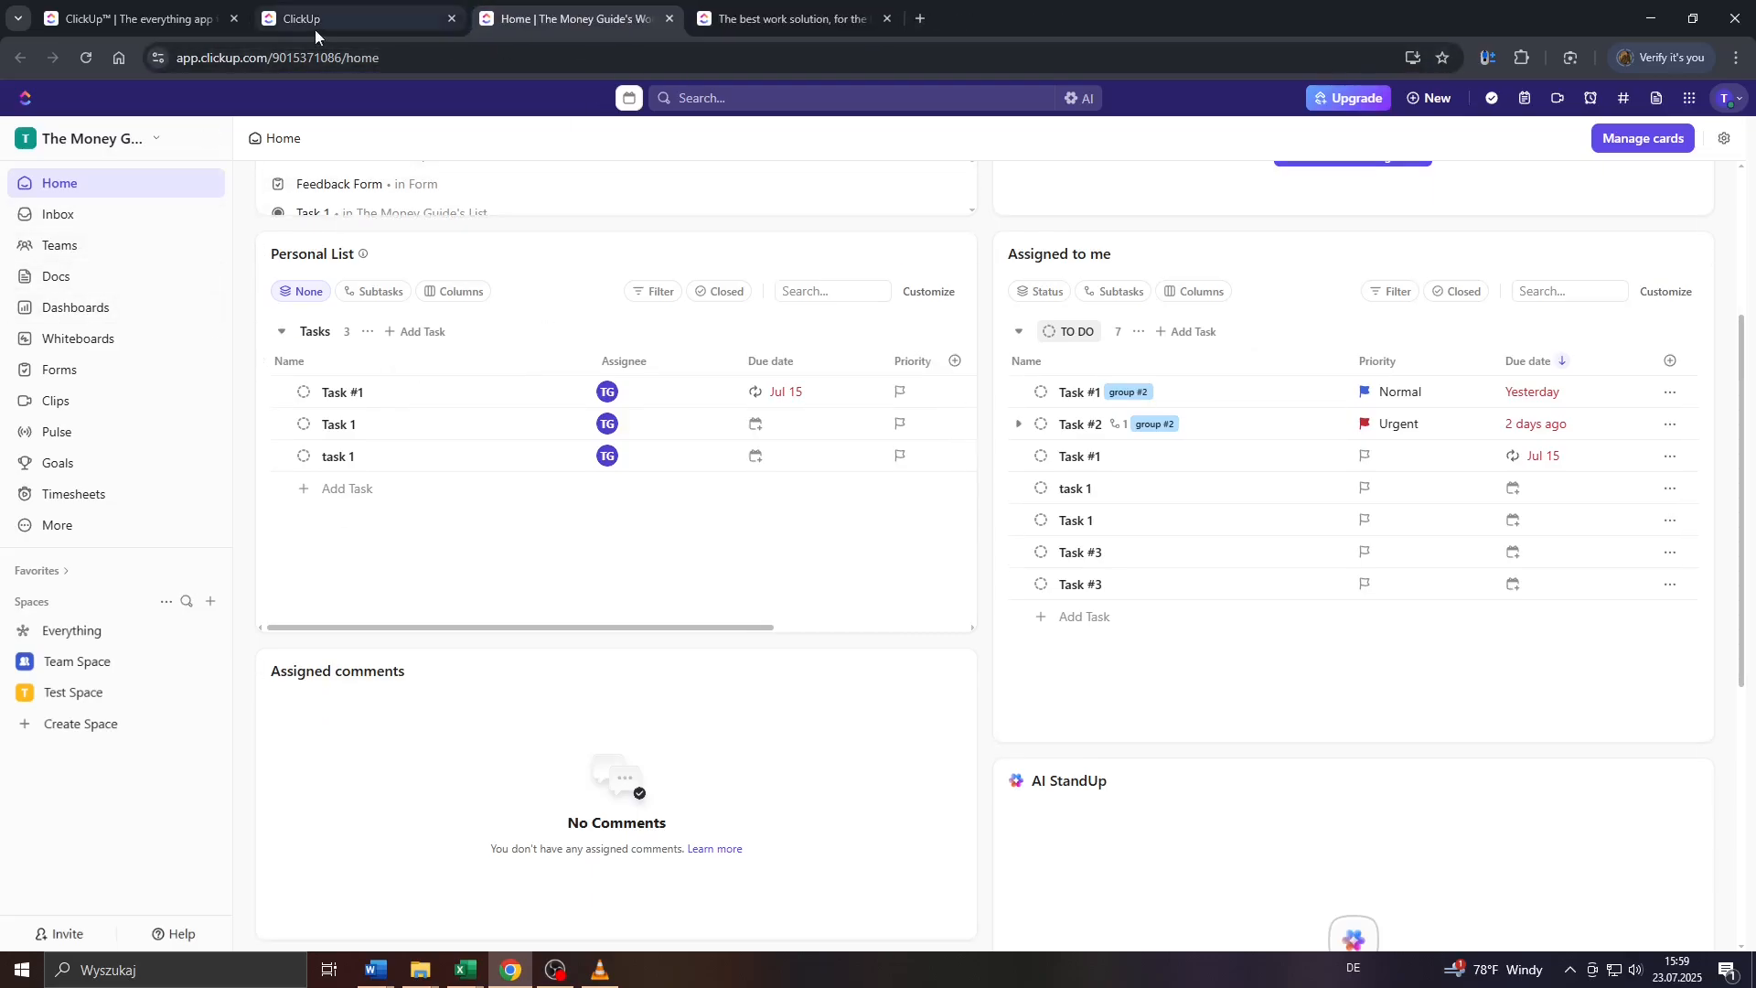
pyautogui.click(239, 20)
pyautogui.click(239, 20)
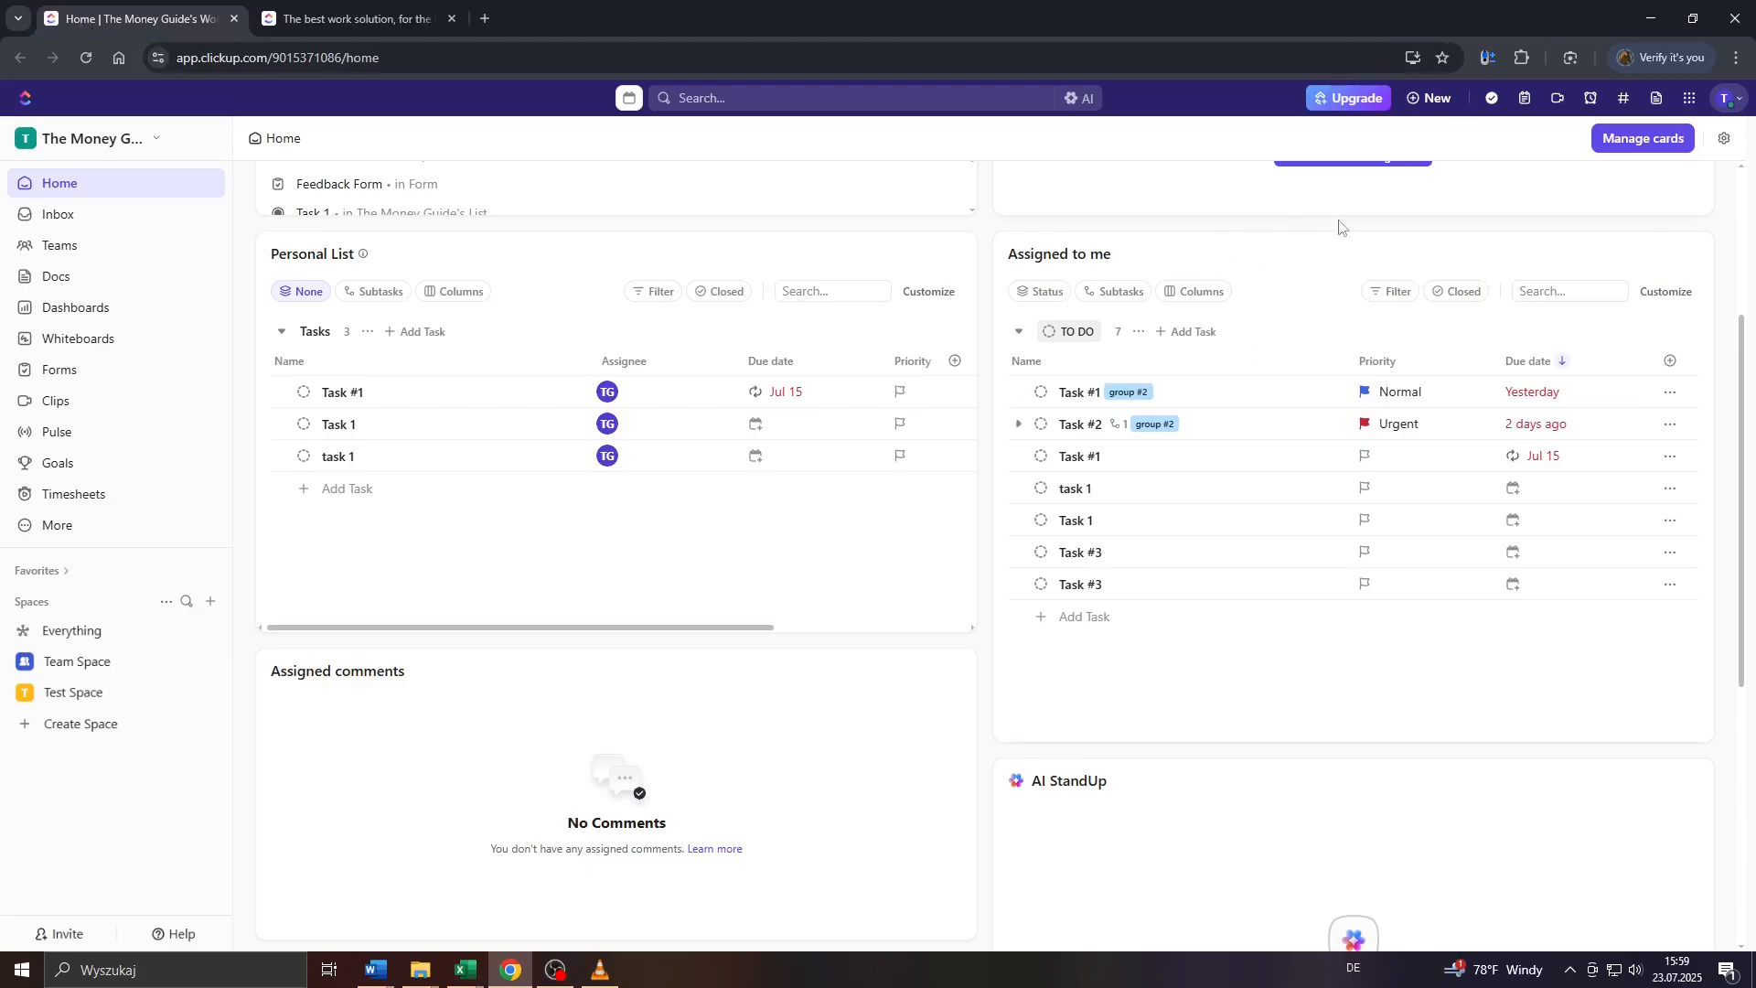
# - Review the Free Forever plan and its list of key features on the pricing page
pyautogui.click(331, 22)
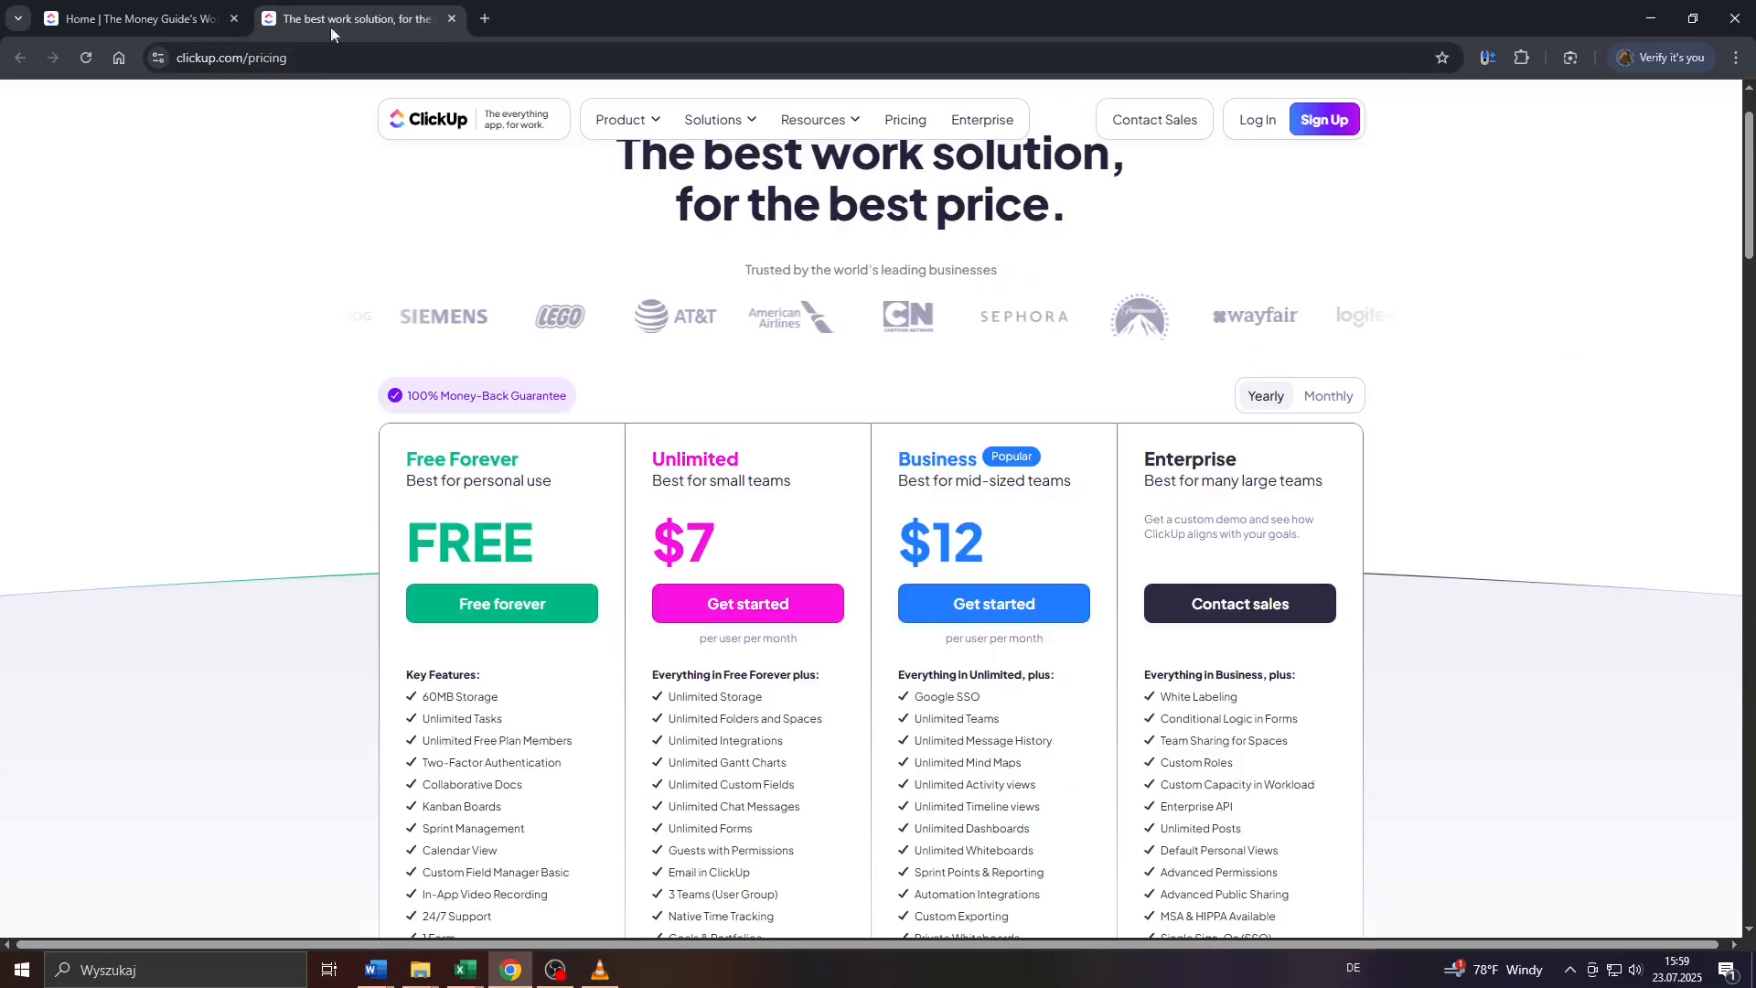
pyautogui.scroll(5, 399, 549)
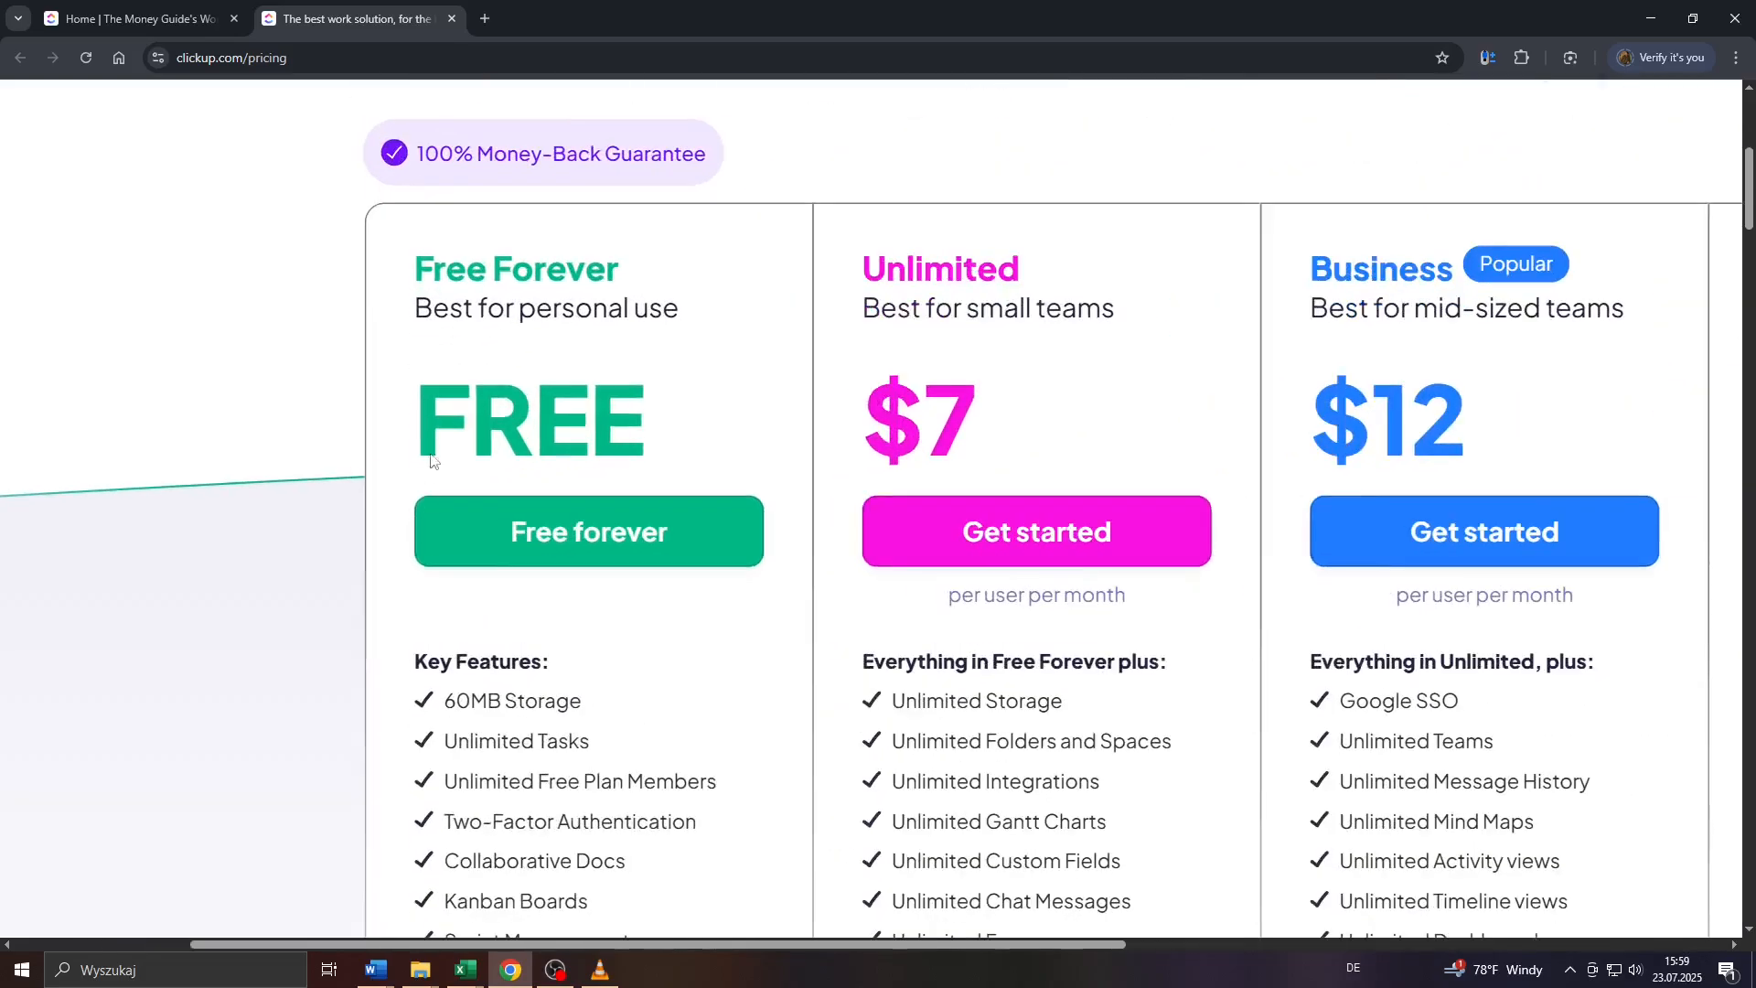
pyautogui.moveTo(405, 247); pyautogui.dragTo(686, 304)
pyautogui.scroll(-3, 454, 362)
pyautogui.scroll(3, 416, 385)
pyautogui.scroll(-4, 684, 309)
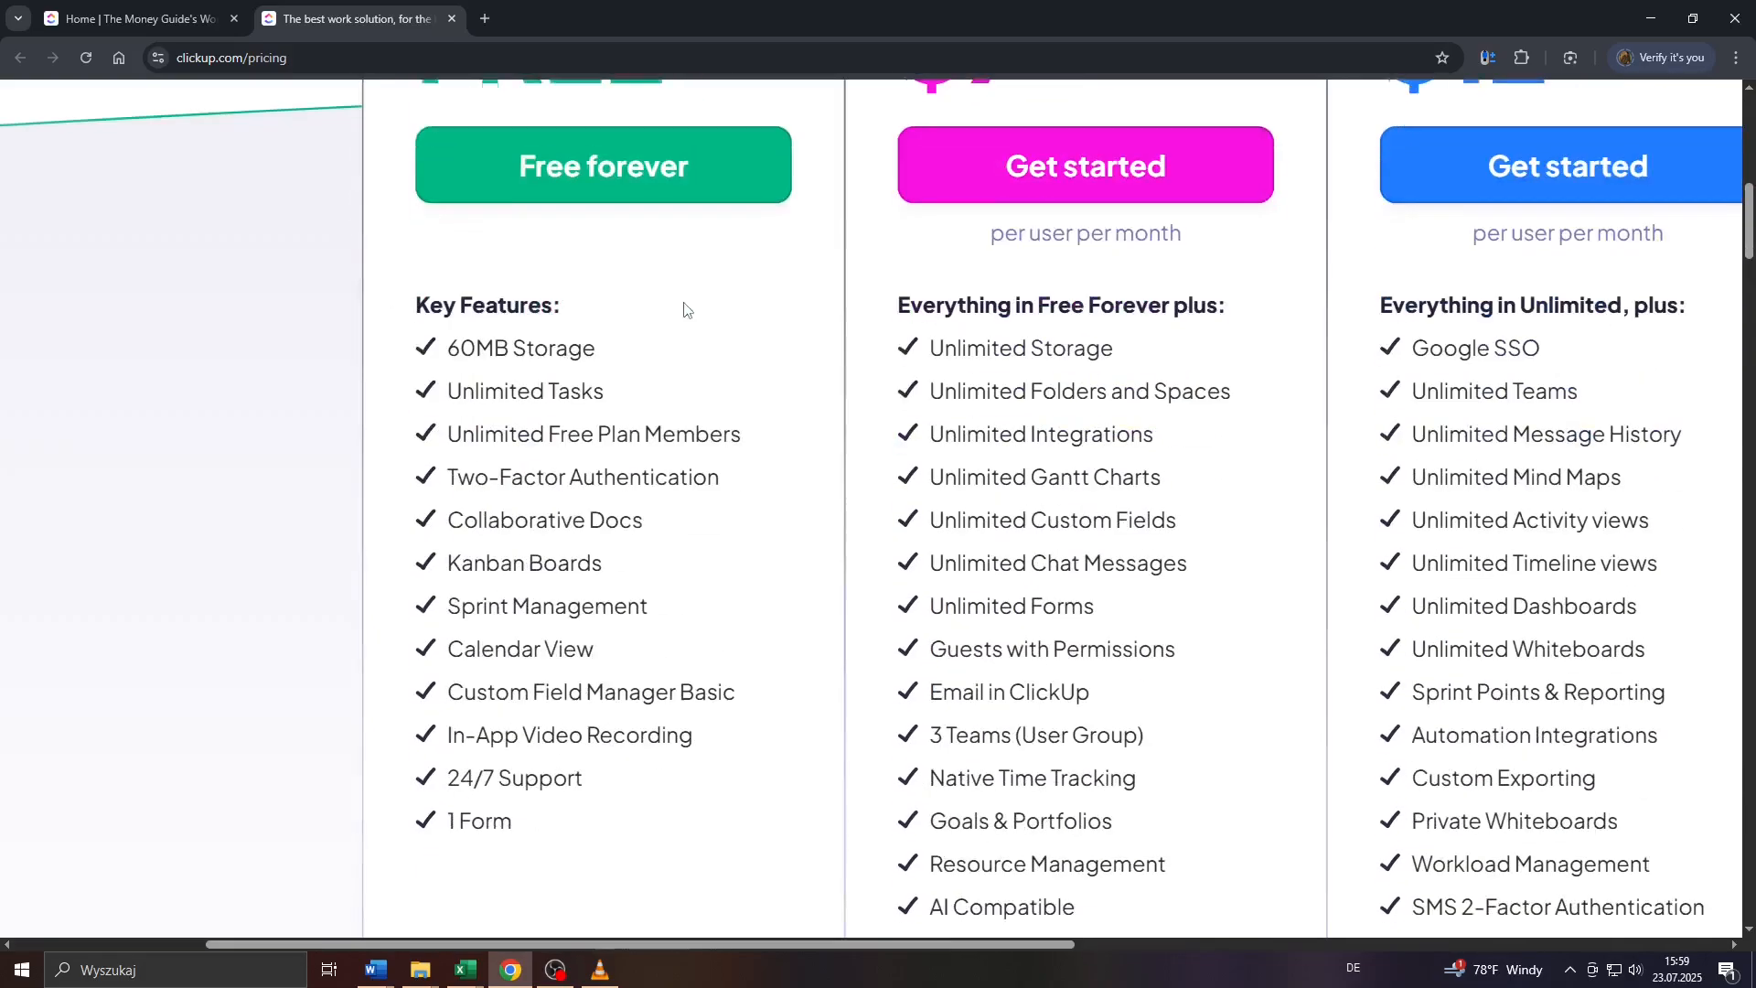
pyautogui.moveTo(455, 347); pyautogui.dragTo(673, 817)
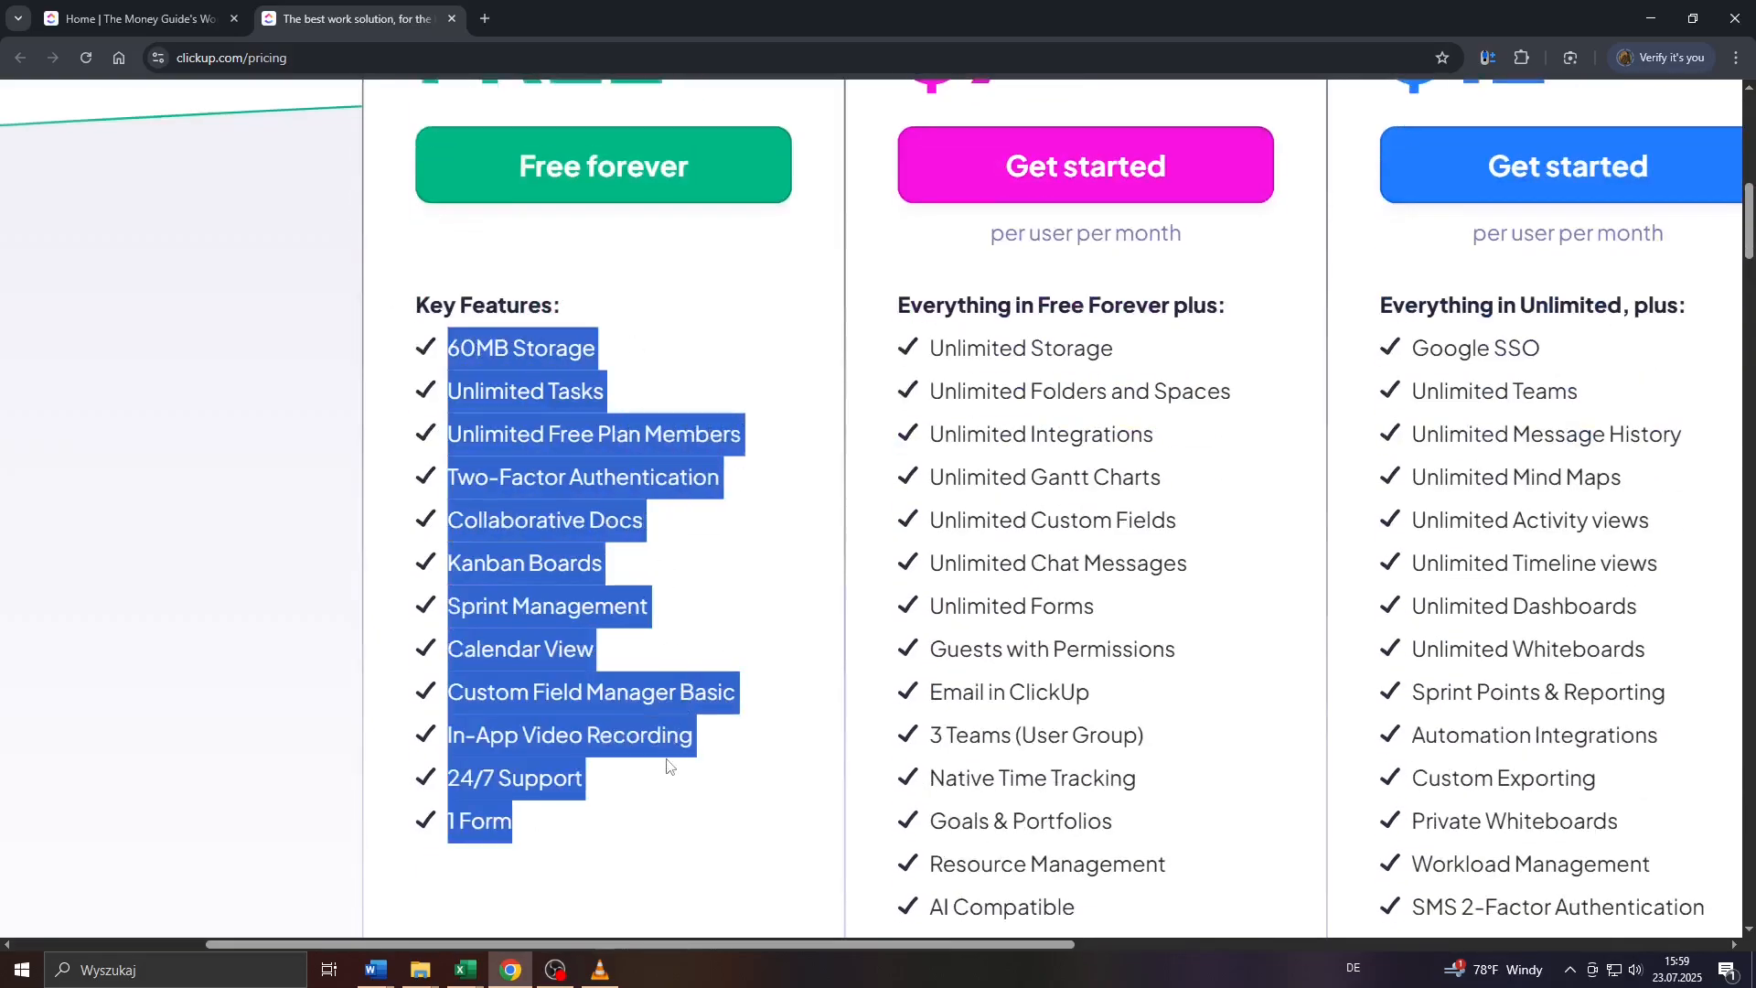
pyautogui.click(979, 445)
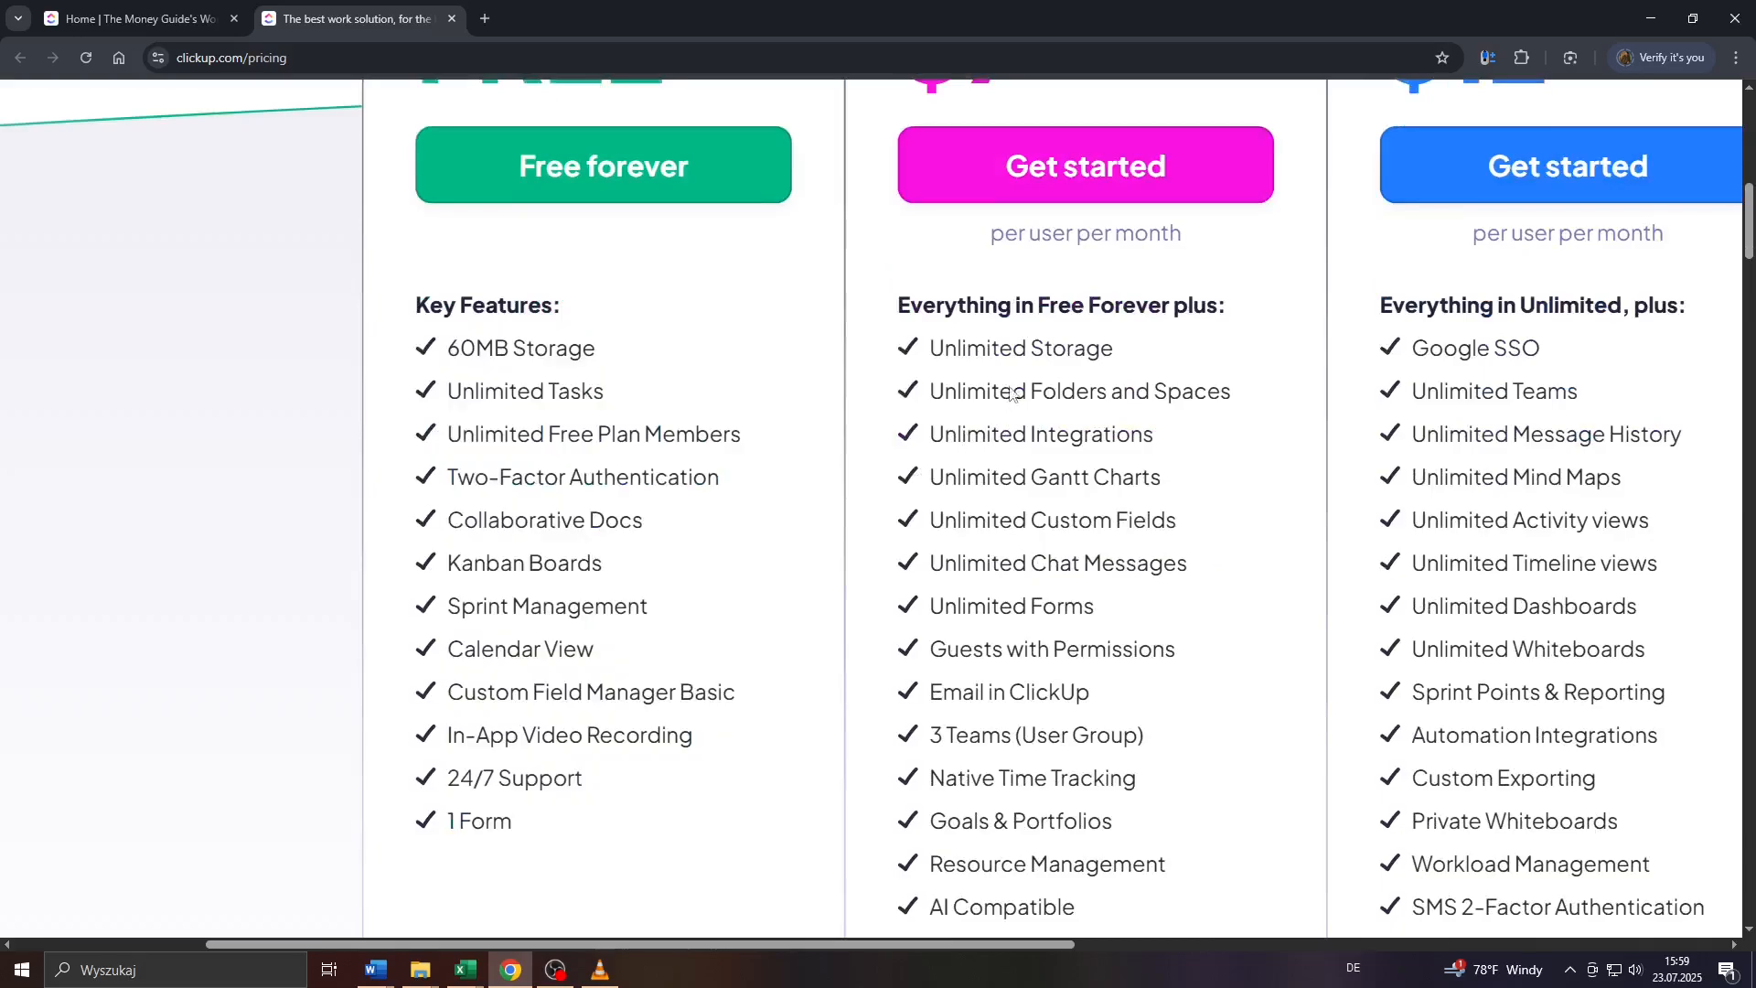
# - Compare the paid plans' prices and examine the features that the Unlimited plan adds to Free Forever
pyautogui.keyDown('ctrl'); pyautogui.scroll(-4, 1012, 393); pyautogui.keyUp('ctrl')
pyautogui.keyDown('ctrl'); pyautogui.scroll(5, 926, 353); pyautogui.keyUp('ctrl')
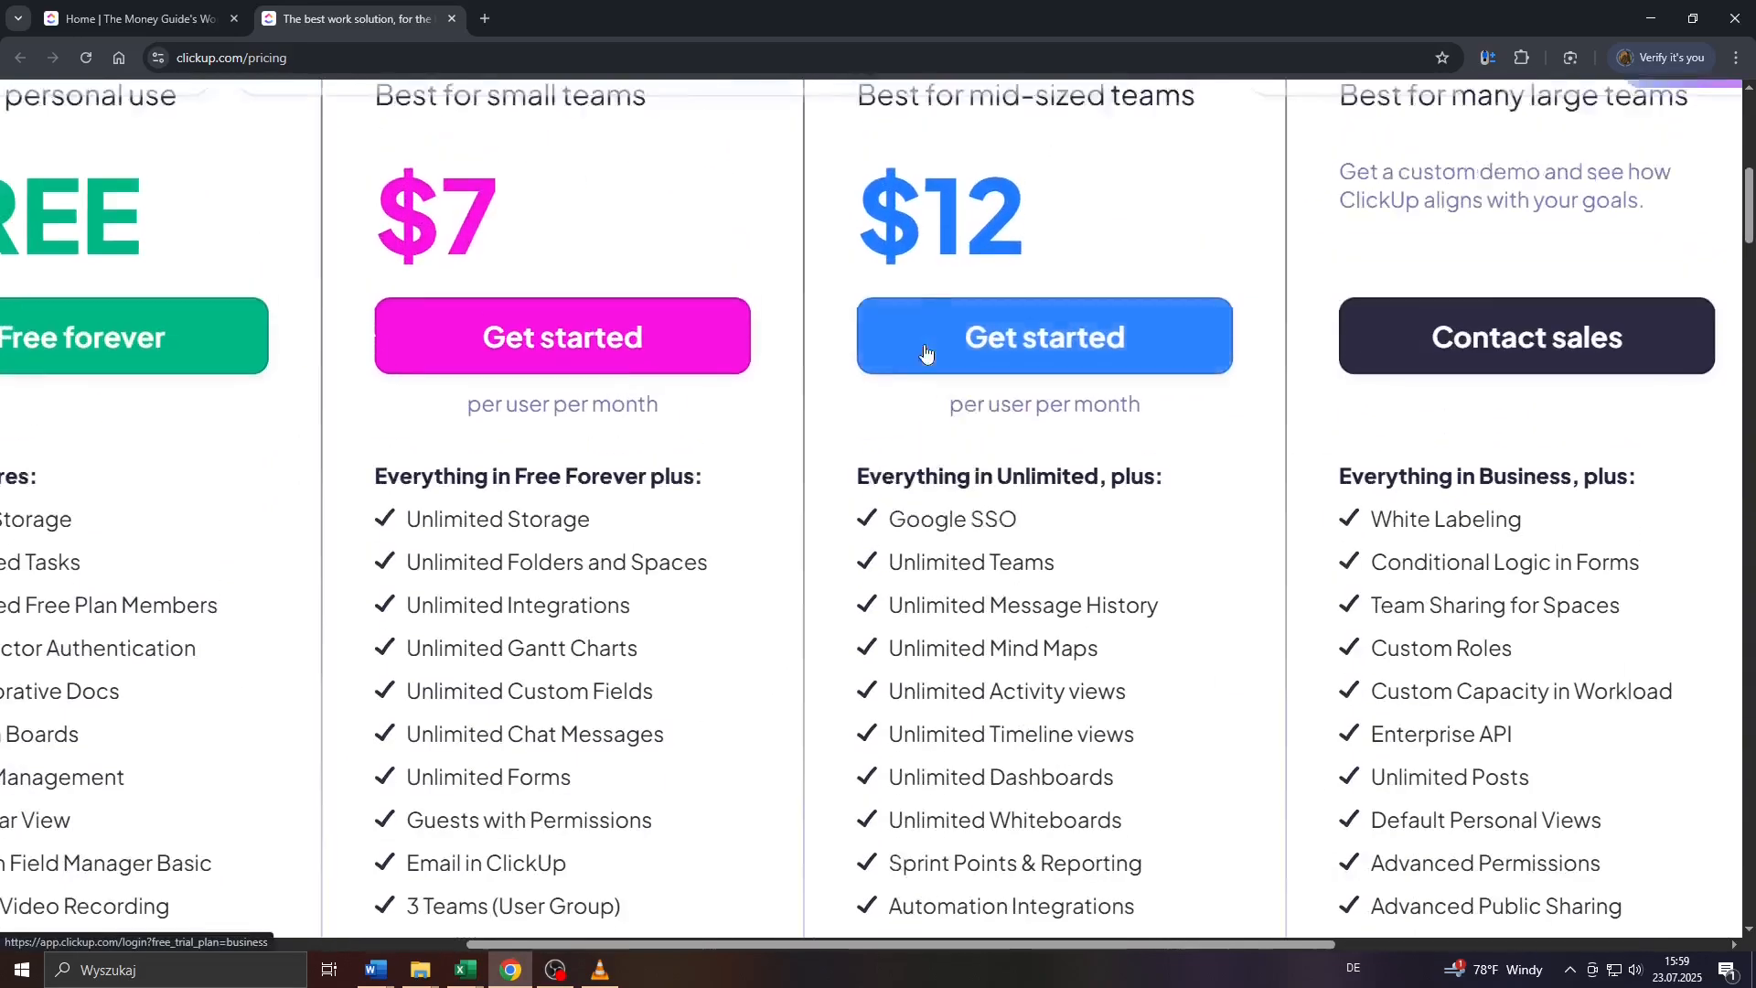
pyautogui.scroll(3, 927, 353)
pyautogui.moveTo(764, 475); pyautogui.dragTo(1537, 780)
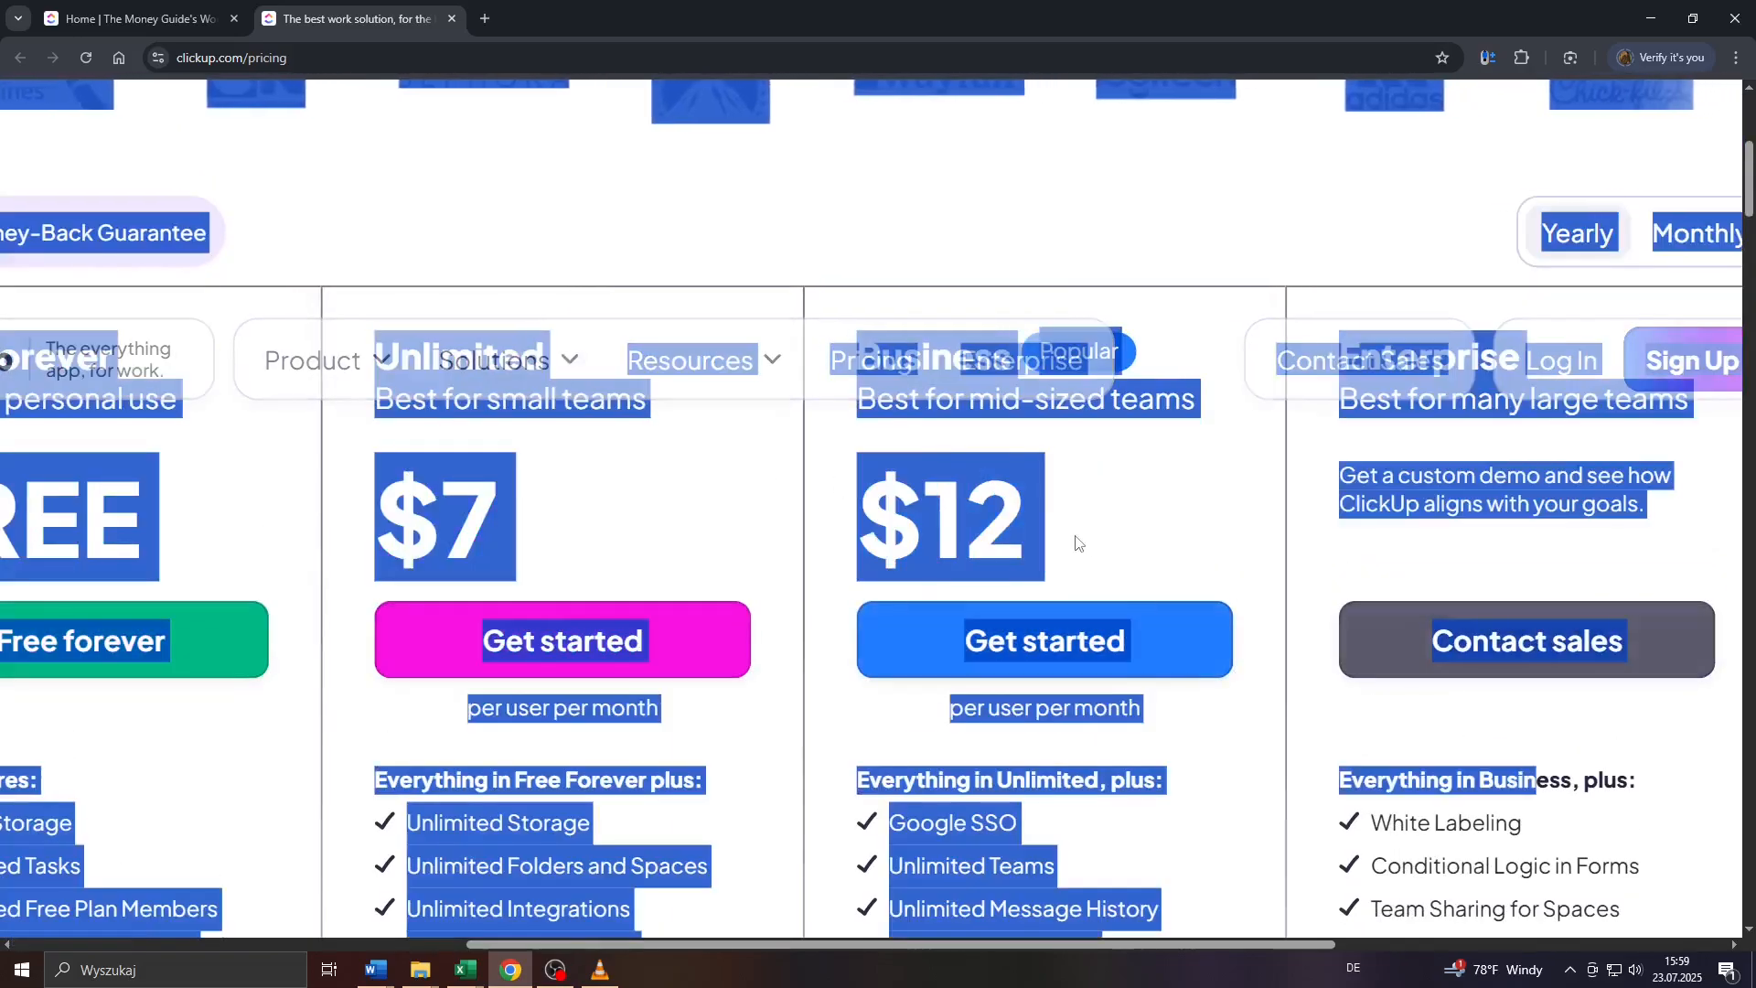
pyautogui.click(1251, 543)
pyautogui.scroll(-4, 1192, 541)
pyautogui.moveTo(420, 457); pyautogui.dragTo(707, 830)
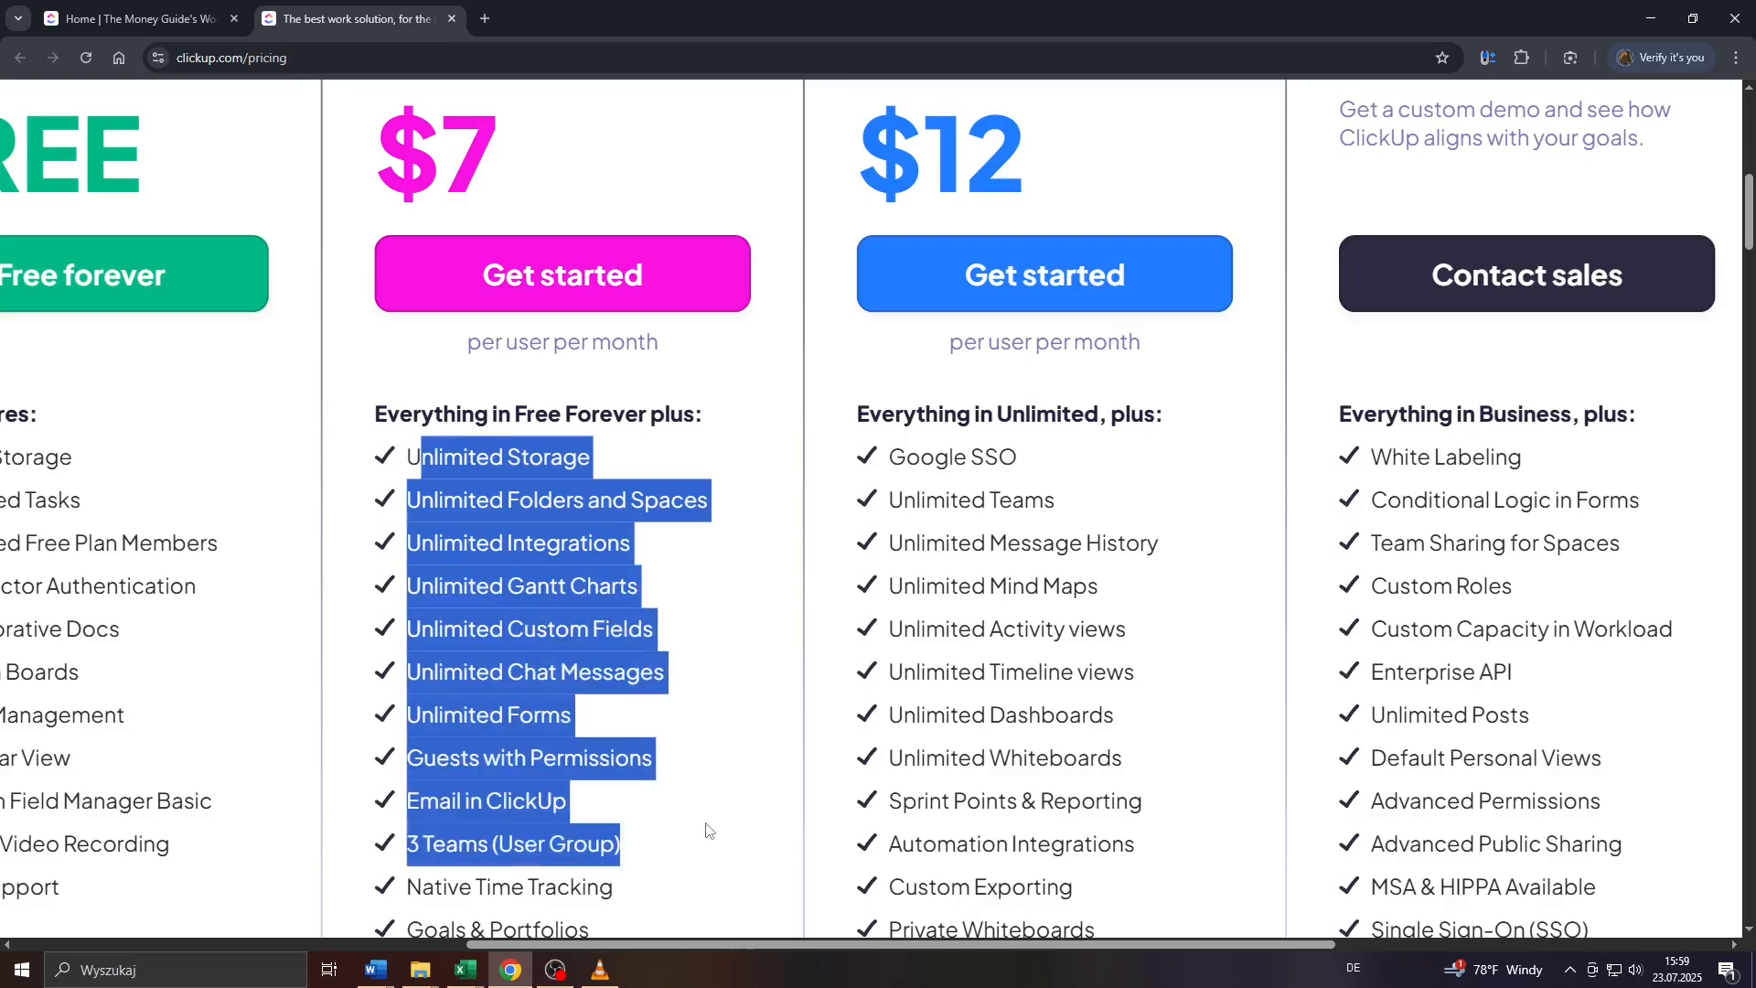
pyautogui.scroll(-3, 925, 512)
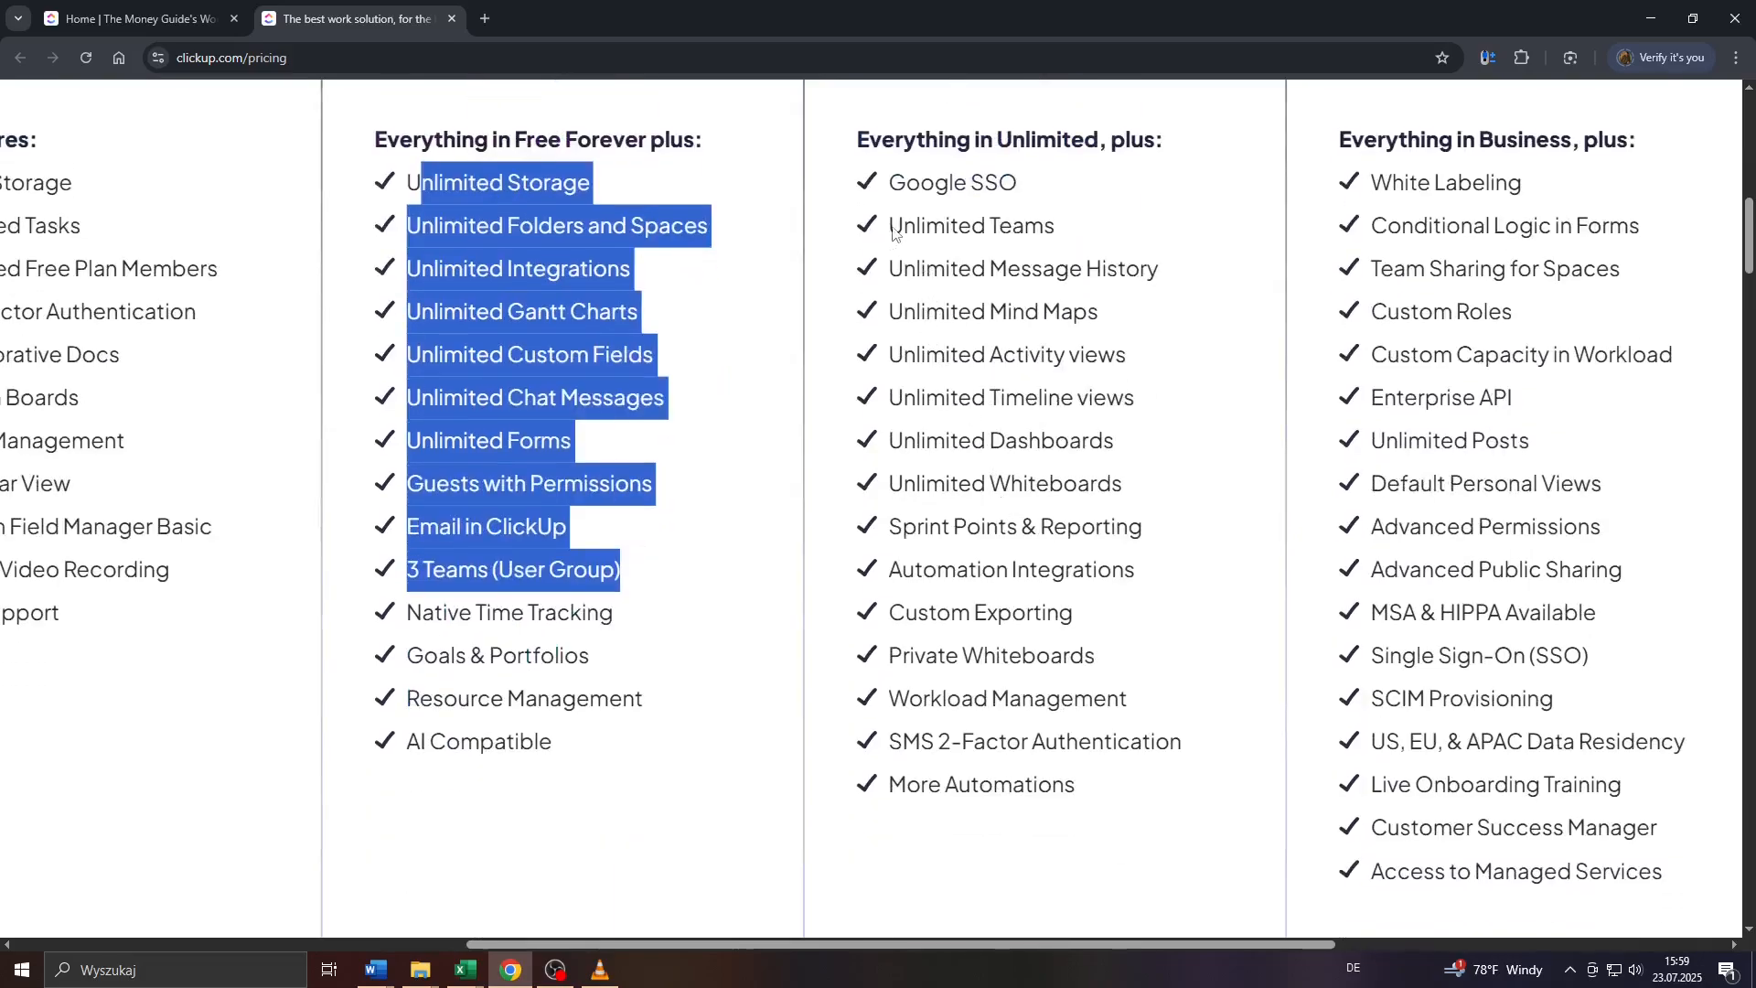
# - Examine the features added by the Business and Enterprise plans and return to the overview of all plans
pyautogui.moveTo(893, 230); pyautogui.dragTo(1153, 614)
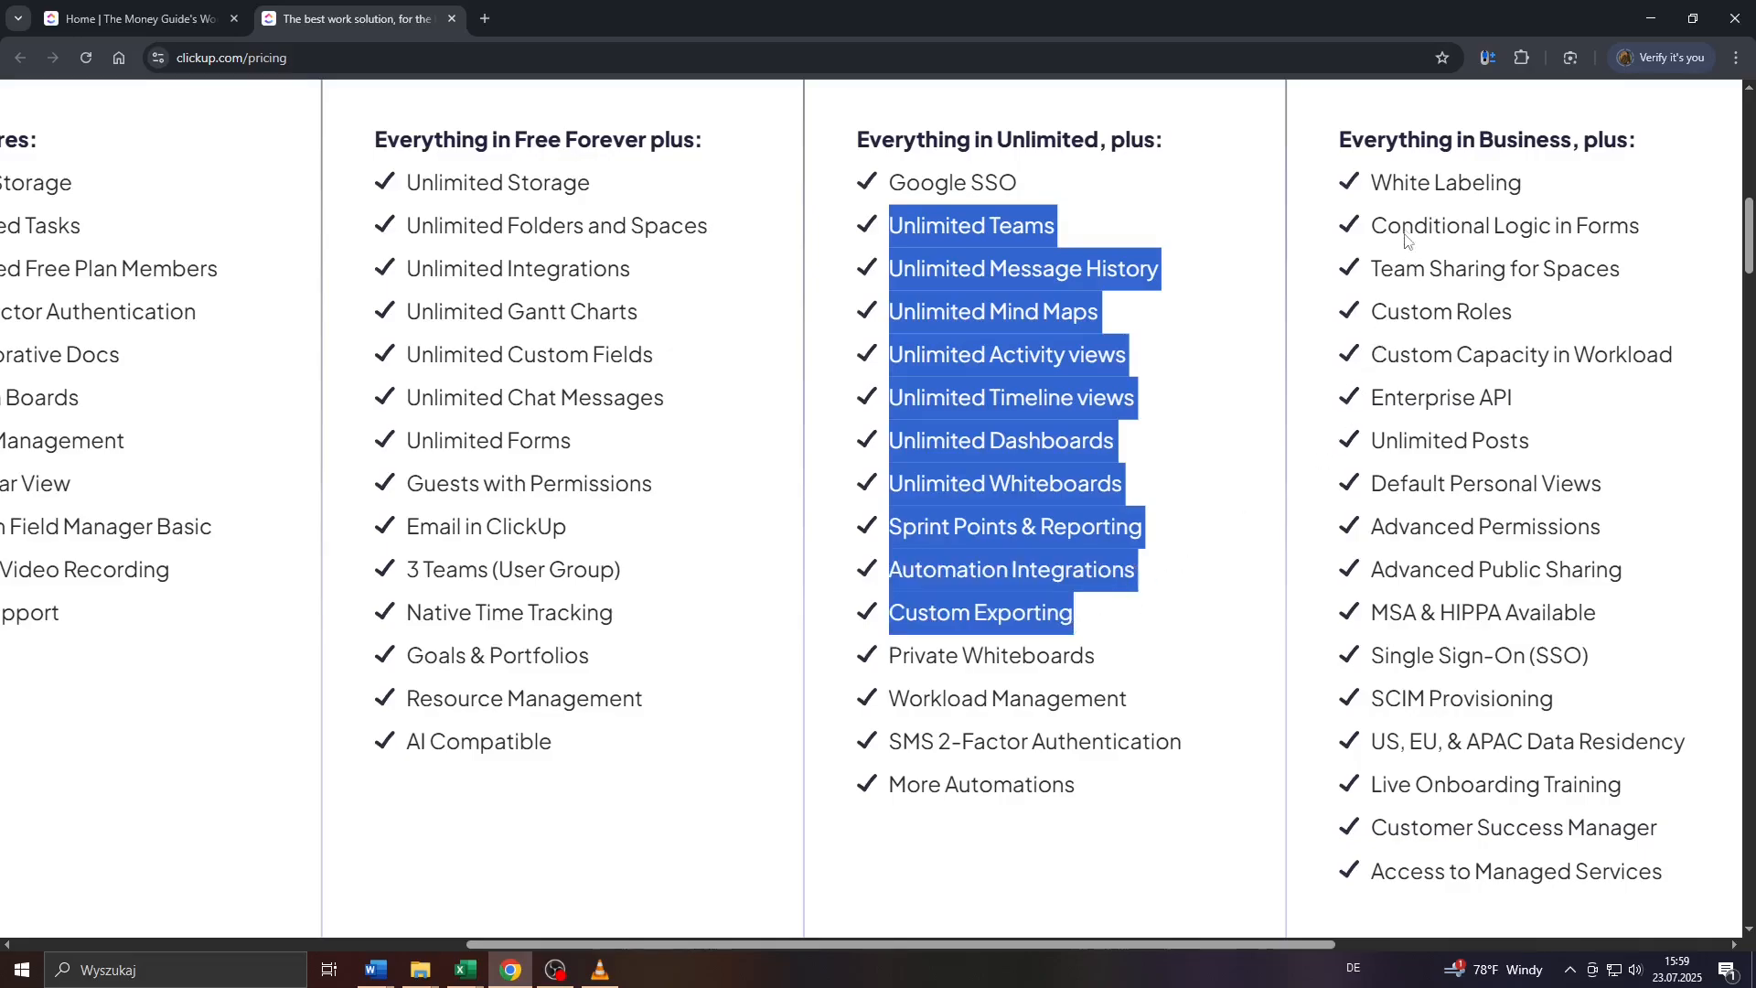
pyautogui.moveTo(1372, 182); pyautogui.dragTo(1558, 462)
pyautogui.moveTo(1564, 502); pyautogui.dragTo(1573, 522)
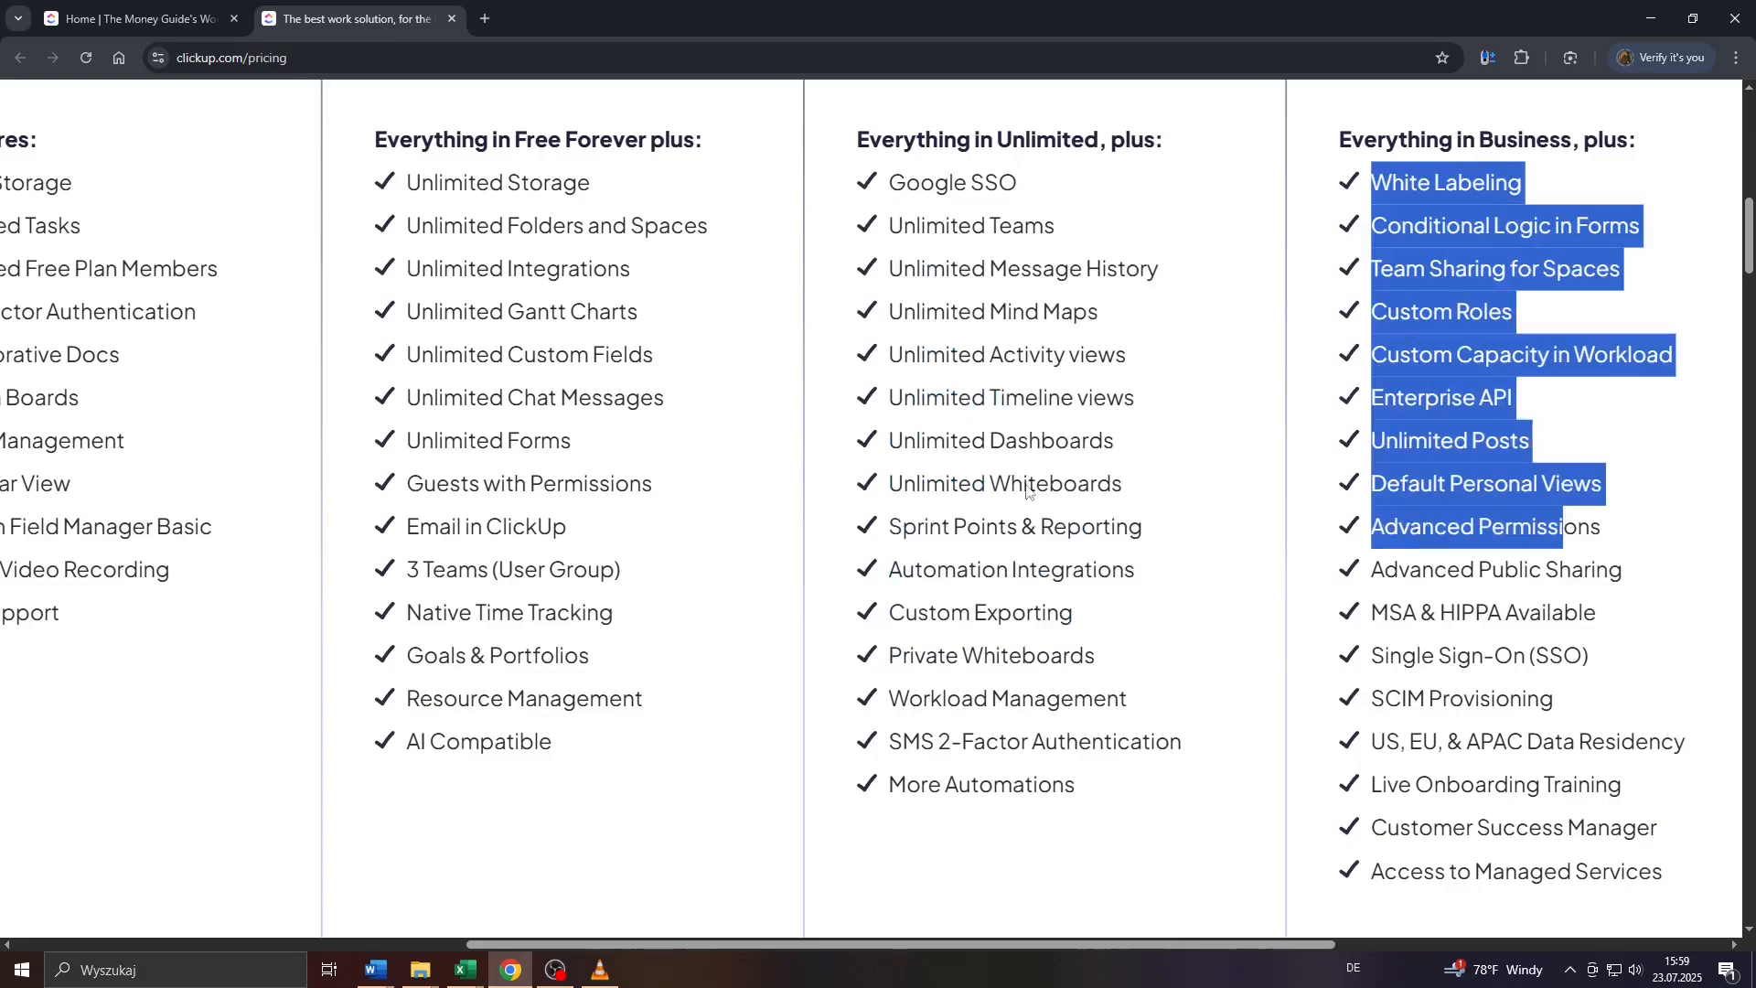
pyautogui.click(973, 480)
pyautogui.moveTo(885, 564); pyautogui.dragTo(1164, 503)
pyautogui.scroll(-5, 997, 551)
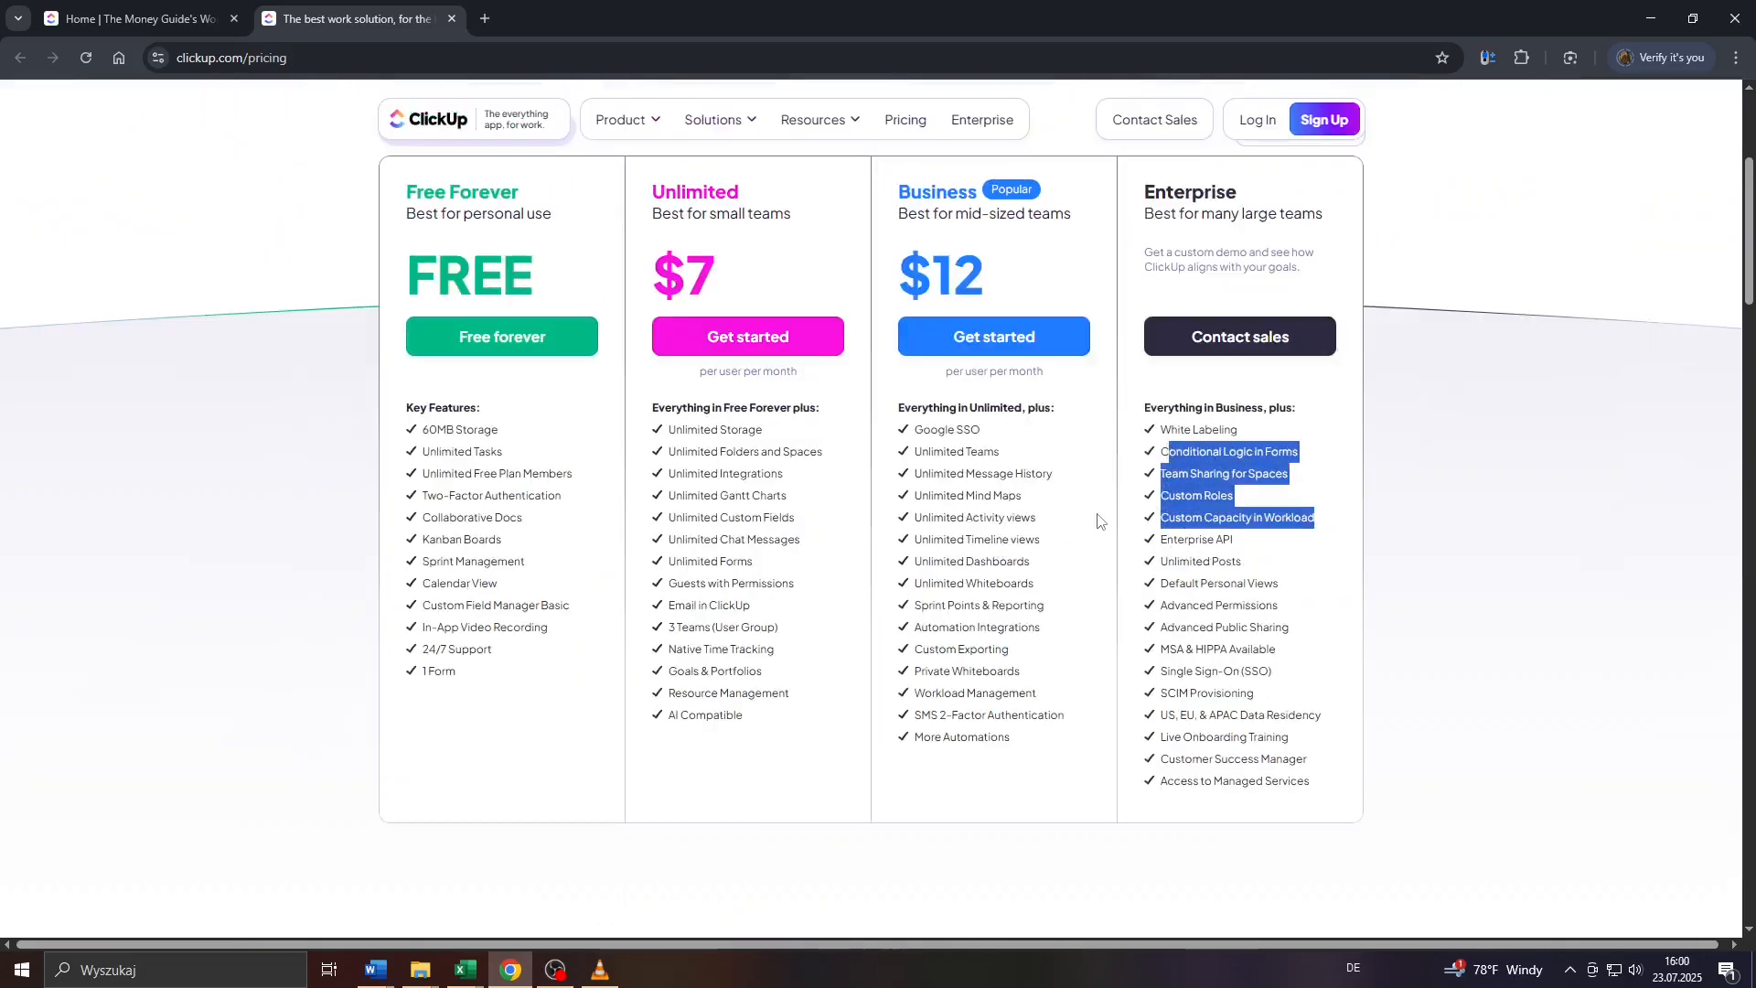
pyautogui.click(1491, 494)
pyautogui.scroll(4, 1491, 494)
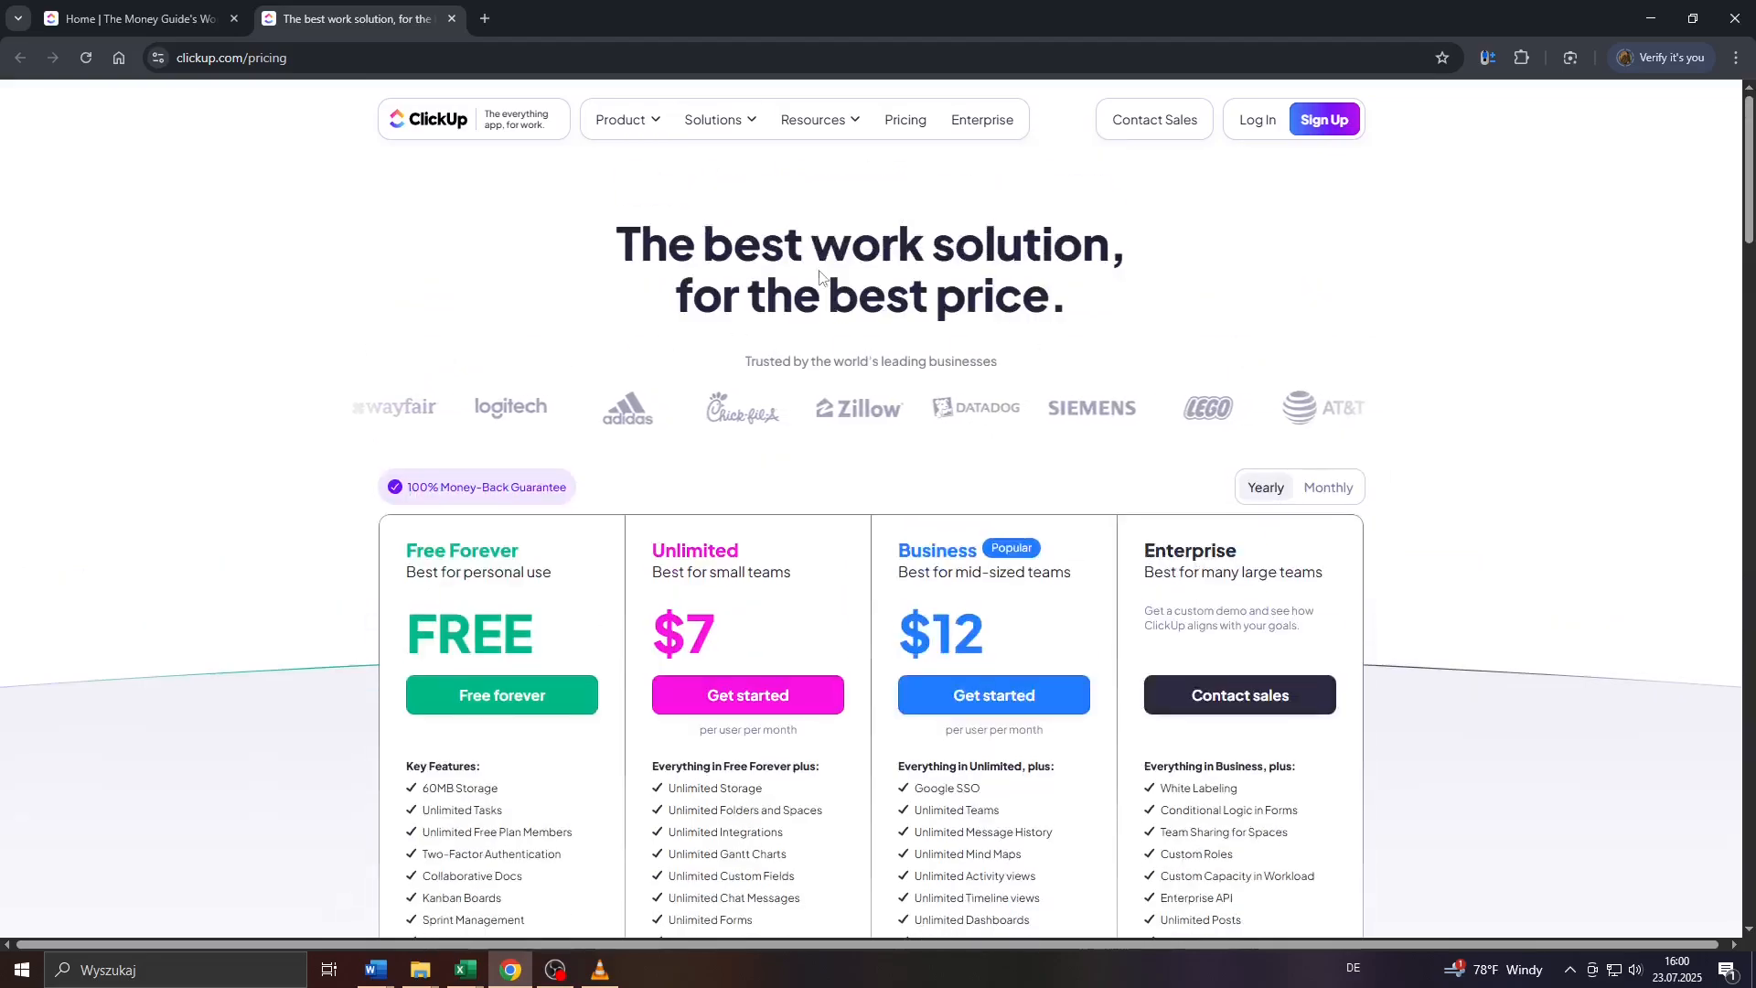